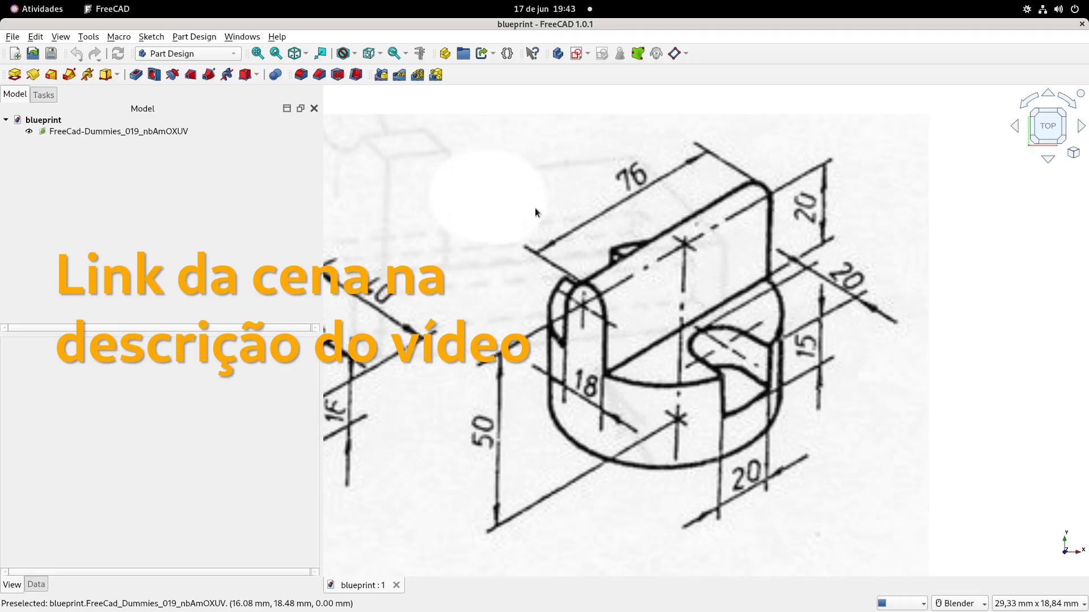
Examine the dimensioned drawing of the round part with the upright rounded plate in the blueprint
scroll(544, 244, "down", 5)
middle_click_drag(593, 241, 722, 261, "shift")
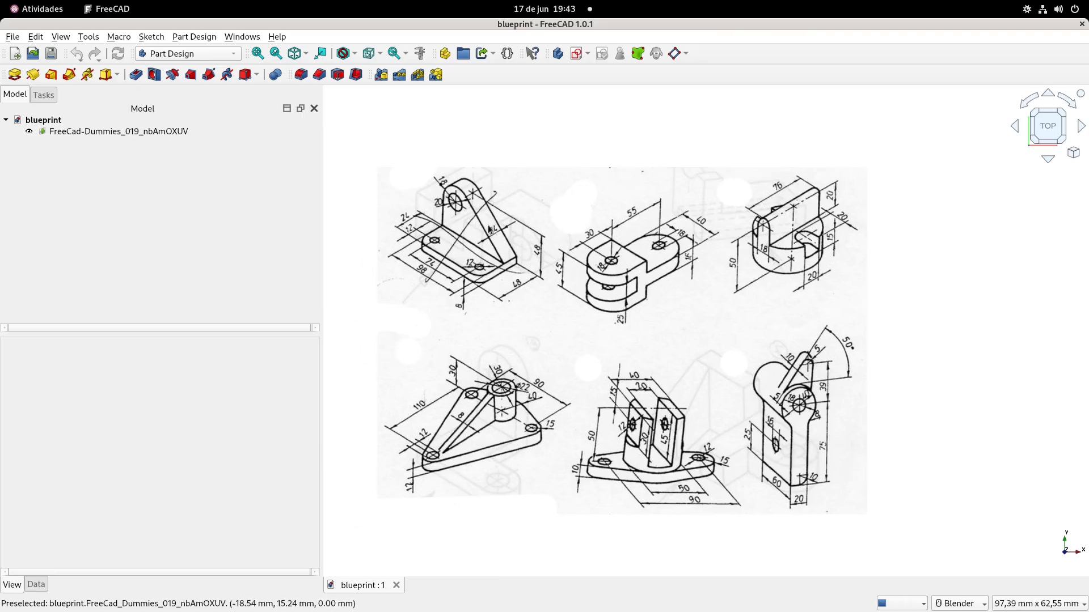
scroll(793, 226, "up", 4)
middle_click_drag(807, 199, 723, 243, "shift")
scroll(688, 271, "up", 2)
scroll(721, 247, "down", 1)
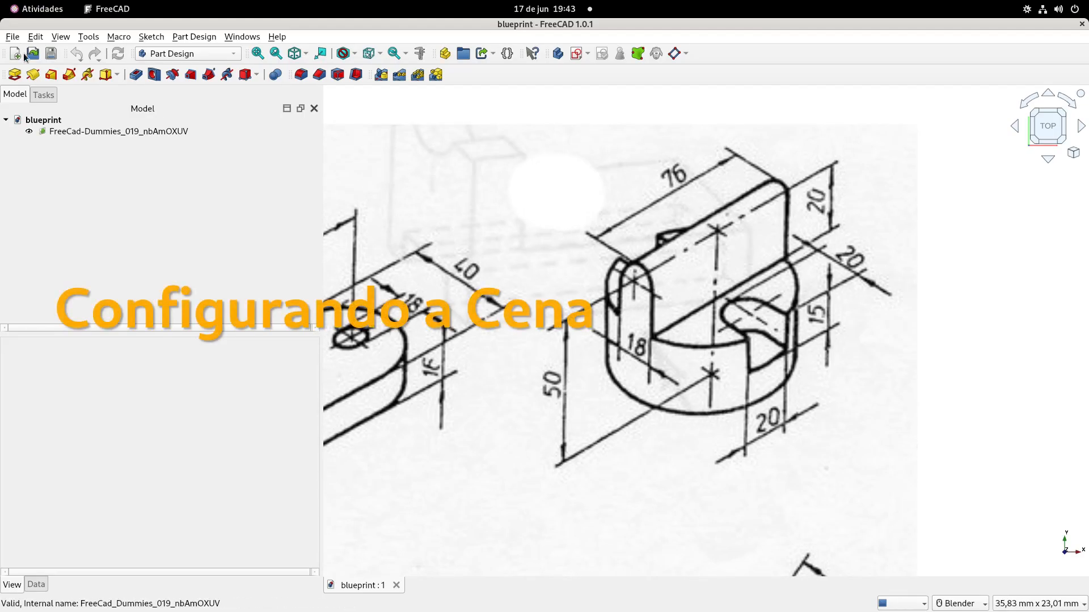
Create a new document and tile it beside the blueprint, giving the new document the wider window
left_click(23, 54)
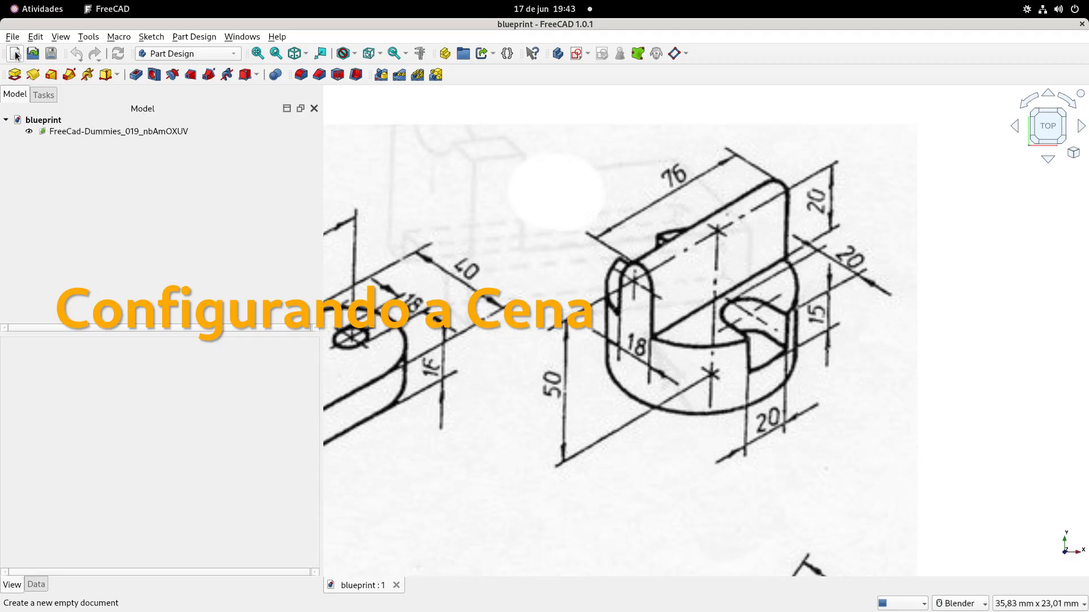
left_click(242, 36)
left_click(244, 80)
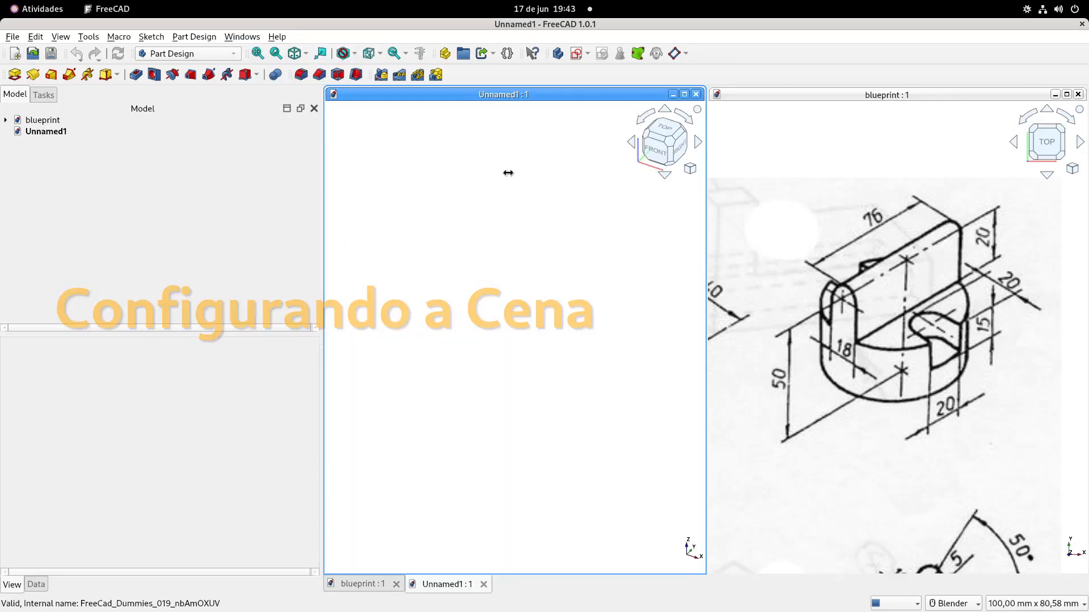
left_click(780, 260)
left_click_drag(707, 316, 903, 306)
left_click_drag(705, 329, 857, 326)
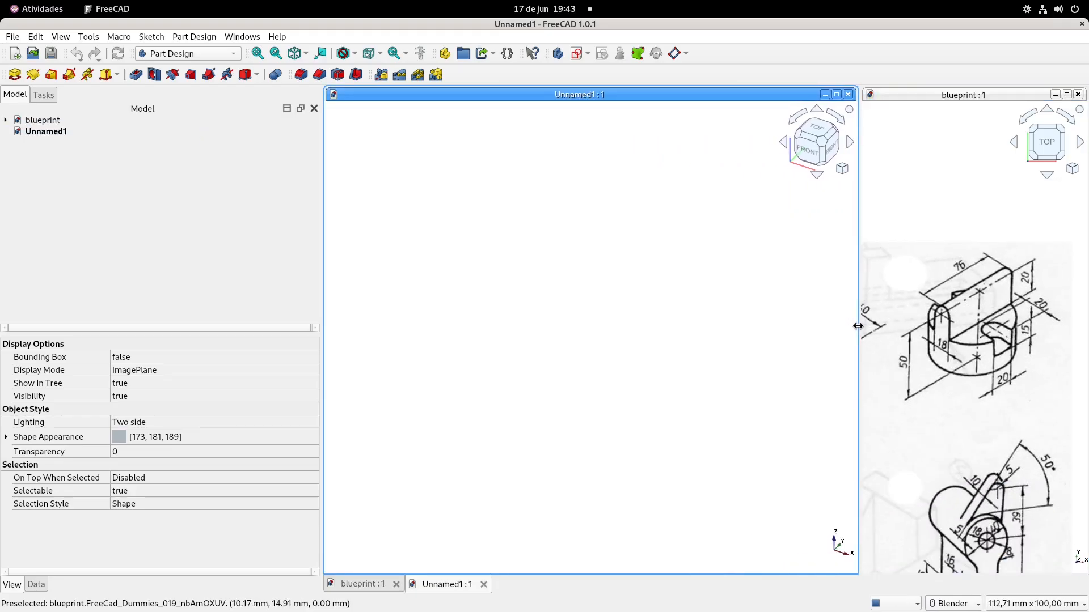
Frame the round part's drawing in the narrowed blueprint window and make the new document active again
scroll(964, 327, "up", 10)
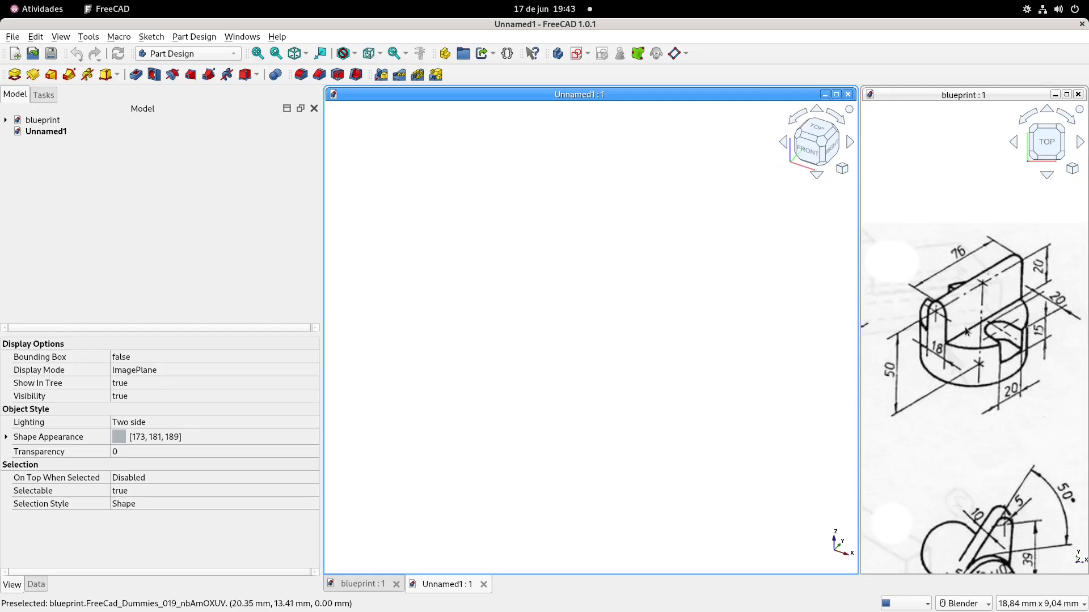
left_click(951, 315)
scroll(951, 314, "down", 2)
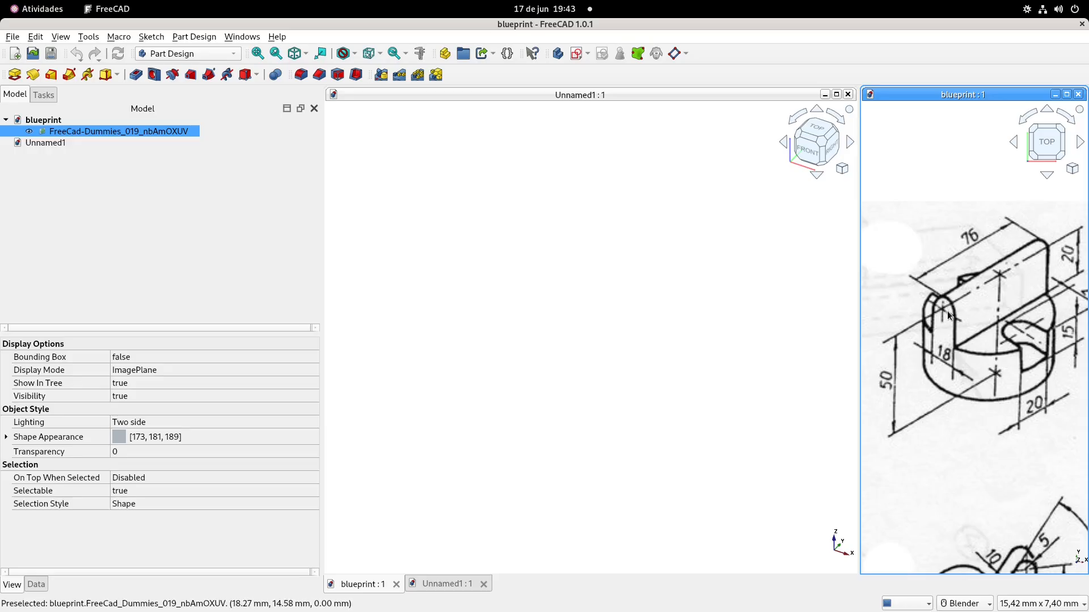
left_click(659, 304)
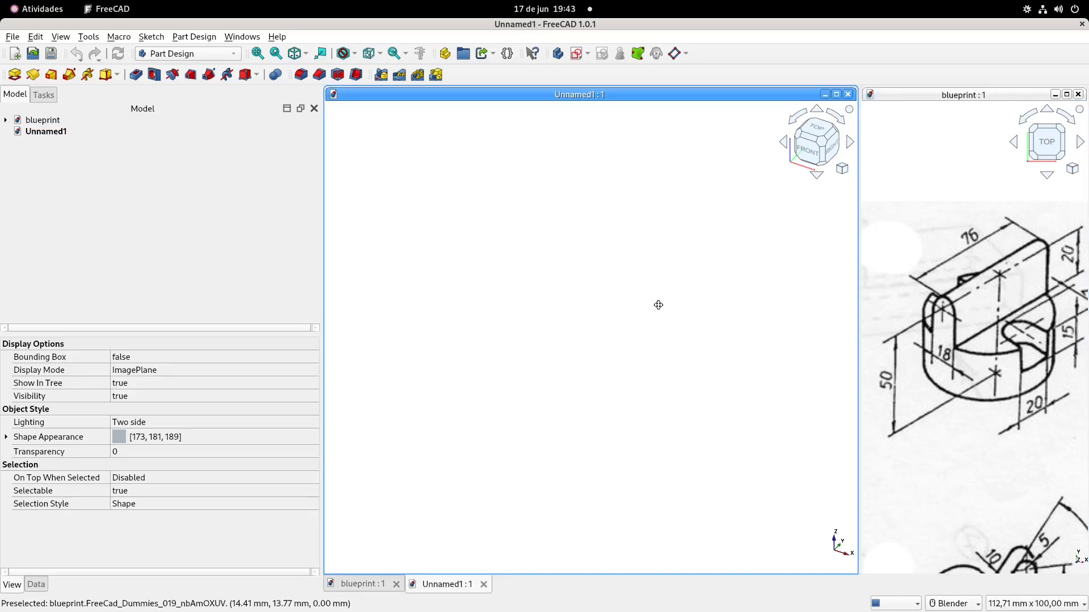
left_click(975, 372)
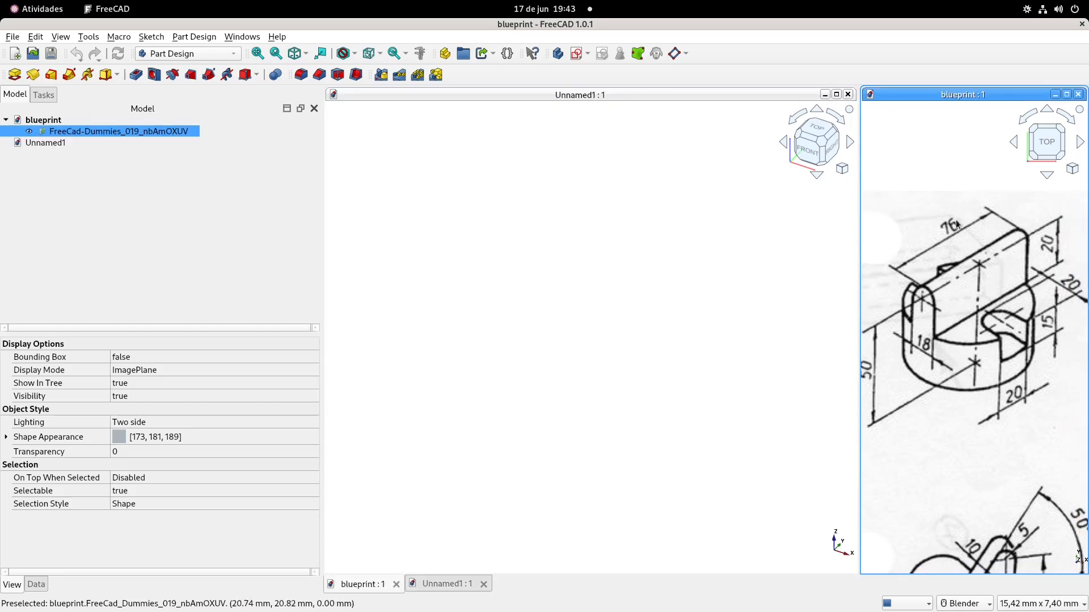
left_click(666, 286)
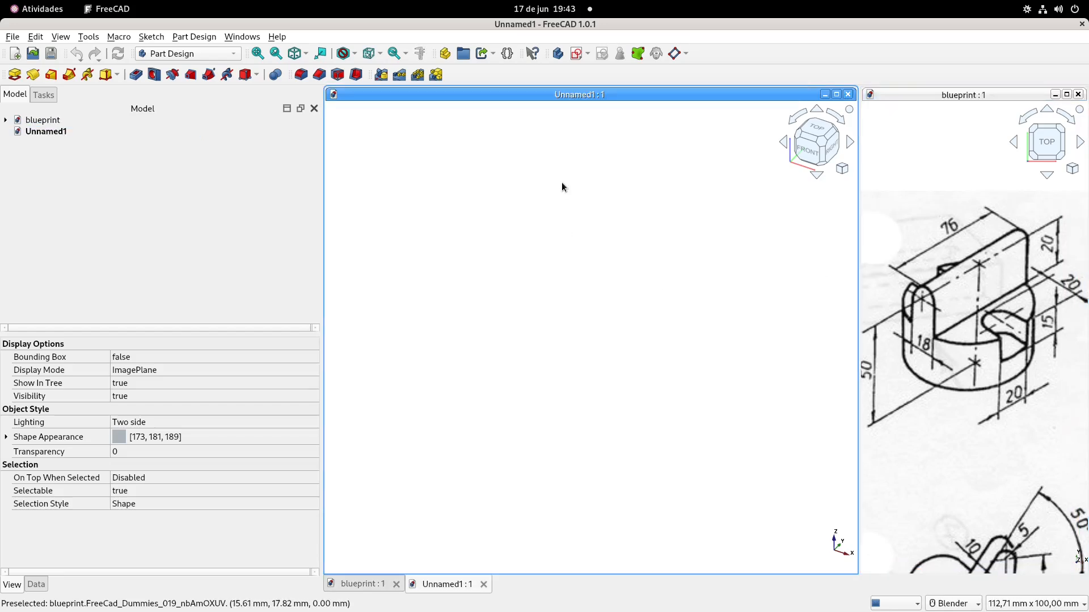
Create a new body and start a sketch on its XY plane
left_click(557, 55)
left_click(580, 55)
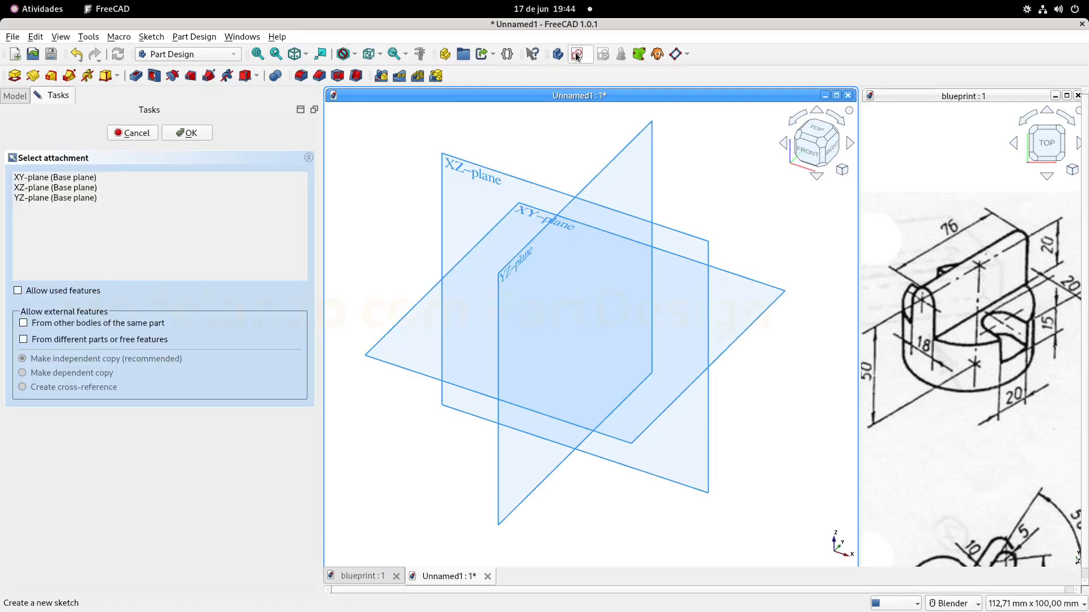
middle_click_drag(584, 243, 587, 255)
middle_click_drag(607, 180, 614, 236, "shift")
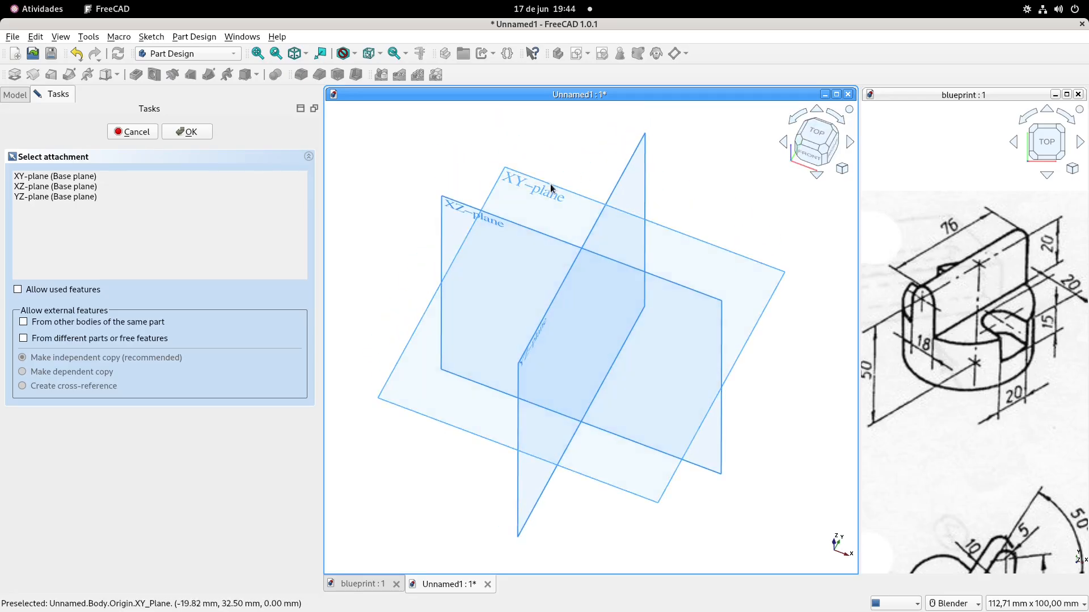
left_click(524, 184)
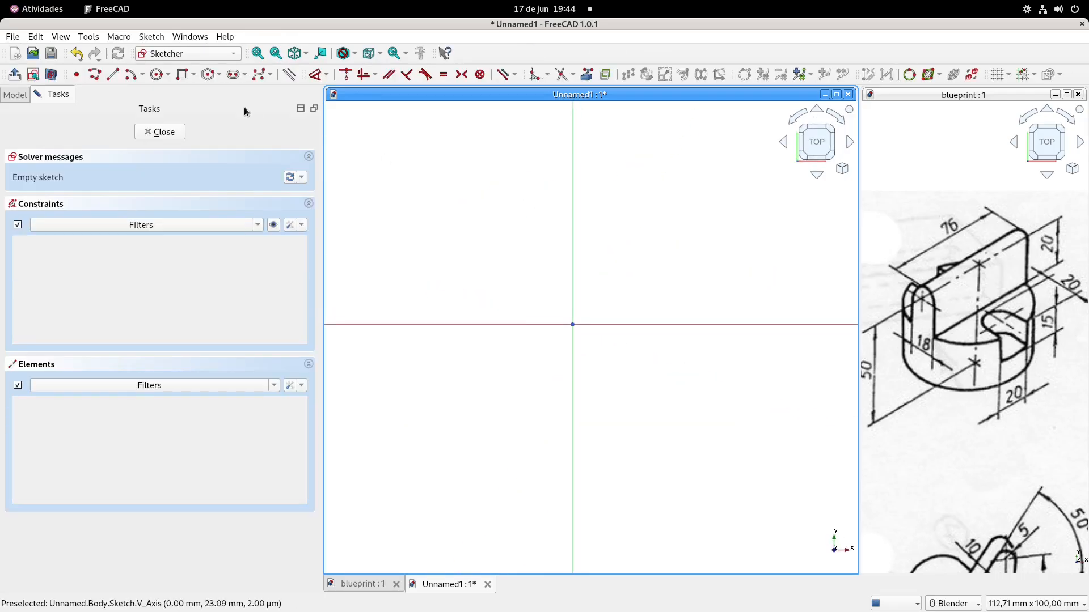
Draw a circle of 76 mm diameter centred on the origin and finish the sketch
left_click(157, 74)
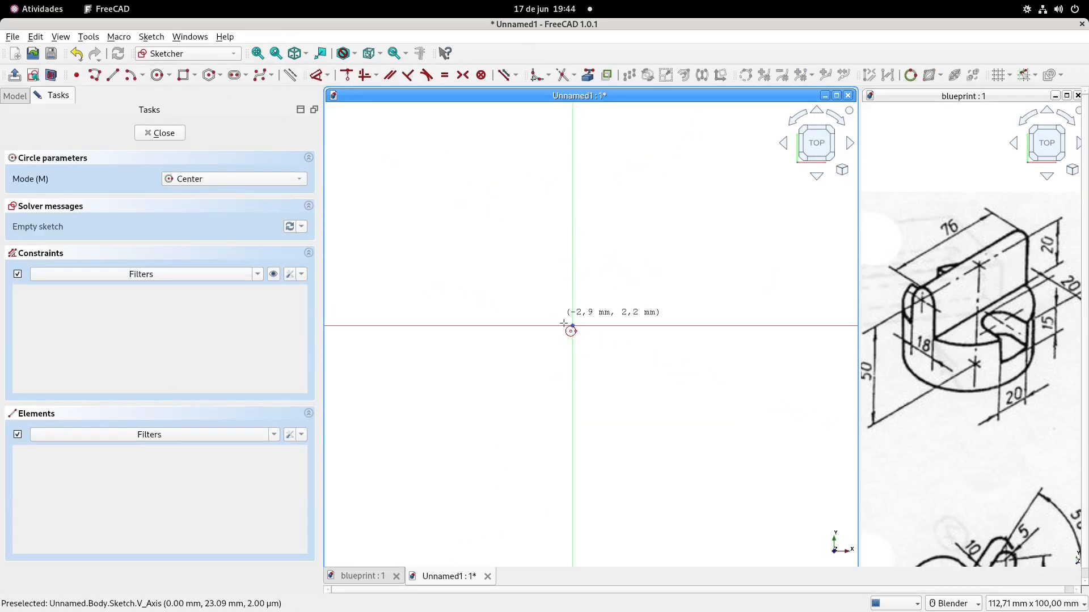
left_click(573, 325)
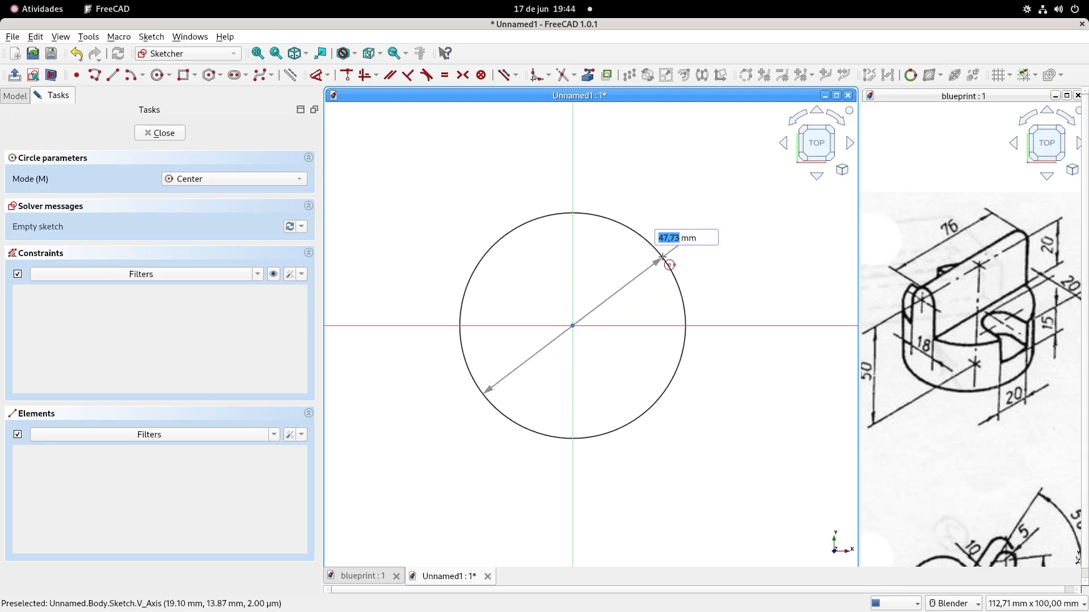
type("76")
key("Return")
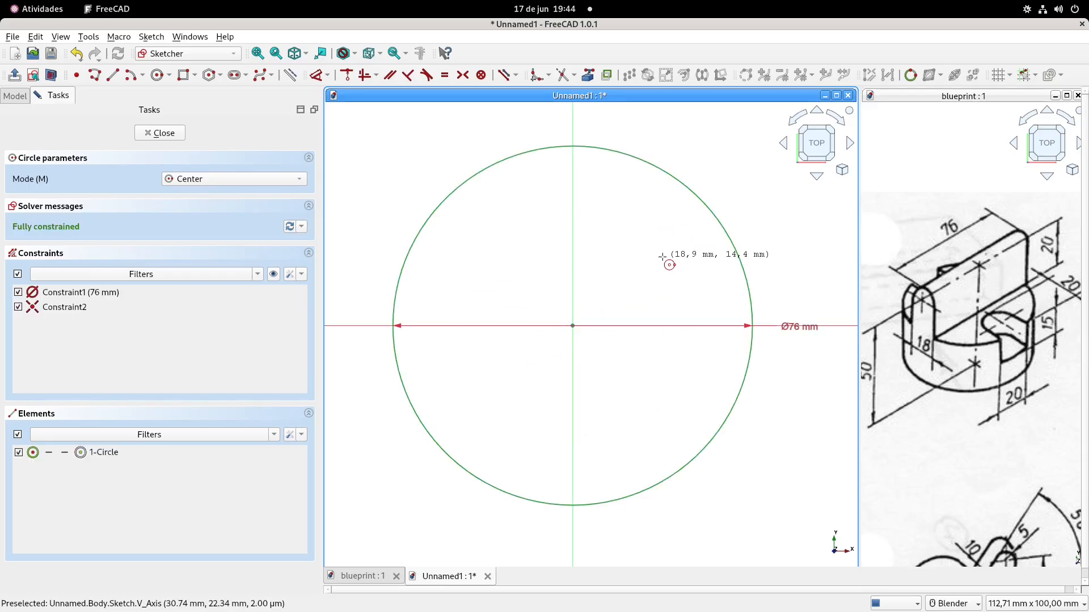
scroll(662, 256, "down", 2)
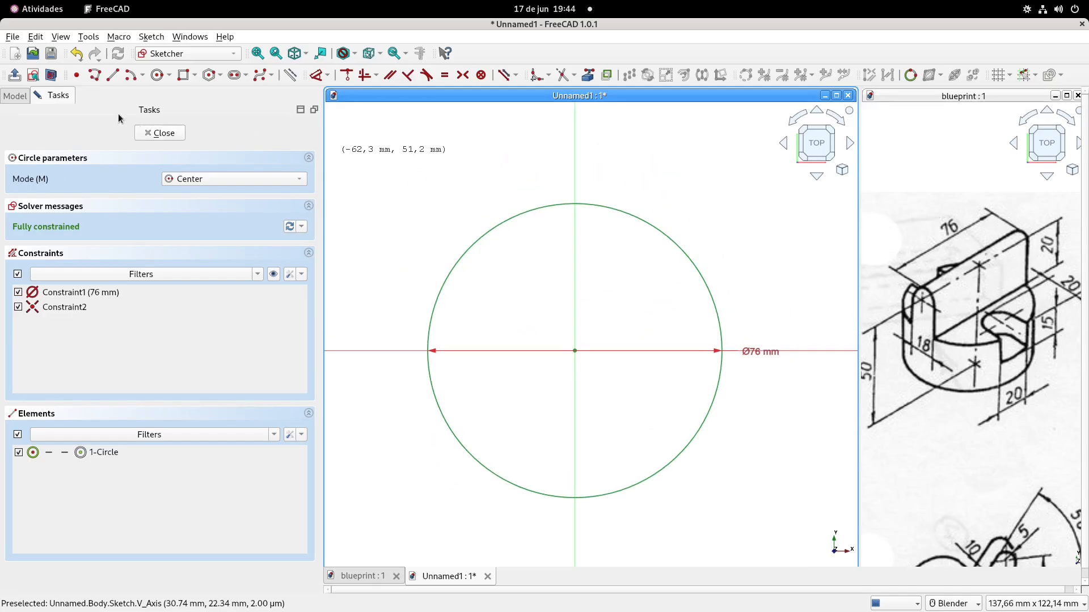
left_click(13, 77)
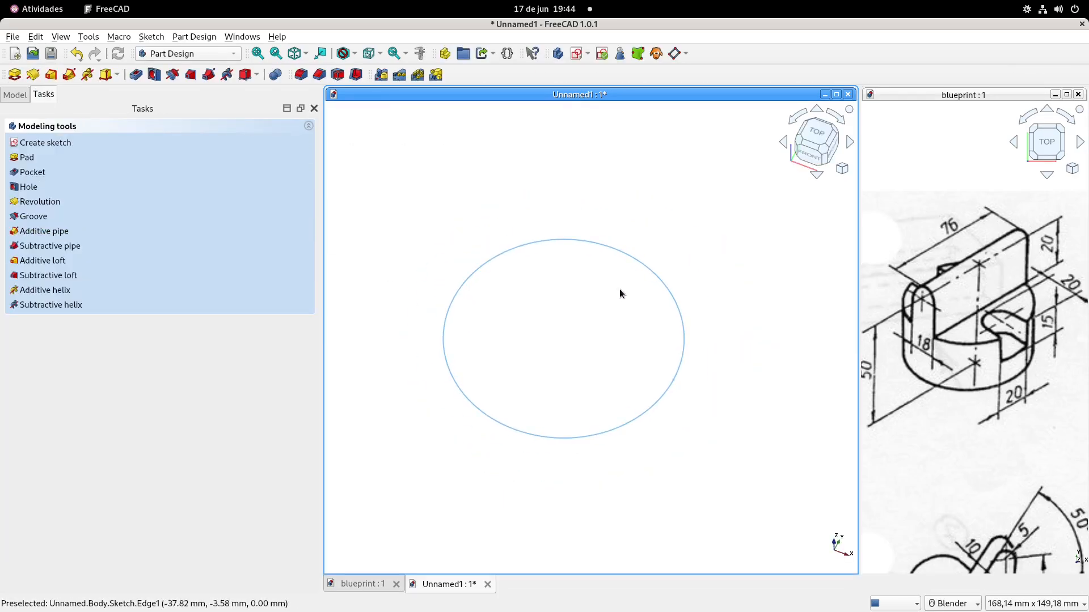
Pad the 76 mm circle to a length of 59 mm after checking the height in the blueprint
left_click(33, 83)
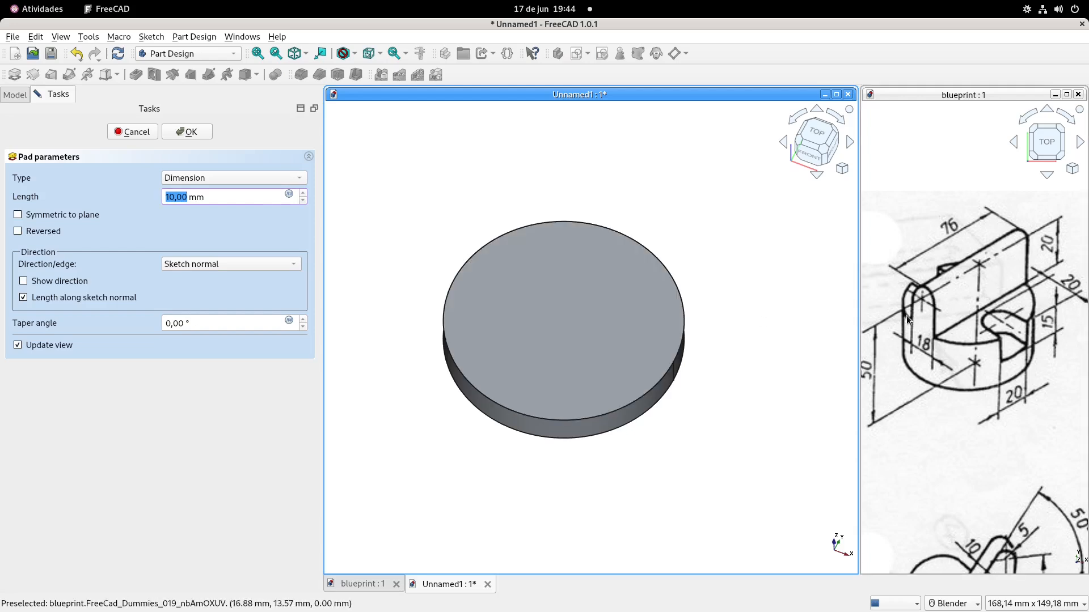
middle_click_drag(893, 334, 924, 340, "shift")
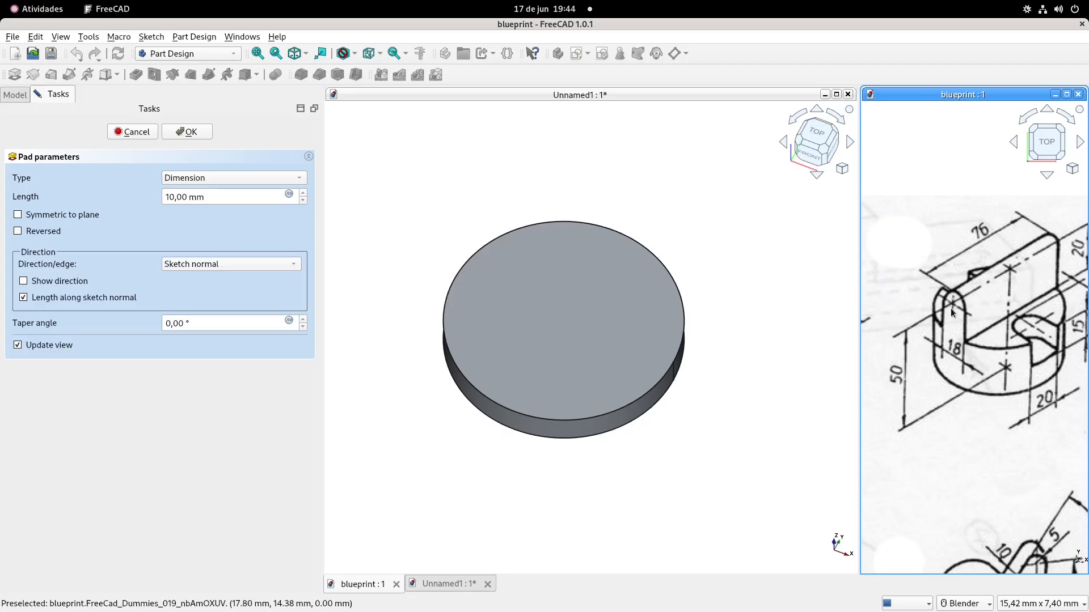
middle_click_drag(977, 283, 953, 289, "shift")
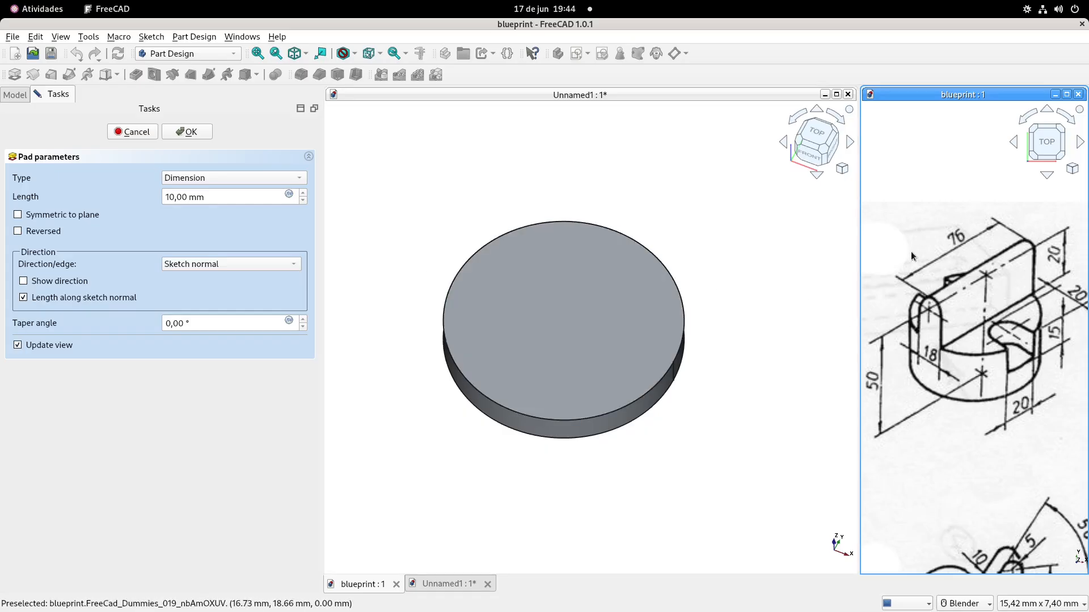
left_click_drag(229, 197, 116, 197)
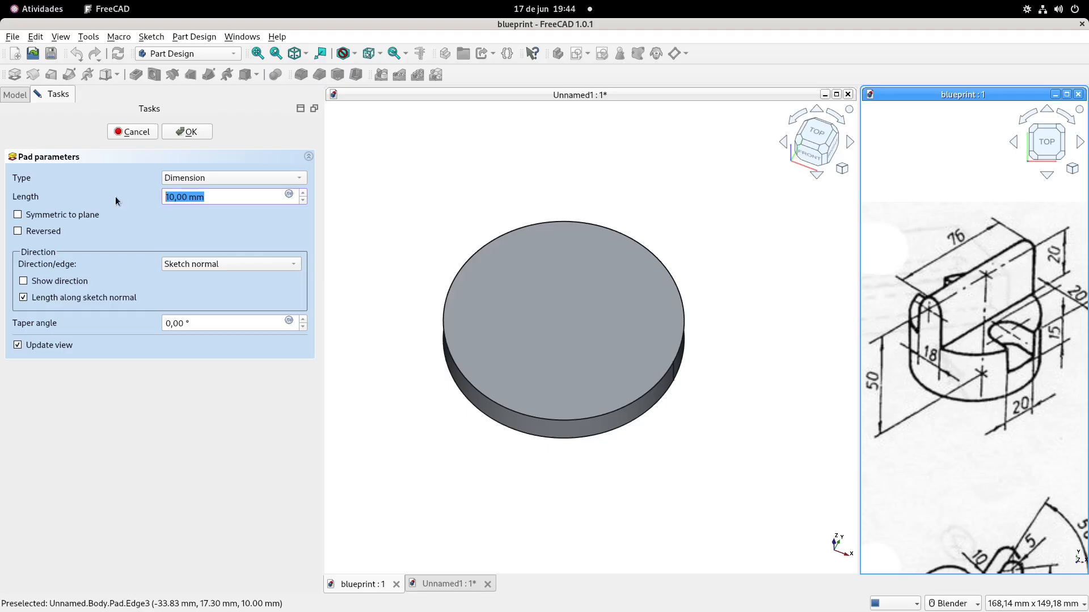
type("50")
key("Return")
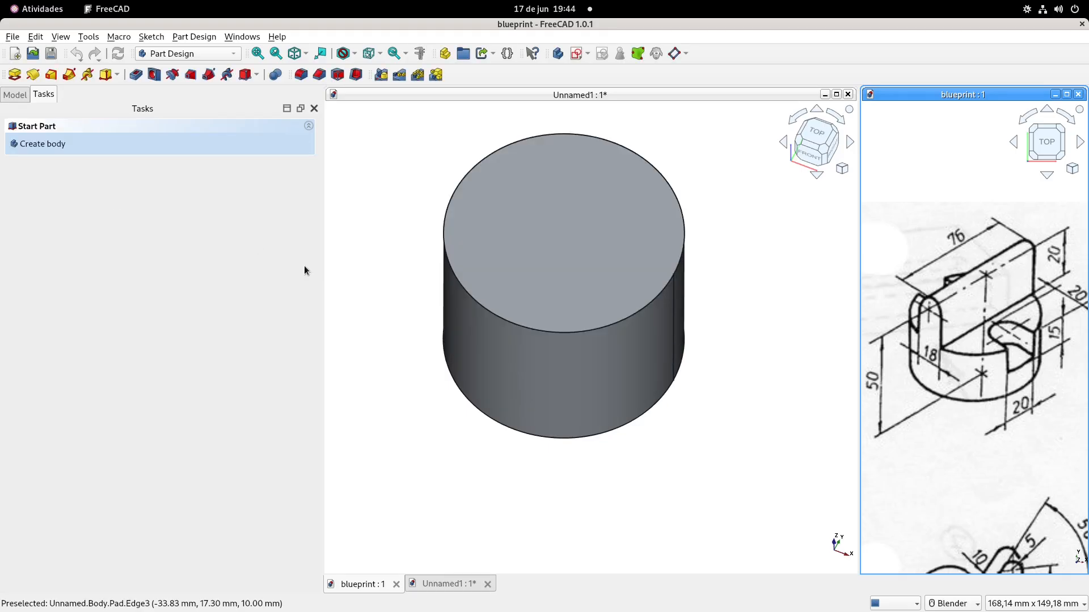
Set the attachment offset angle of the cylinder's base sketch to 90° to rotate the seam line
scroll(488, 258, "down", 1)
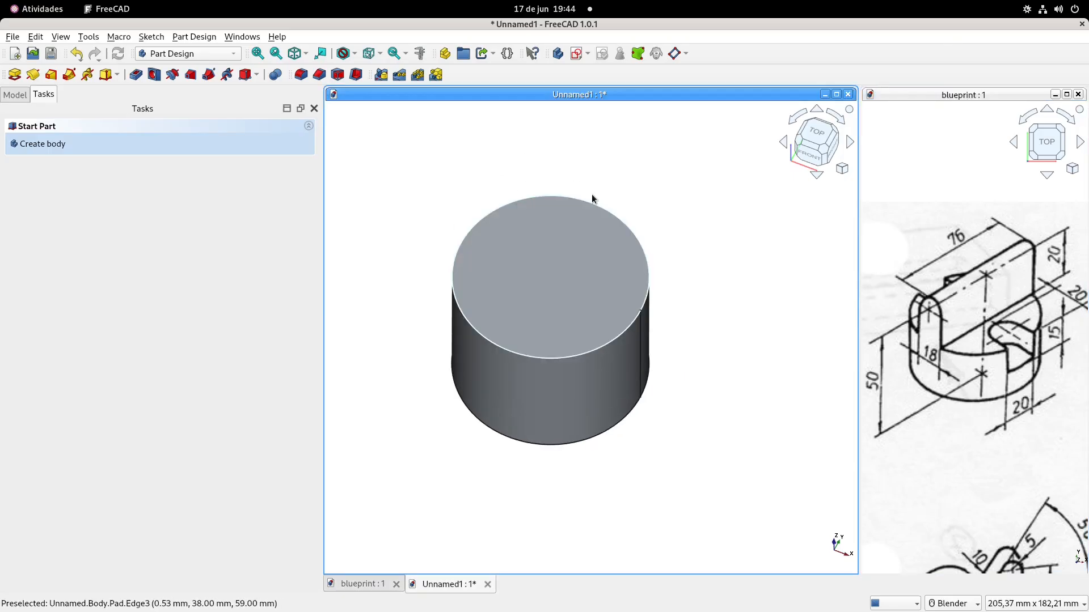
middle_click_drag(525, 237, 545, 244, "shift")
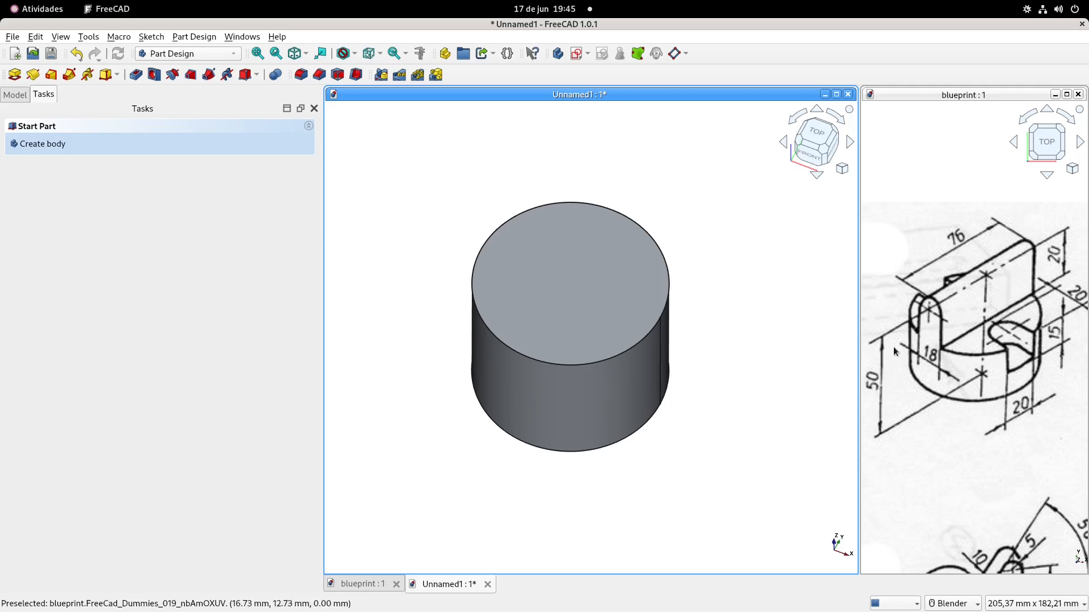
middle_click_drag(557, 188, 551, 196, "shift")
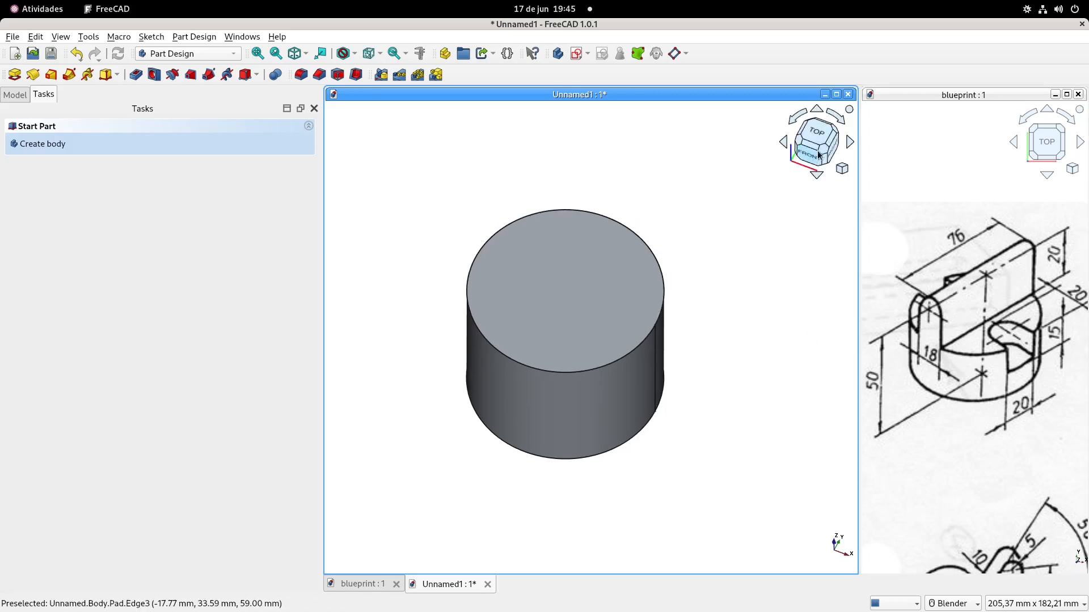
middle_click_drag(704, 213, 659, 217)
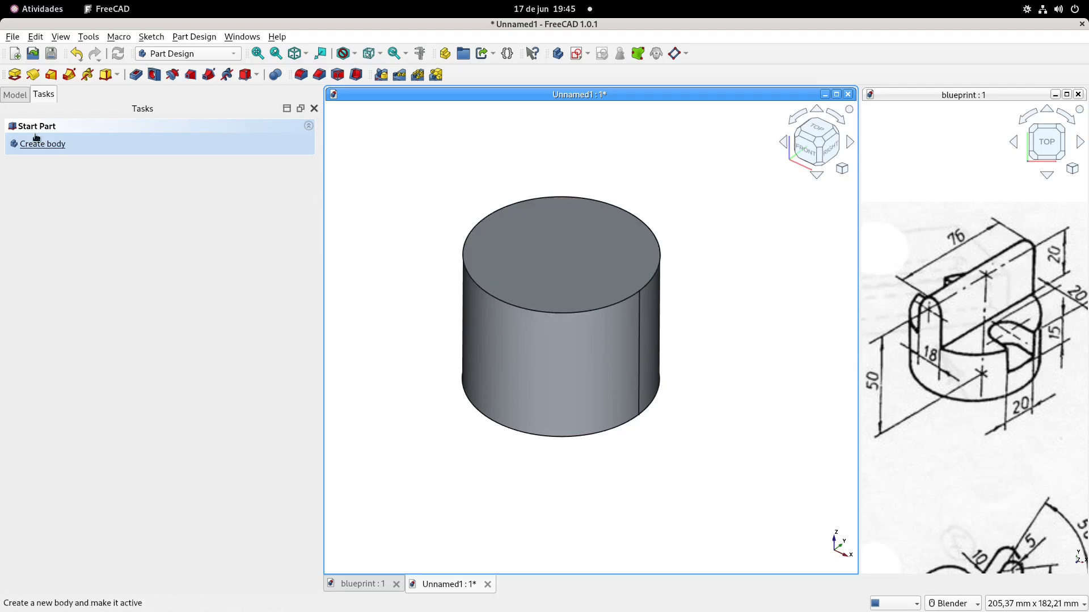
left_click(17, 95)
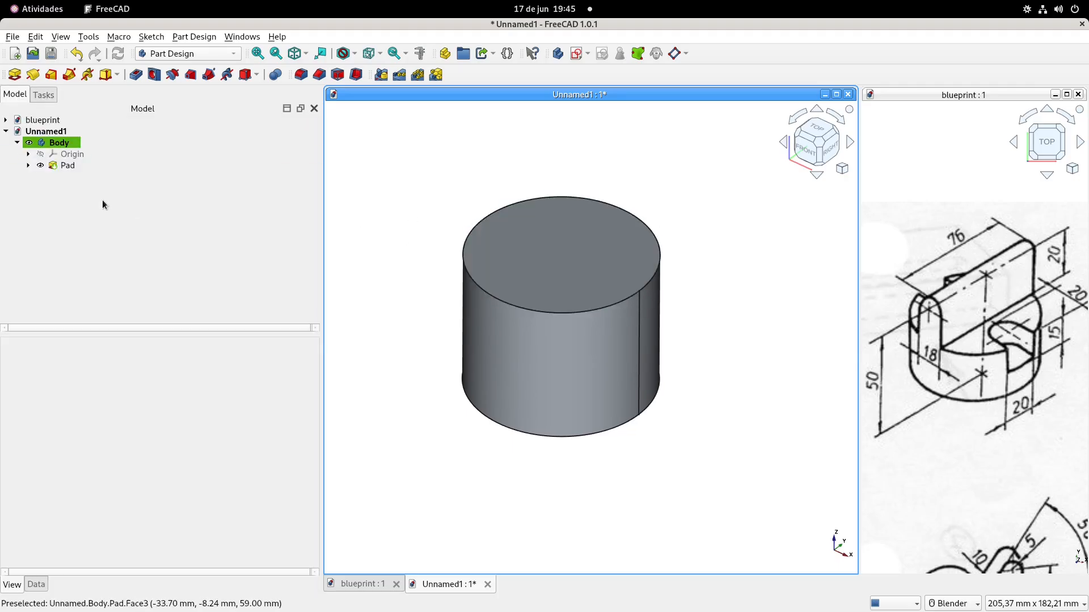
left_click(27, 165)
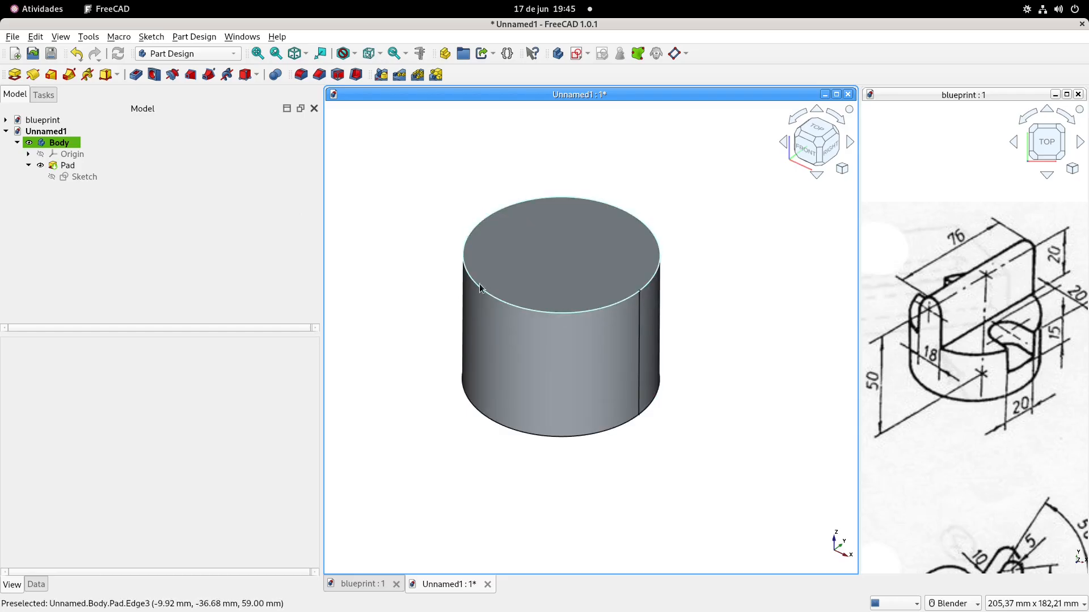
left_click(70, 177)
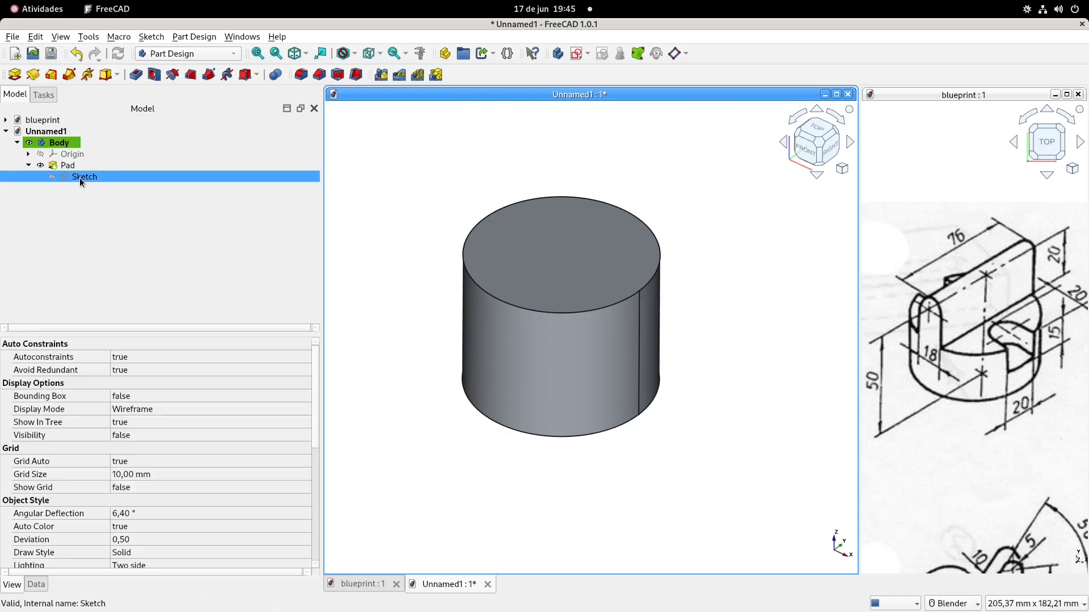
left_click(36, 585)
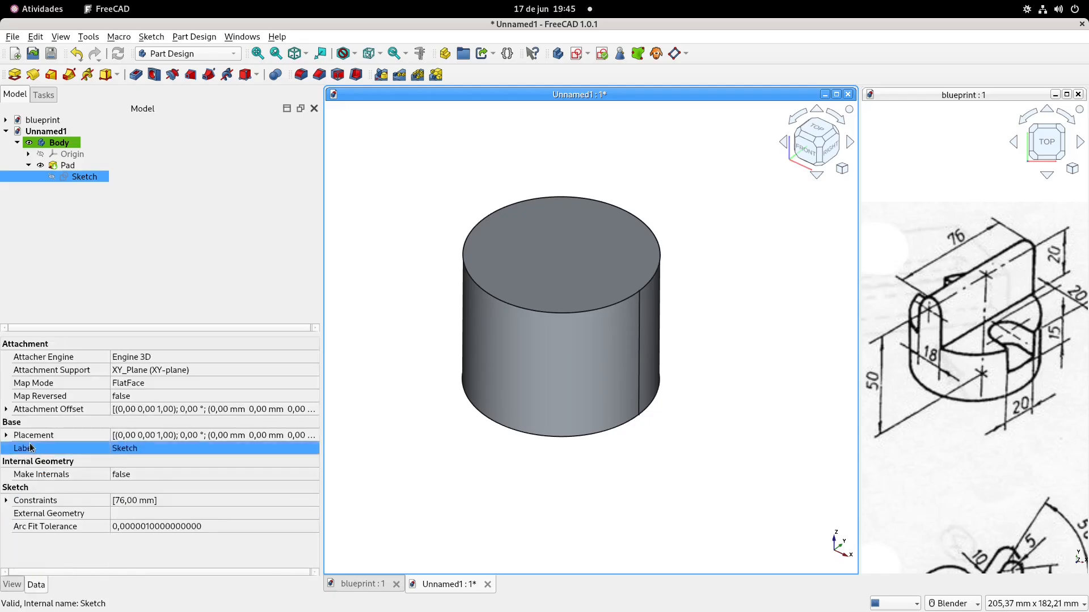
left_click(7, 409)
left_click(145, 423)
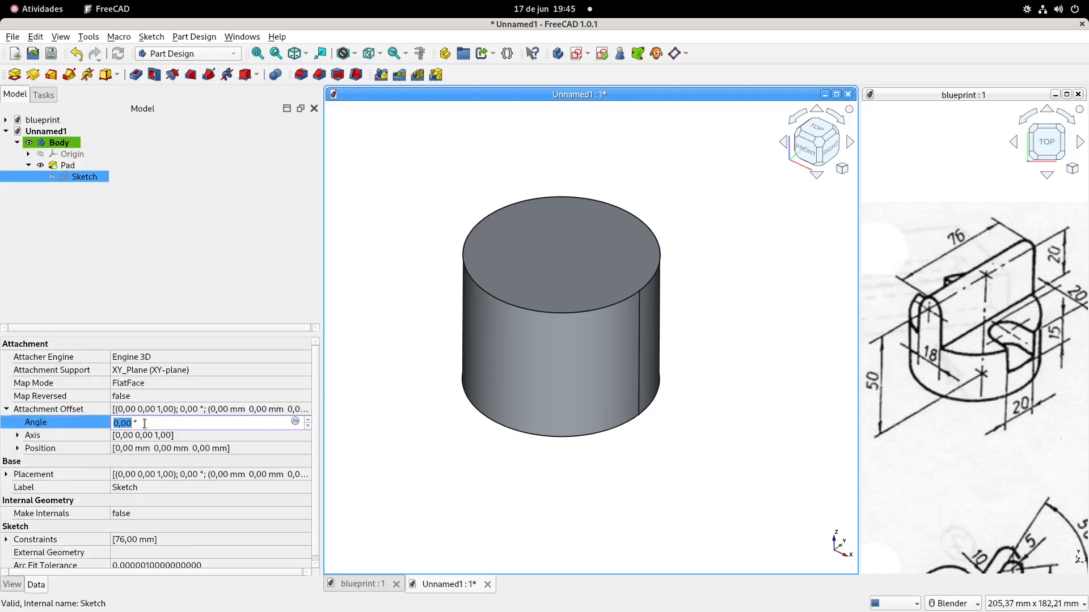
key("Return")
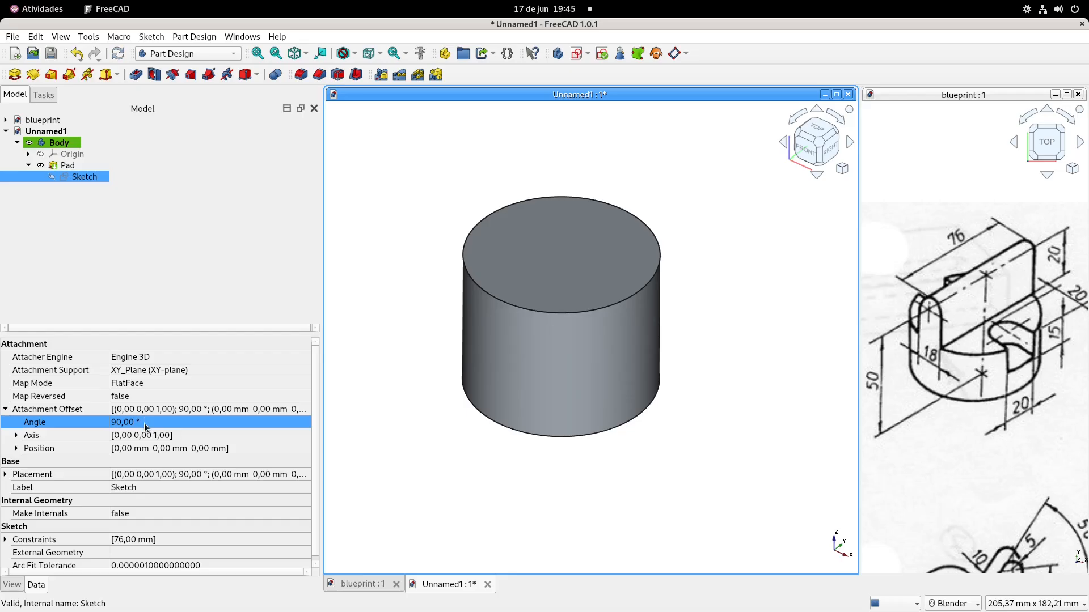
left_click(27, 166)
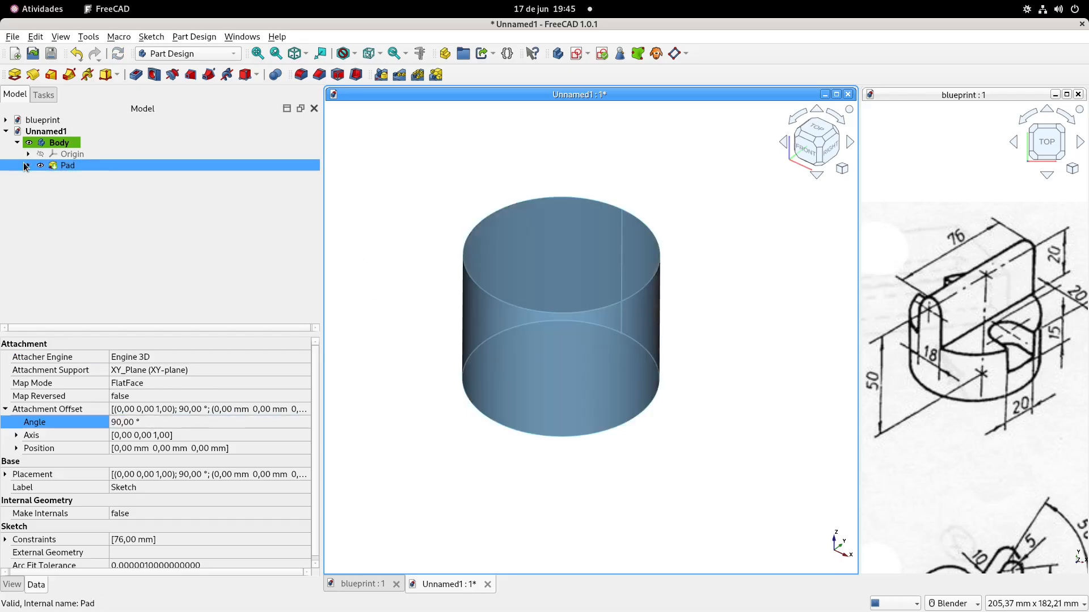
middle_click_drag(620, 208, 640, 221)
middle_click_drag(588, 249, 593, 262, "shift")
left_click(524, 123)
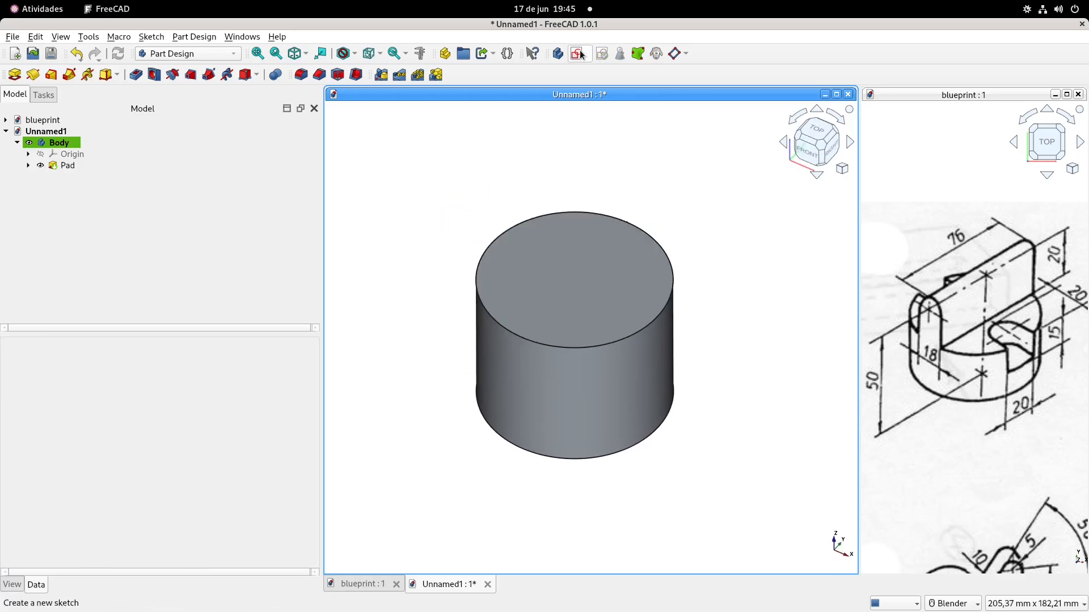
left_click(558, 54)
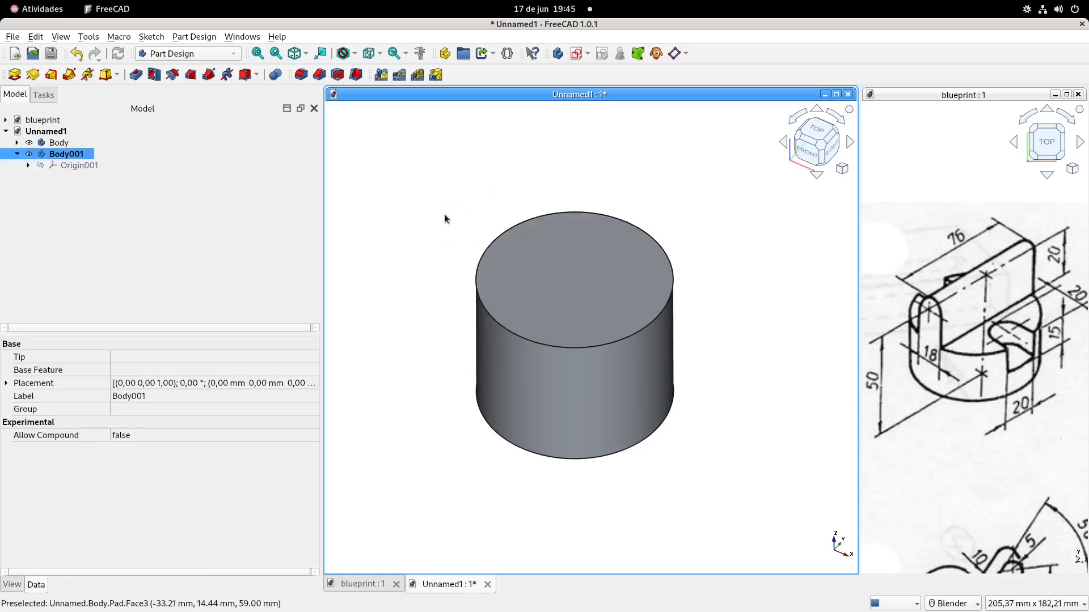
left_click(60, 148)
left_click(59, 153)
key("Delete")
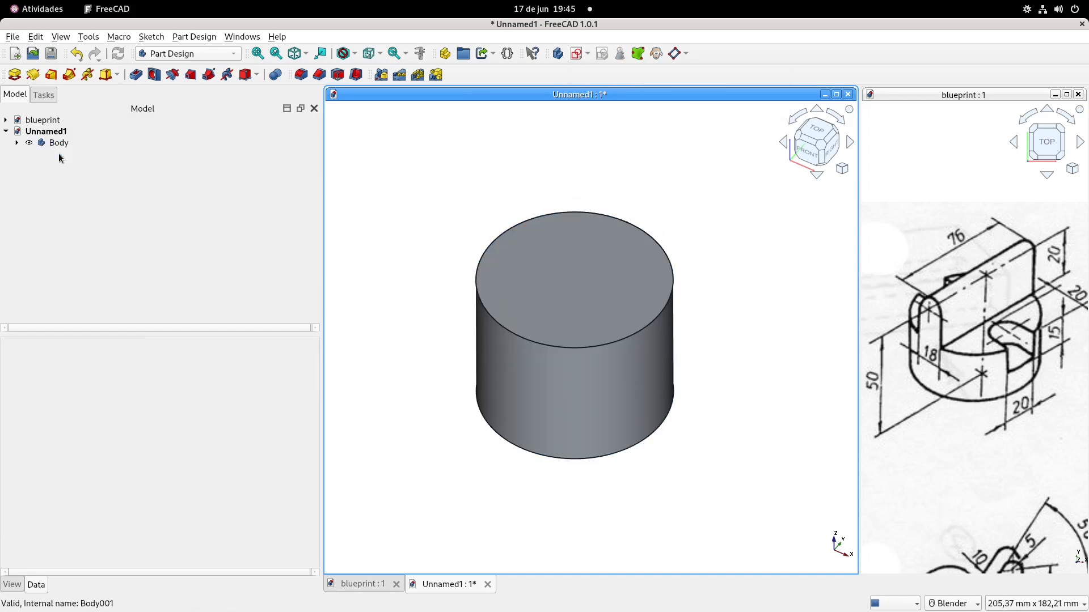
Start a new sketch on the XZ plane of the cylinder's body
left_click(580, 55)
mouse_move(567, 249)
middle_mouse_down()
mouse_move(557, 261)
mouse_move(668, 199)
middle_mouse_up()
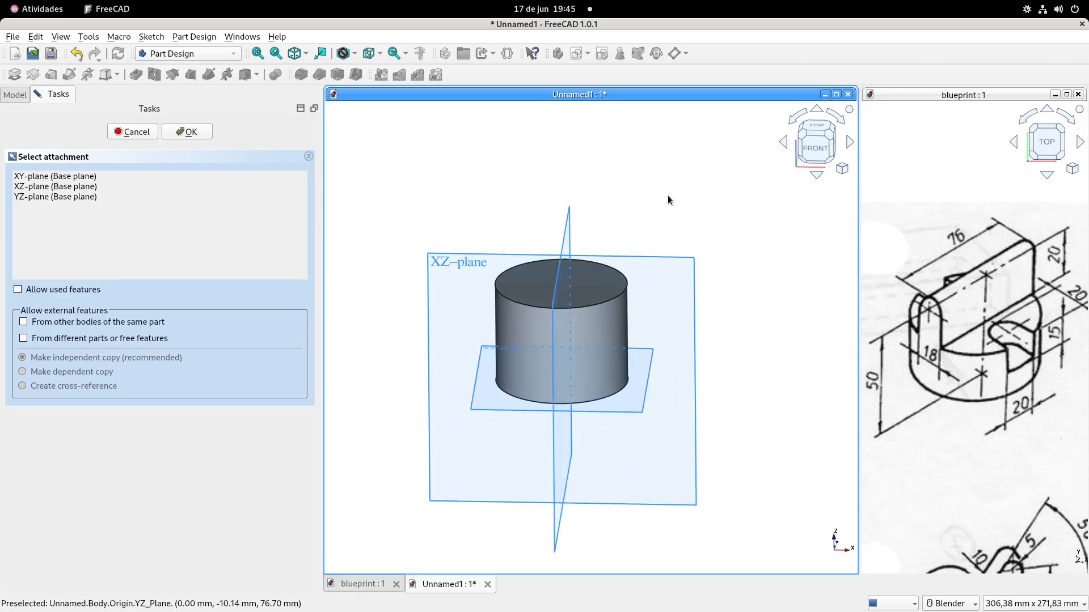
left_click(465, 263)
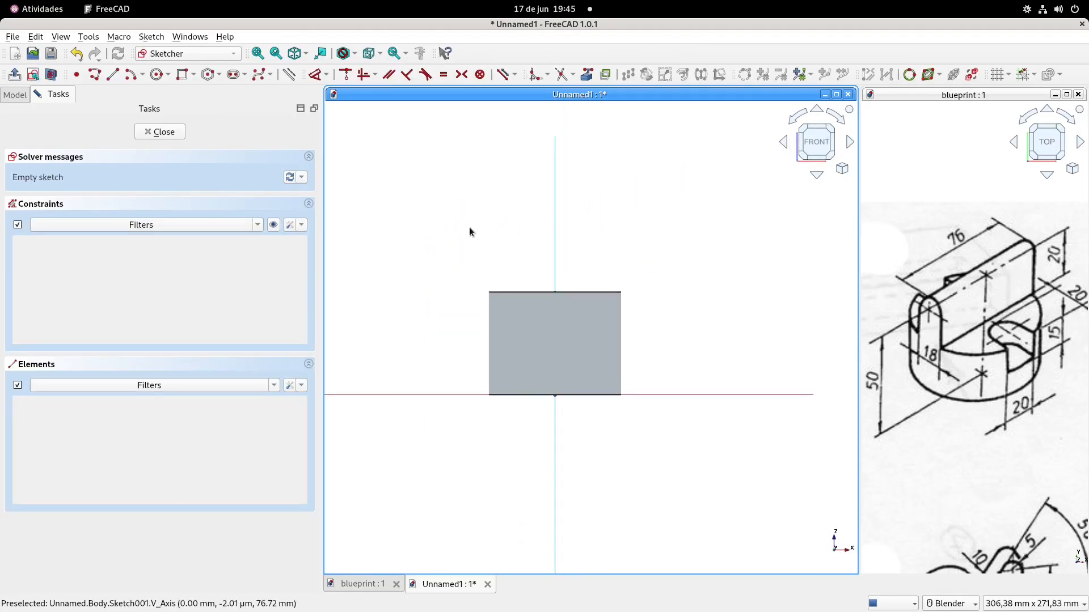
Draw a quarter arc near the cylinder's top, centred on the vertical axis at a height of about 45 mm
scroll(602, 313, "up", 3)
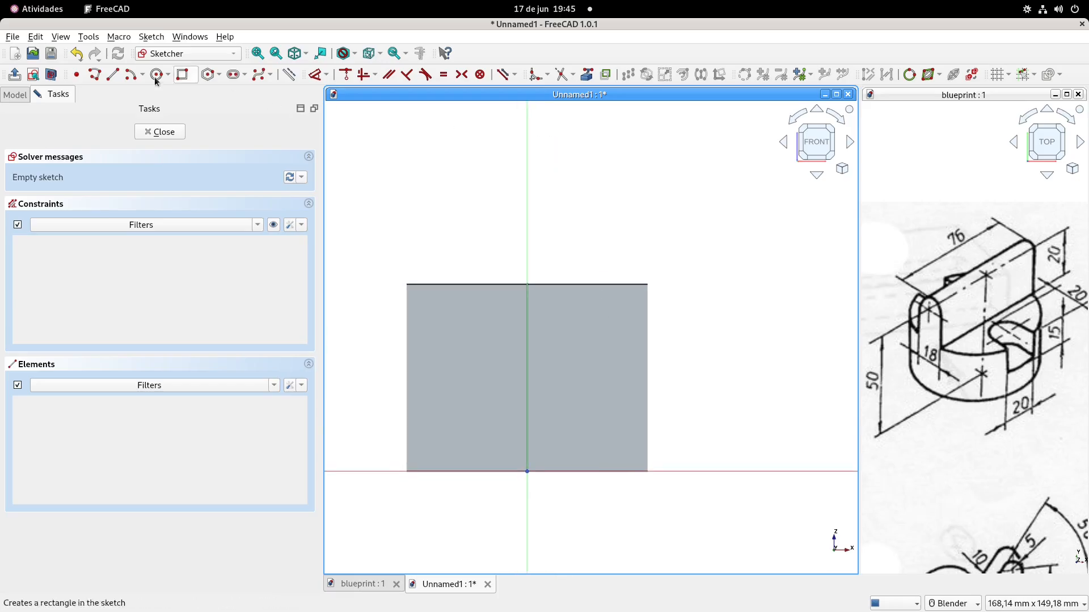
left_click(132, 76)
scroll(524, 326, "up", 2)
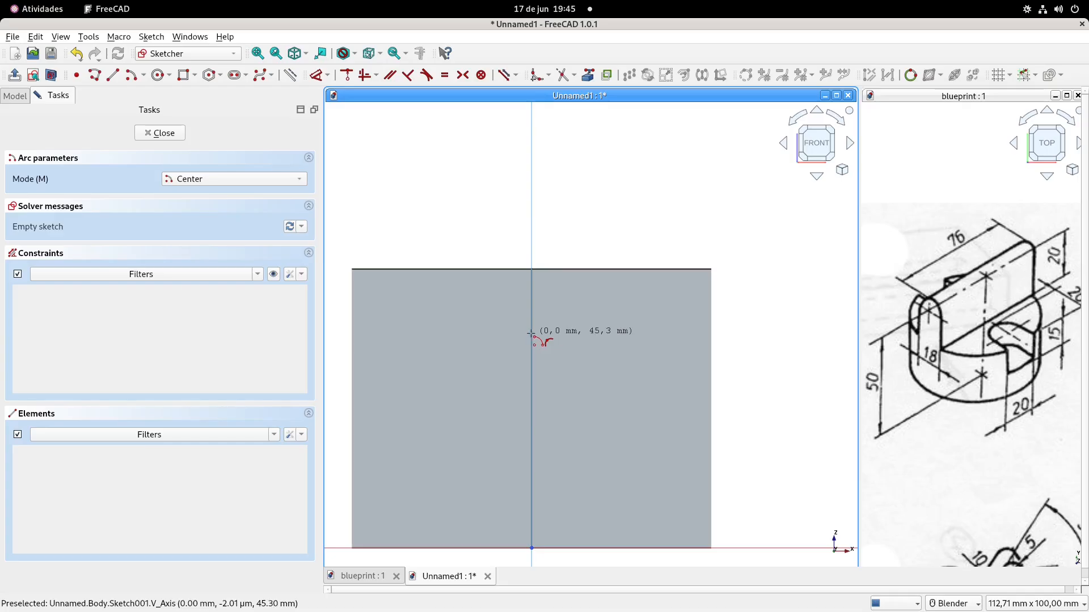
left_click(532, 334)
left_click(531, 270)
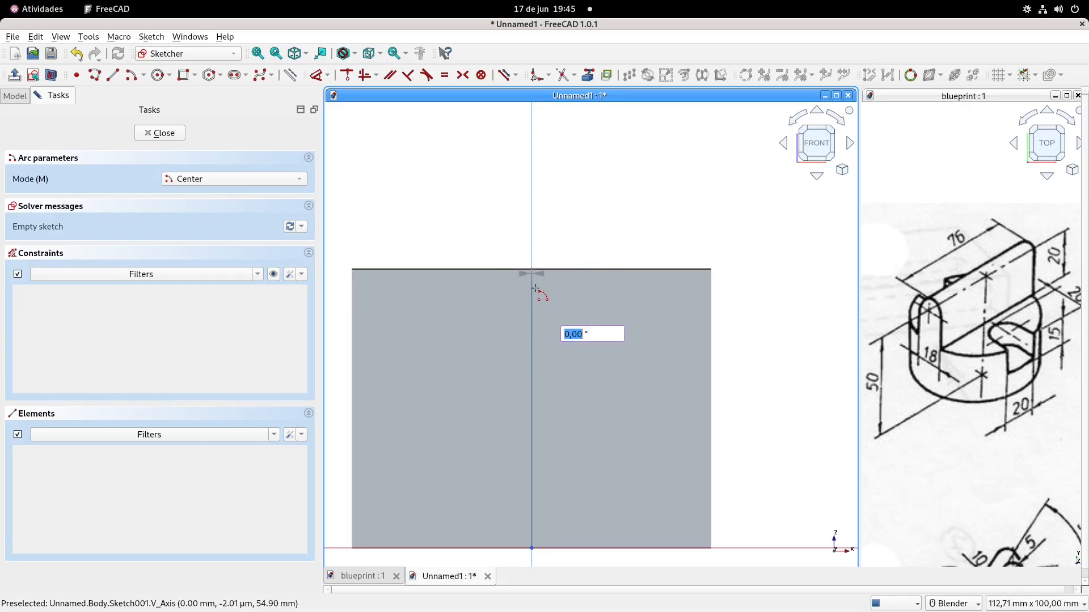
left_click(577, 331)
key("Escape")
Project the cylinder's top edge as external geometry, make the arc tangent to it and adjust the arc's free end
left_click(588, 74)
left_click(612, 269)
key("Escape")
left_click(533, 289)
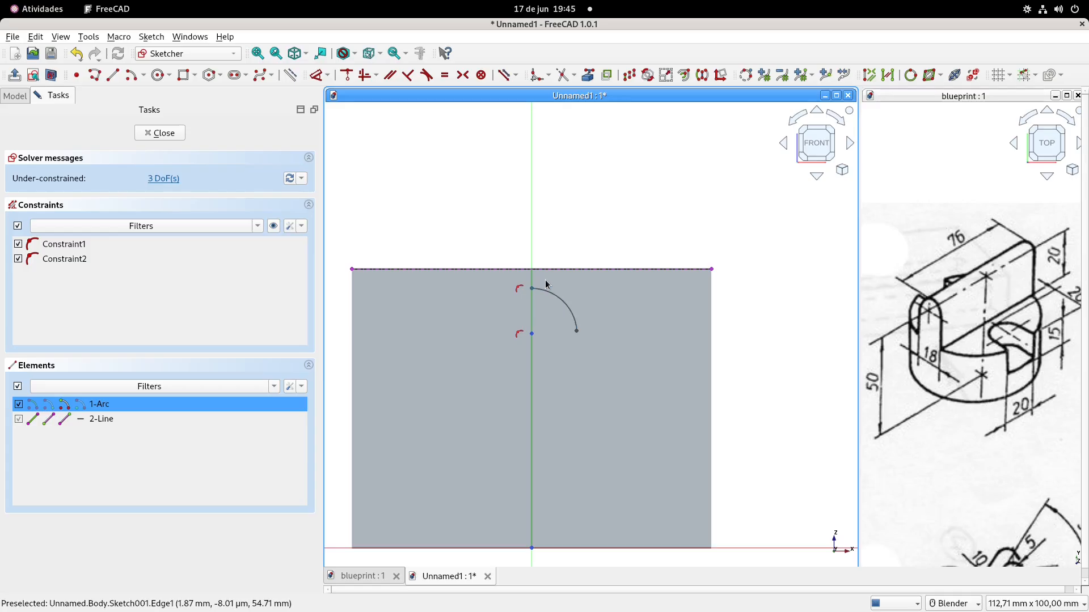
left_click(548, 276)
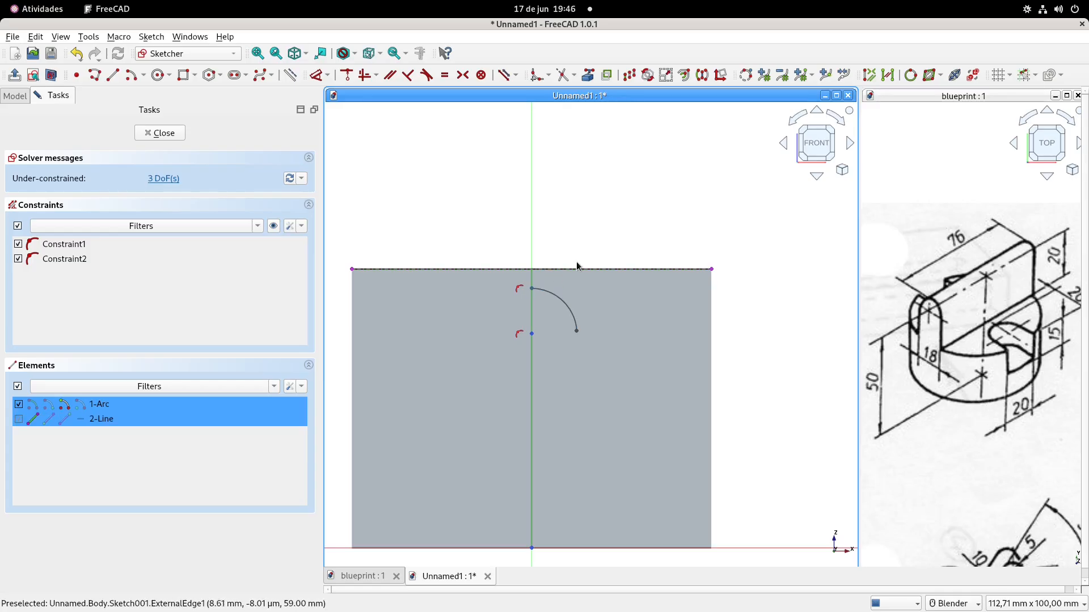
left_click(427, 75)
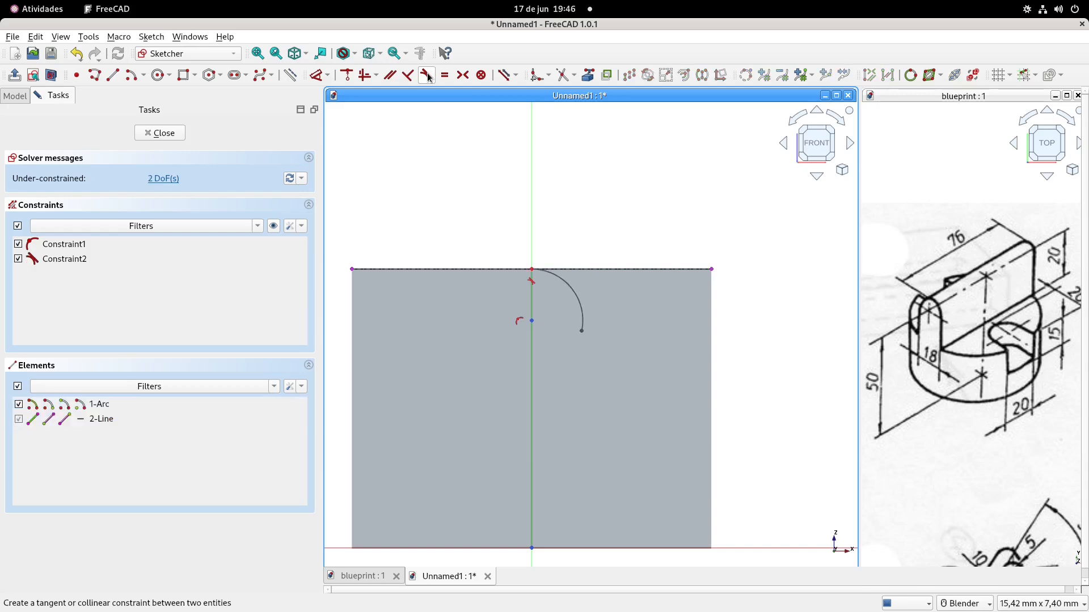
left_click_drag(584, 336, 591, 324)
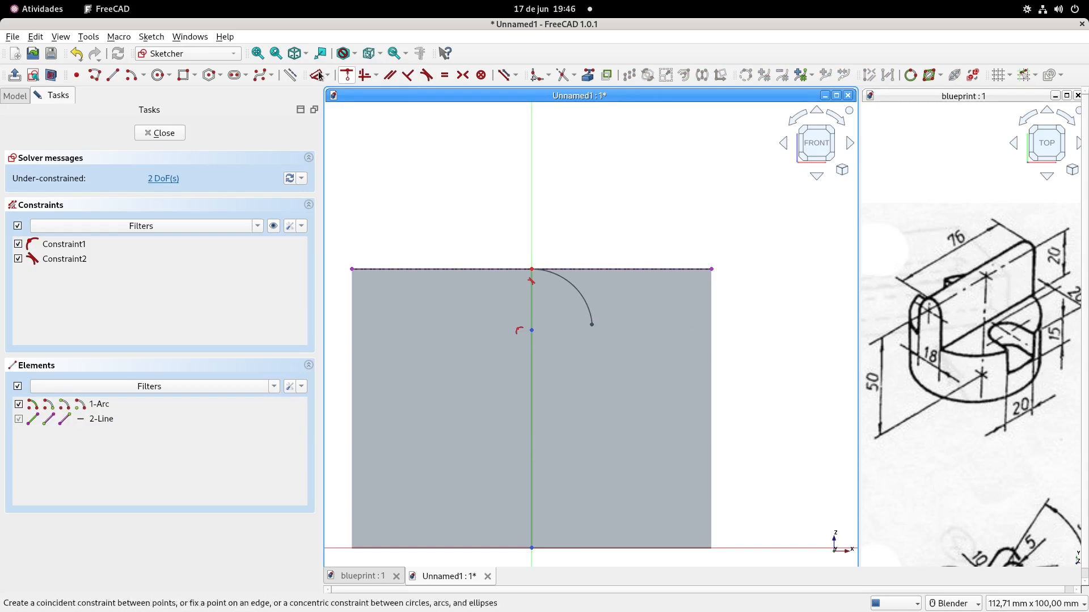
Draw a vertical line down from the arc's free end and a horizontal line out to the cylinder's side
left_click(112, 74)
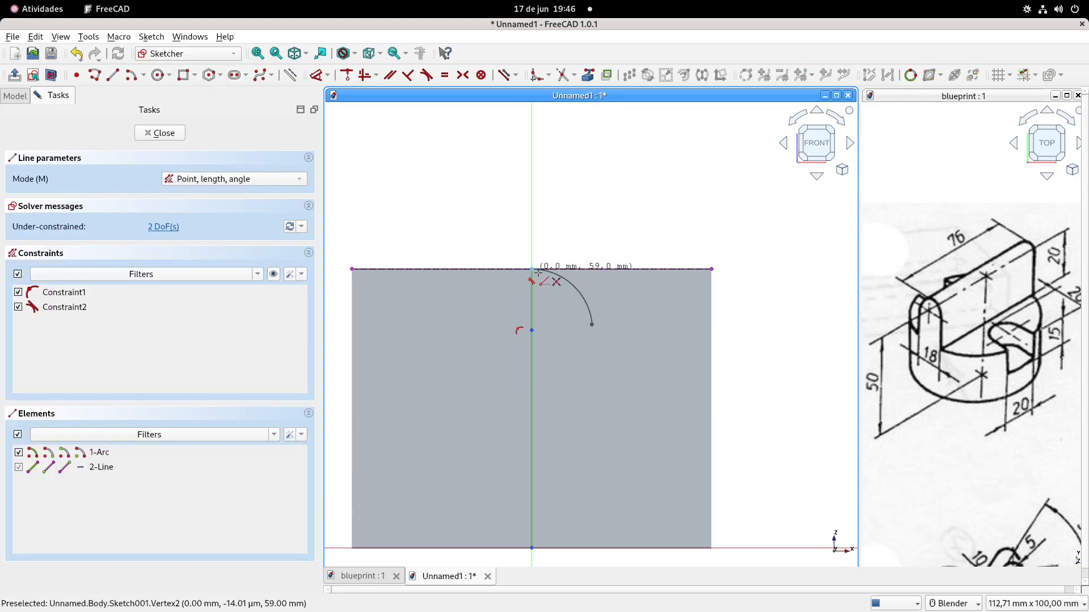
left_click(592, 324)
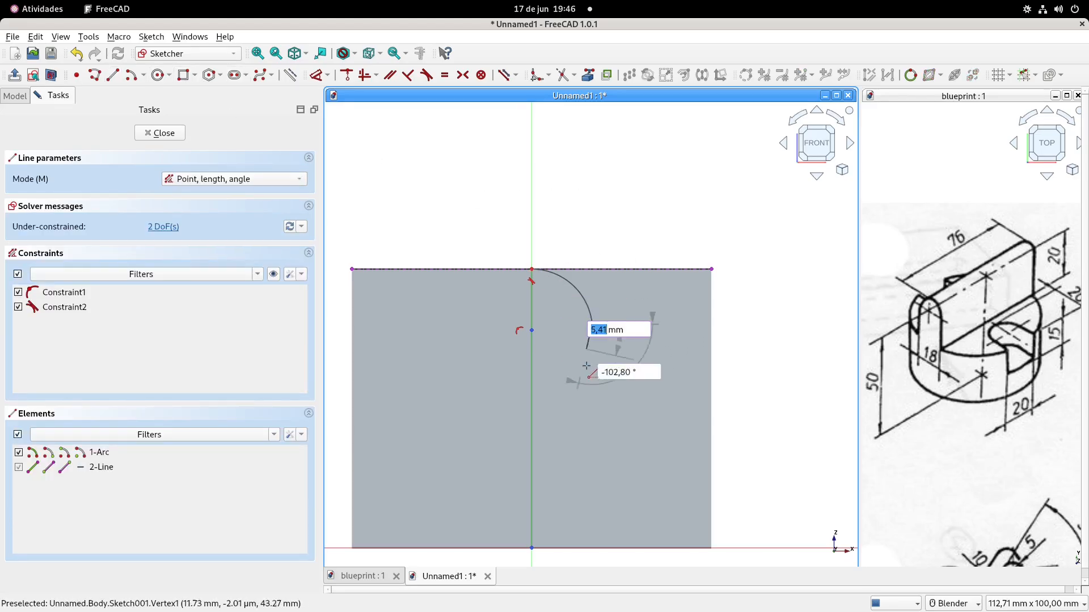
left_click(592, 407)
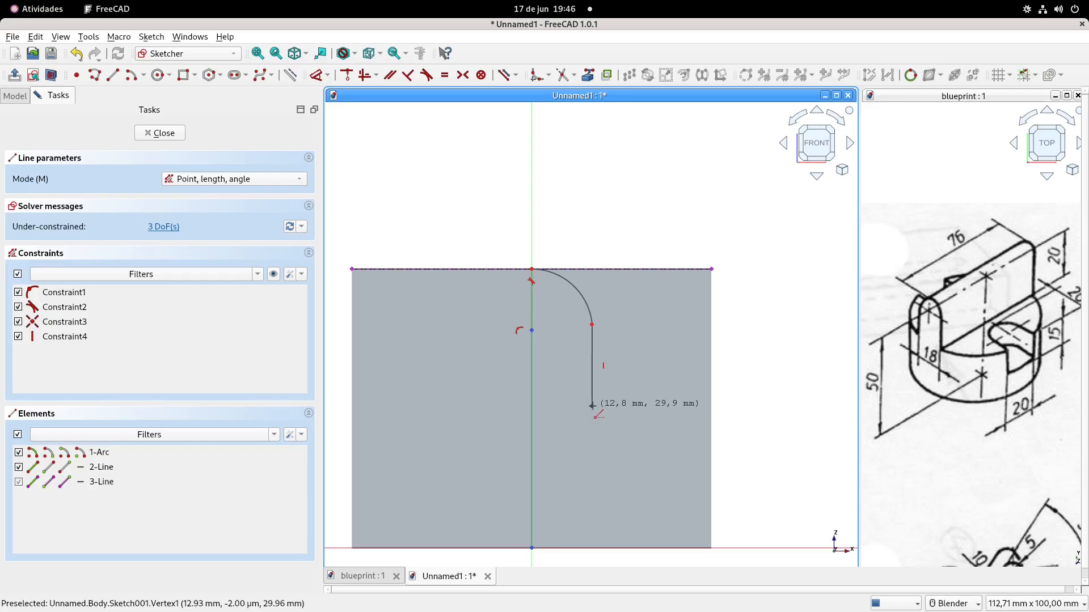
left_click(713, 408)
key("Escape")
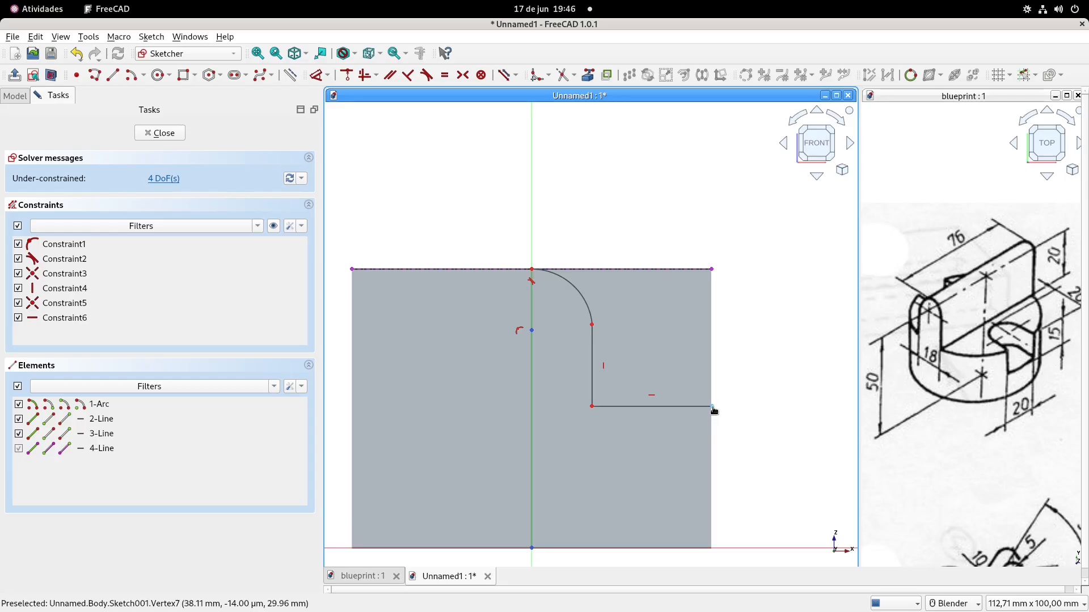
Align the horizontal line's outer end vertically with the end of the projected top edge
left_click(713, 408)
left_click(713, 271)
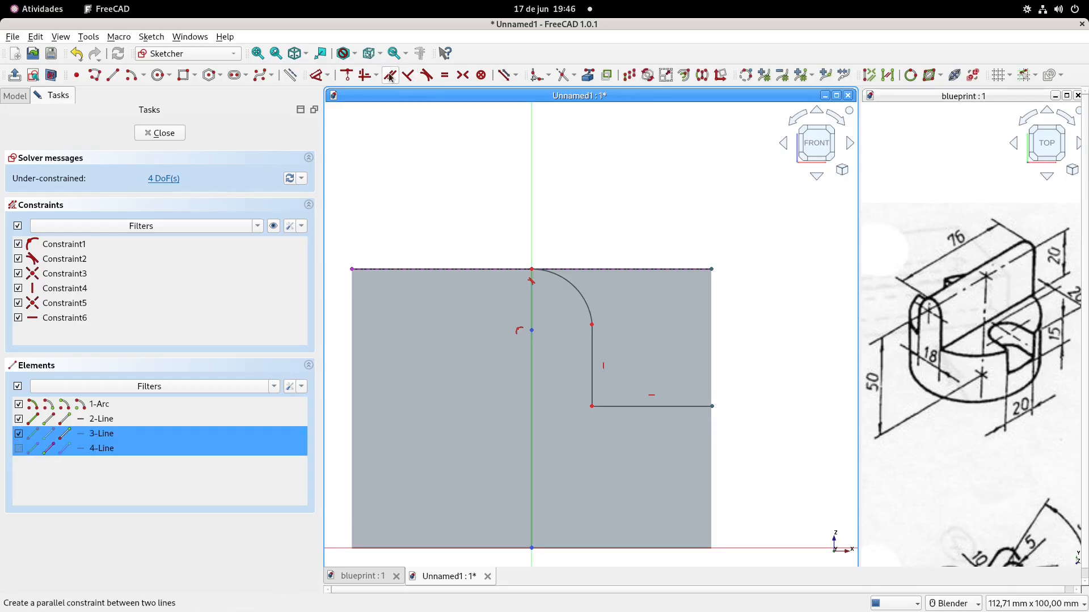
left_click(364, 75)
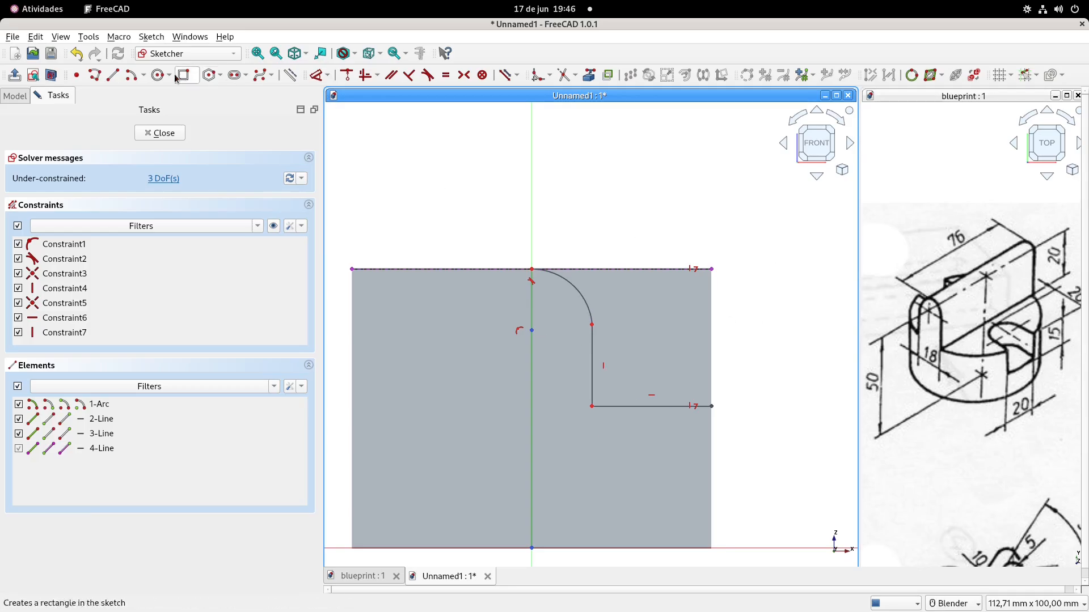
Dimension the vertical line's length to 20 mm
left_click(316, 74)
left_click(591, 353)
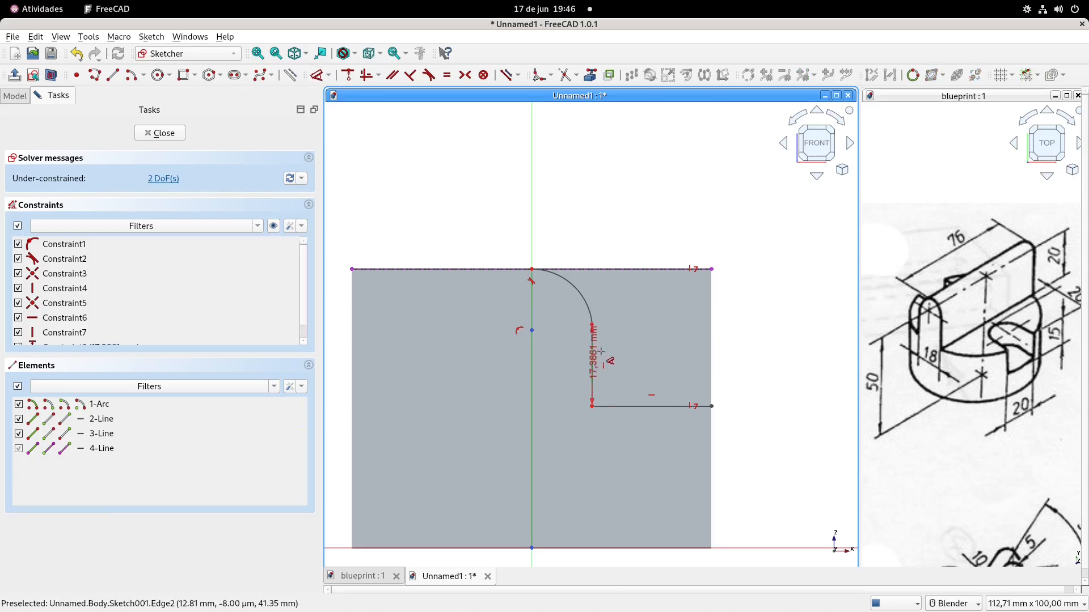
left_click(617, 356)
type("20")
left_click(608, 347)
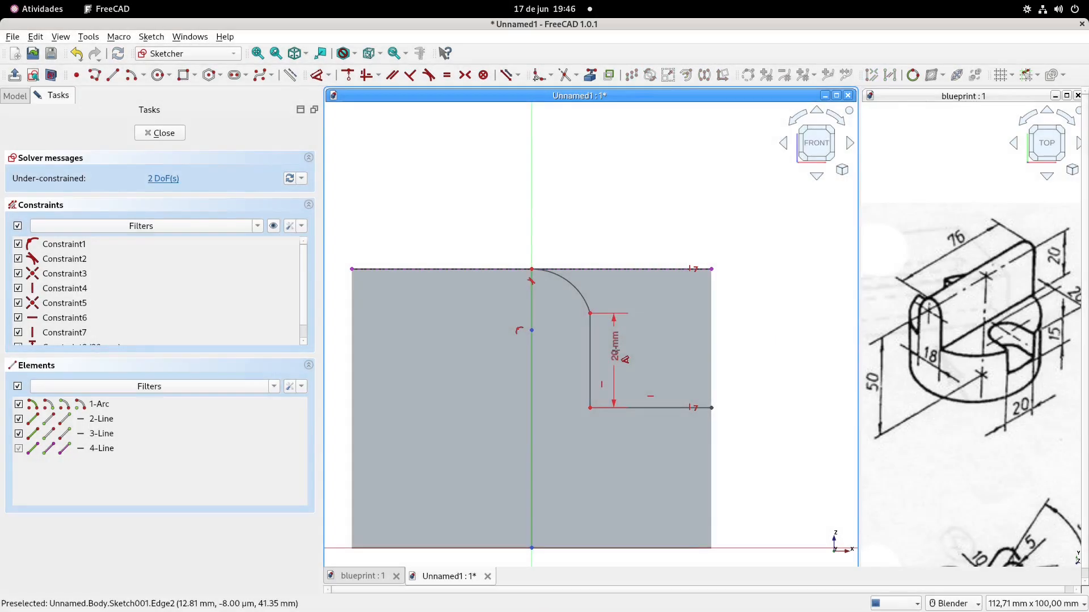
Make the arc and the vertical line tangent to each other
left_click(430, 75)
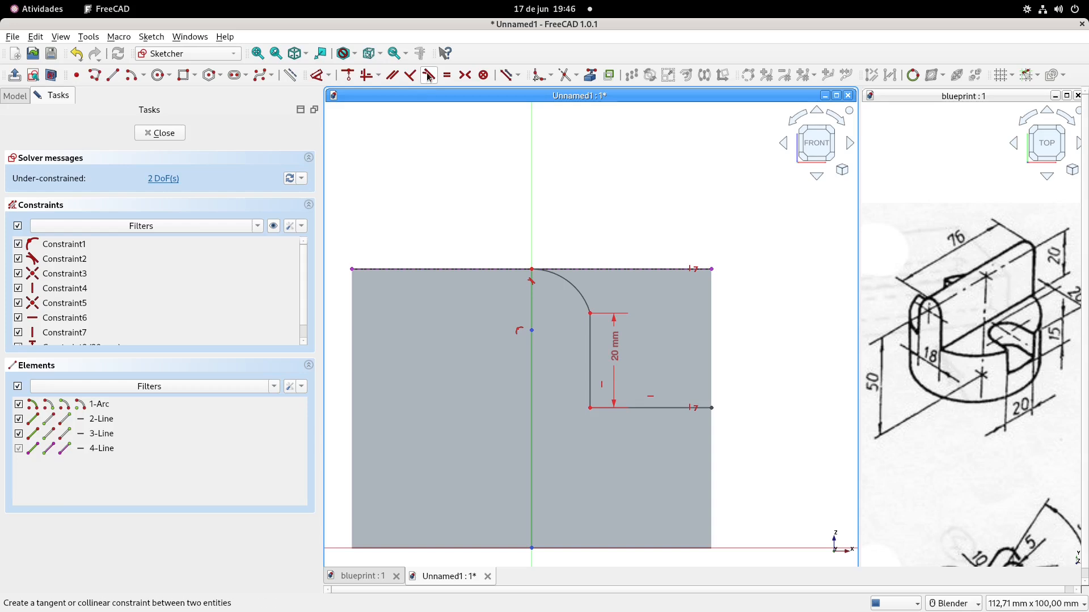
left_click(581, 294)
left_click(591, 340)
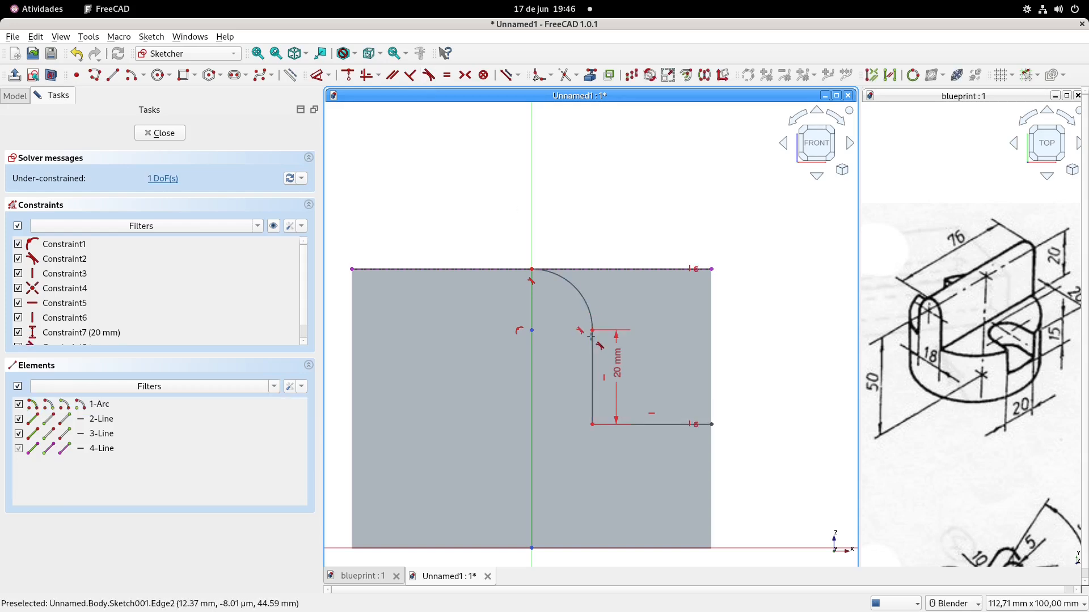
left_click(548, 350)
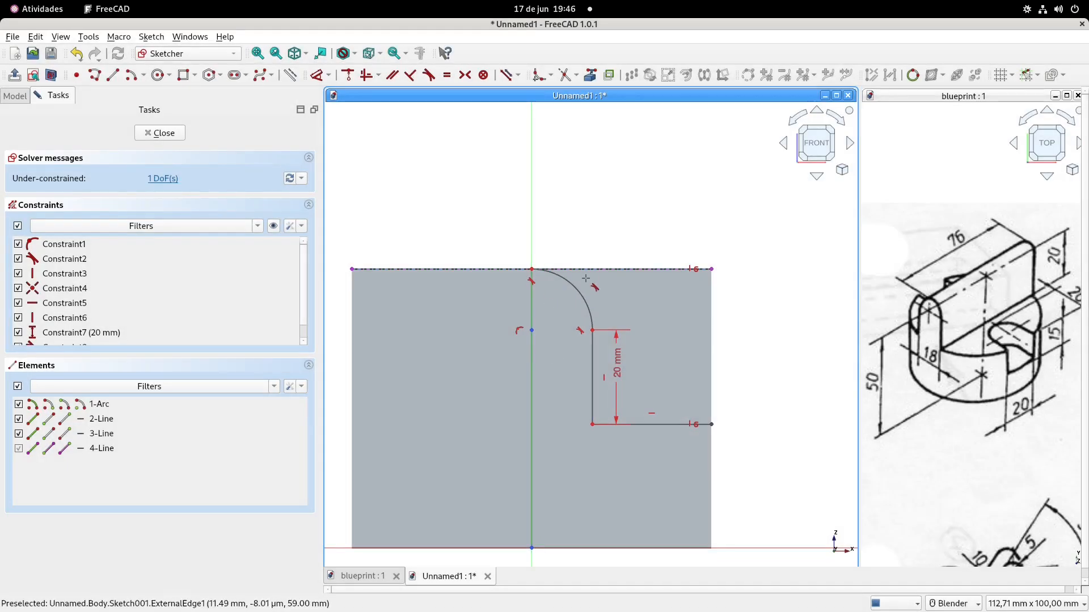
left_click(583, 299)
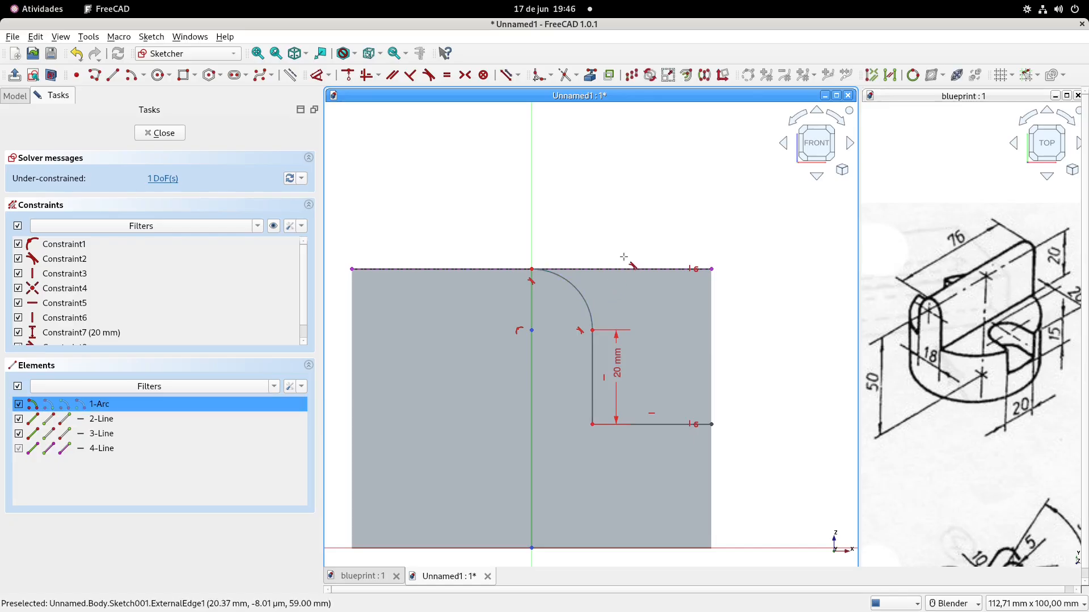
key("Escape")
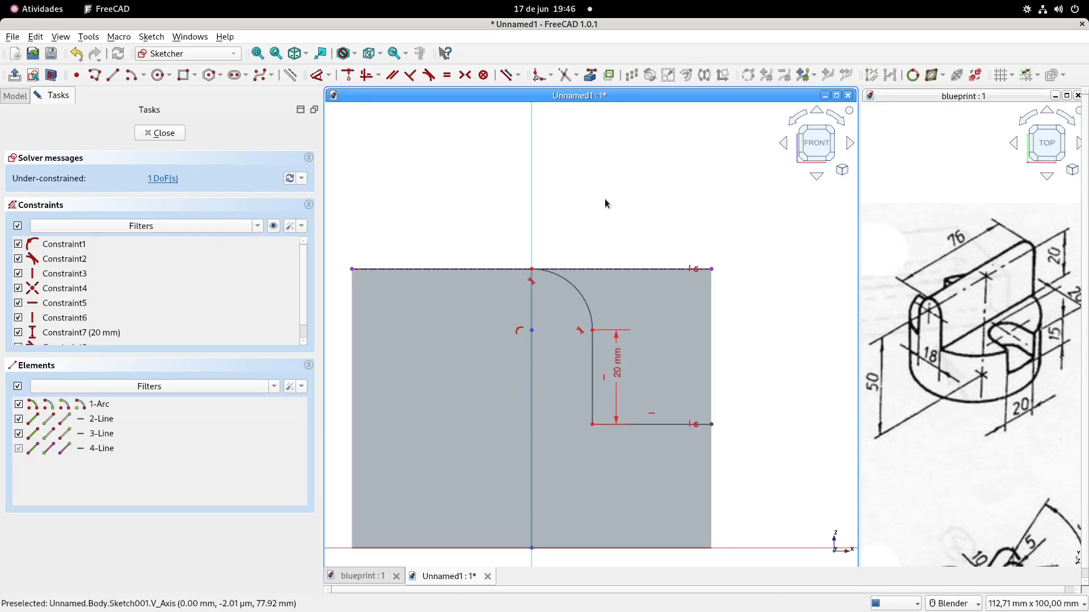
Constrain the arc's radius to 9 mm, half of the blueprint's 18 mm plate thickness
left_click(579, 292)
left_click(628, 235)
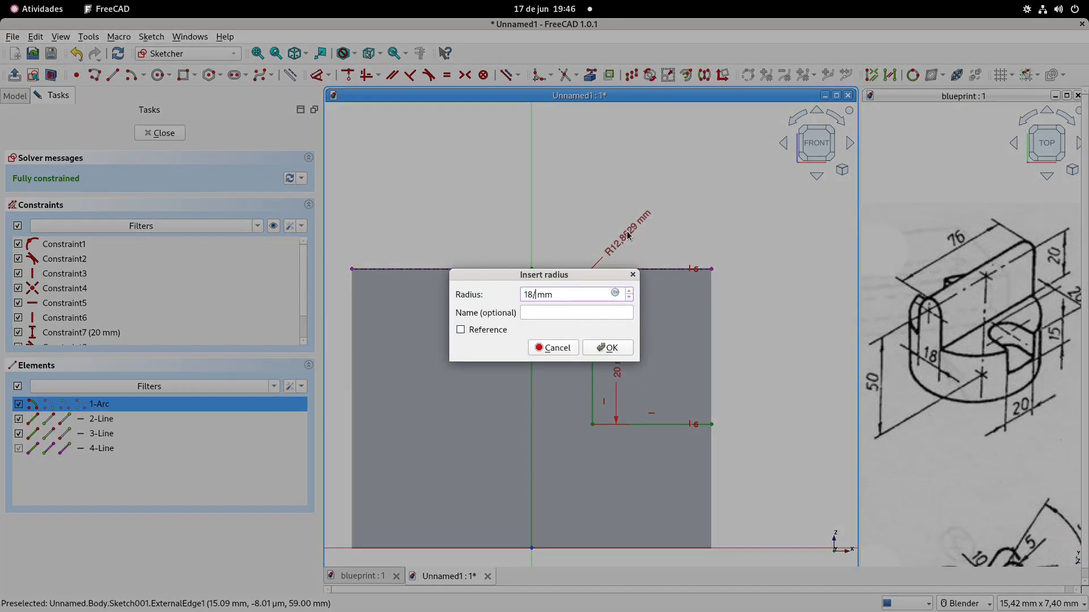
key("Return")
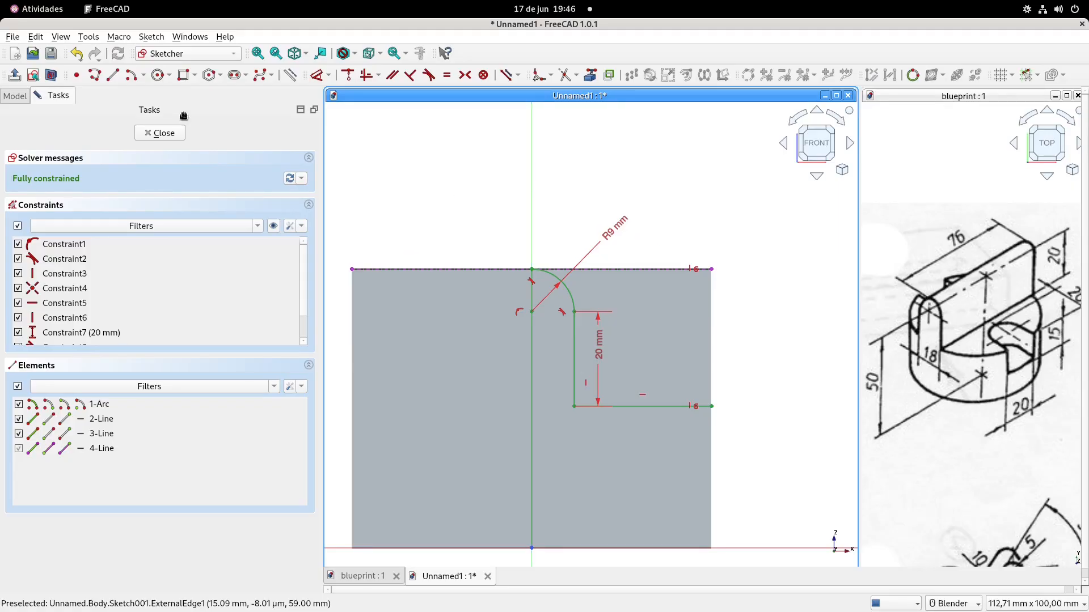
Close the profile with lines along the top edge and down the cylinder's side, and finish the sketch
left_click(113, 75)
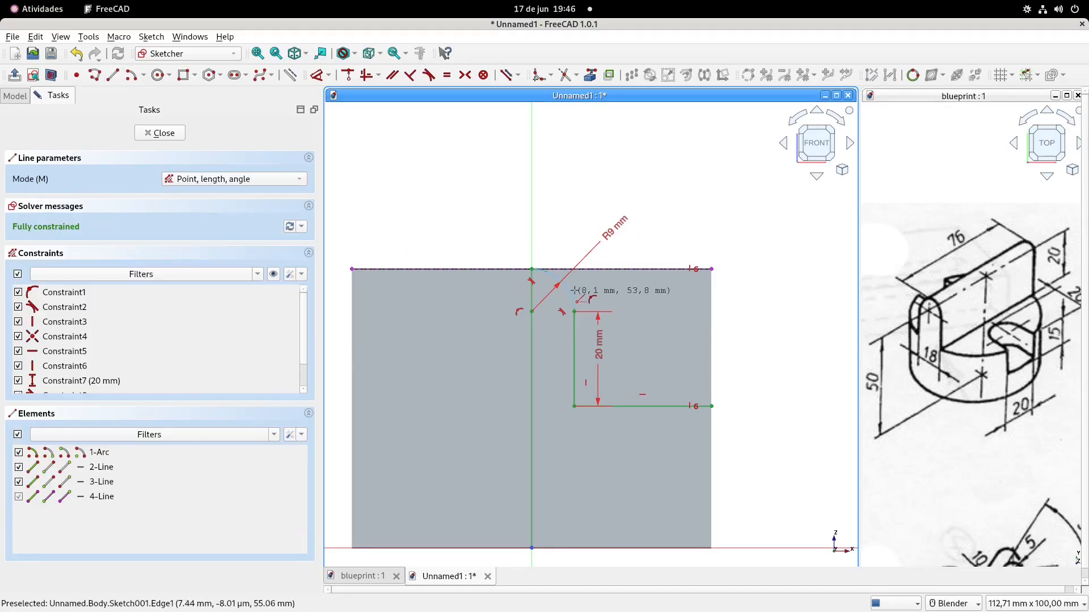
left_click(531, 268)
left_click(712, 267)
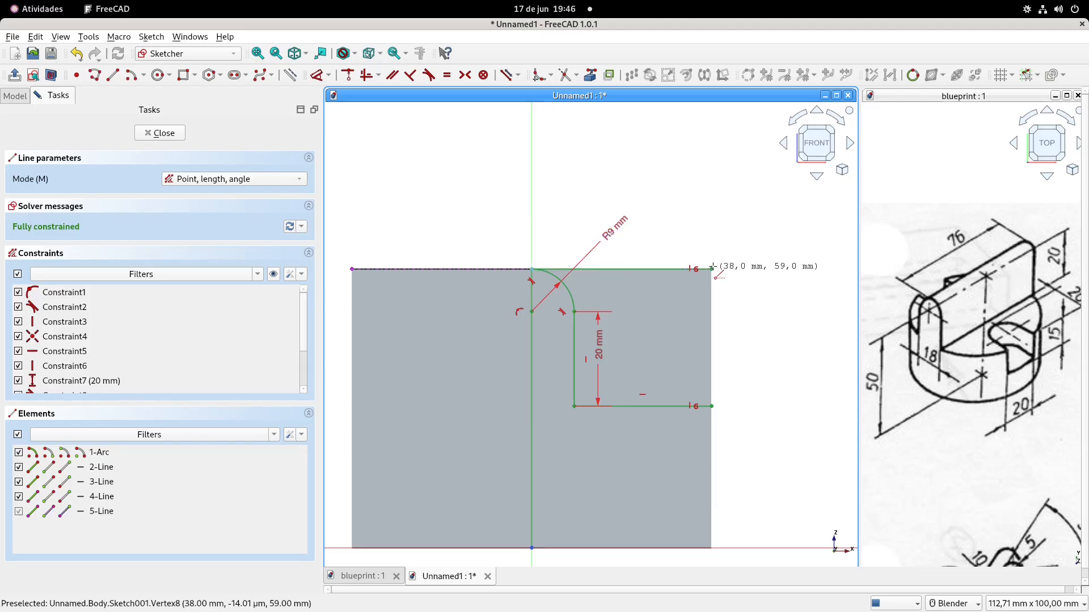
left_click(712, 269)
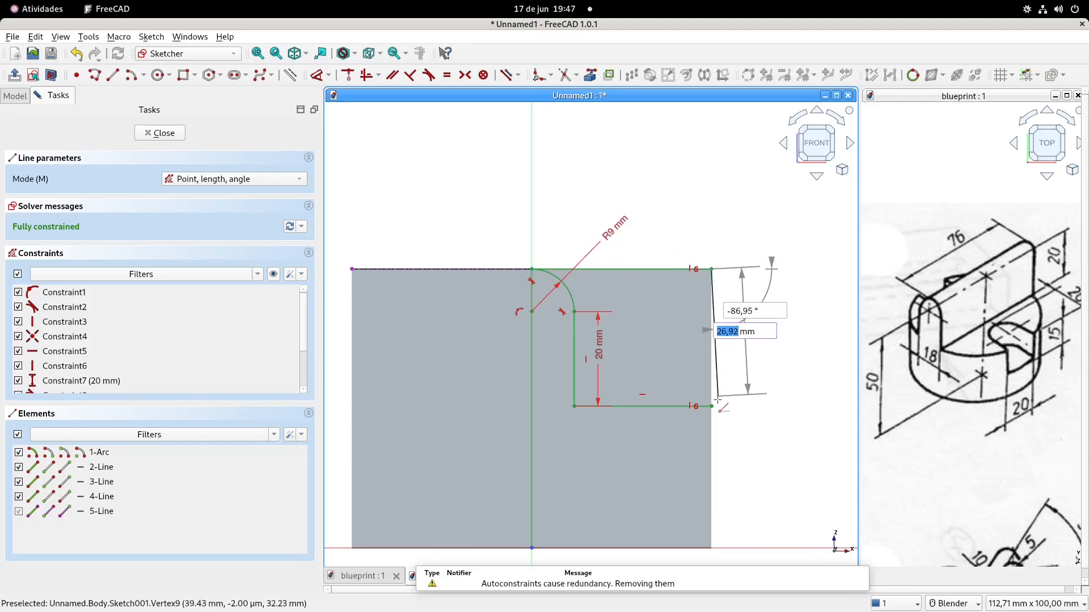
left_click(712, 406)
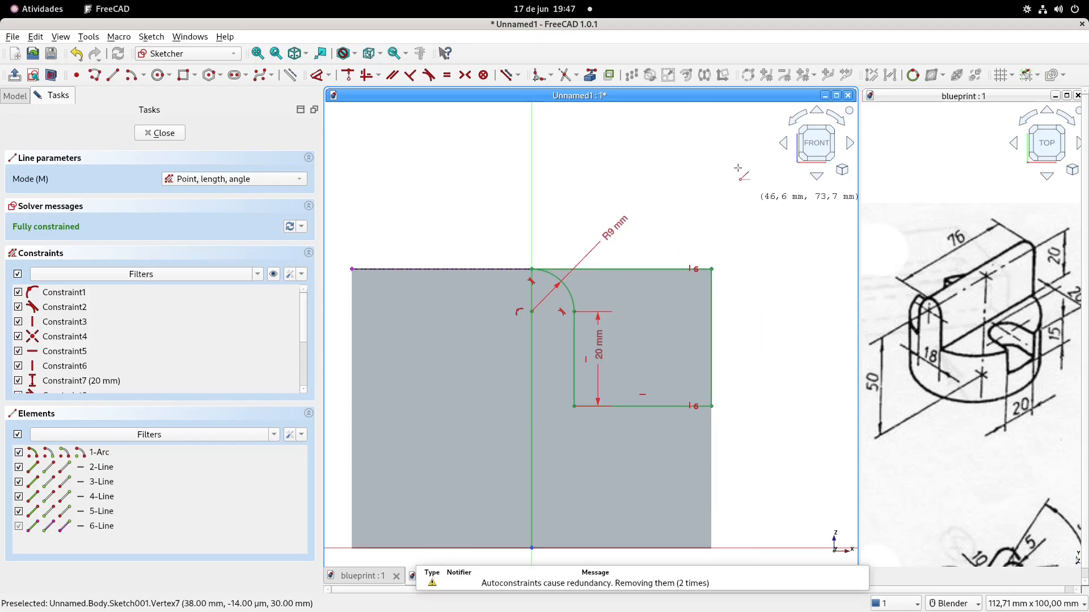
left_click(15, 74)
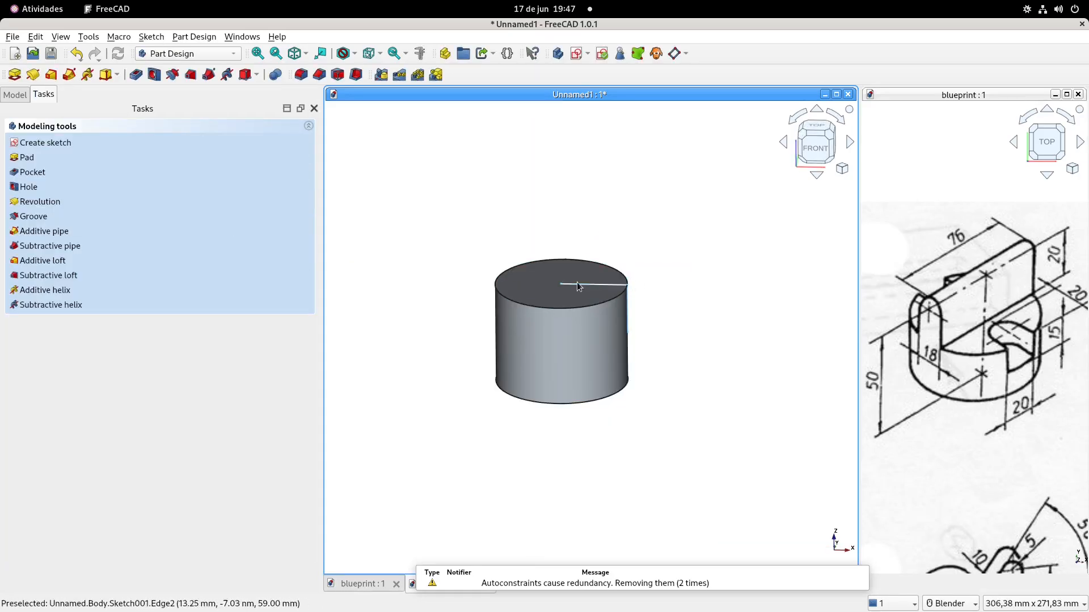
Pocket the profile through all, symmetric to the sketch plane, to cut one side of the upright plate
left_click(136, 74)
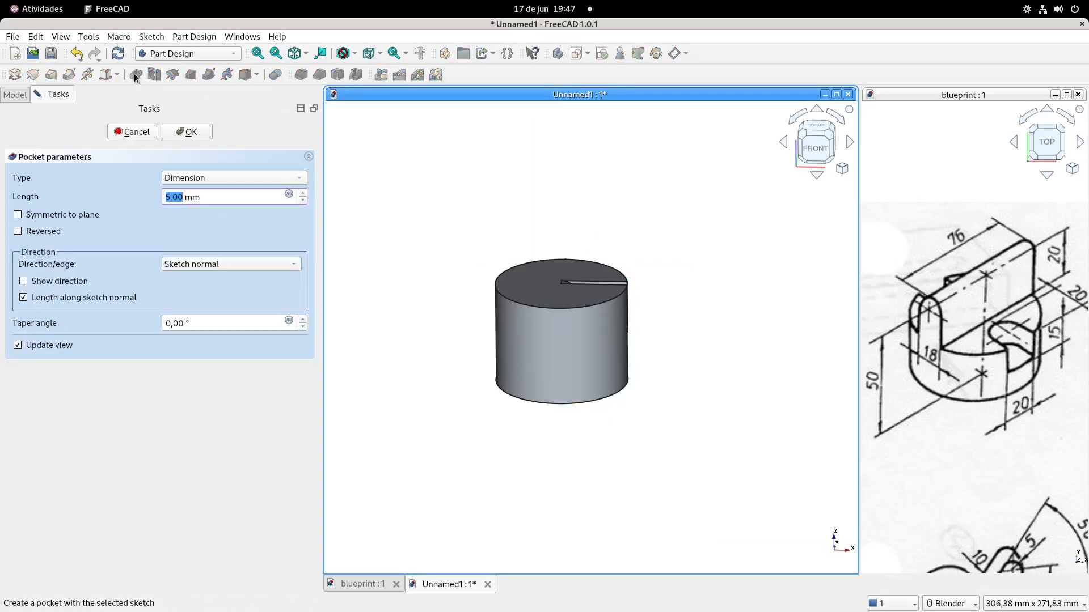
left_click(222, 179)
left_click(219, 196)
left_click(30, 213)
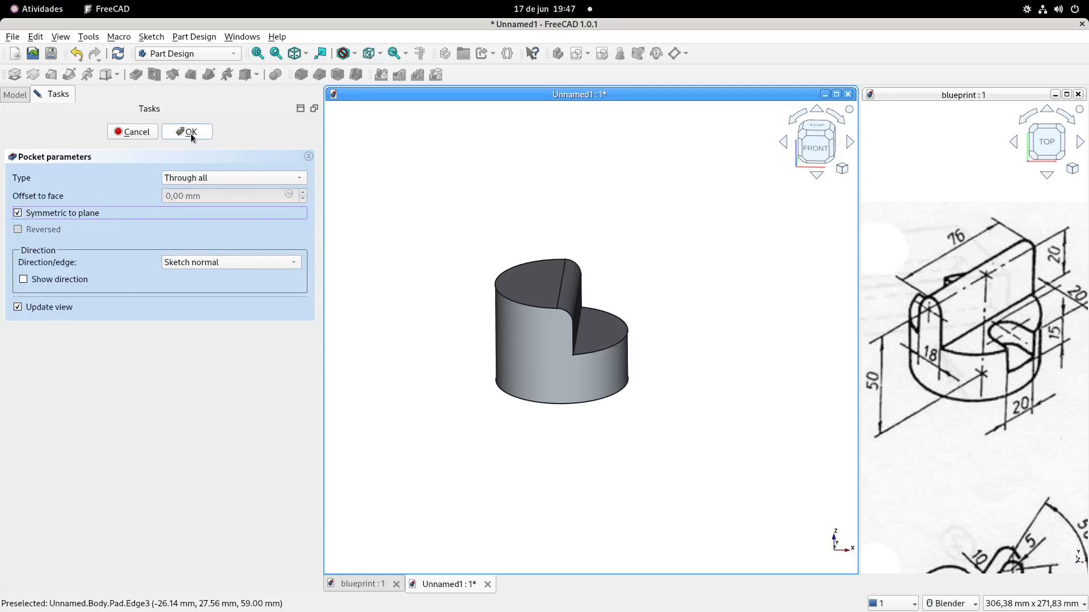
left_click(191, 136)
key("0")
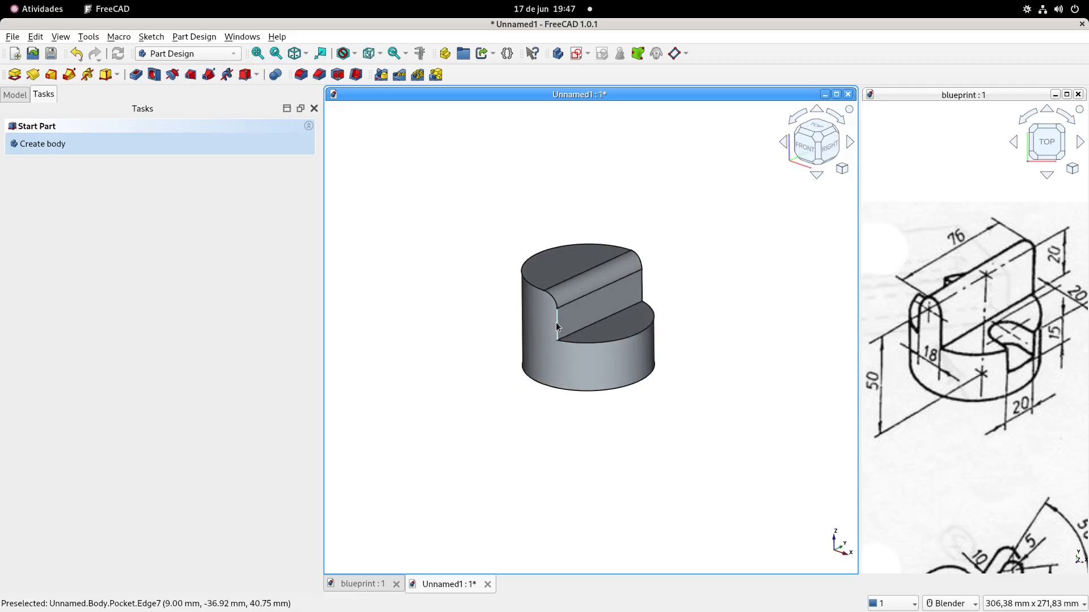
scroll(558, 323, "up", 4)
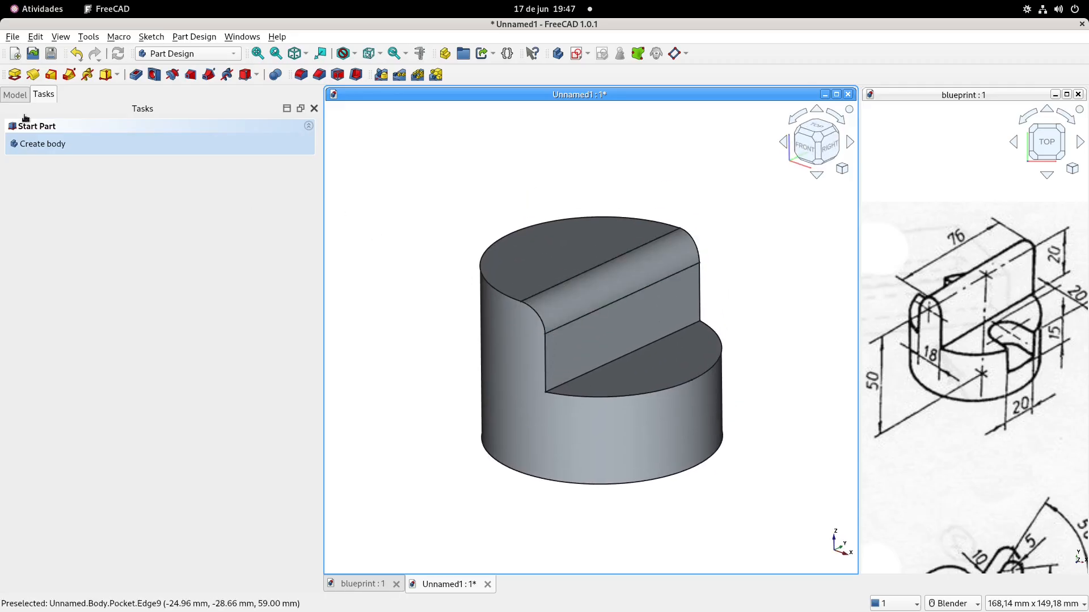
Mirror the plate-side pocket about its sketch's vertical axis to cut the opposite side of the upright plate
left_click(15, 94)
left_click(72, 175)
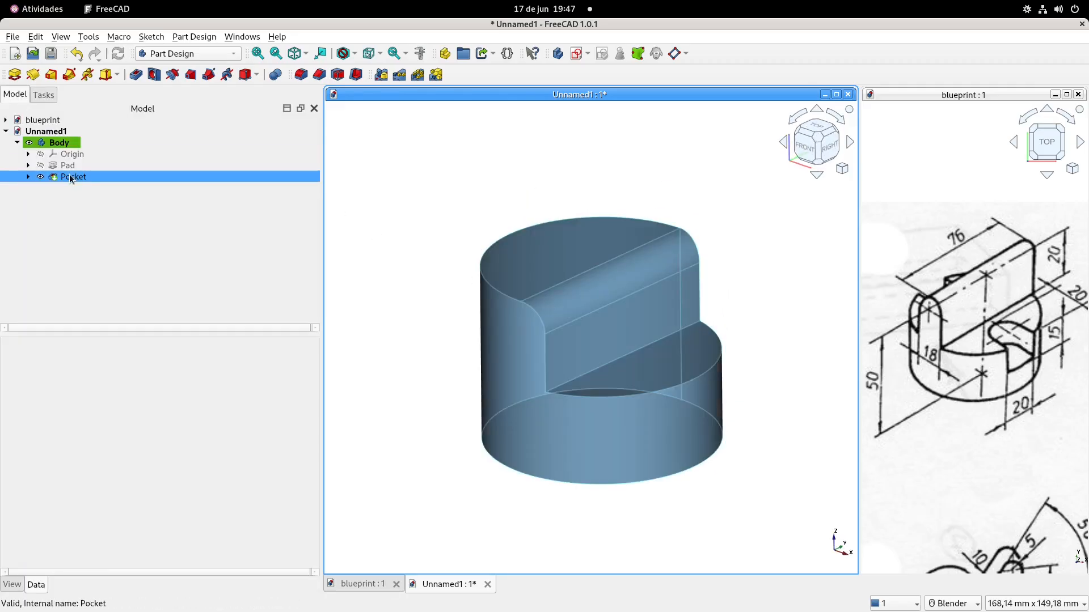
left_click(382, 75)
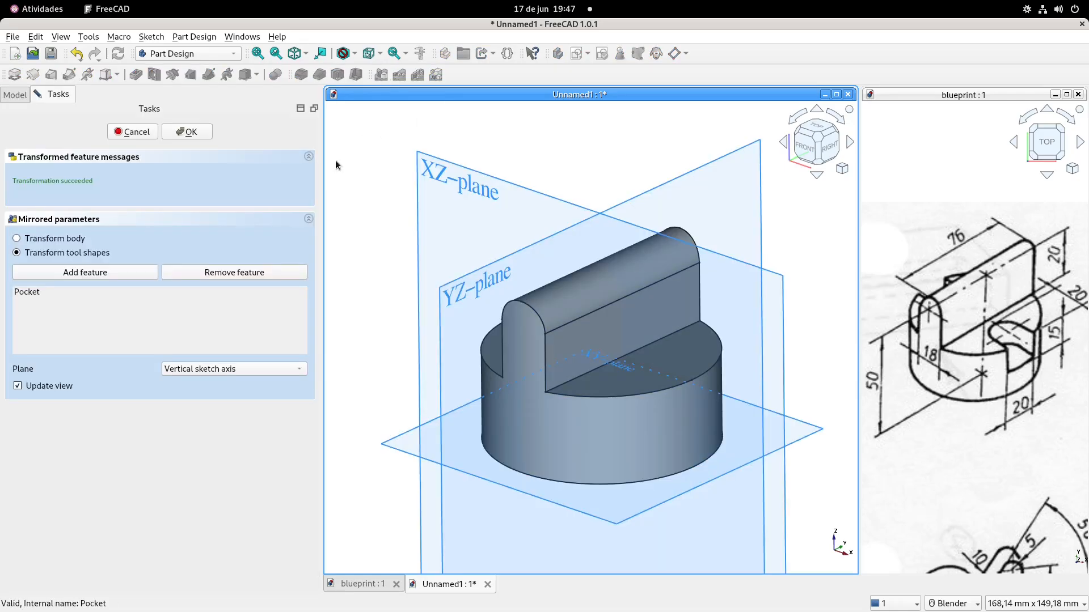
left_click(193, 131)
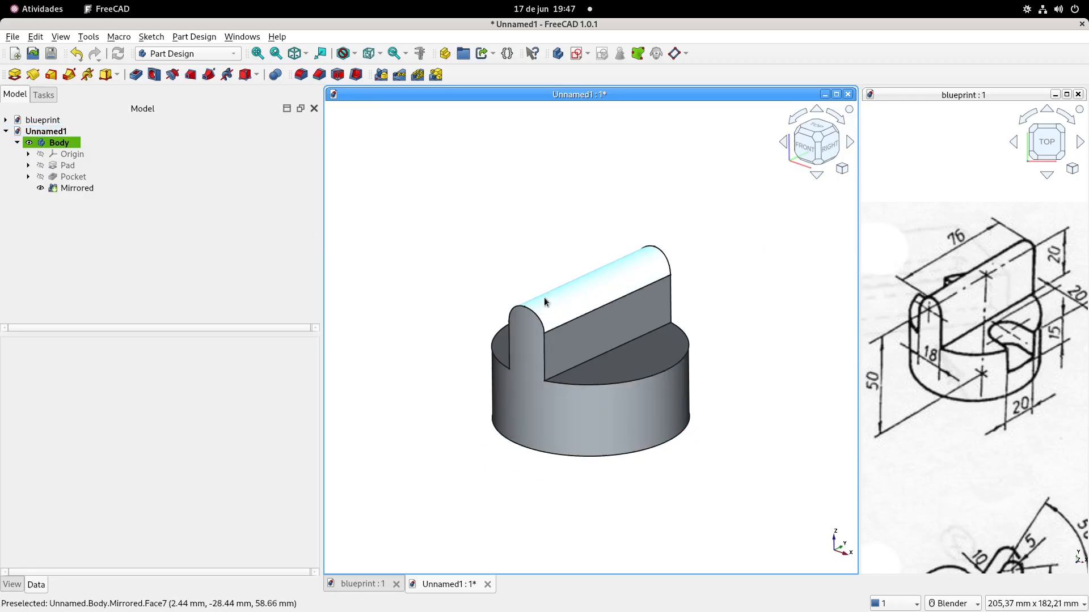
Start a sketch on the flat ledge beside the upright plate and draw a centre-point arc bulging toward the plate, centred on the horizontal axis
middle_click_drag(580, 280, 580, 328)
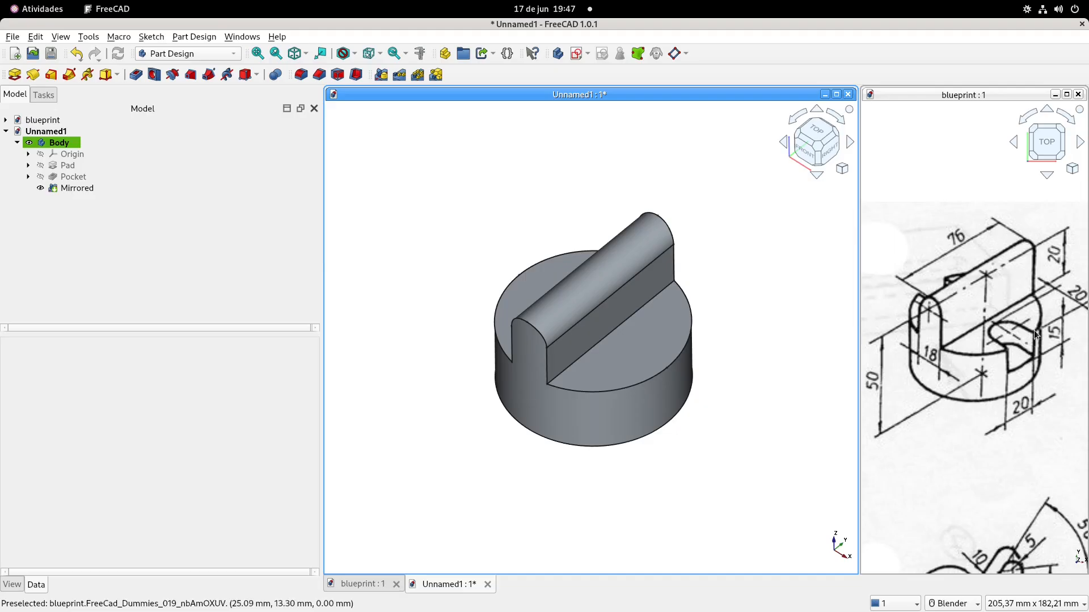
left_click(655, 342)
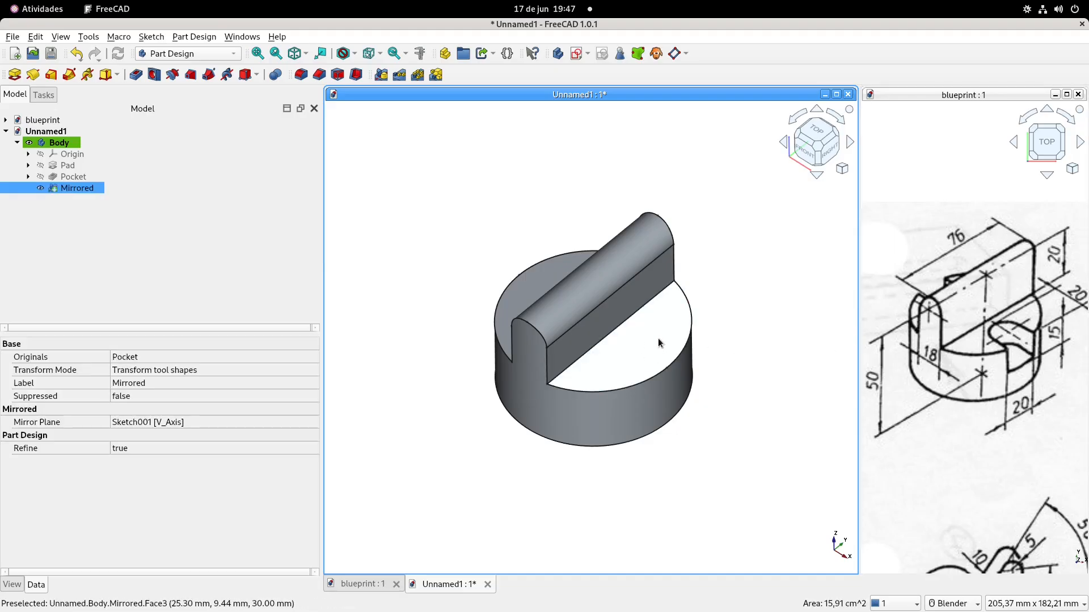
left_click(578, 53)
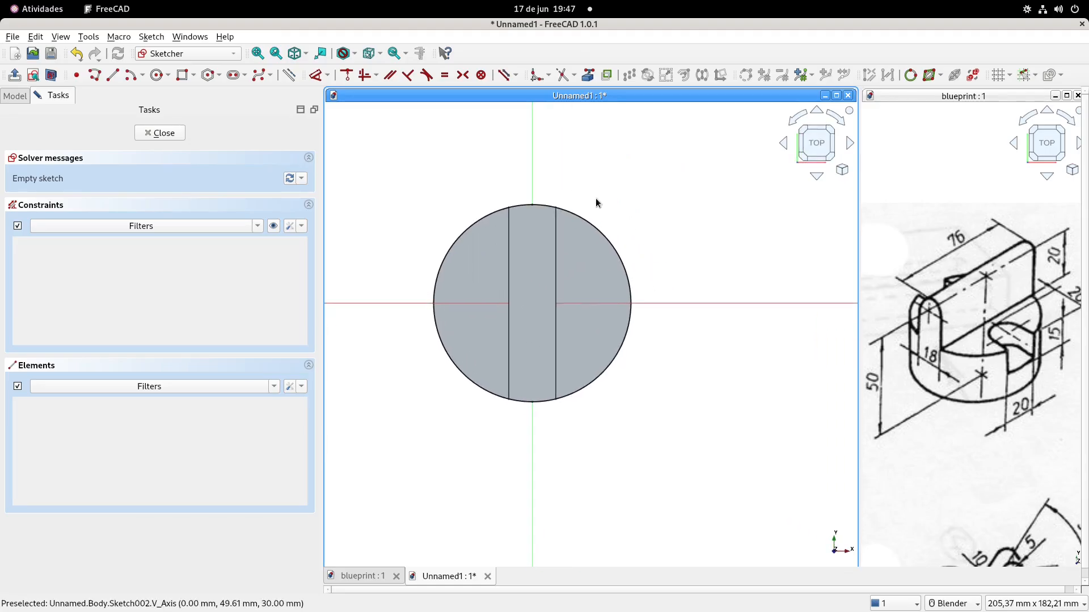
left_click(130, 75)
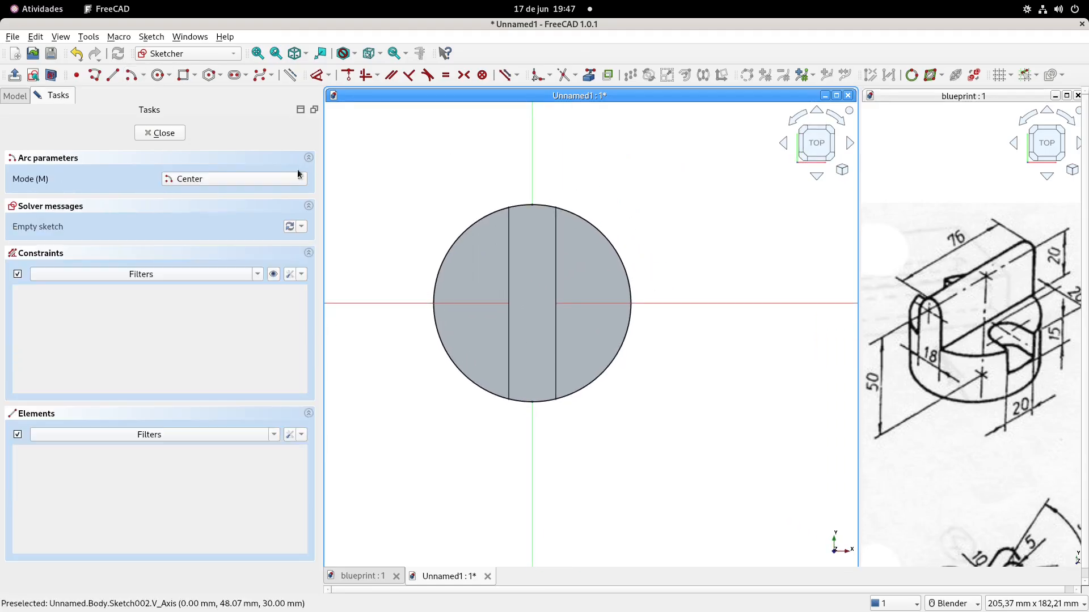
scroll(595, 294, "up", 2)
left_click(601, 308)
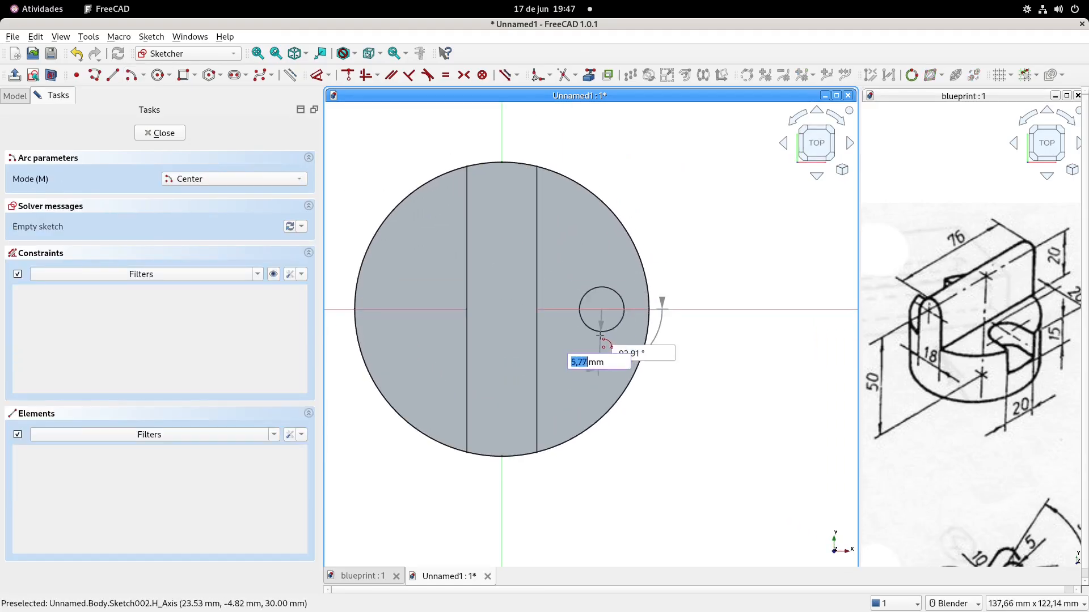
left_click(600, 354)
left_click(587, 268)
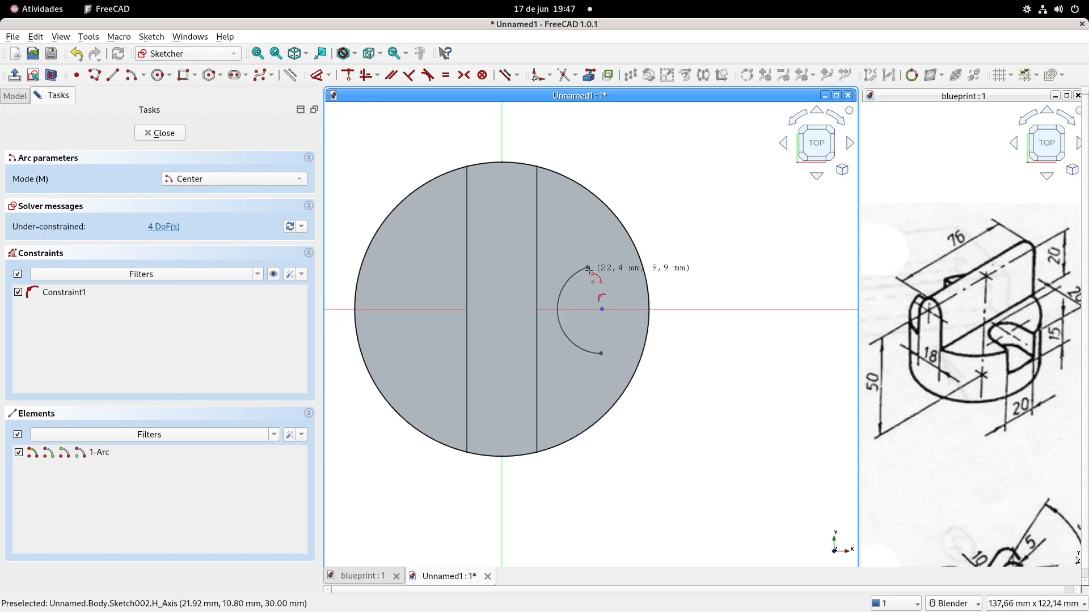
Draw a rectangle from the arc's lower endpoint toward the cylinder's outer edge, crossing the horizontal axis
left_click(183, 75)
left_click(601, 354)
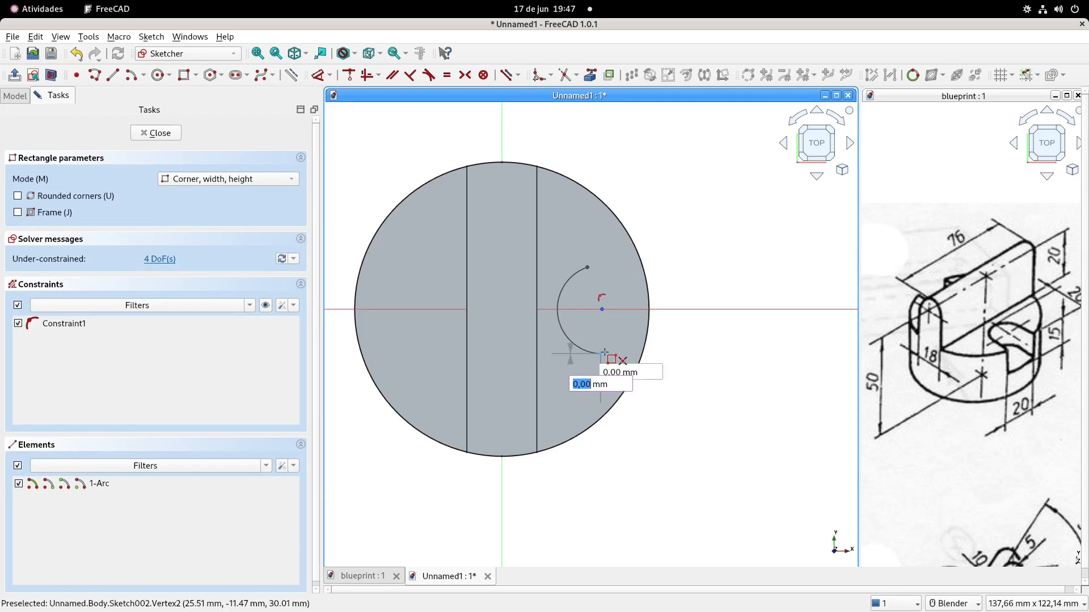
left_click(626, 275)
key("Escape")
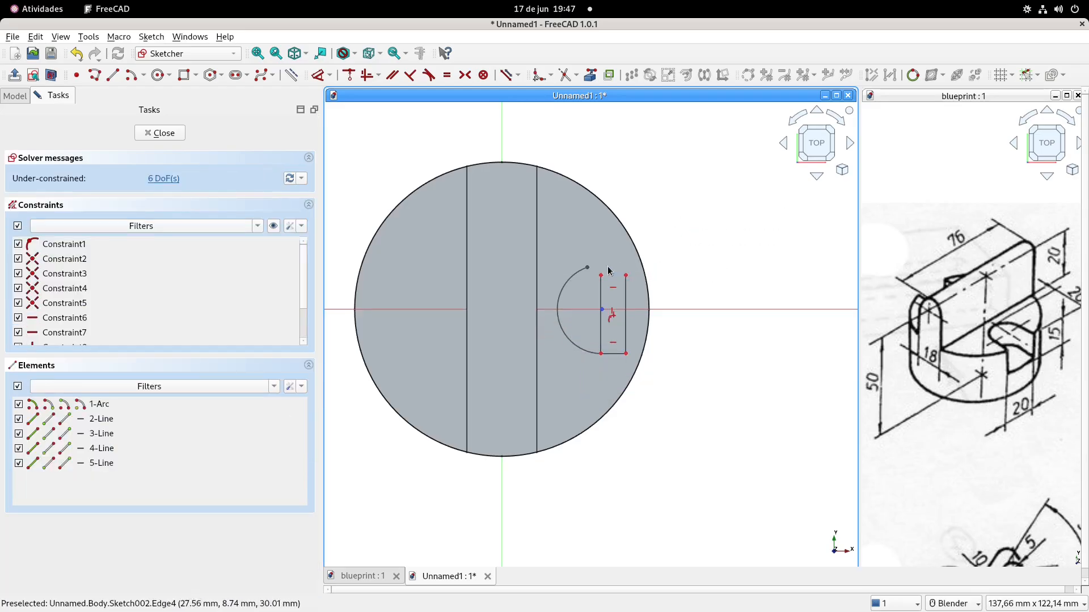
Make the arc's free end coincident with the rectangle's nearest corner, and convert the side between the arc's ends to construction geometry
left_click_drag(601, 277, 599, 277)
left_click(588, 268)
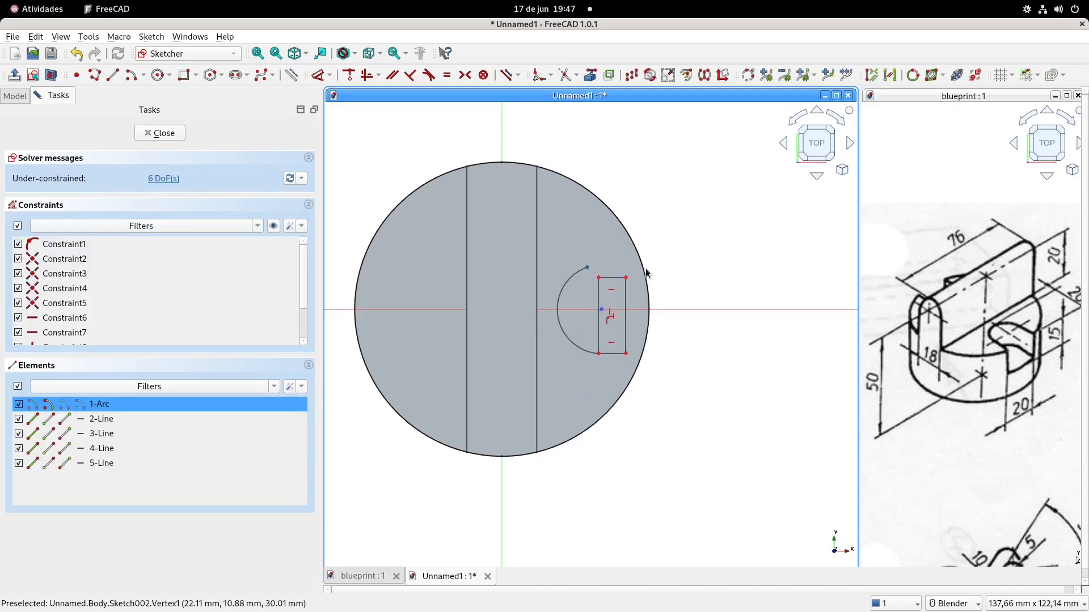
left_click(705, 236)
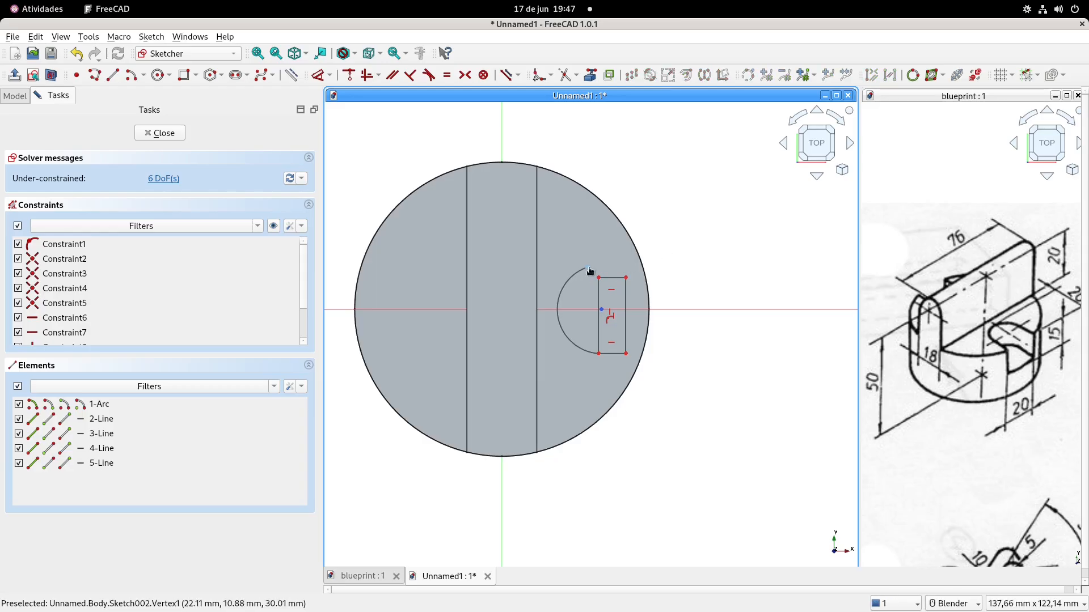
left_click(588, 269)
left_click(599, 277)
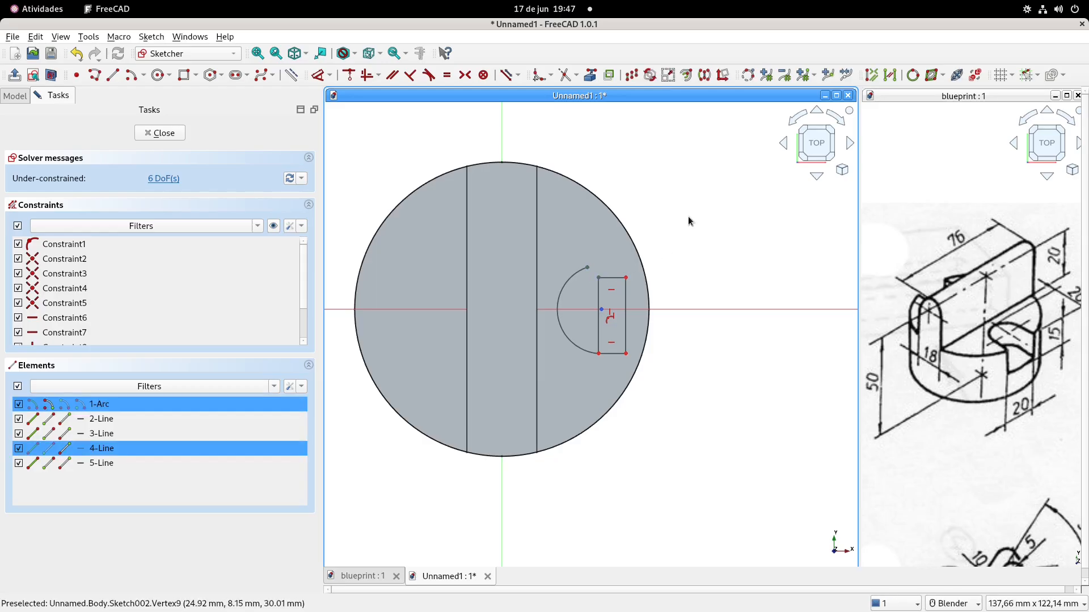
left_click(349, 75)
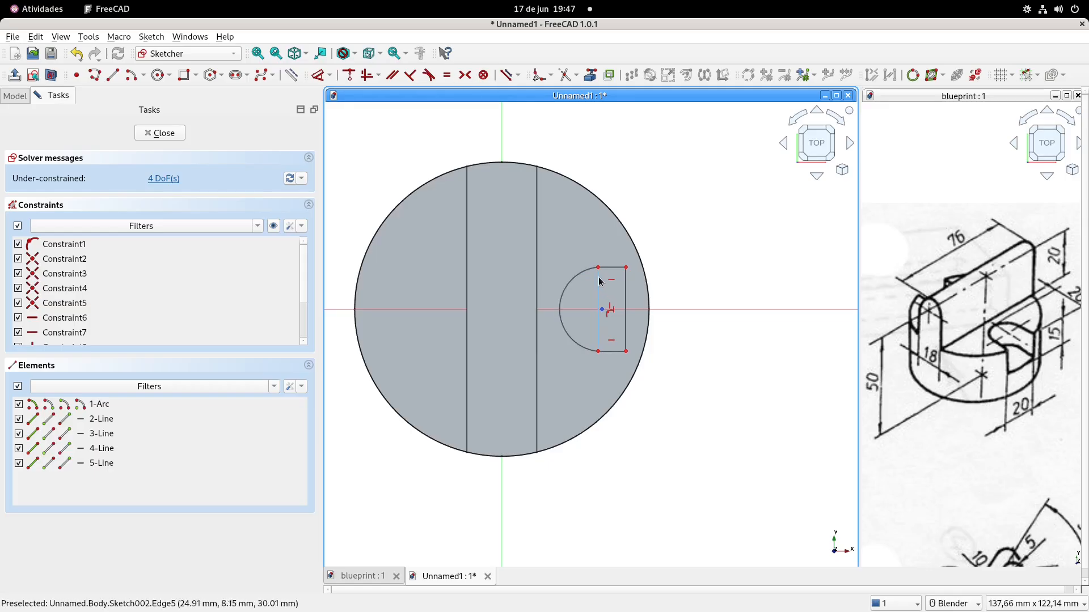
left_click(596, 287)
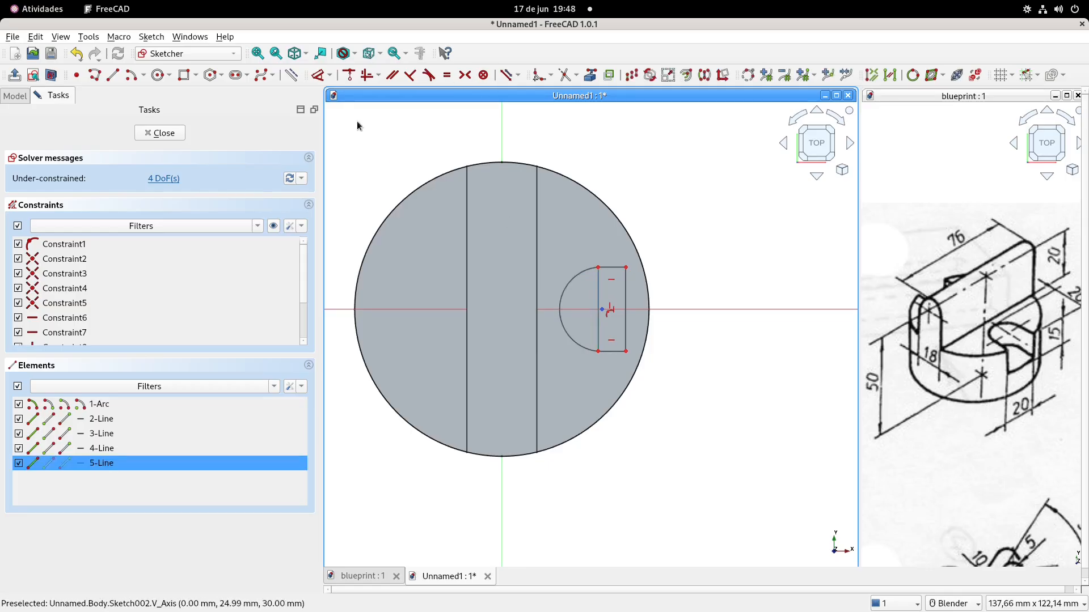
left_click(292, 75)
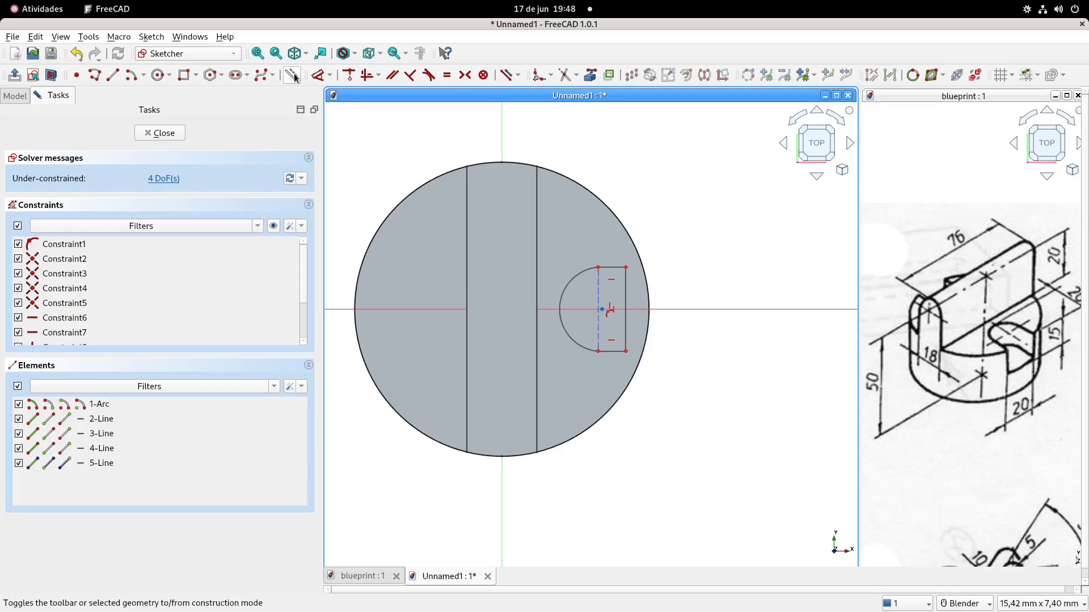
Make the arc tangent to both horizontal lines of the rectangle to form the slot outline
left_click(582, 272)
left_click(609, 266)
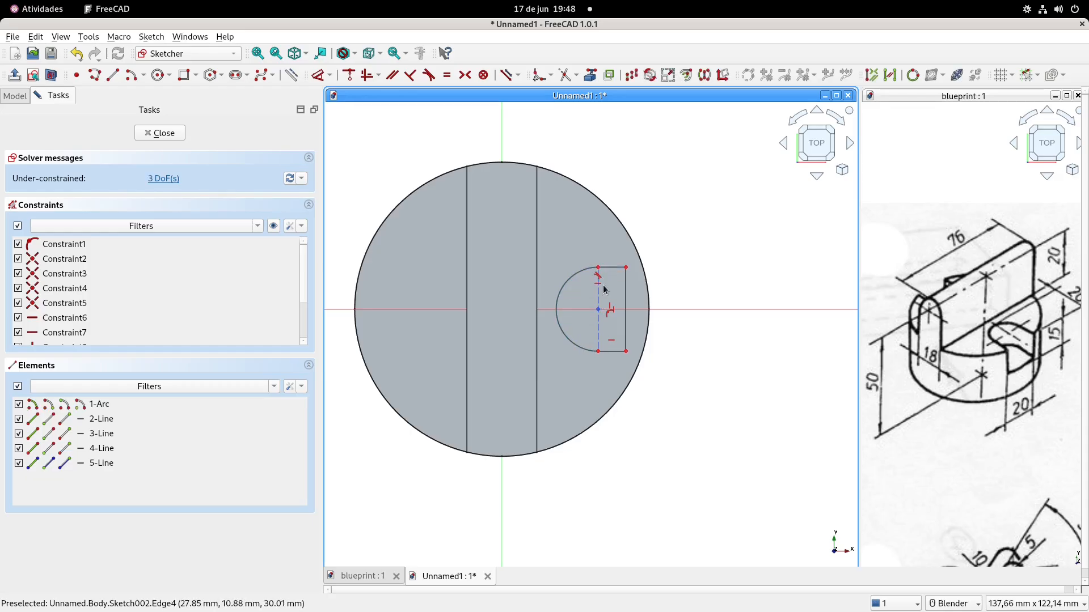
left_click(544, 348)
left_click(613, 351)
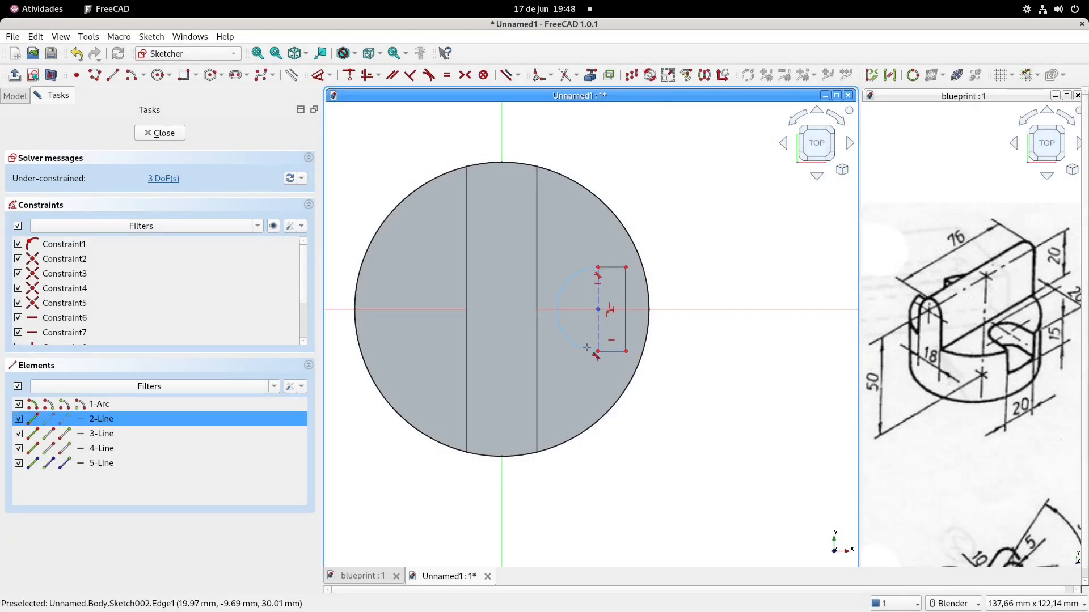
left_click(592, 354)
left_click(557, 352)
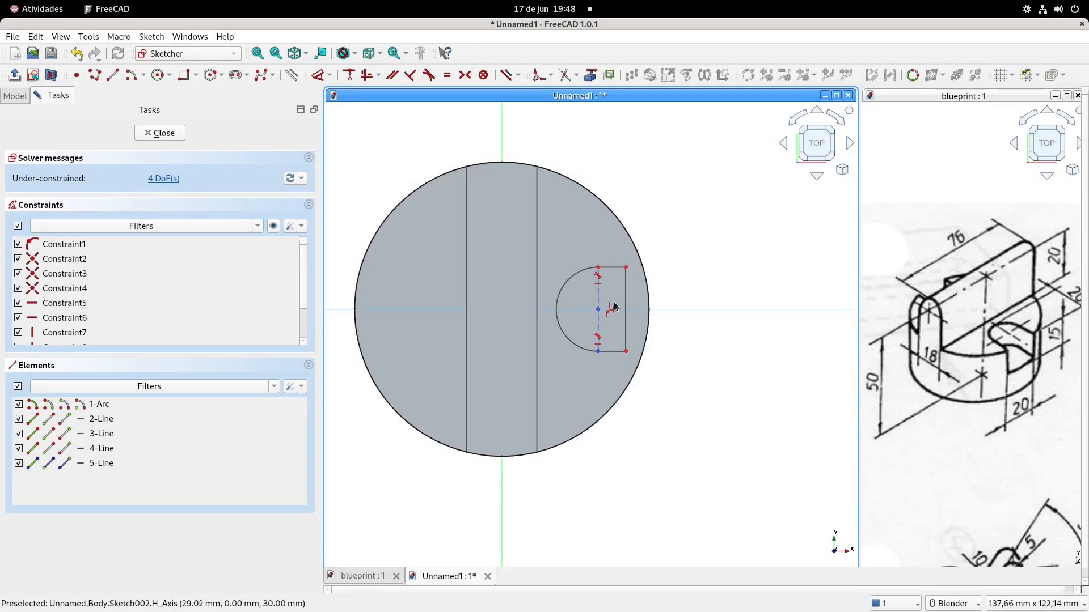
Project the ledge's two outer circular edges into the sketch as external geometry
left_click_drag(626, 267, 630, 270)
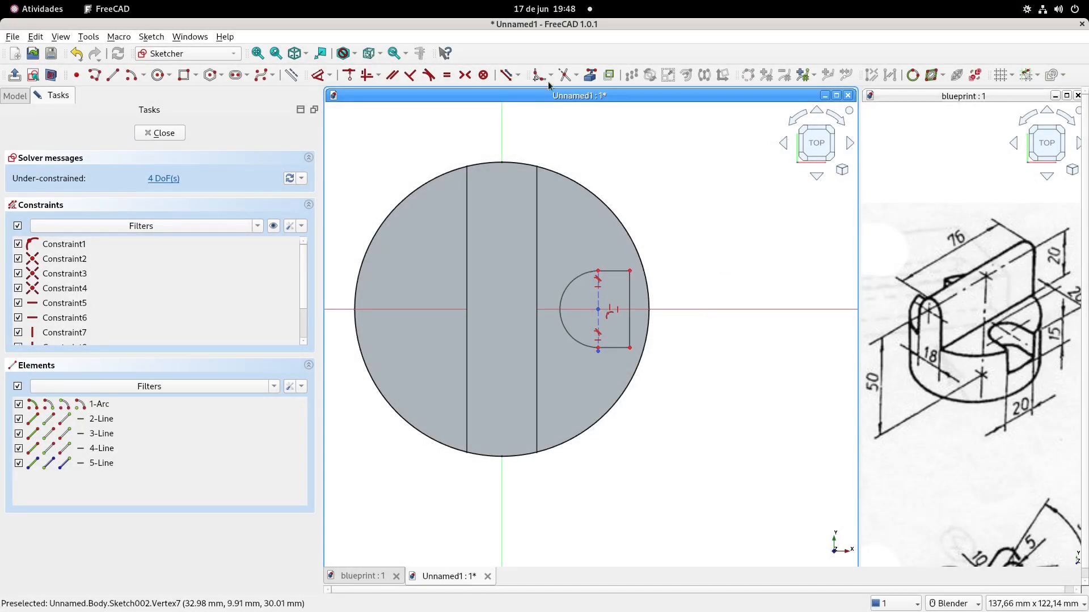
left_click(590, 75)
left_click(624, 226)
left_click(647, 340)
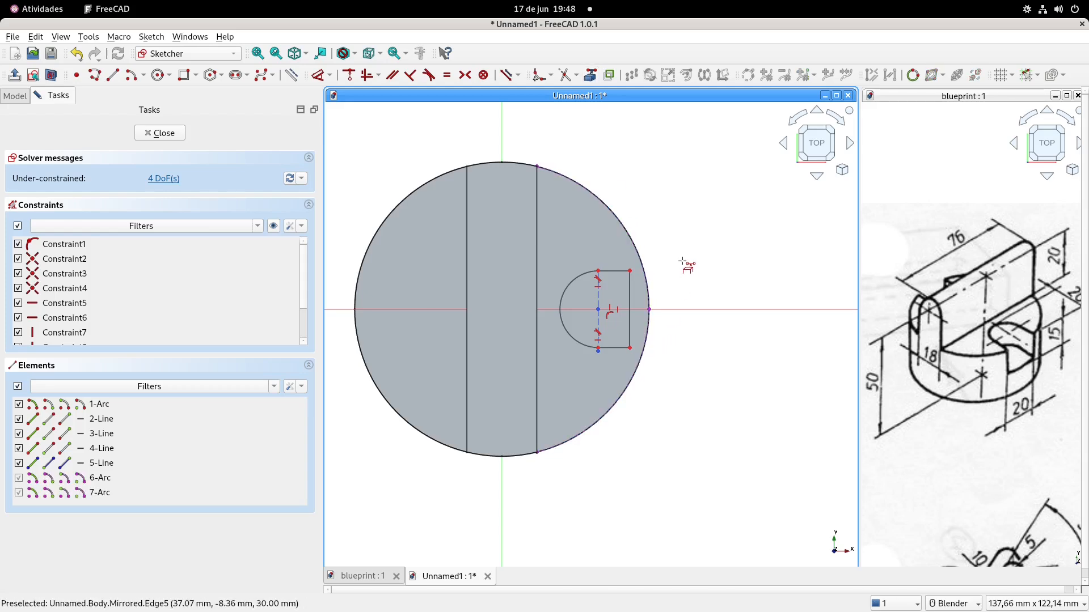
Constrain the slot's upper outer corner onto the projected circular edge
left_click(630, 271)
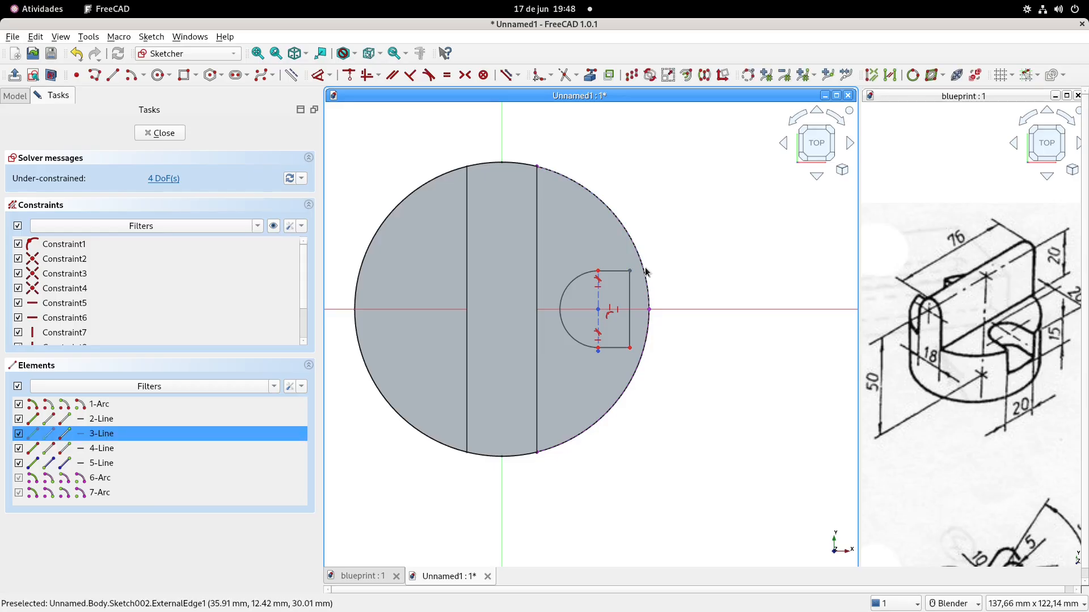
left_click(643, 274)
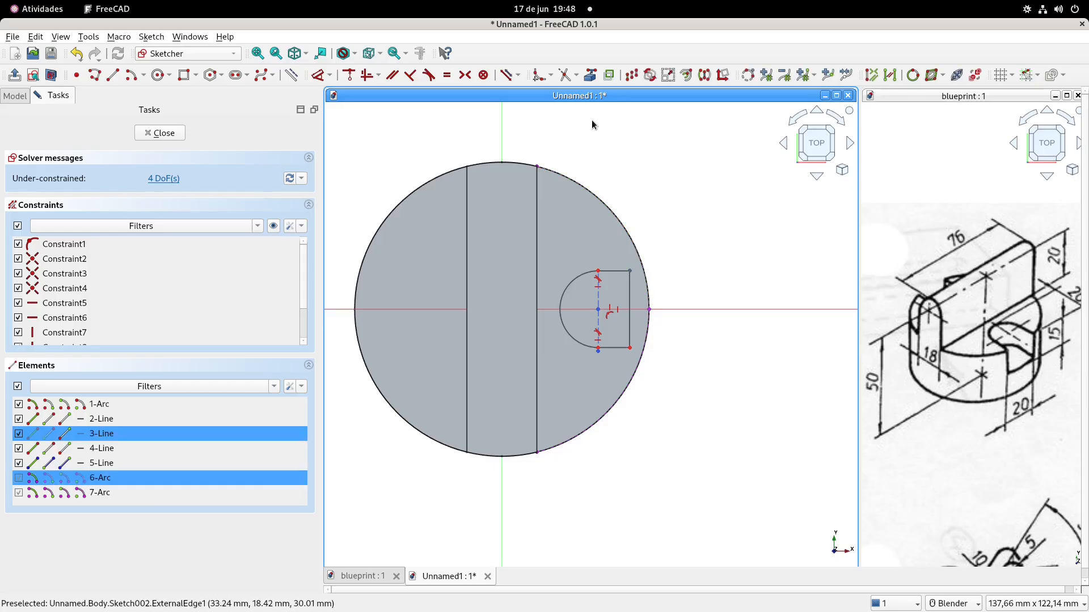
left_click(350, 77)
Try to constrain the slot's lower outer corner onto the projected circular edge, and remove that constraint
scroll(617, 369, "up", 3)
left_click_drag(665, 335, 668, 322)
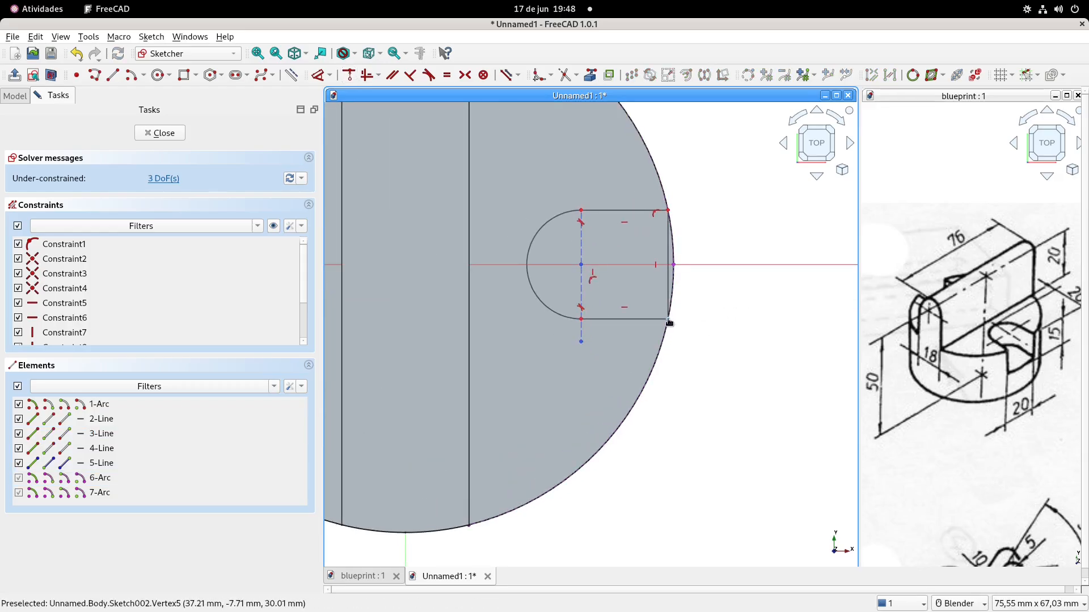
left_click(669, 321)
left_click(672, 293)
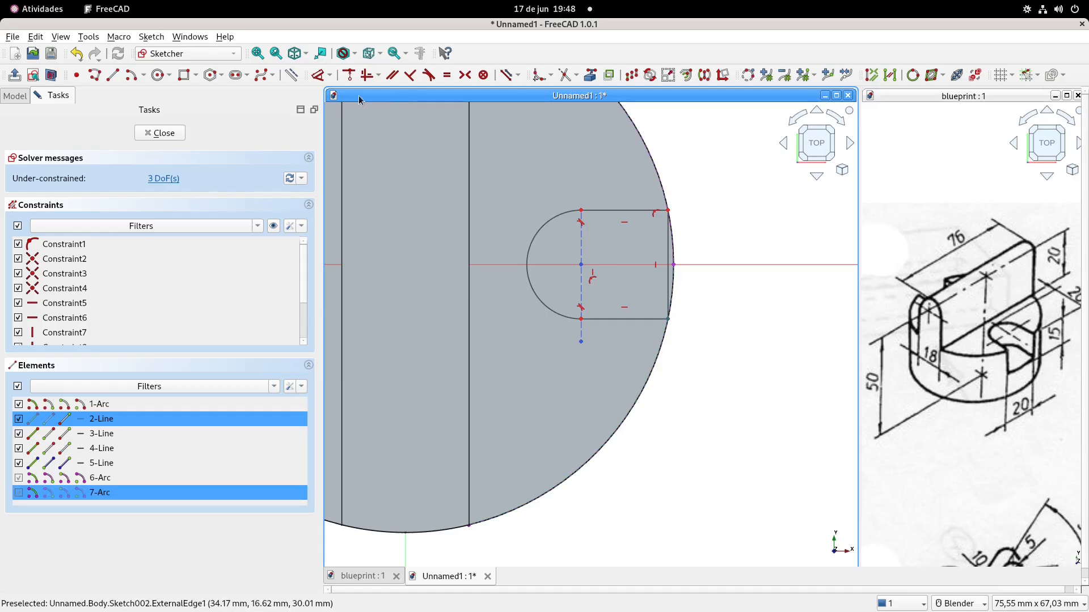
left_click(349, 77)
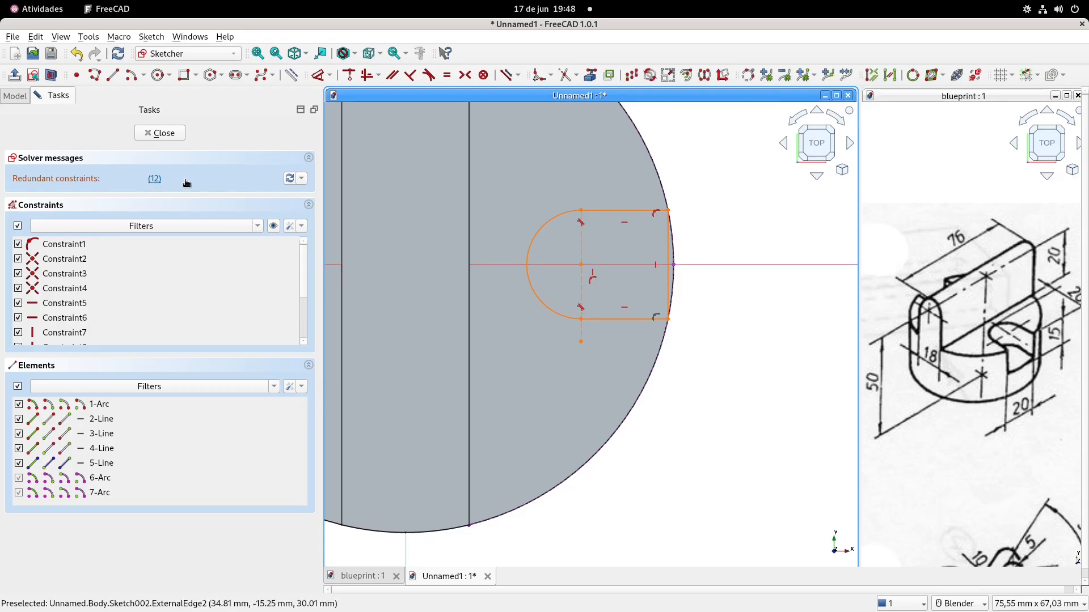
key("Delete")
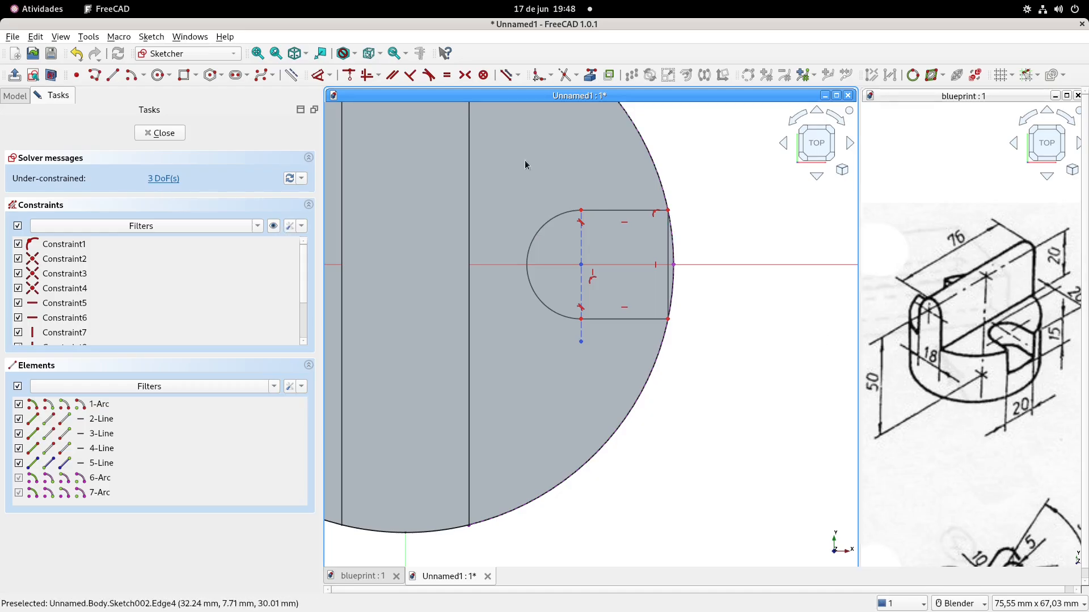
Dimension the slot's outer vertical side to 20 mm, matching the blueprint's slot width
left_click(318, 75)
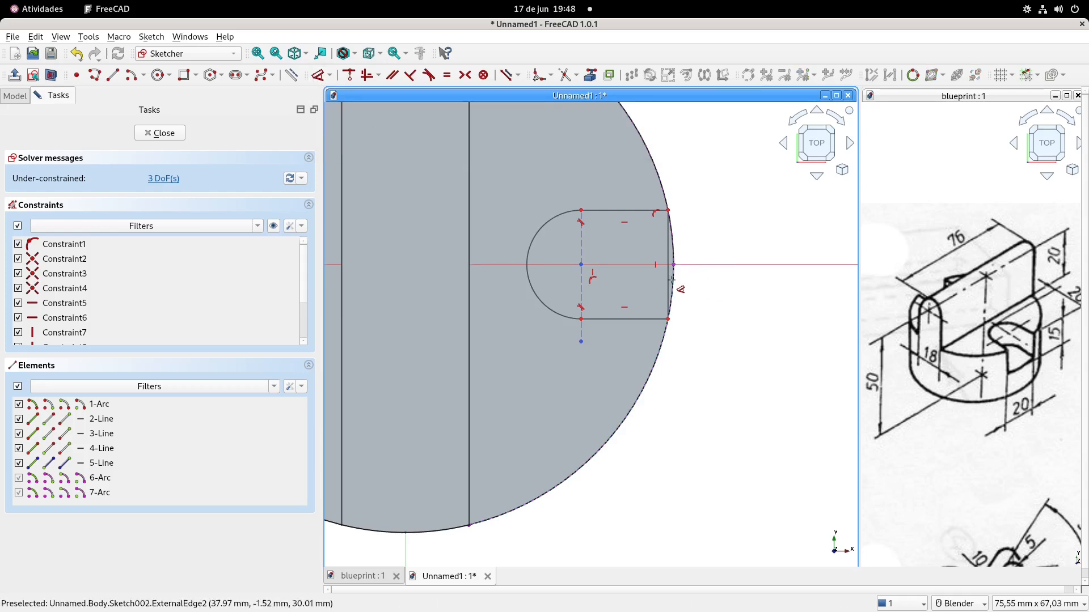
left_click(667, 281)
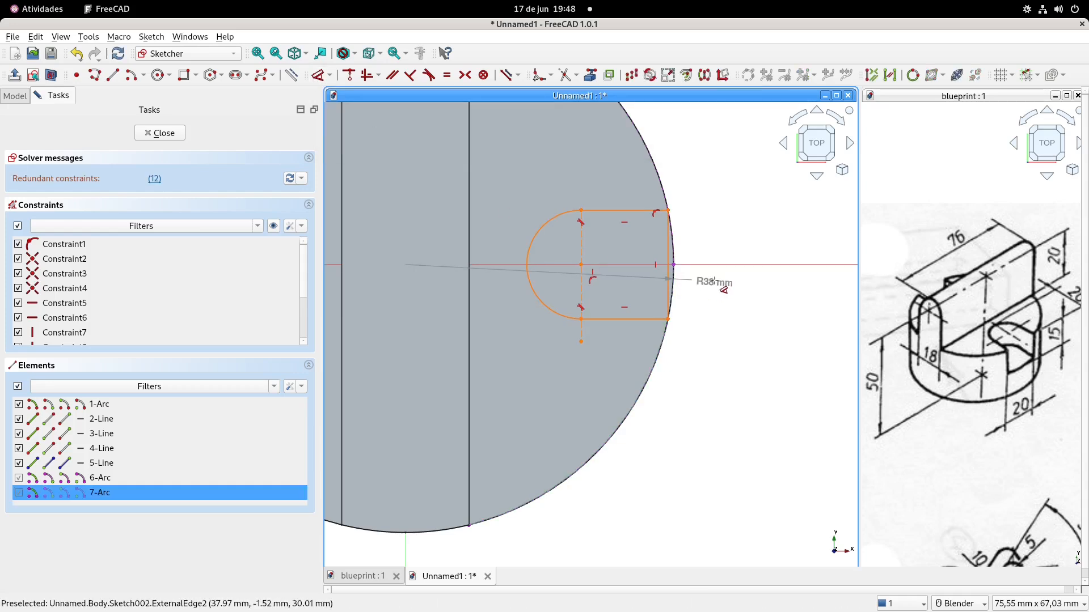
key("Escape")
scroll(663, 254, "up", 3)
left_click(672, 253)
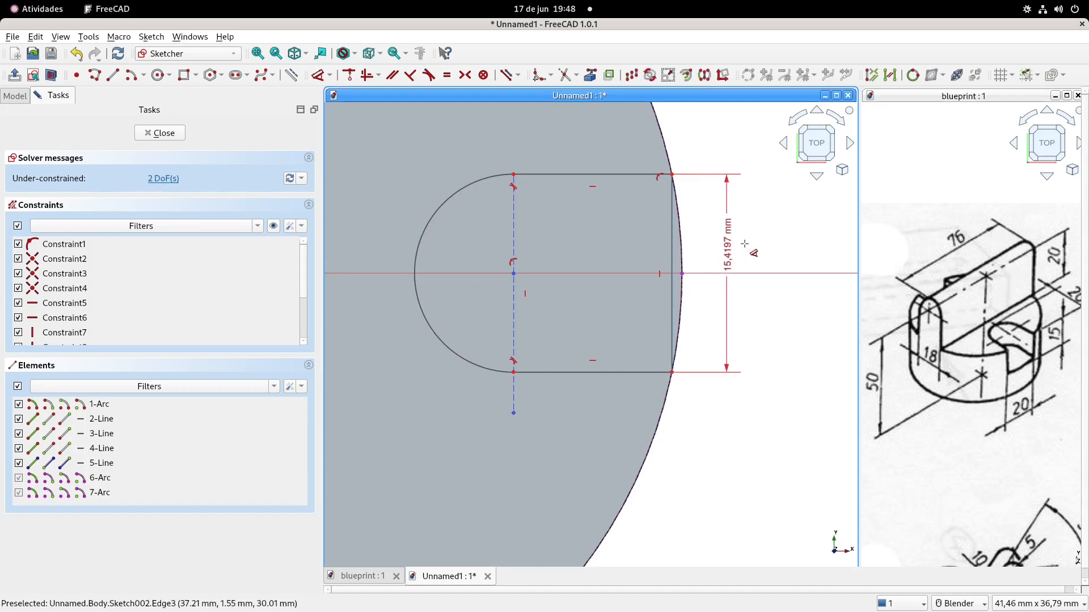
left_click(764, 243)
type("20")
key("Return")
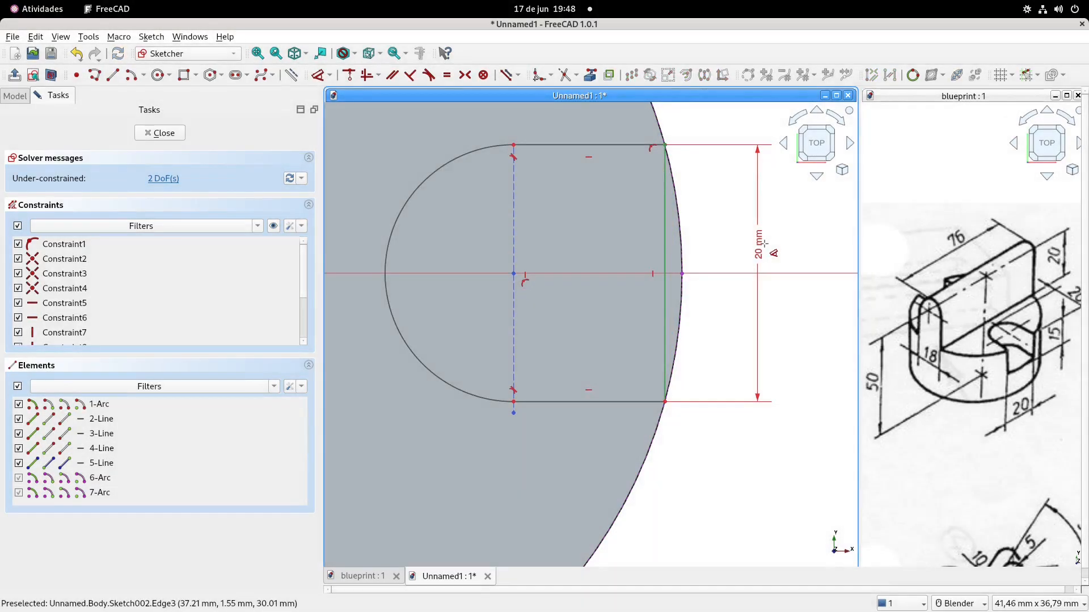
Convert the slot's outer vertical line to construction geometry, leaving that end open toward the projected edge
left_click(666, 249)
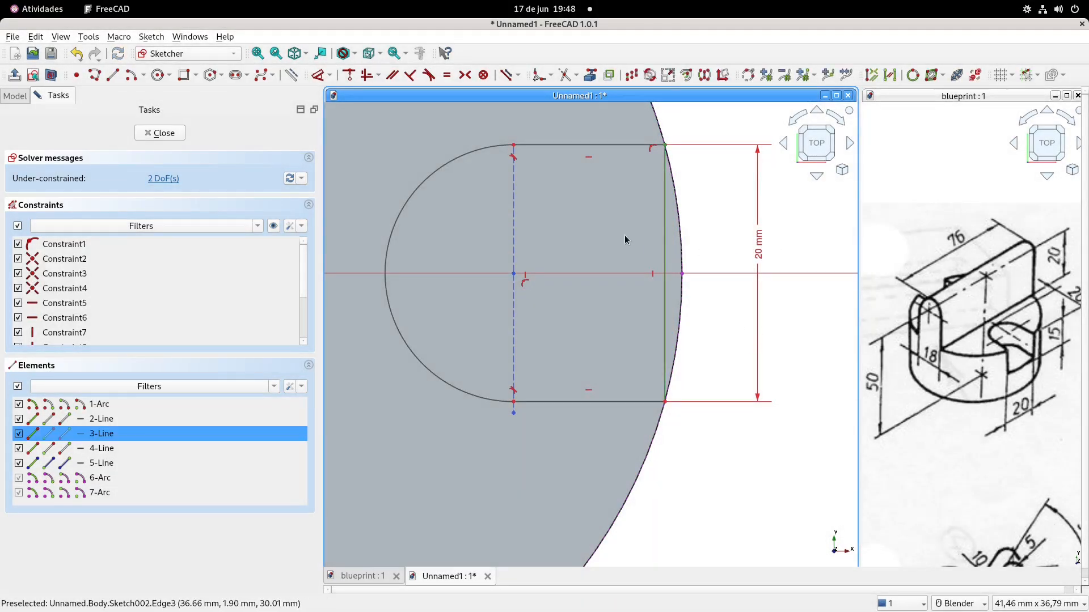
left_click(293, 78)
scroll(716, 251, "down", 2)
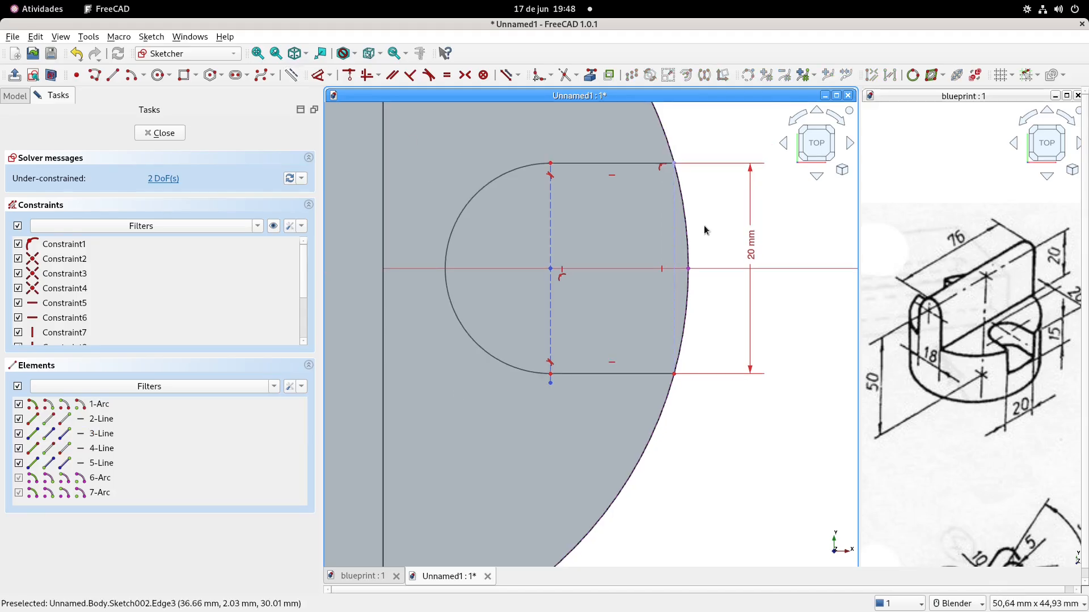
left_click_drag(561, 309, 535, 316)
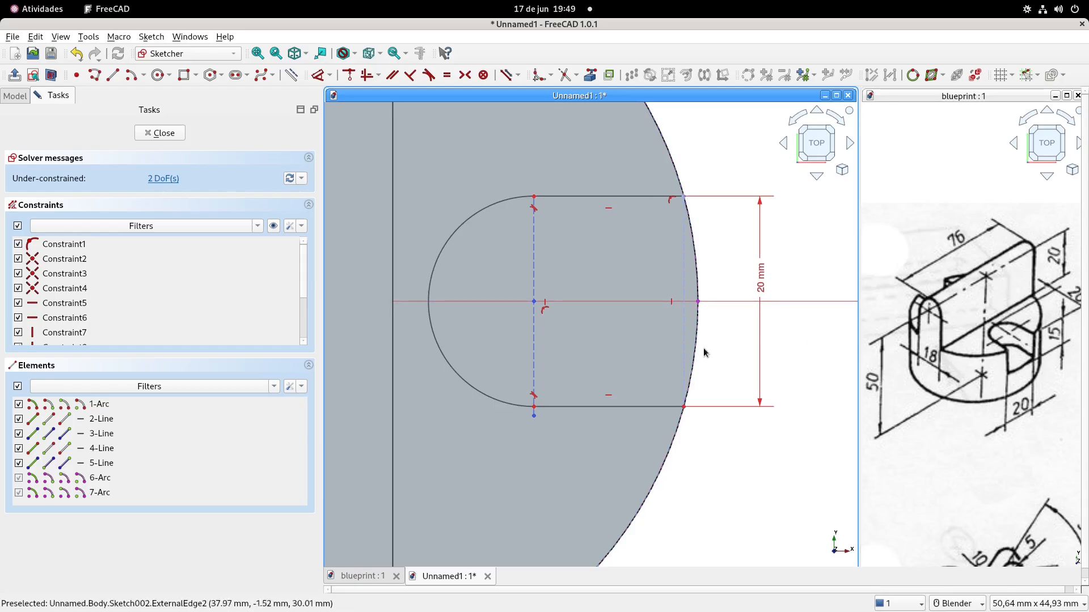
Draw an arc centred on the origin between the slot's upper and lower outer corners, closing the slot's open end
scroll(705, 347, "down", 3)
scroll(707, 345, "up", 1)
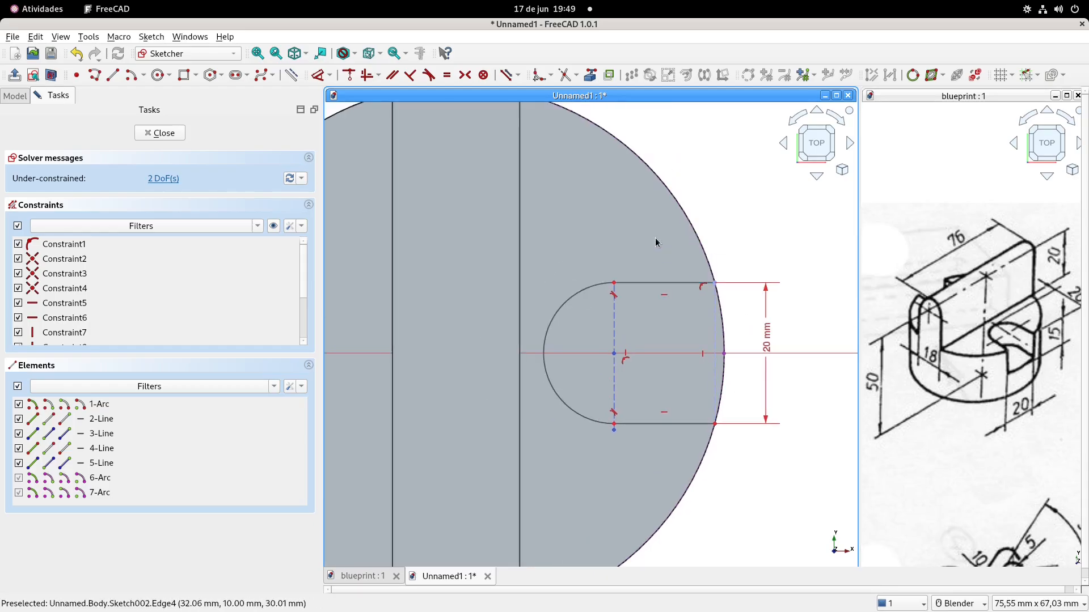
left_click(51, 77)
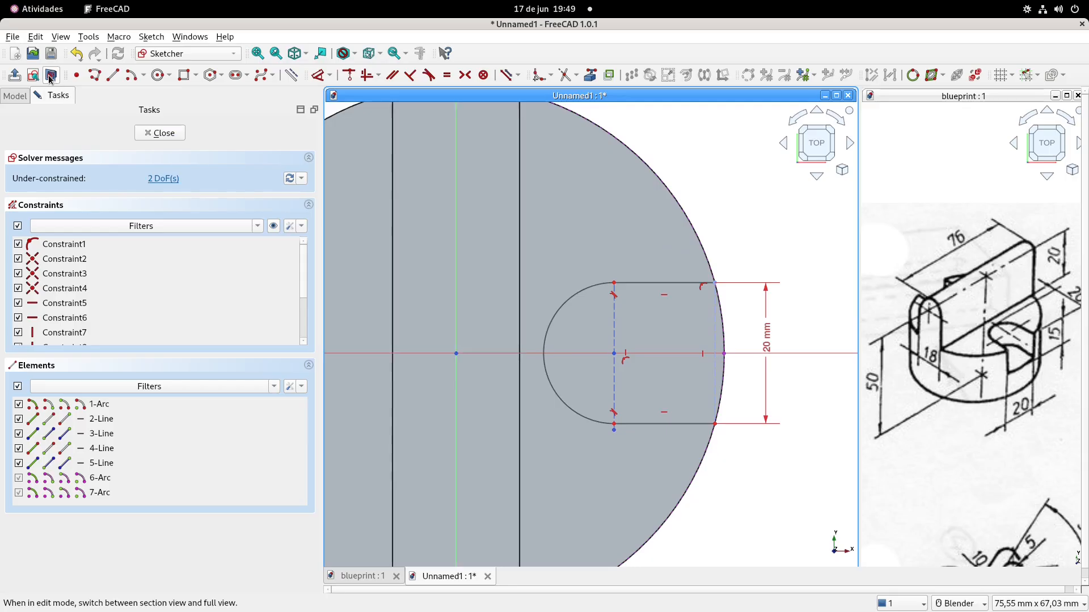
left_click(129, 78)
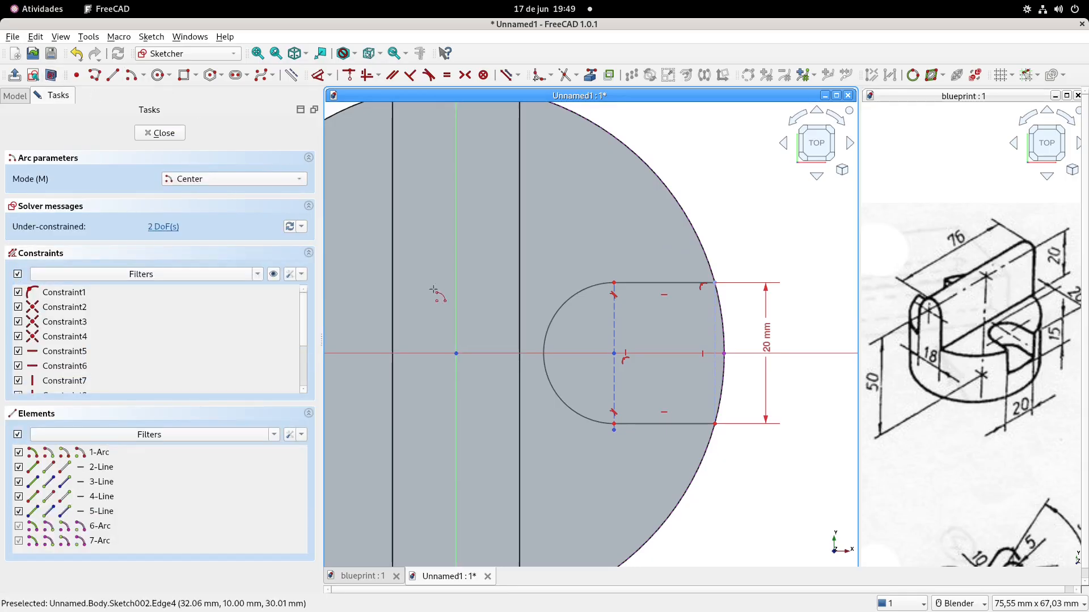
left_click(455, 353)
left_click(715, 282)
left_click(715, 424)
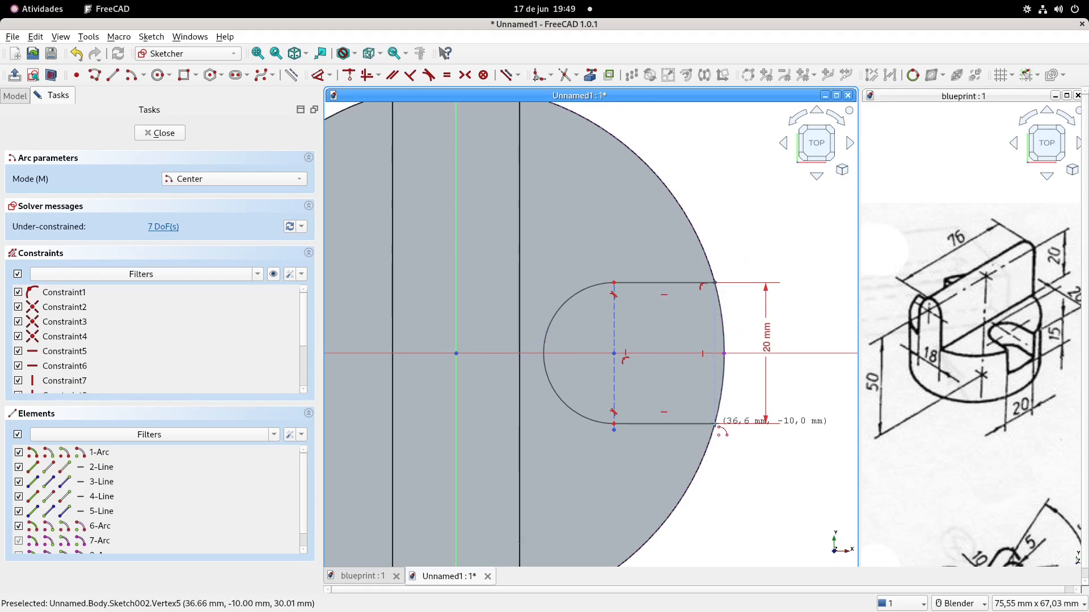
key("Escape")
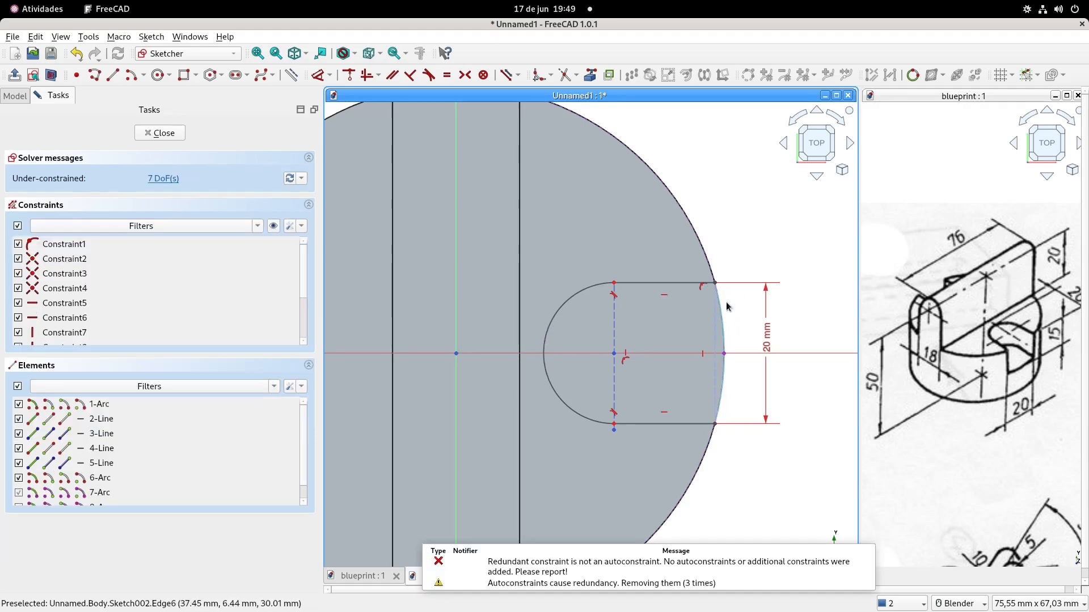
Pull the closing arc off the circular edge and make its upper endpoint coincident with the slot's upper outer corner
left_click_drag(723, 315, 733, 314)
scroll(734, 315, "up", 3)
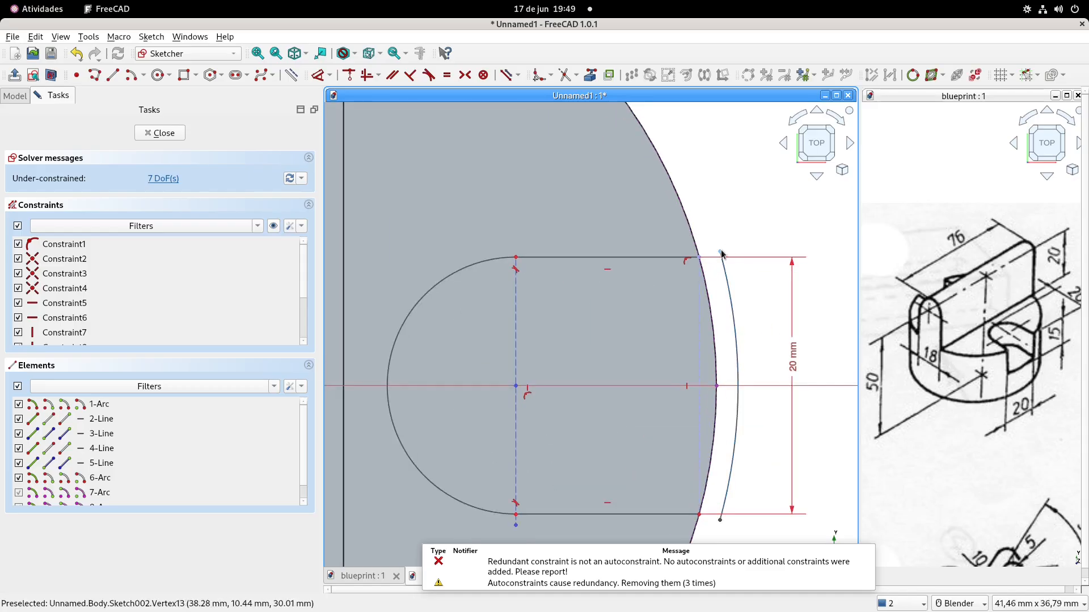
left_click(699, 258)
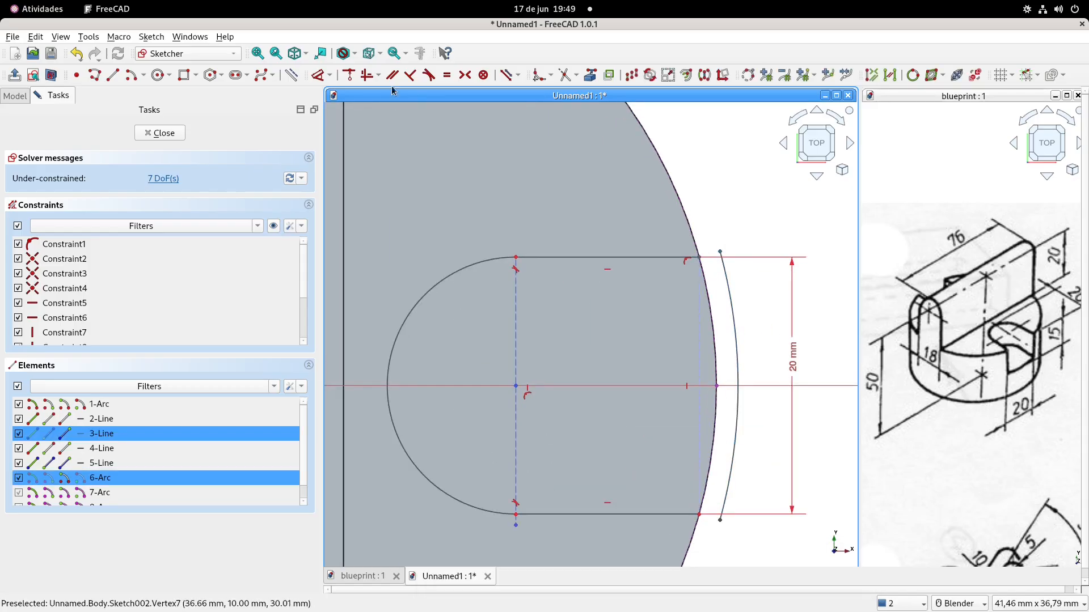
left_click(353, 74)
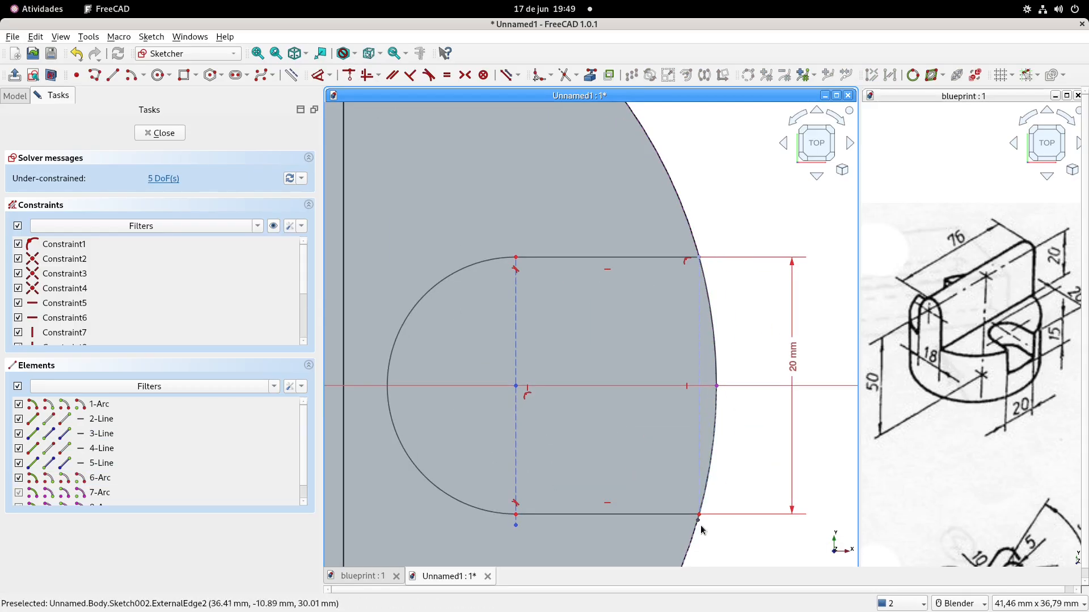
Make the closing arc's lower endpoint coincident with the slot's lower outer corner
left_click_drag(699, 521, 724, 460)
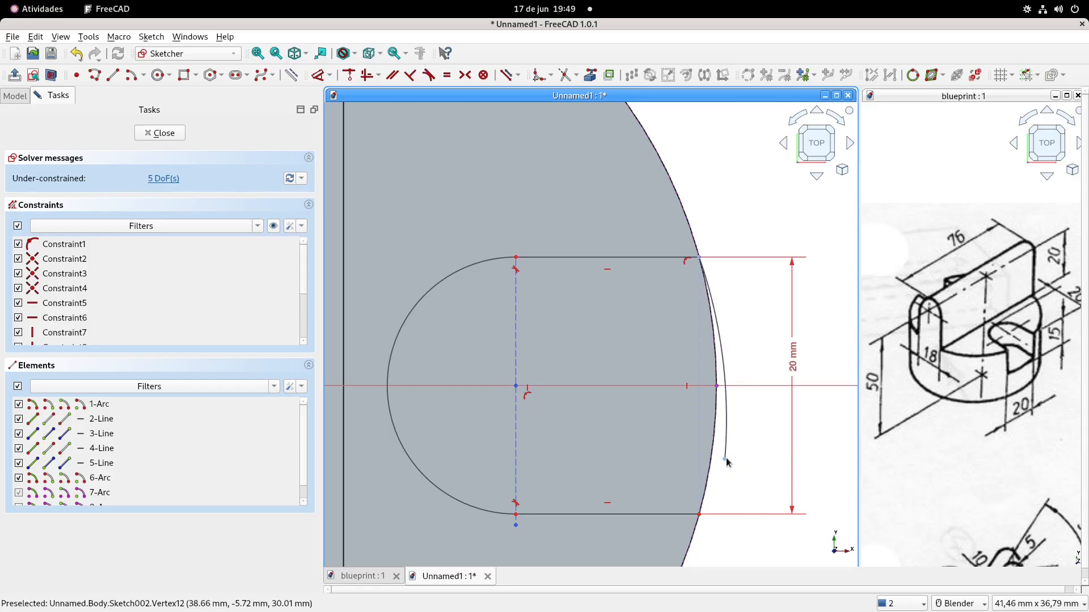
left_click(724, 460)
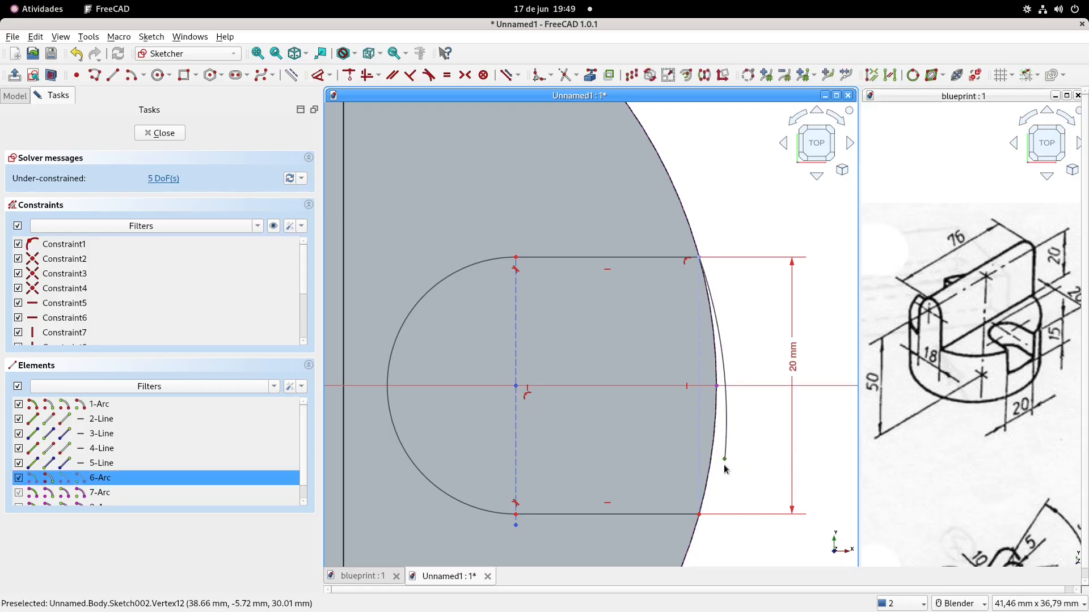
left_click(701, 517)
left_click(352, 74)
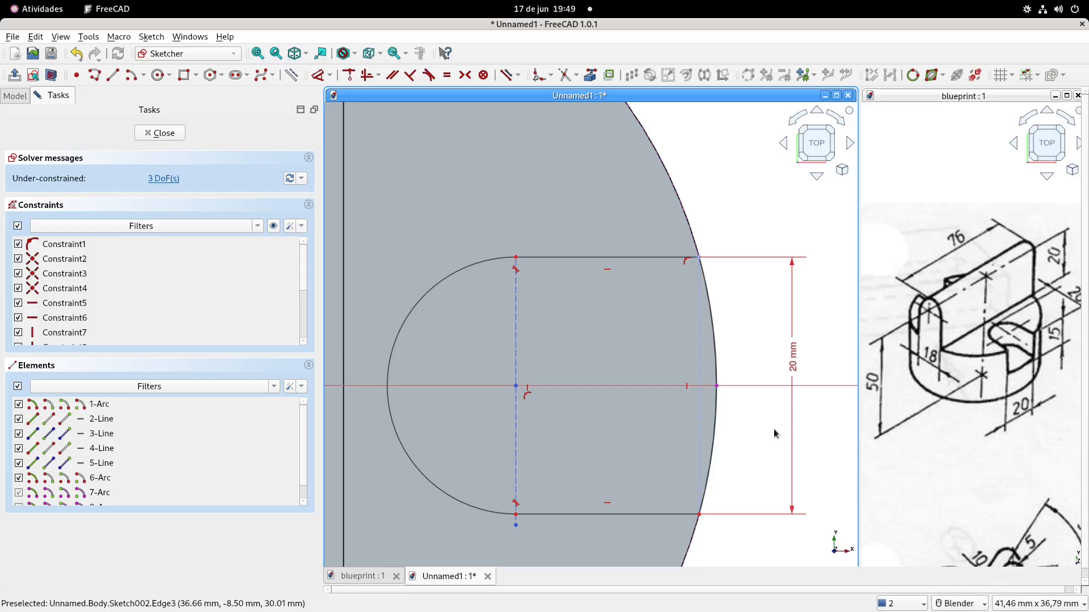
Expose the closing arc's centre point and constrain it coincident with the sketch origin
mouse_move(721, 406)
left_mouse_down()
mouse_move(738, 404)
mouse_move(725, 407)
left_mouse_up()
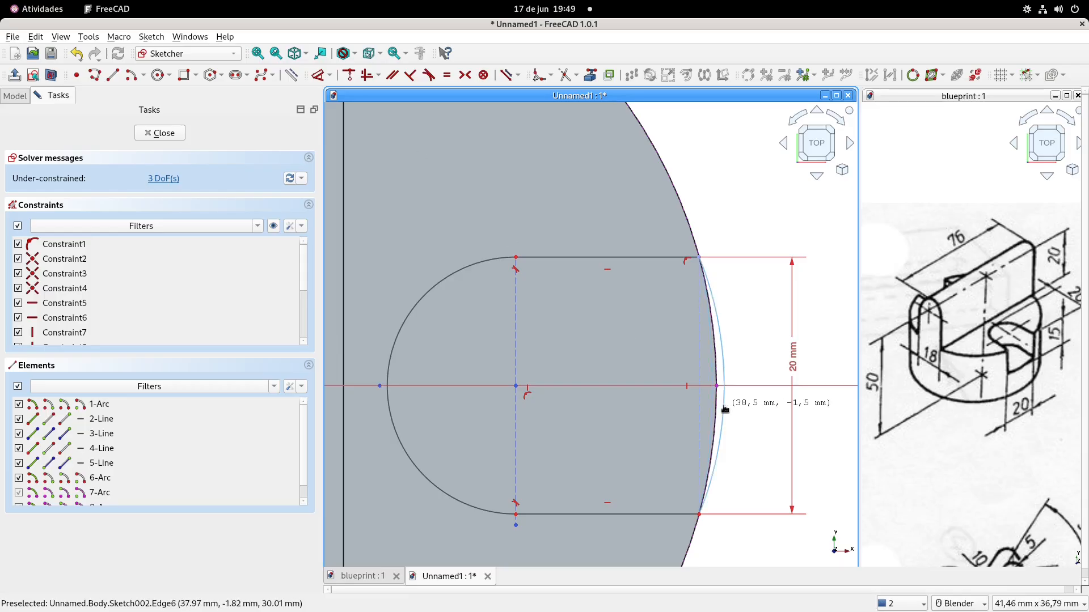
left_click(380, 387)
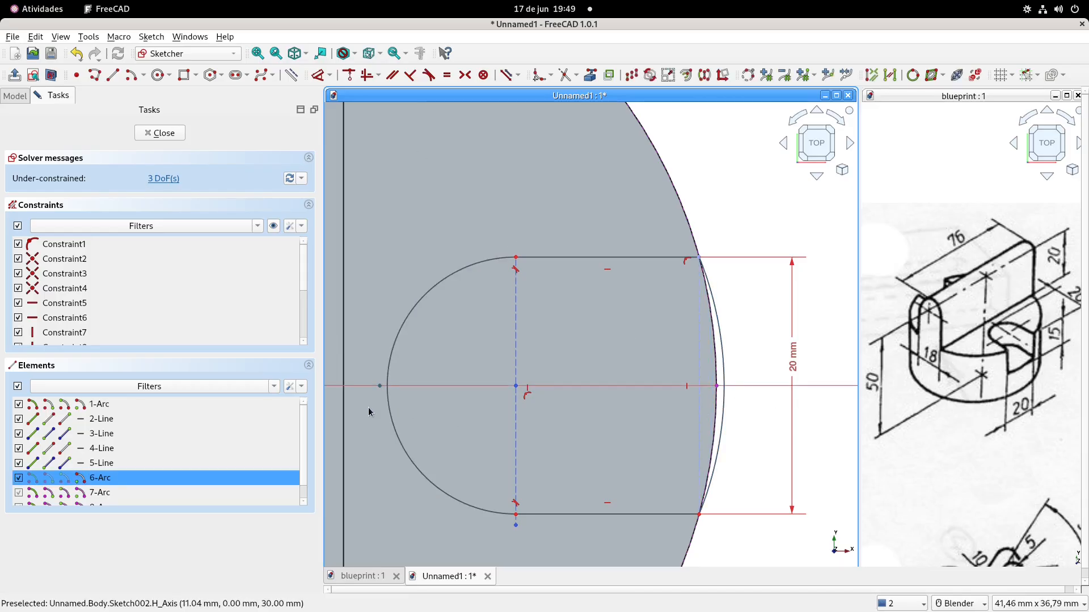
scroll(368, 413, "down", 3)
middle_click_drag(404, 364, 709, 370, "shift")
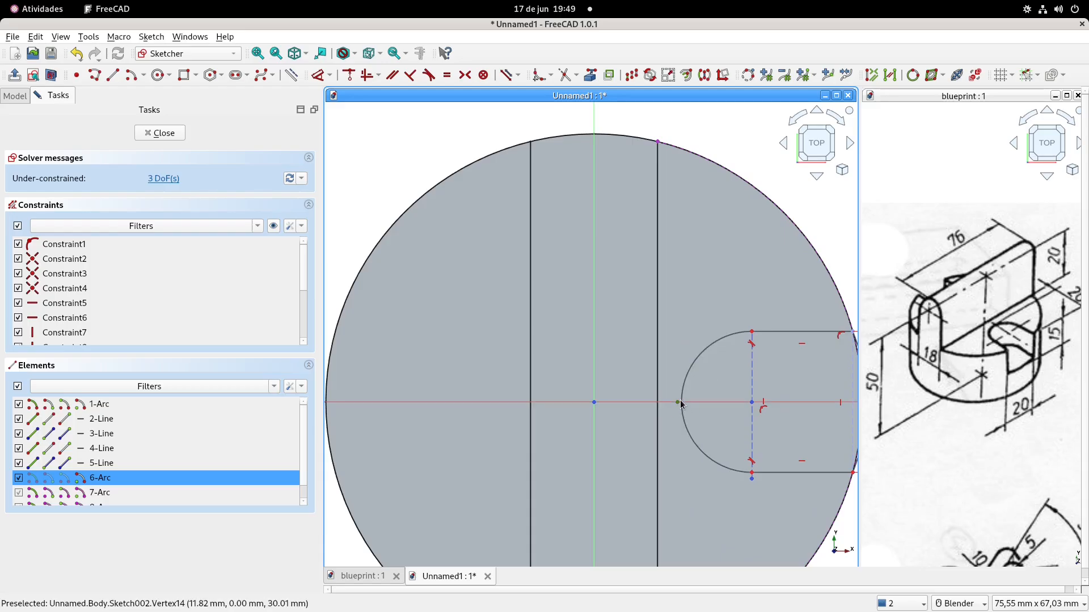
middle_click_drag(679, 404, 629, 364, "shift")
left_click(545, 323)
left_click(348, 76)
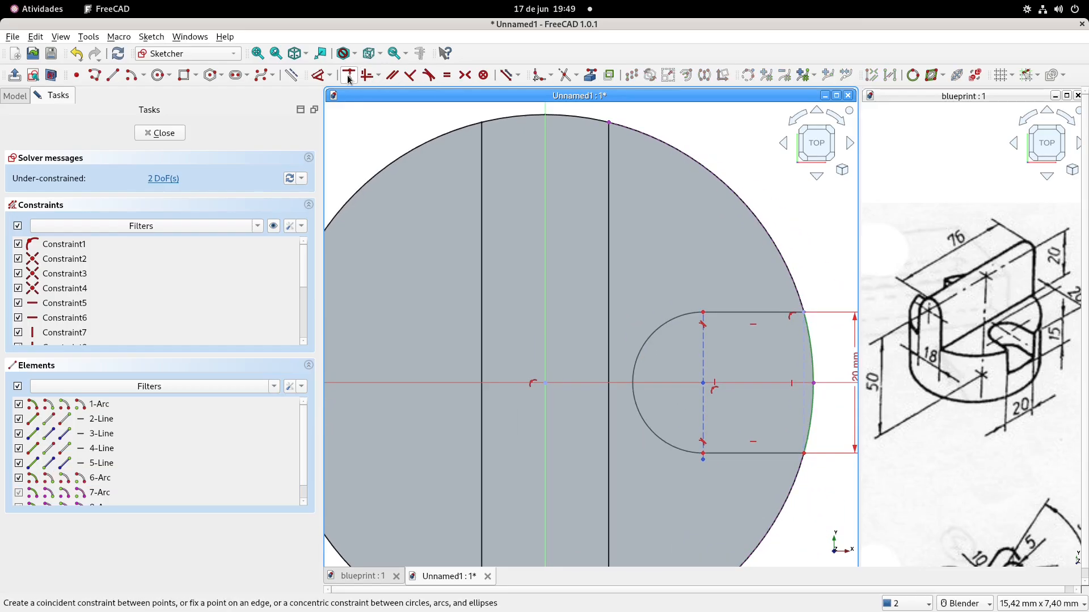
Place a sketch point on the slot's rounded inner end and constrain it onto the horizontal axis
middle_click_drag(627, 280, 497, 269, "shift")
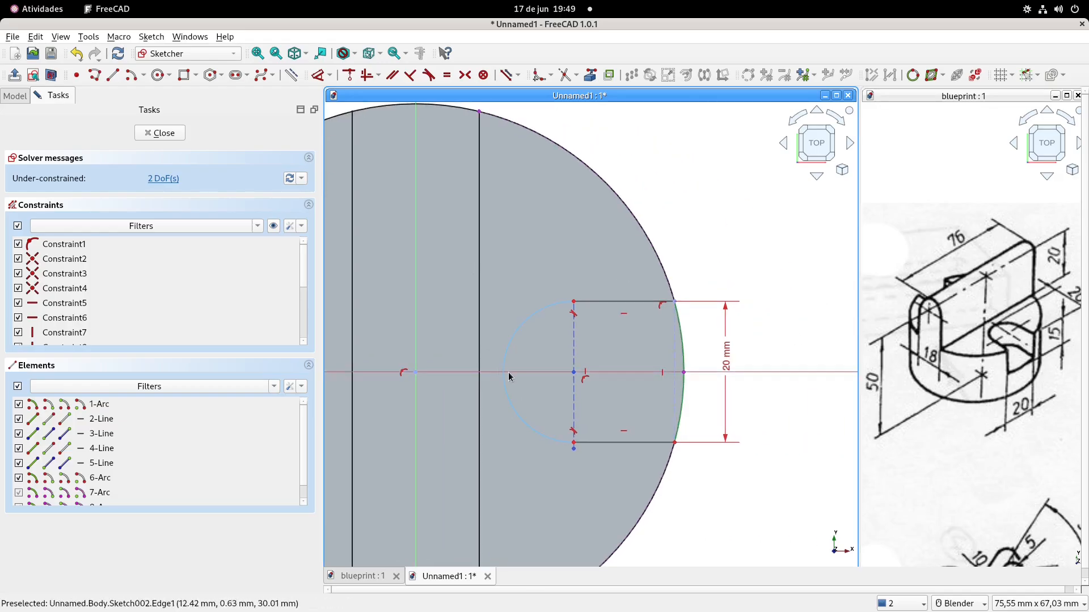
middle_click_drag(1029, 304, 991, 312, "shift")
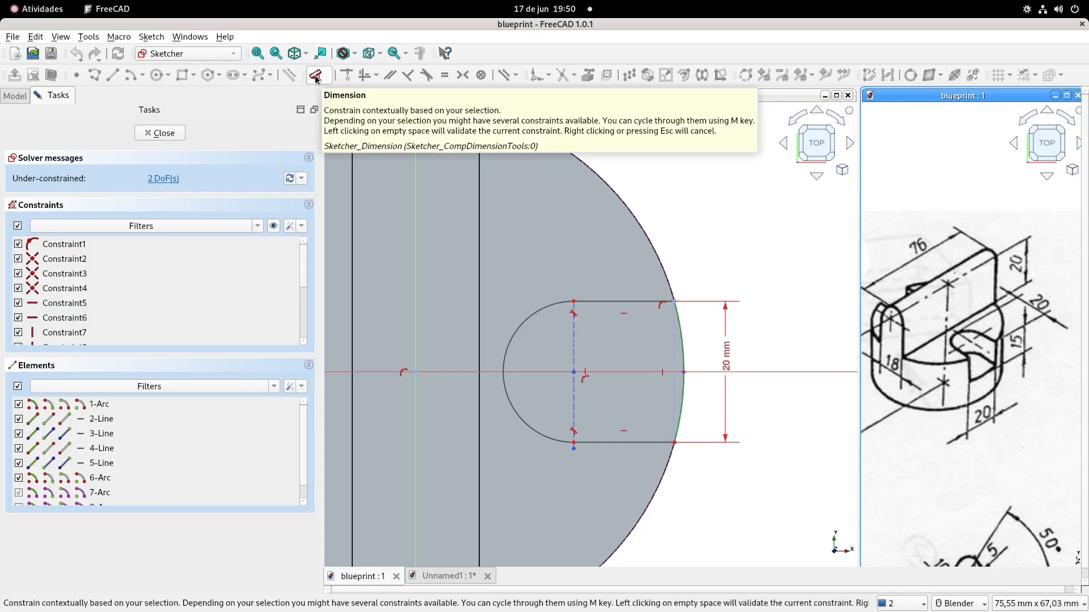
middle_click_drag(479, 161, 467, 161, "shift")
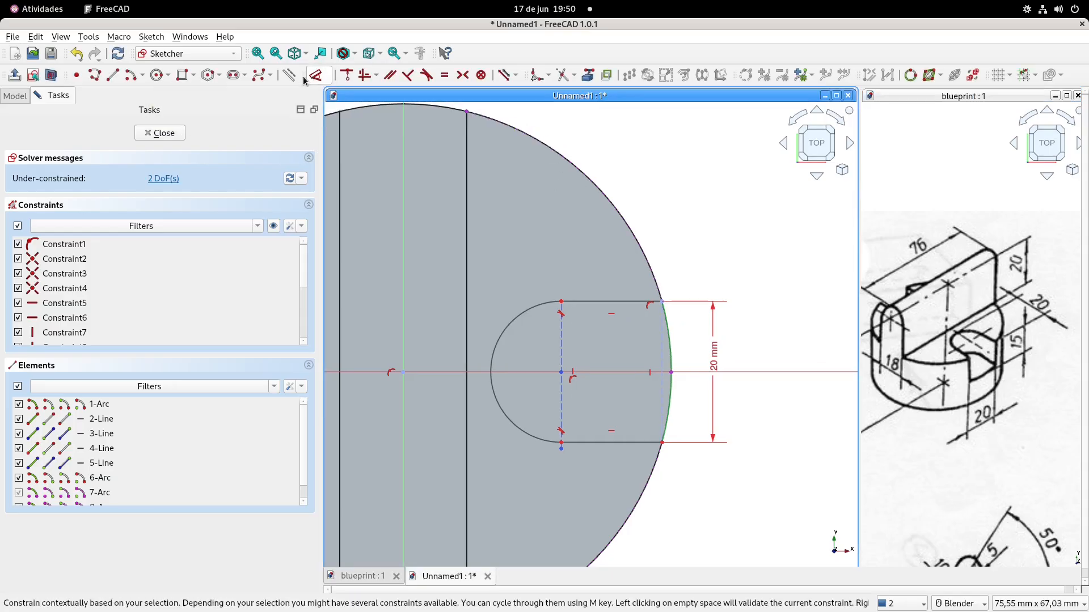
left_click(76, 75)
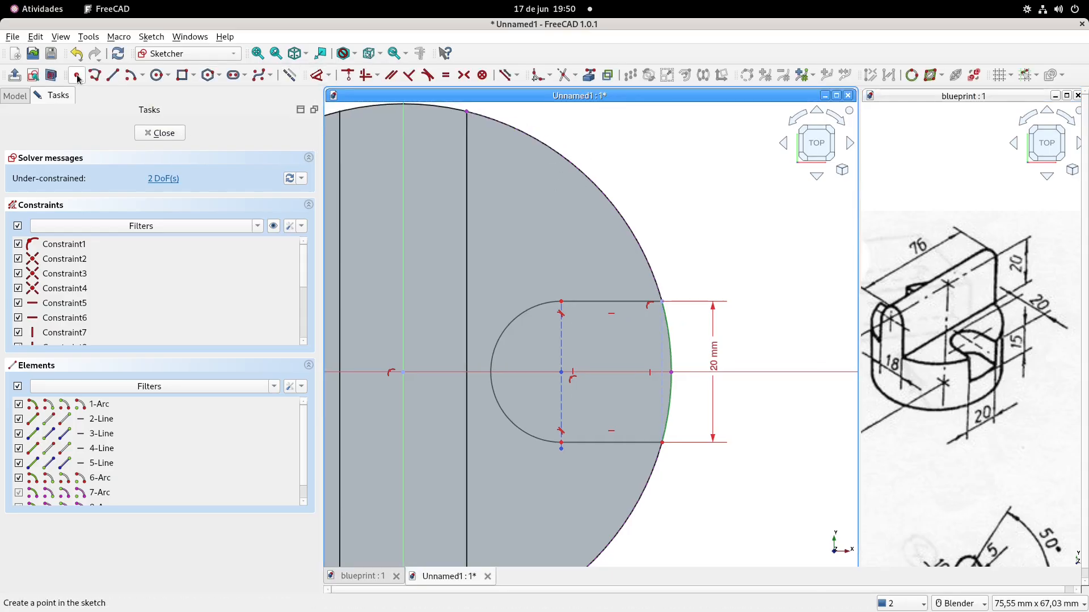
left_click(492, 361)
right_click(493, 316)
left_click_drag(491, 372, 500, 357)
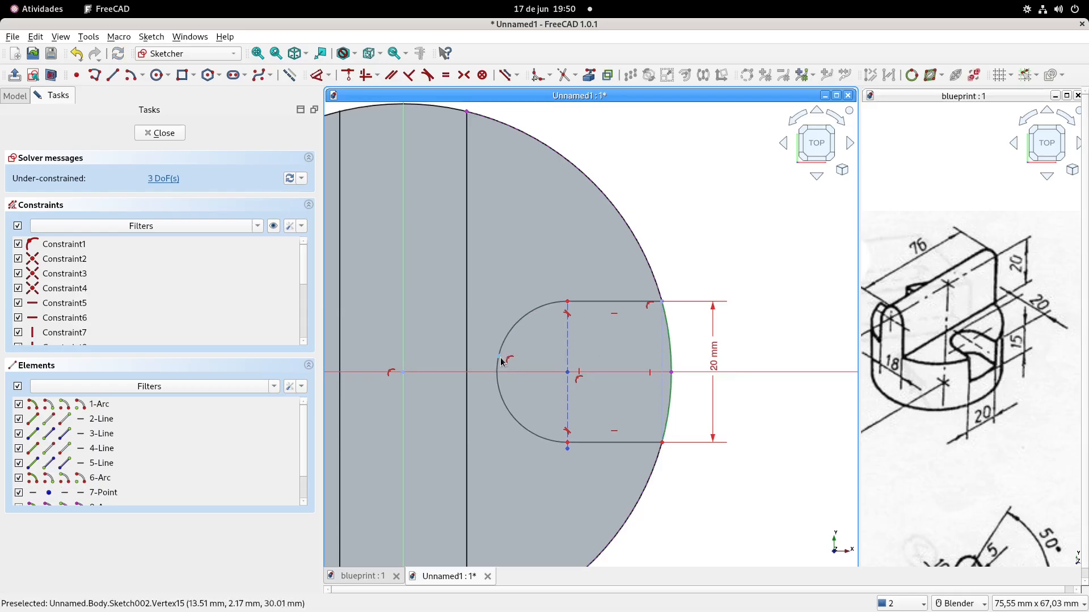
left_click(499, 357)
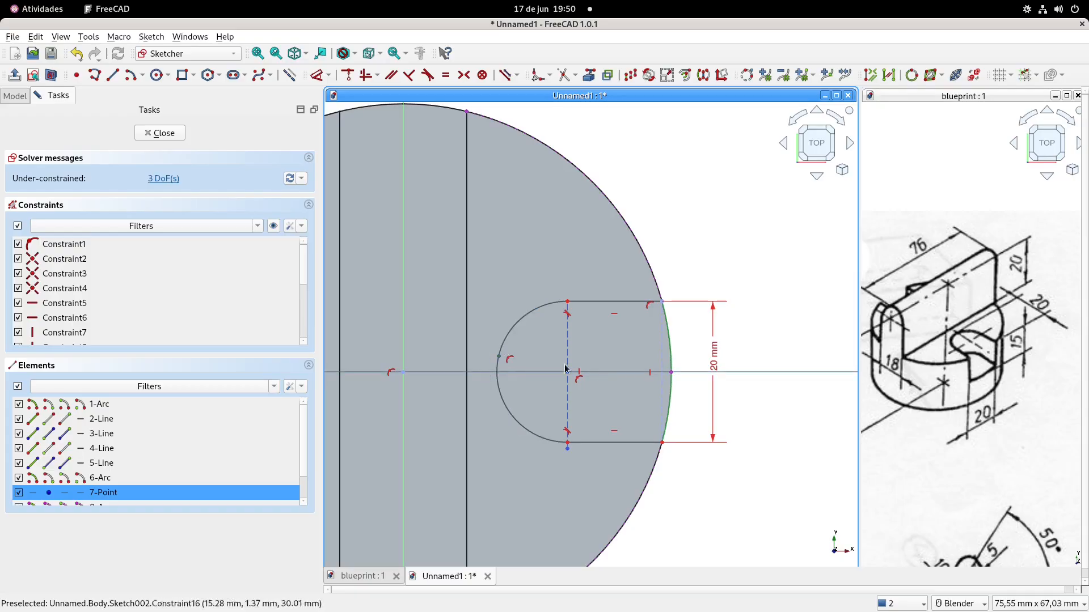
left_click(347, 78)
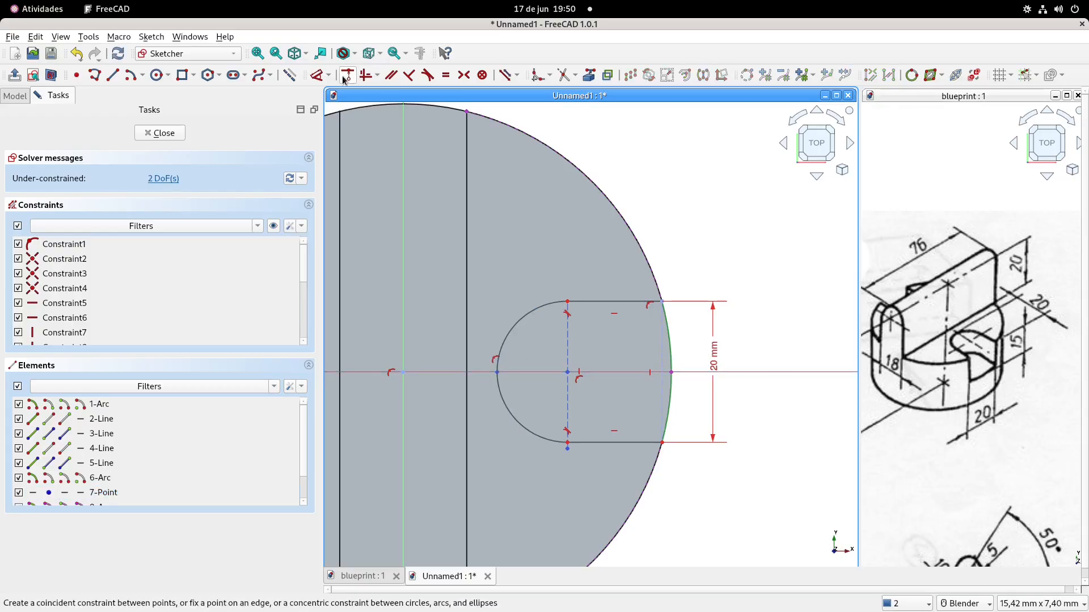
Dimension the horizontal distance from the point on the rounded end to the outer edge's point on the horizontal axis as 20 mm
left_click(347, 75)
left_click(497, 372)
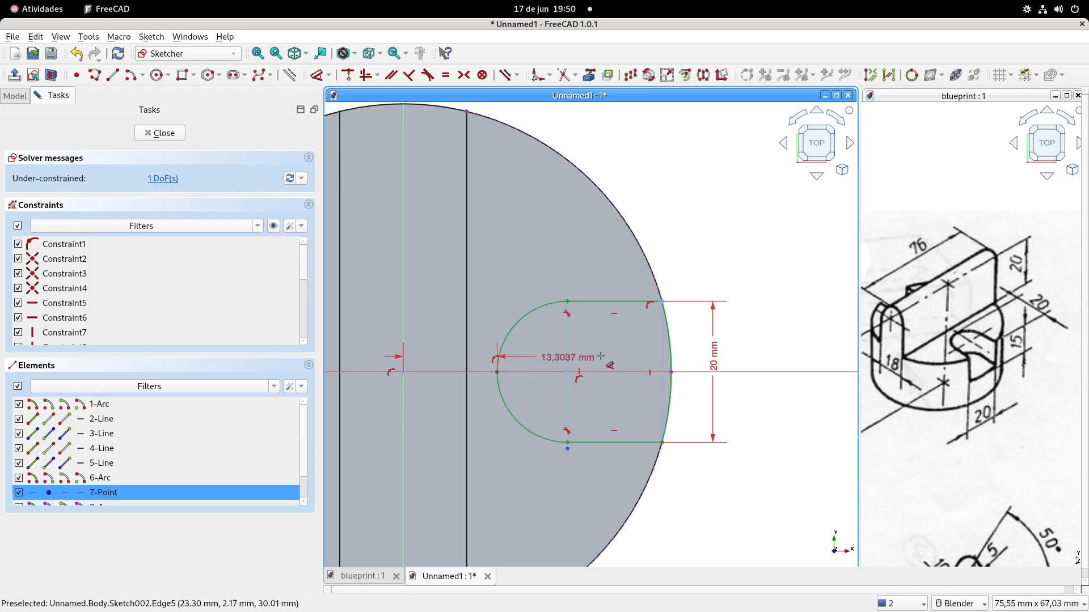
left_click(671, 372)
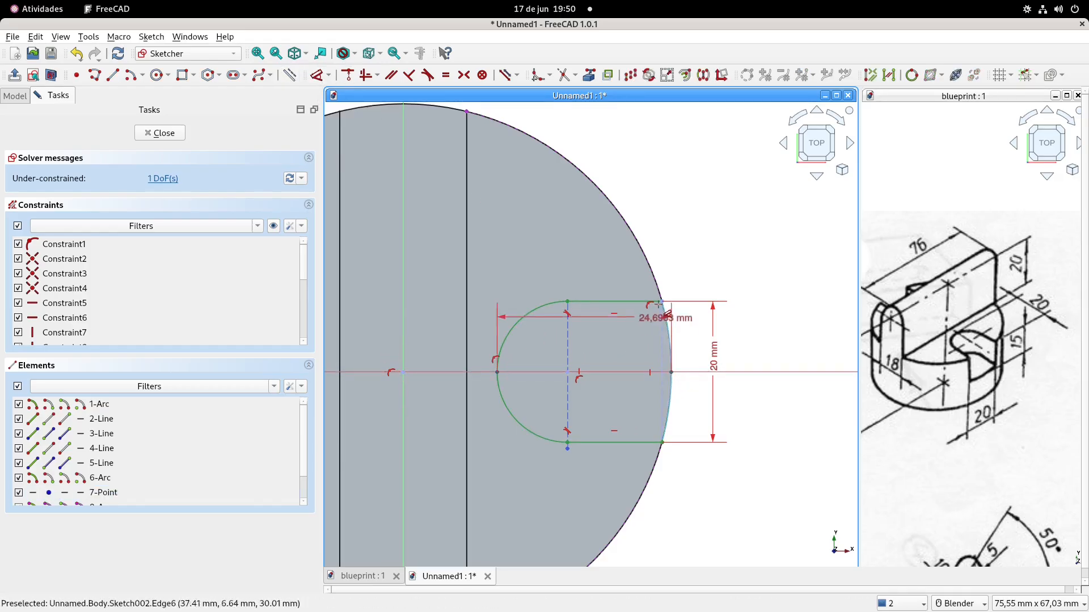
left_click(614, 267)
type("20")
key("Return")
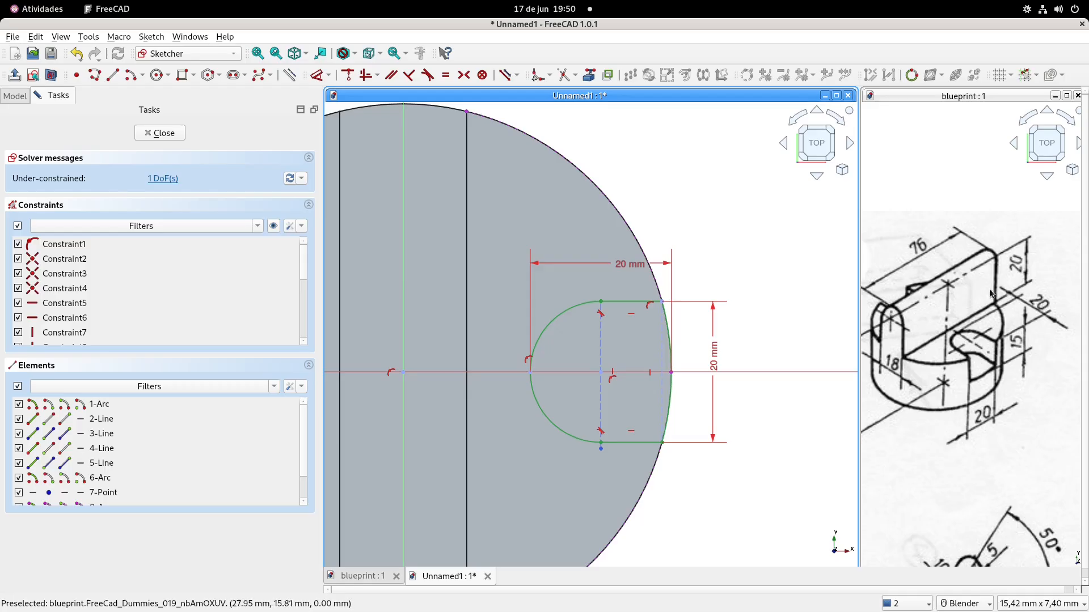
Close the slot sketch and cut it into the round base as a 15 mm deep pocket
left_click(14, 74)
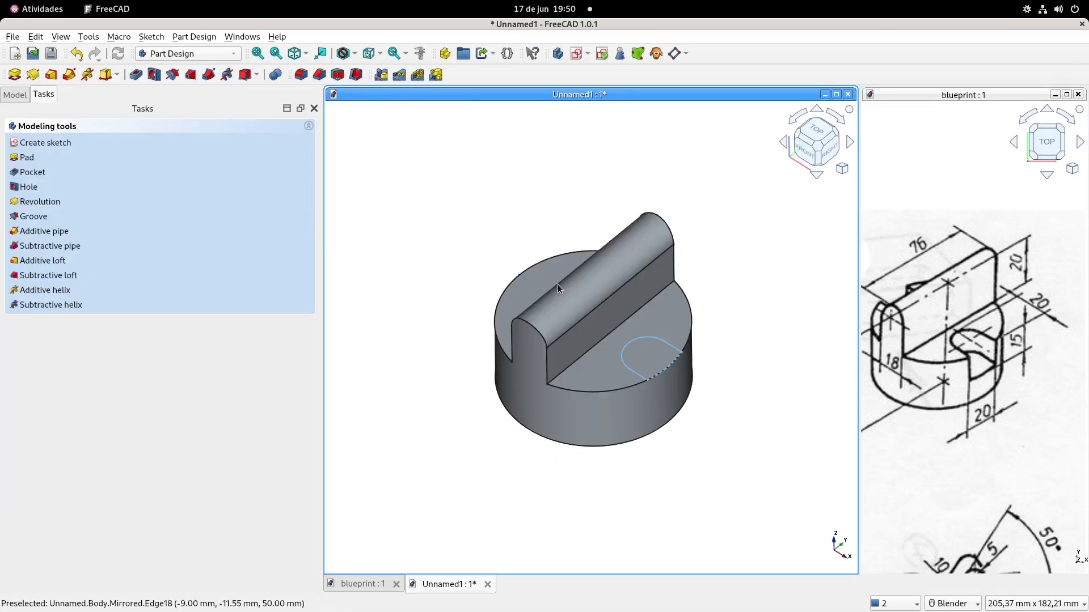
left_click(137, 74)
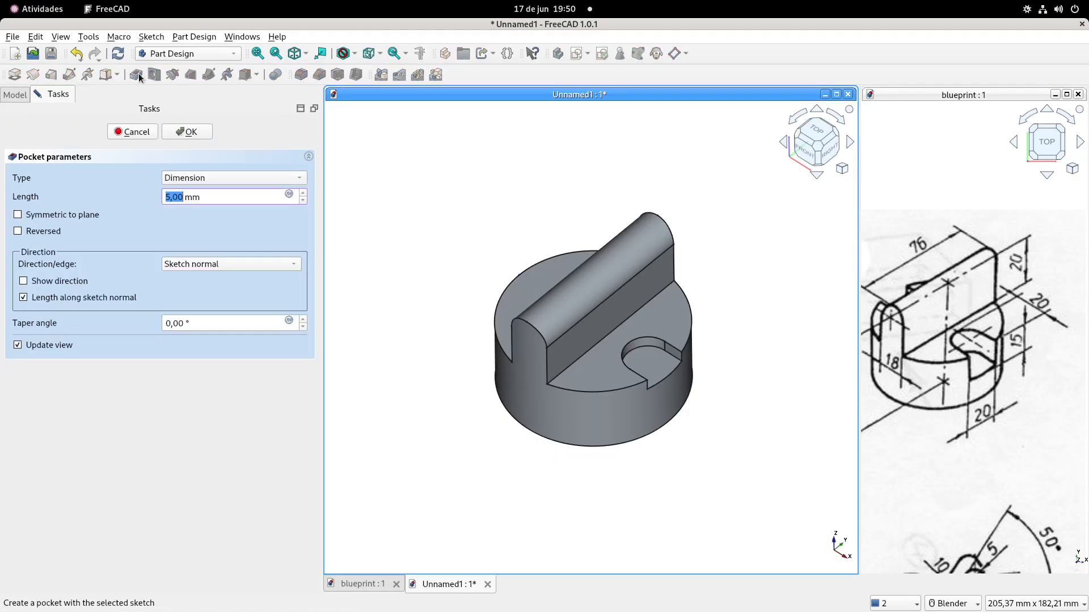
type("15")
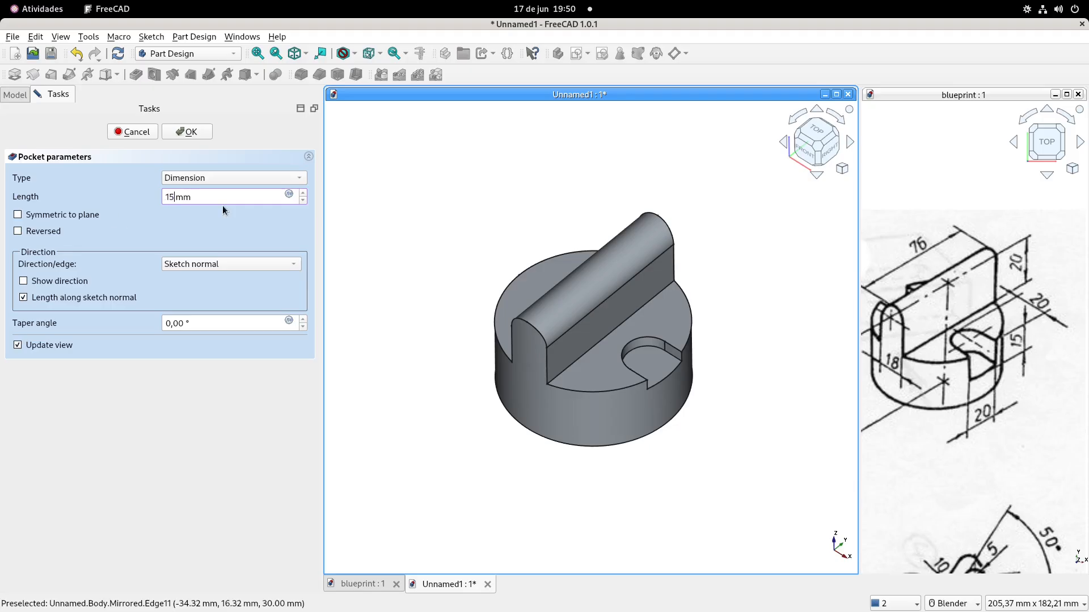
key("Return")
Mirror the slot pocket about the vertical sketch axis onto the opposite side of the plate
left_click(25, 103)
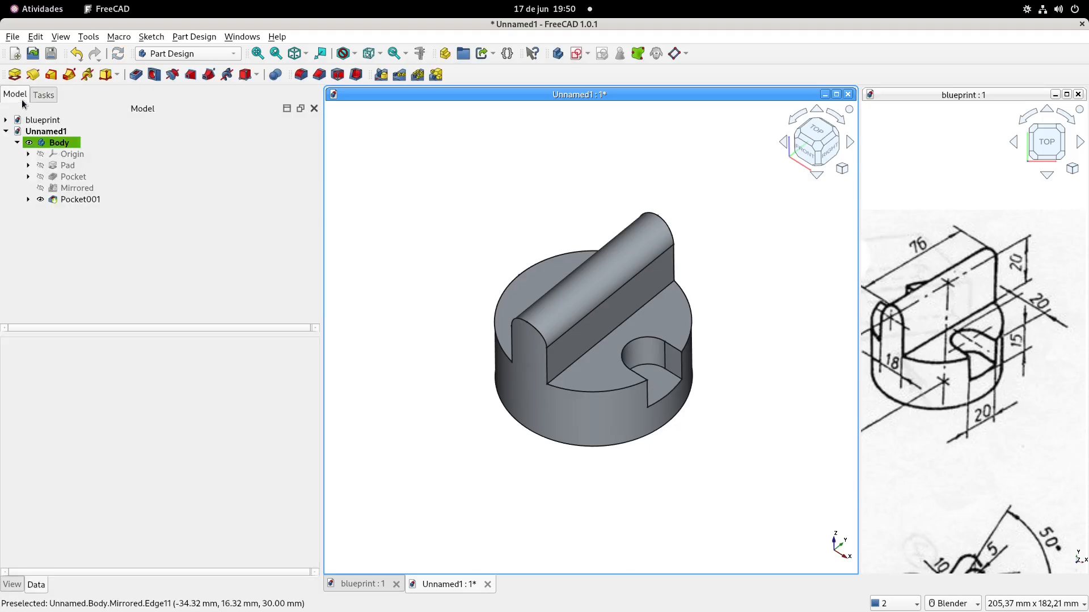
left_click(89, 200)
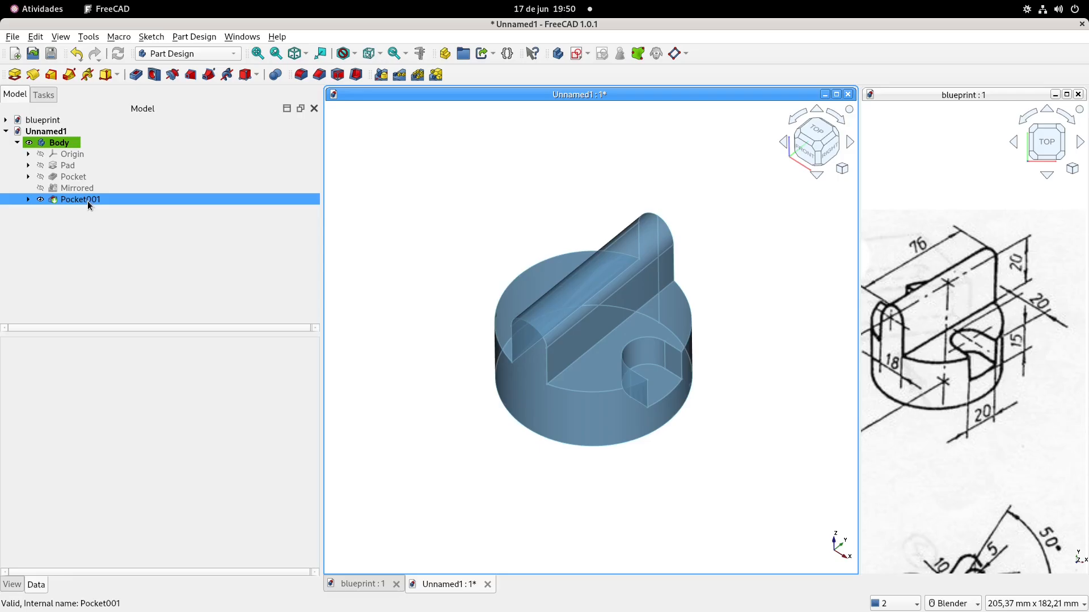
left_click(385, 76)
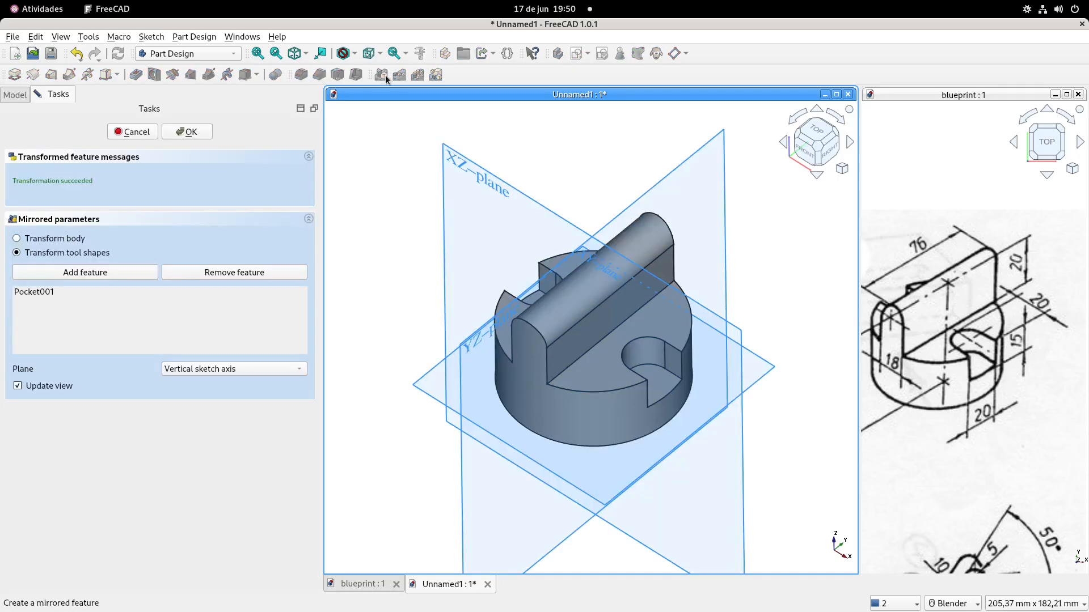
left_click(191, 132)
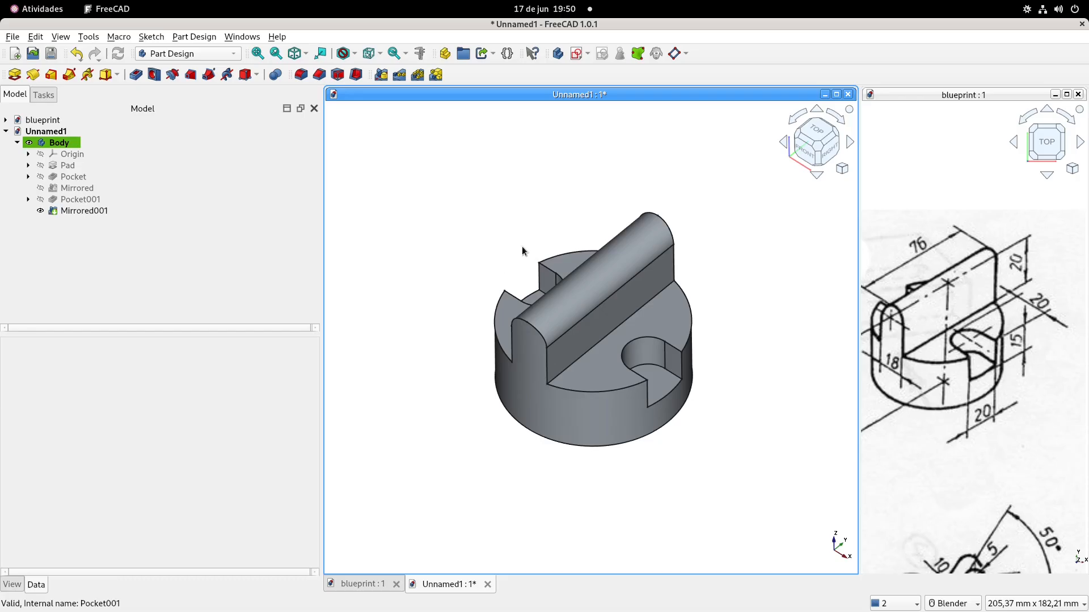
Collapse the body's feature tree, rename the body as Part Design, and set its transparency to 25
left_click(17, 142)
middle_click_drag(520, 248, 533, 269, "shift")
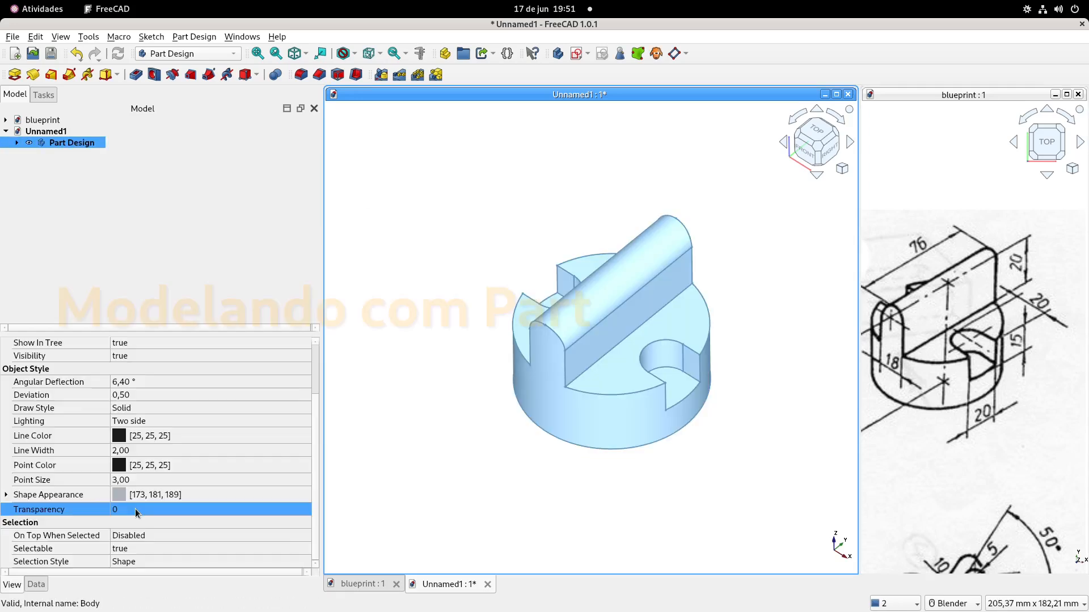
left_click(134, 509)
type("25")
key("Return")
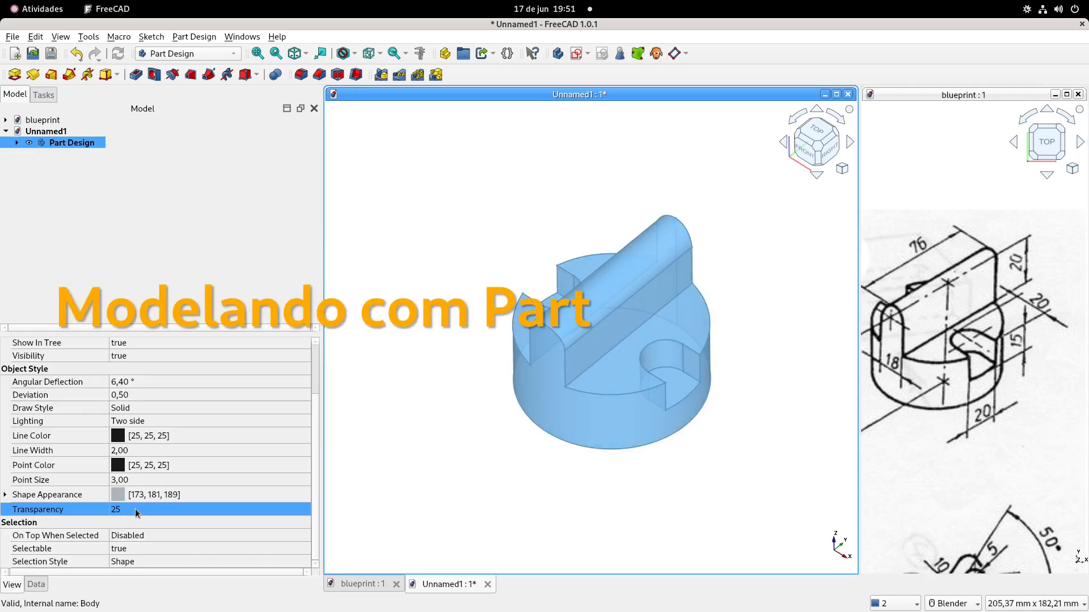
scroll(135, 509, "up", 1)
left_click(427, 214)
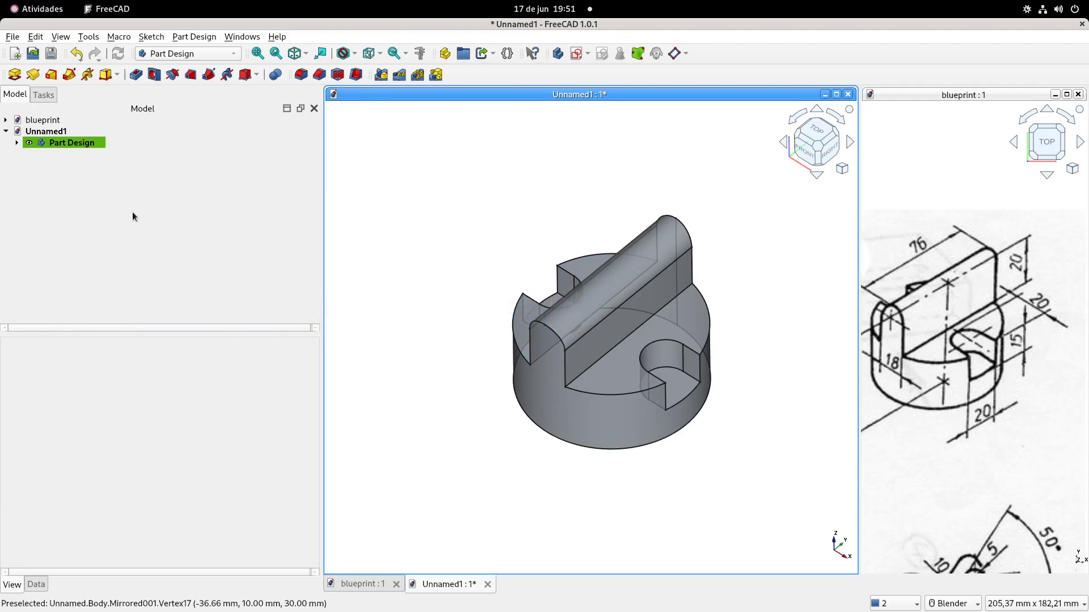
Expand the Part Design body's feature tree and make the sketches of the pad and both pockets visible
left_click(17, 143)
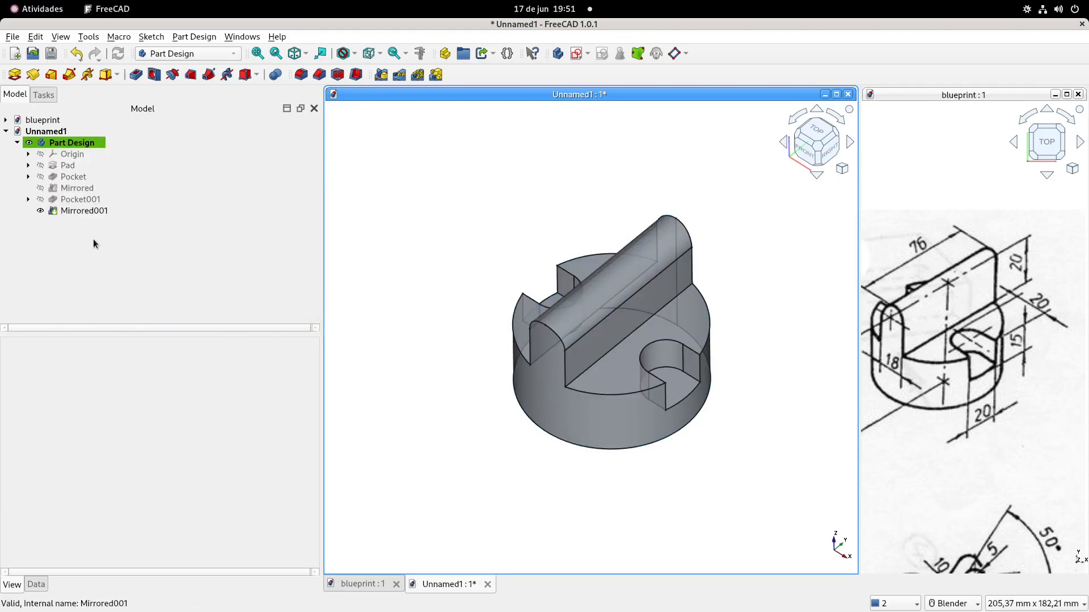
left_click(28, 165)
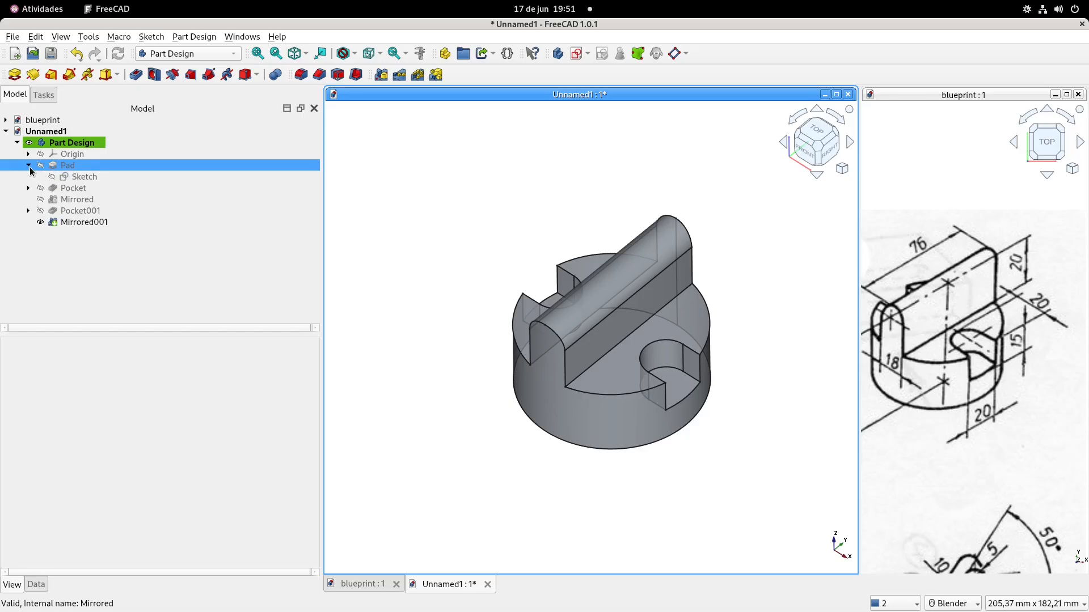
left_click(86, 177)
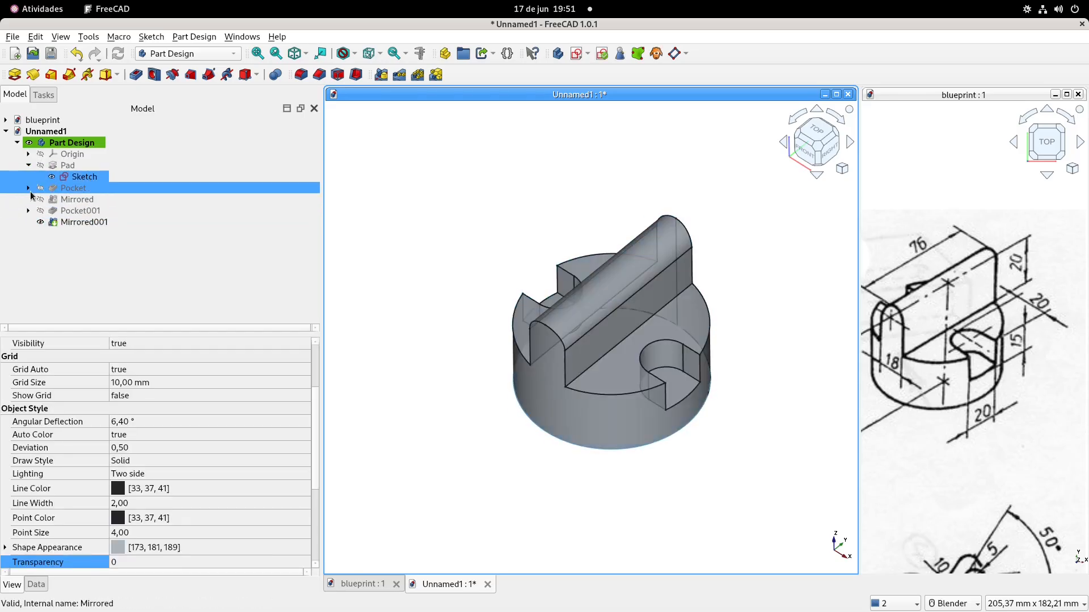
left_click(28, 188)
left_click(91, 199)
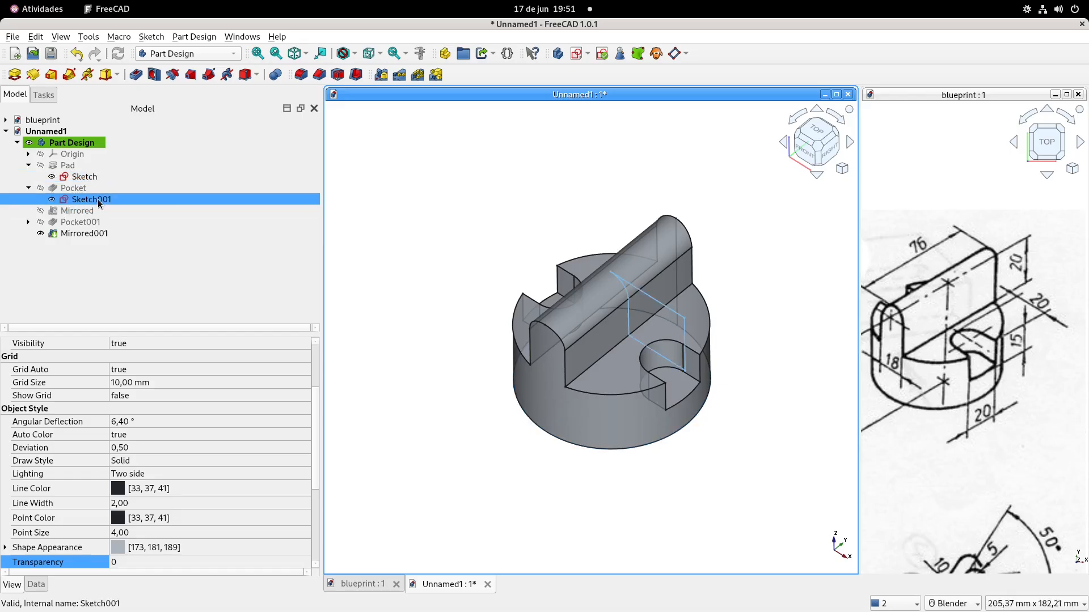
left_click(27, 222)
left_click(78, 235)
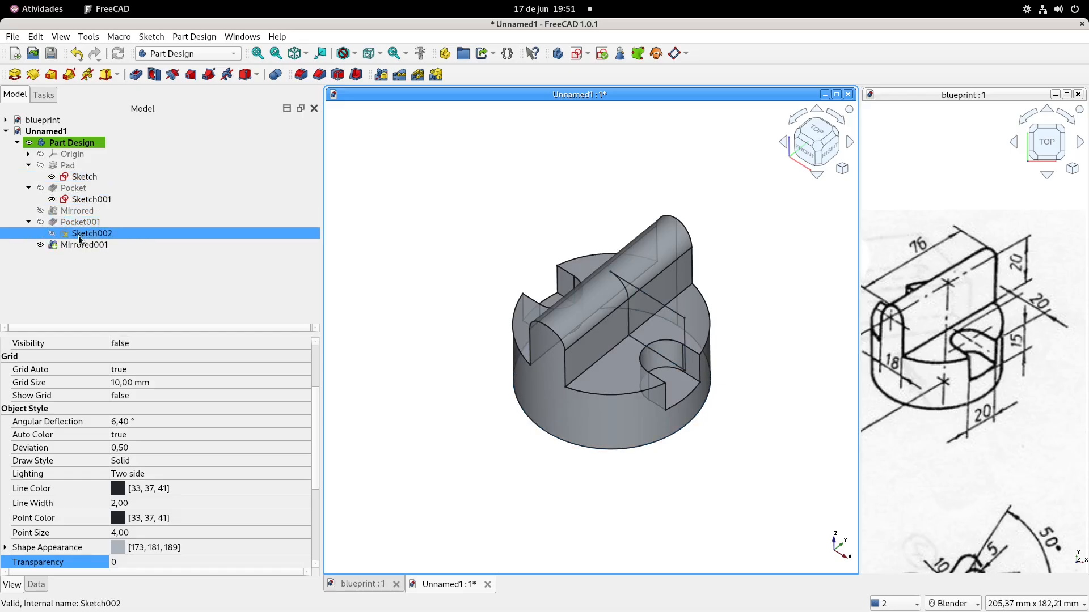
left_click(404, 190)
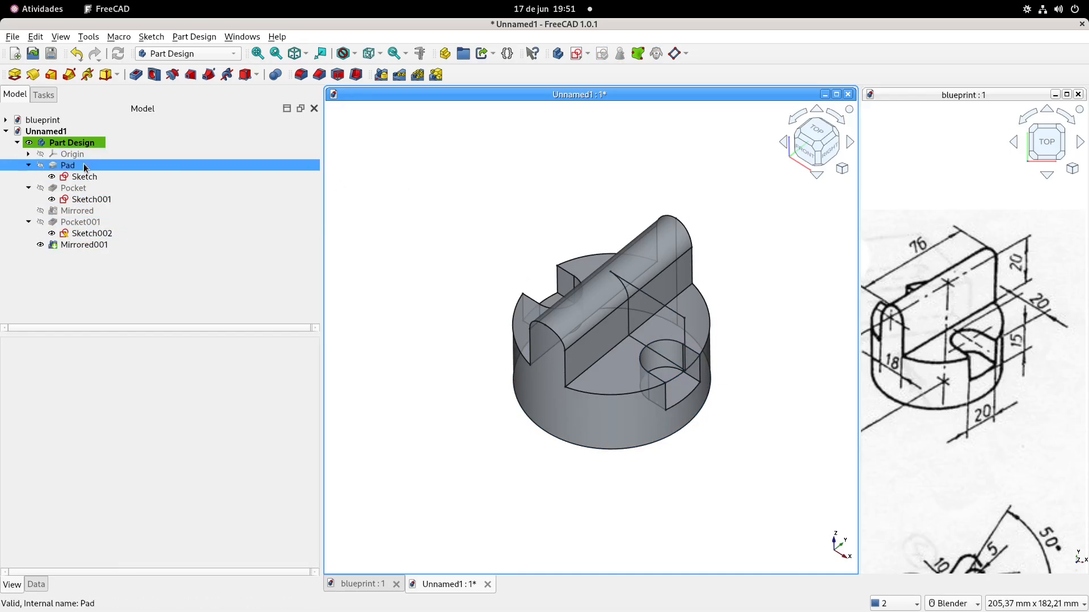
Hide the final mirrored solid so only the three sketches show, and switch to the Part workbench
left_click(79, 245)
key("space")
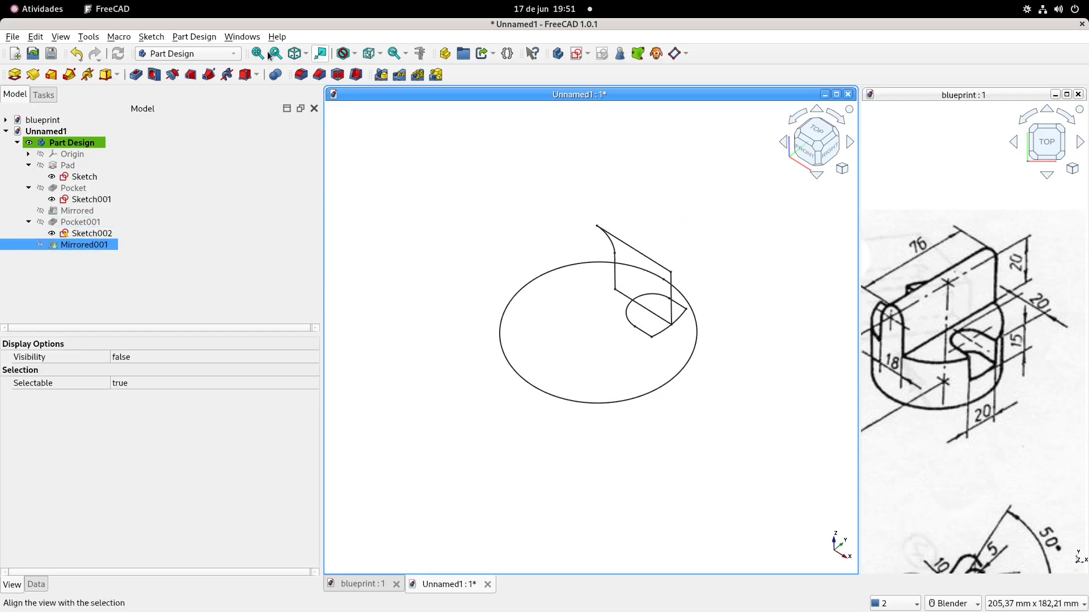
left_click(203, 55)
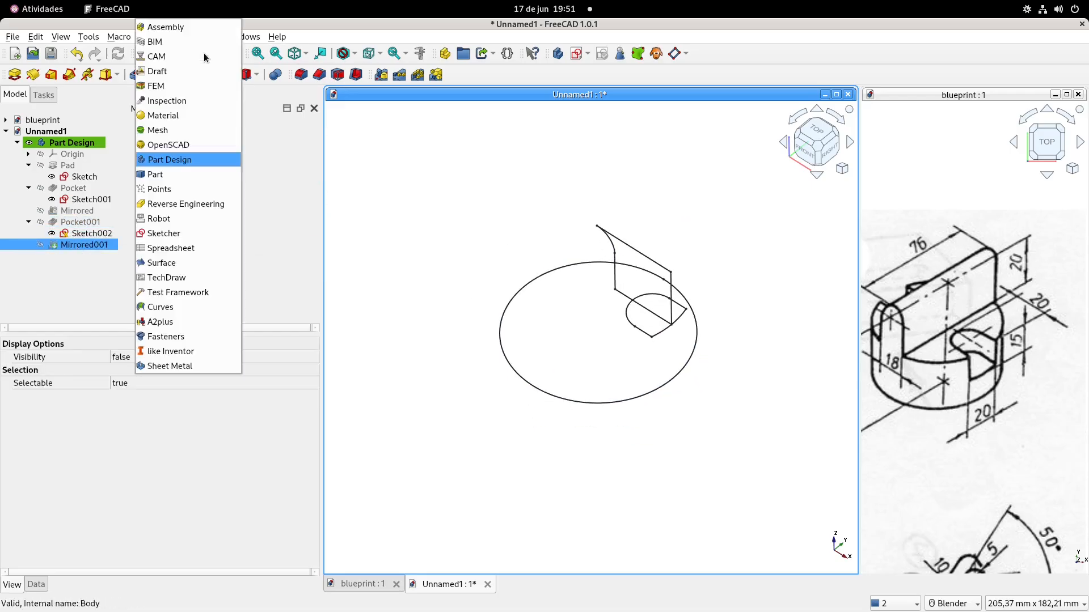
left_click(166, 174)
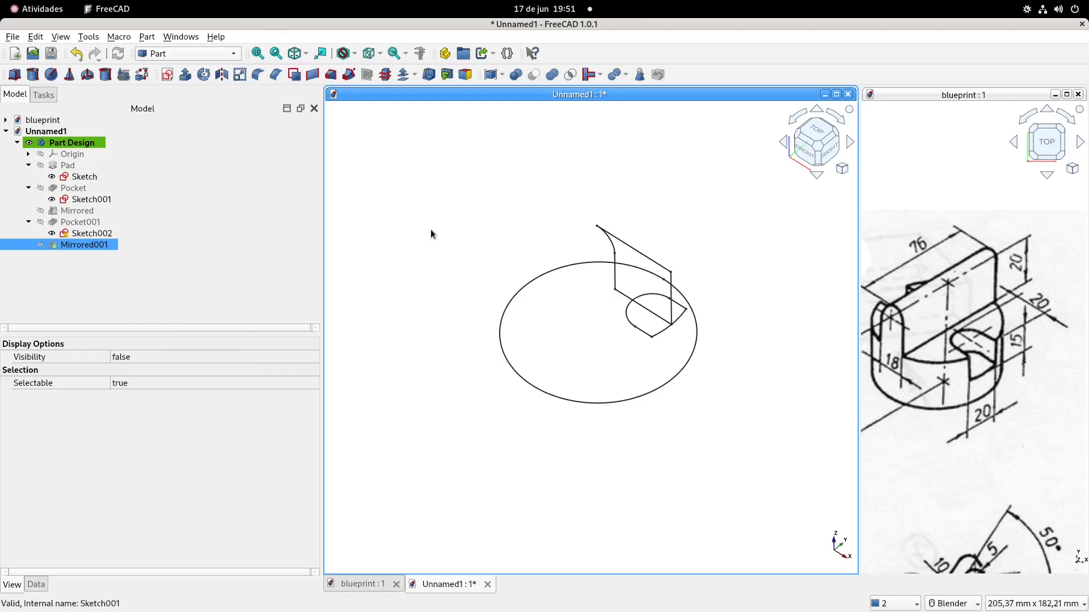
scroll(430, 229, "down", 1)
middle_click_drag(453, 207, 462, 229, "shift")
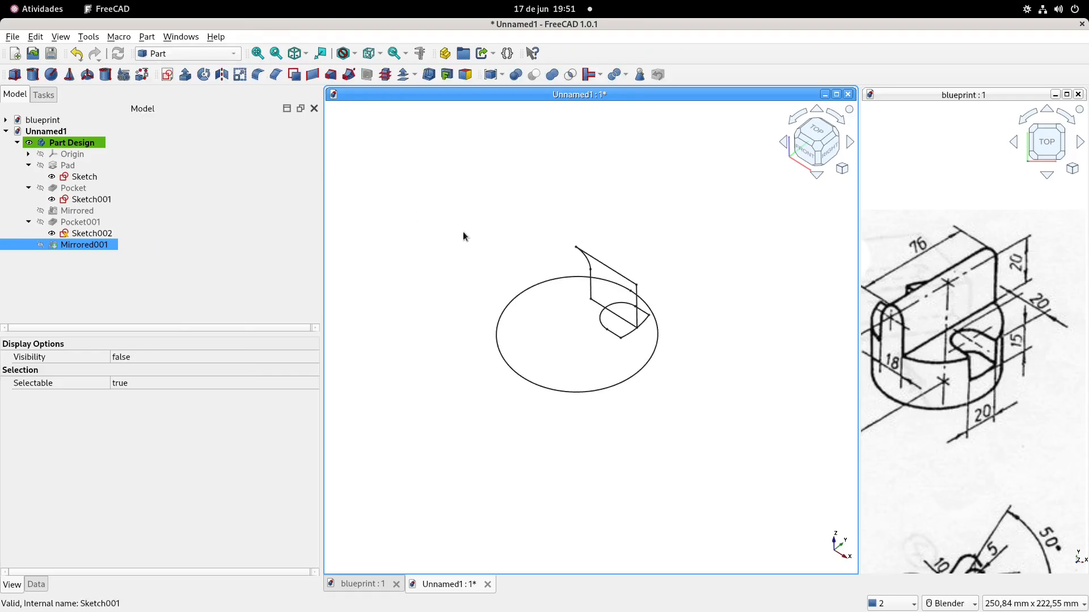
Extrude the base circle sketch 59 mm along its normal as a solid
left_click(86, 180)
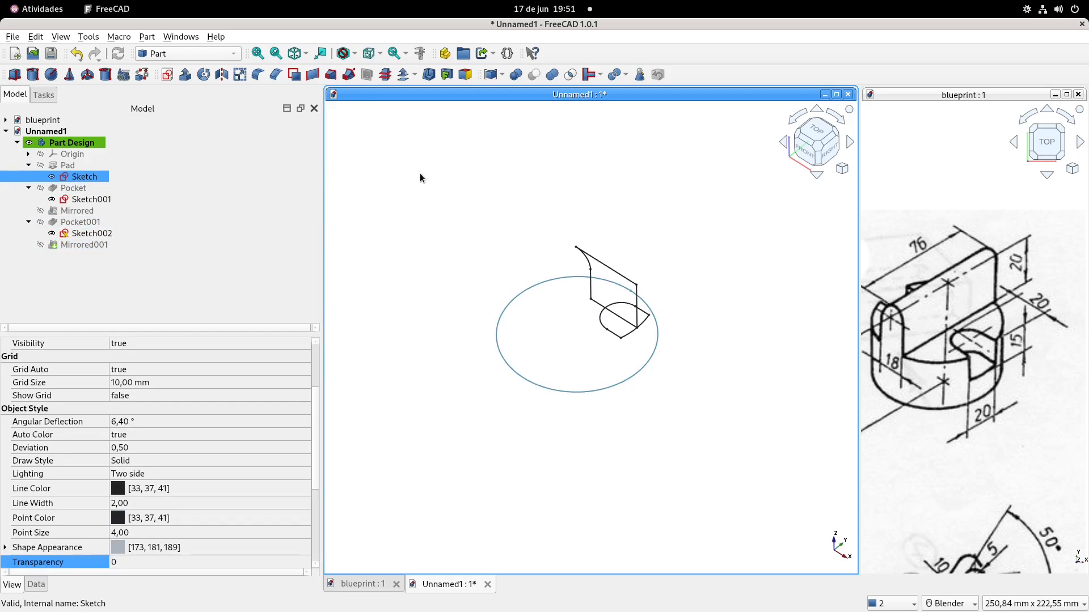
left_click(186, 75)
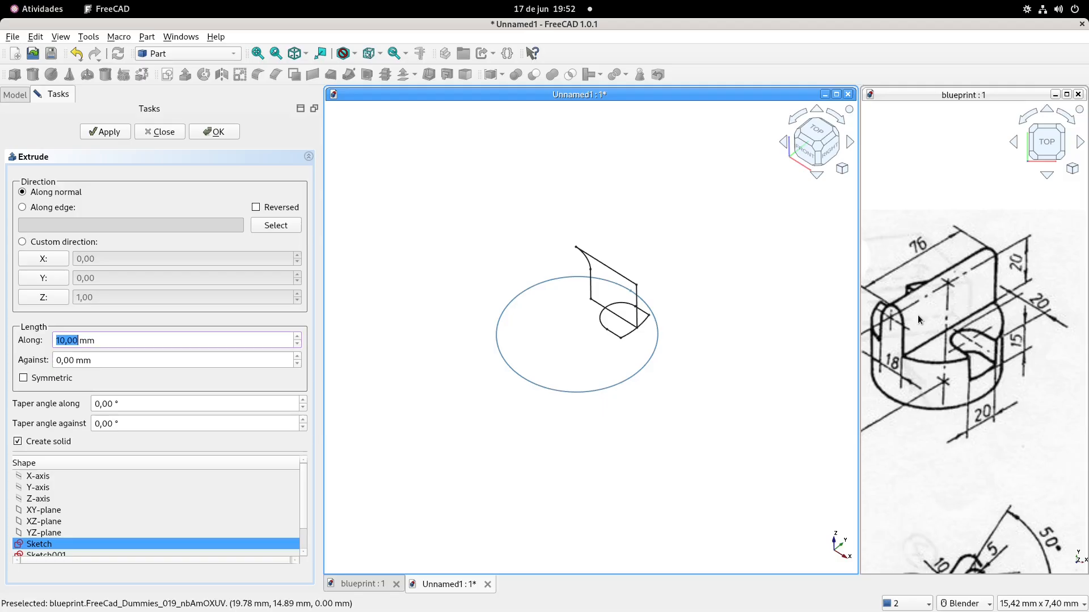
scroll(909, 393, "up", 3)
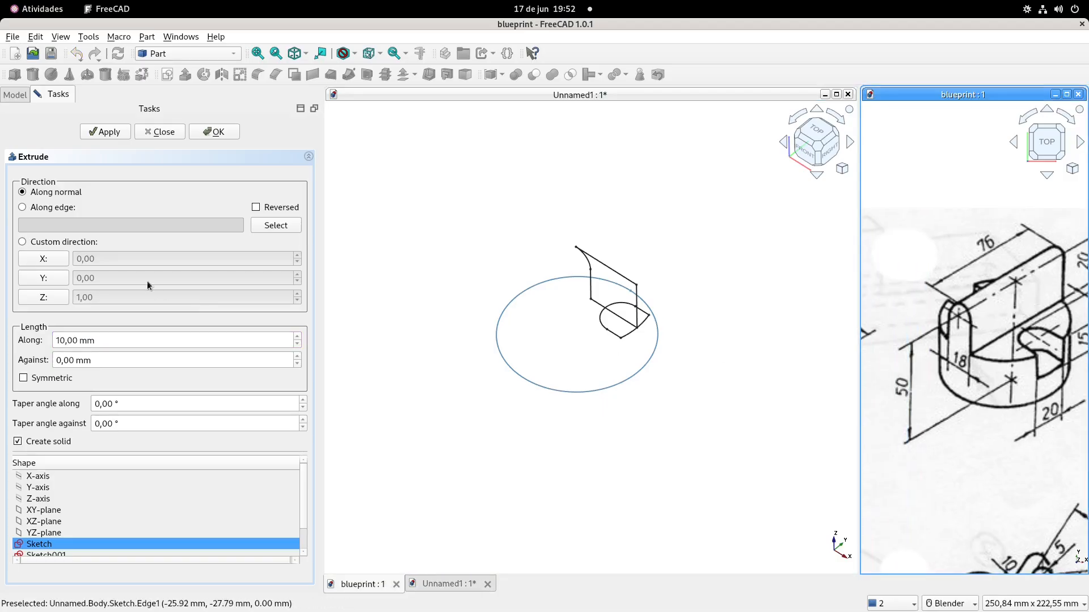
left_click_drag(116, 340, 1, 332)
type("59")
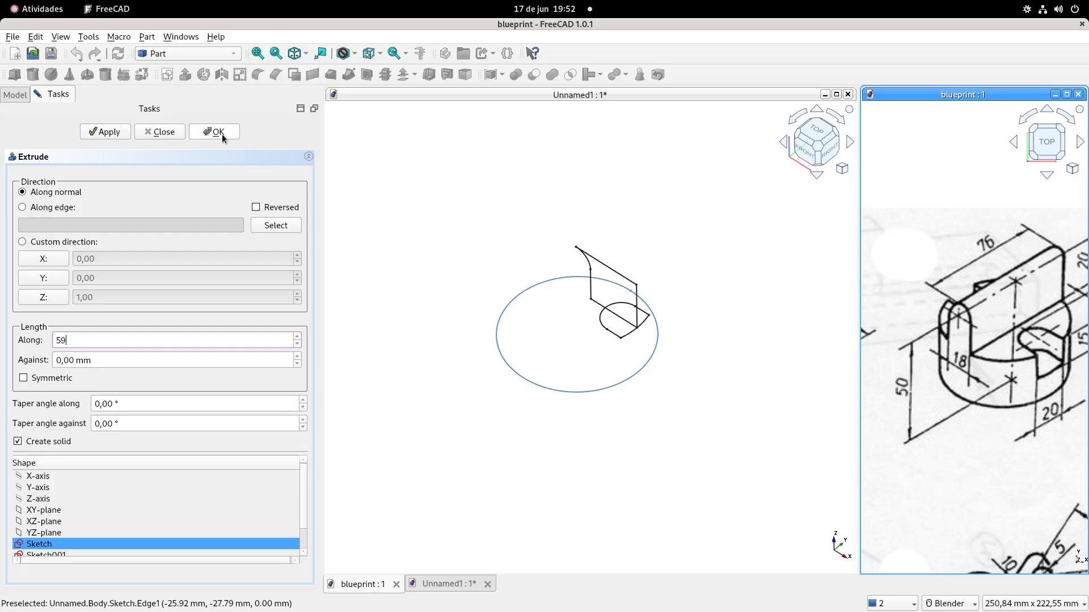
left_click(222, 133)
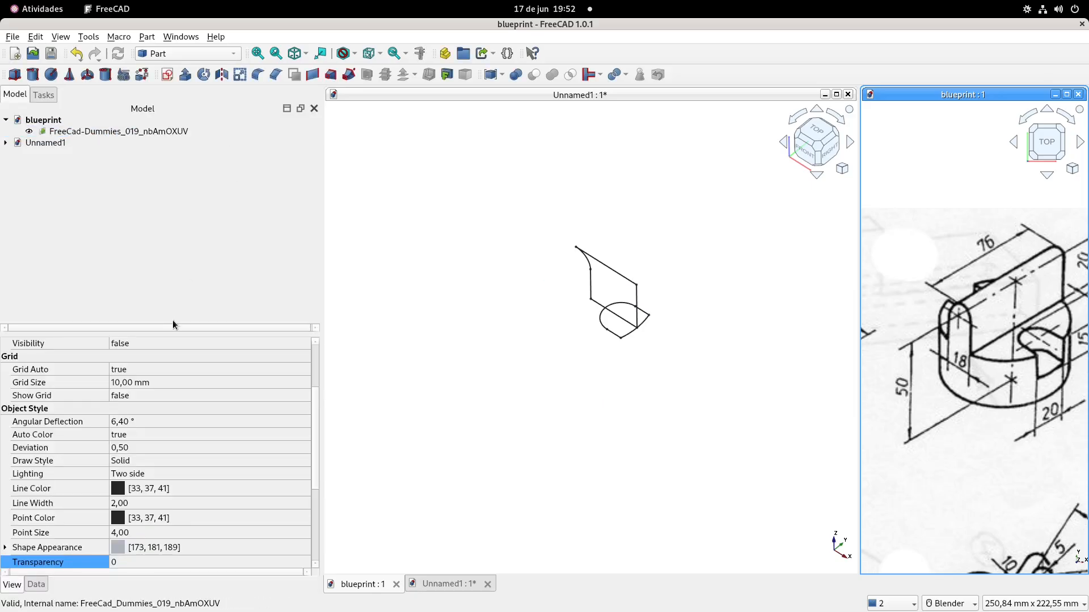
left_click(459, 291)
middle_click_drag(459, 291, 447, 275, "shift")
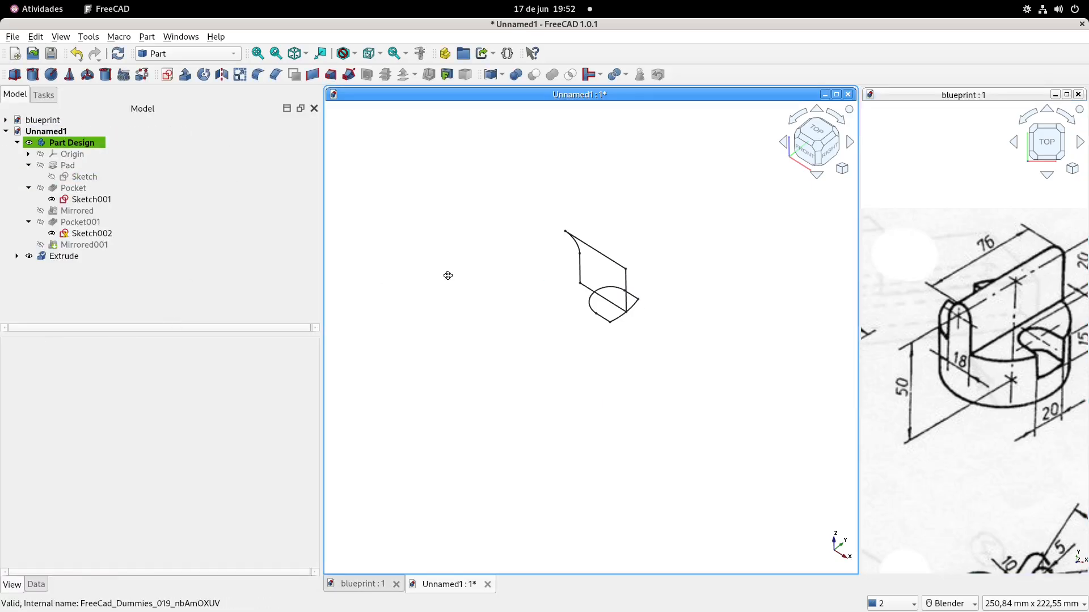
Try reversing the base extrusion's direction by setting its Reversed property to true
left_click(67, 256)
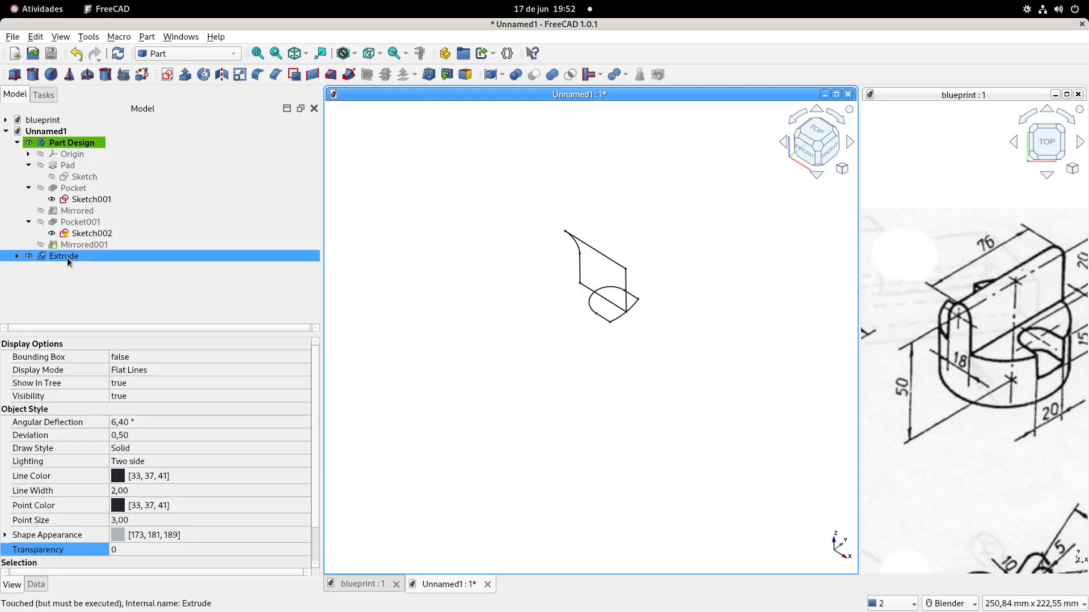
left_click(97, 535)
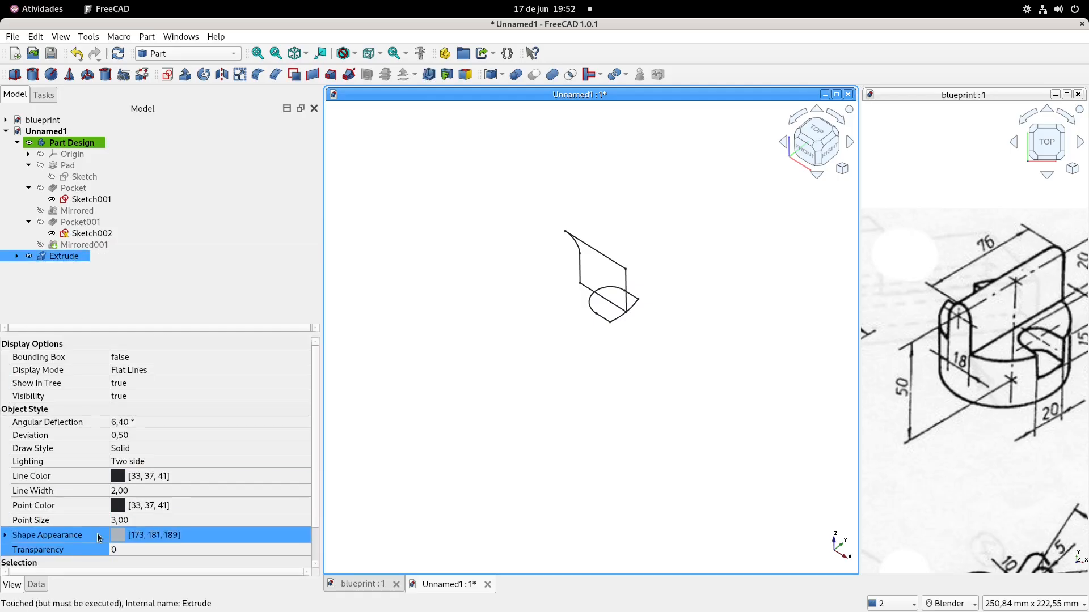
double_click(62, 257)
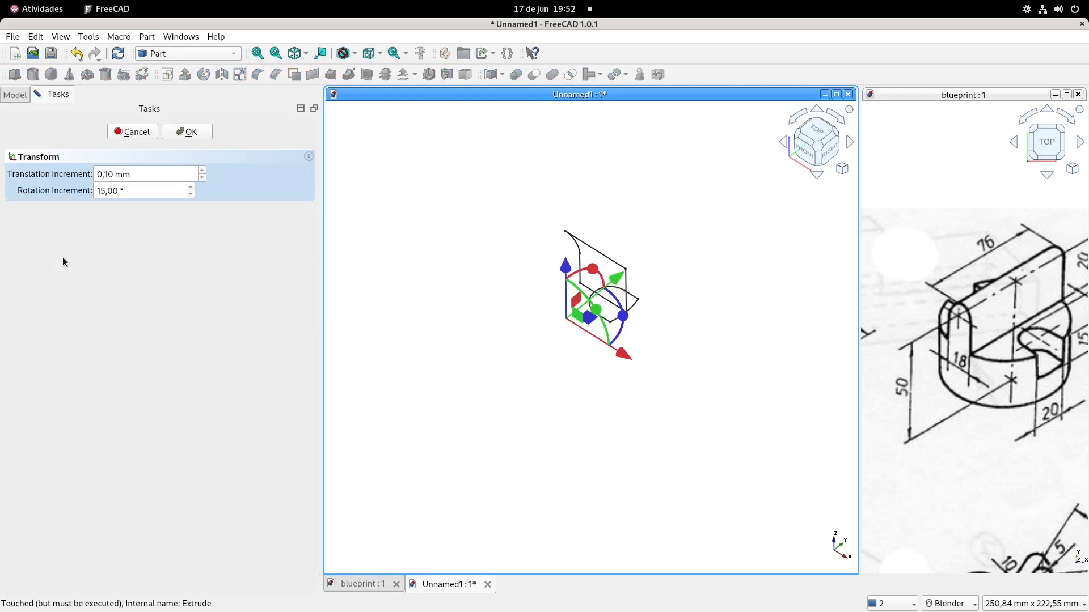
left_click(145, 135)
left_click(36, 584)
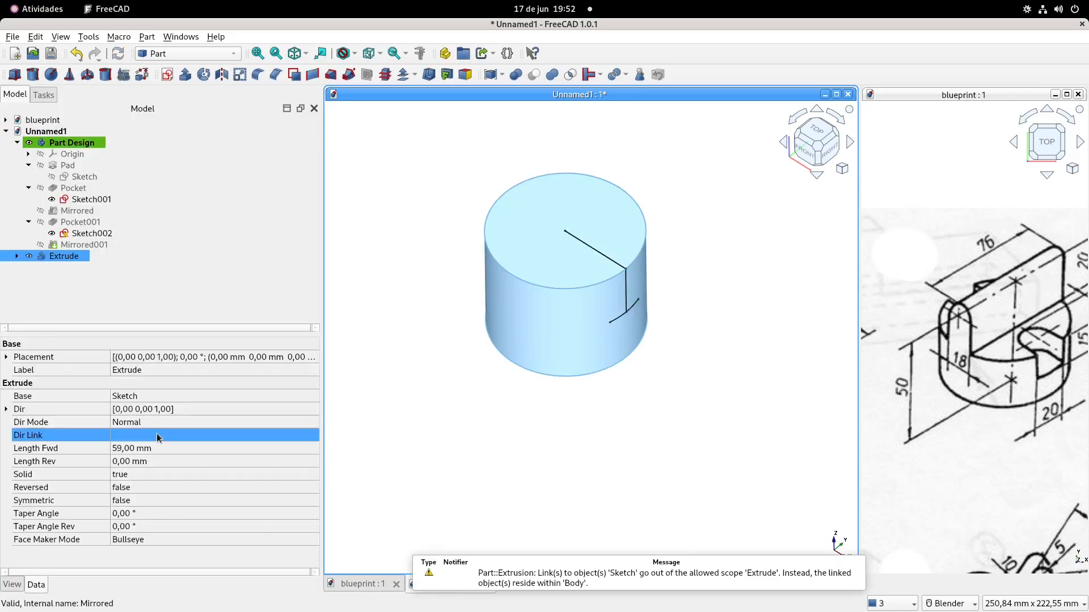
left_click(132, 487)
left_click(133, 488)
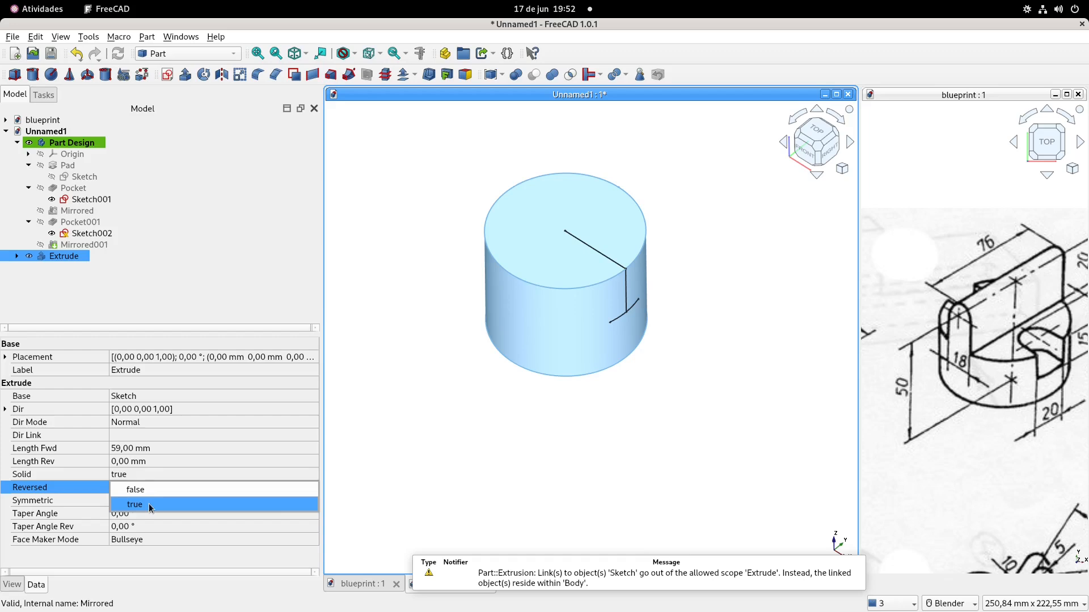
left_click(151, 505)
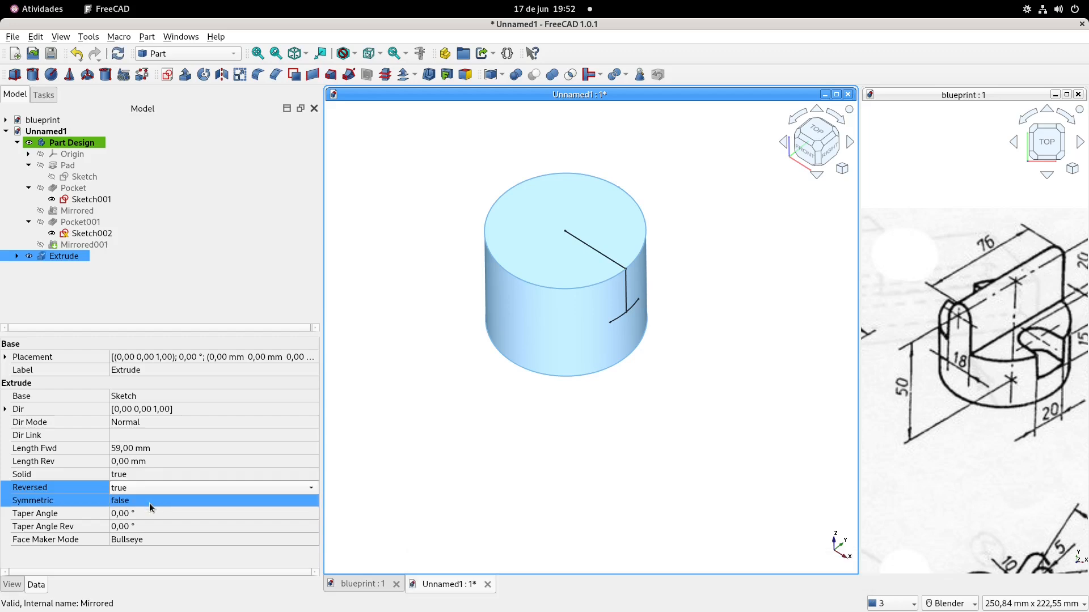
left_click(356, 451)
Set the base extrusion's Reversed property back to false
left_click(66, 255)
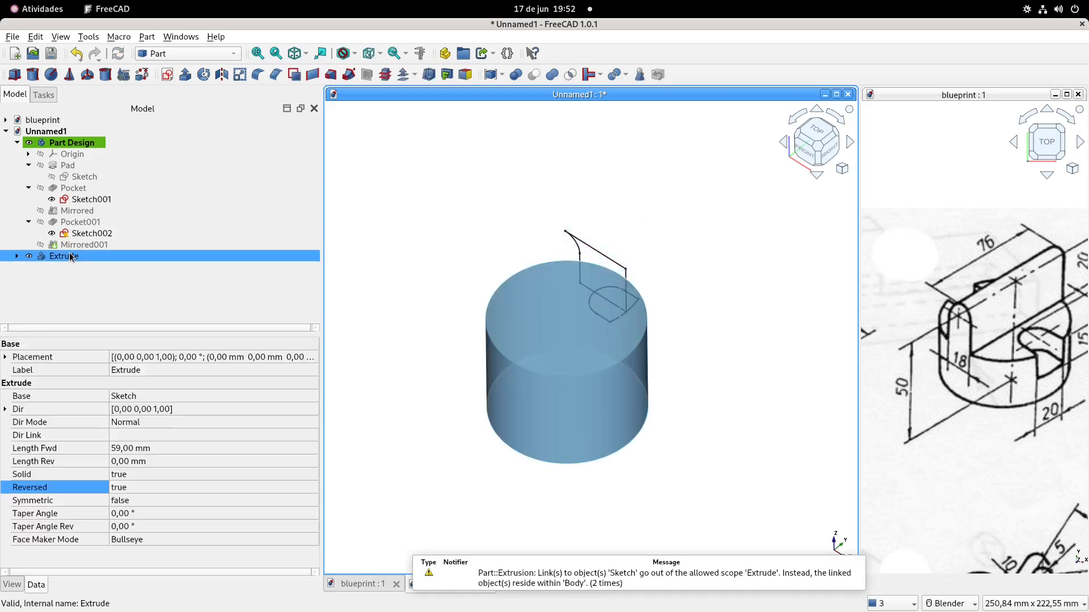
left_click(134, 491)
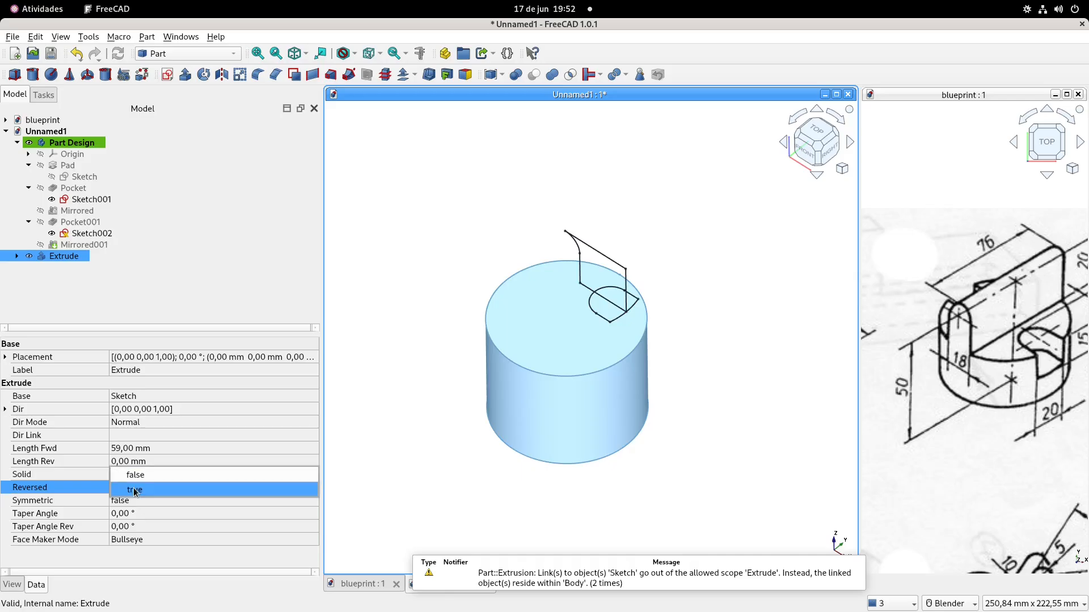
left_click(142, 477)
left_click(399, 406)
middle_click_drag(393, 356, 397, 343, "shift")
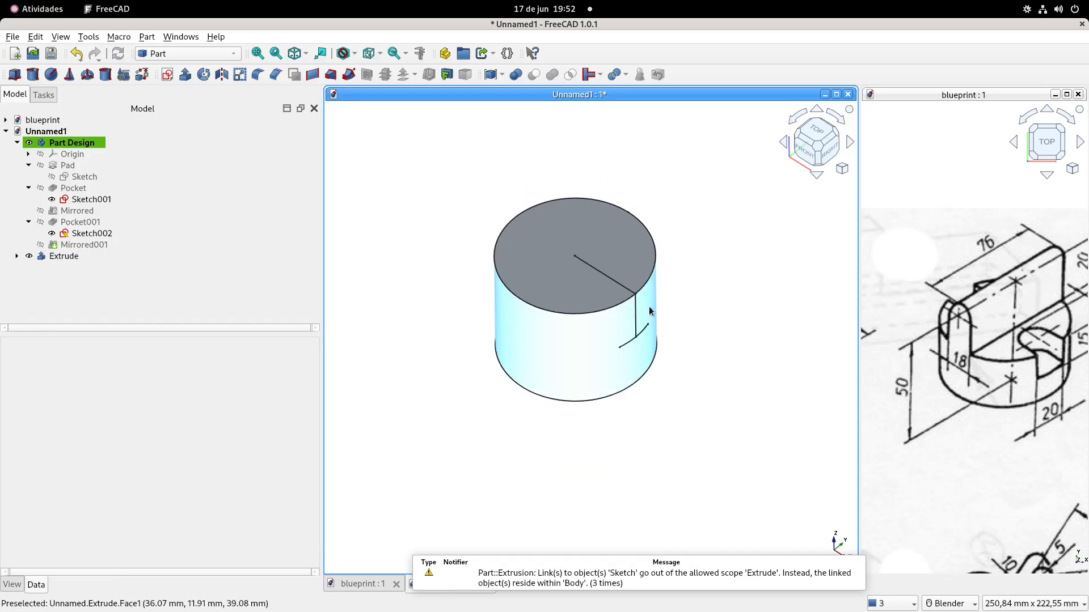
middle_click_drag(649, 307, 660, 313, "shift")
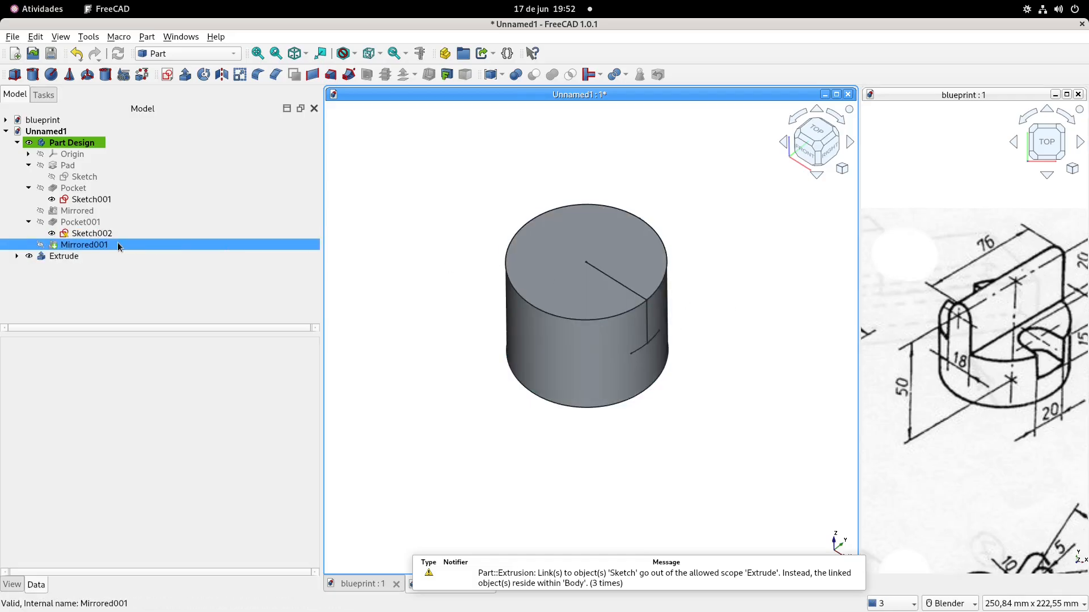
Extrude the first pocket's profile sketch (Sketch001) symmetrically along its normal by 80 mm as a solid
left_click(94, 201)
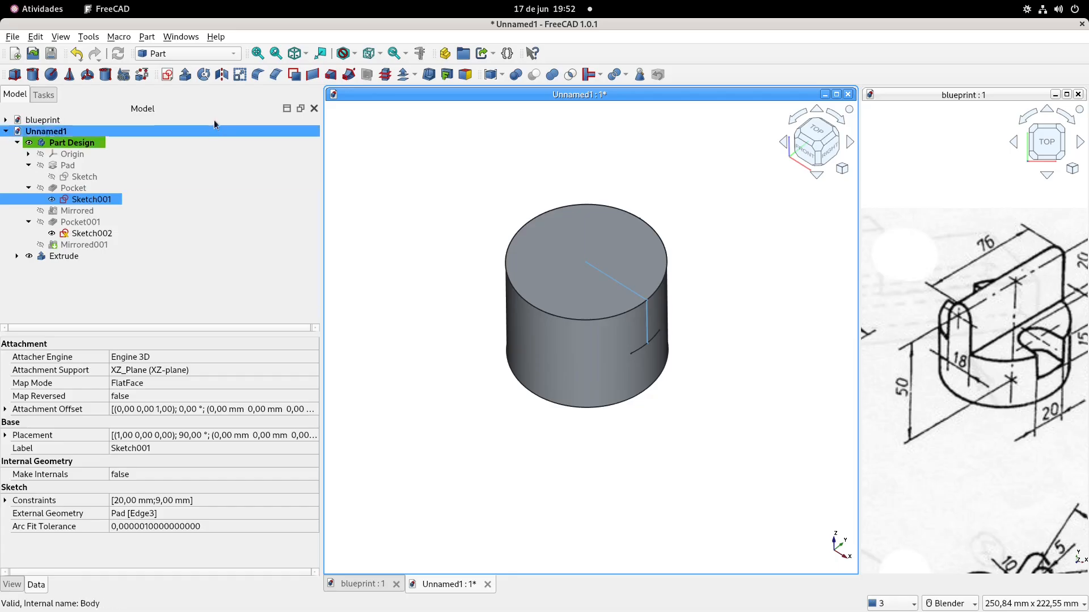
left_click(185, 75)
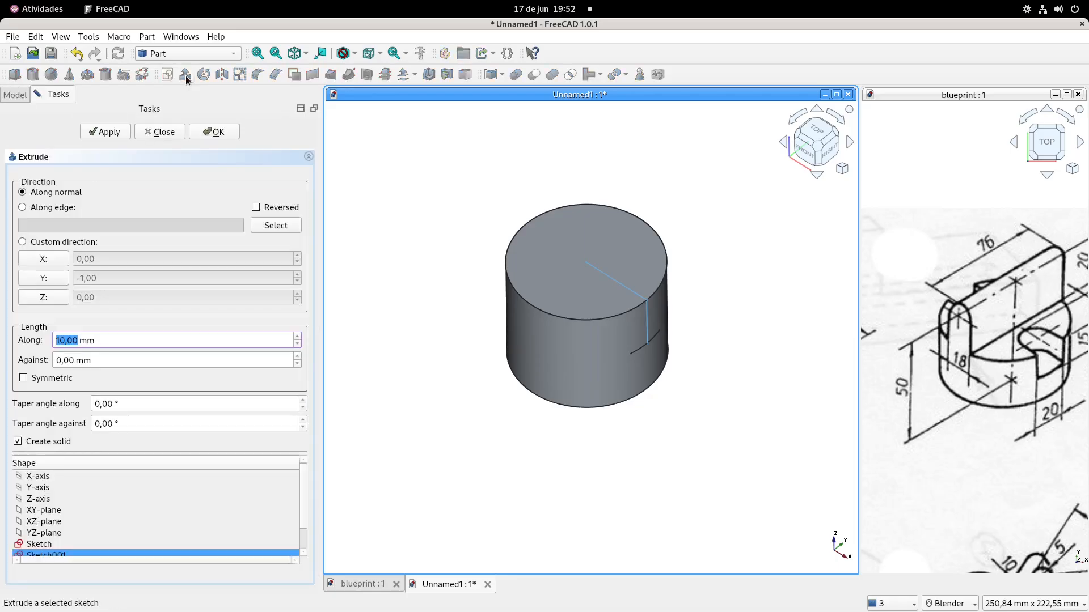
left_click(29, 378)
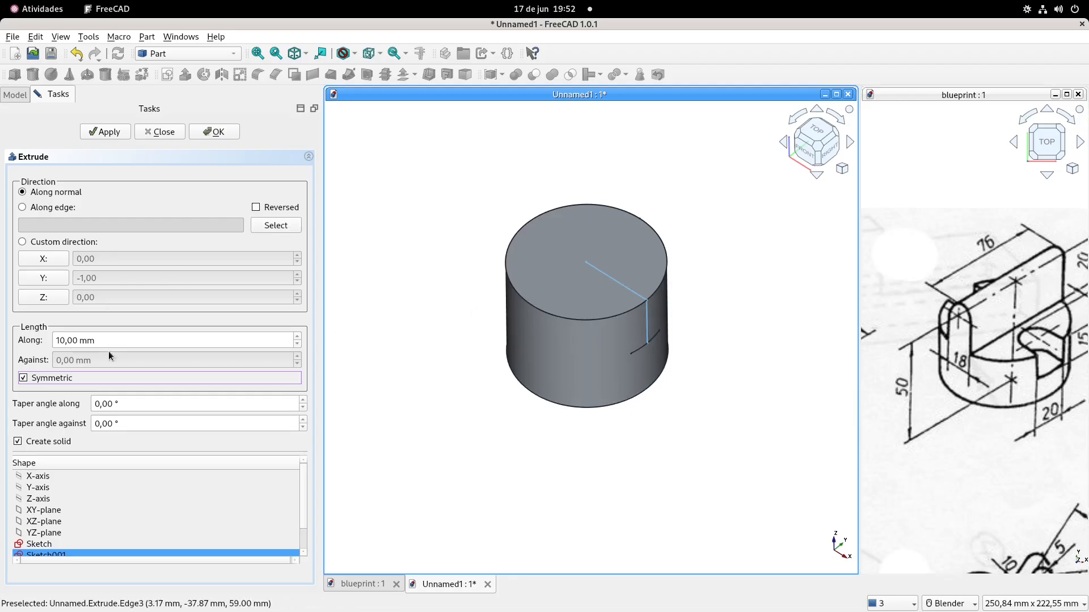
left_click_drag(120, 340, 36, 340)
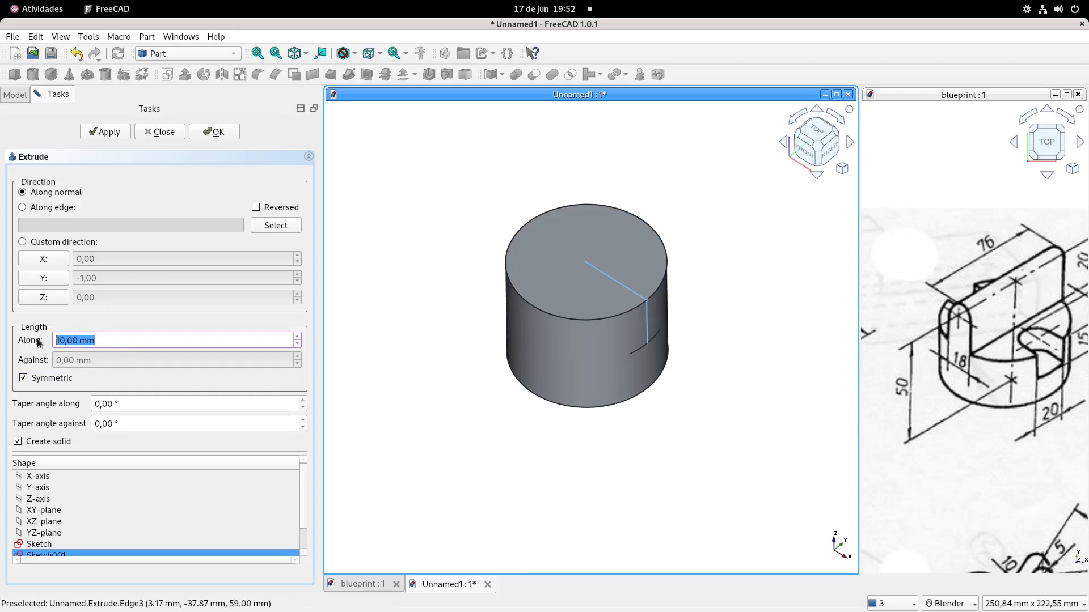
type("80")
left_click(216, 132)
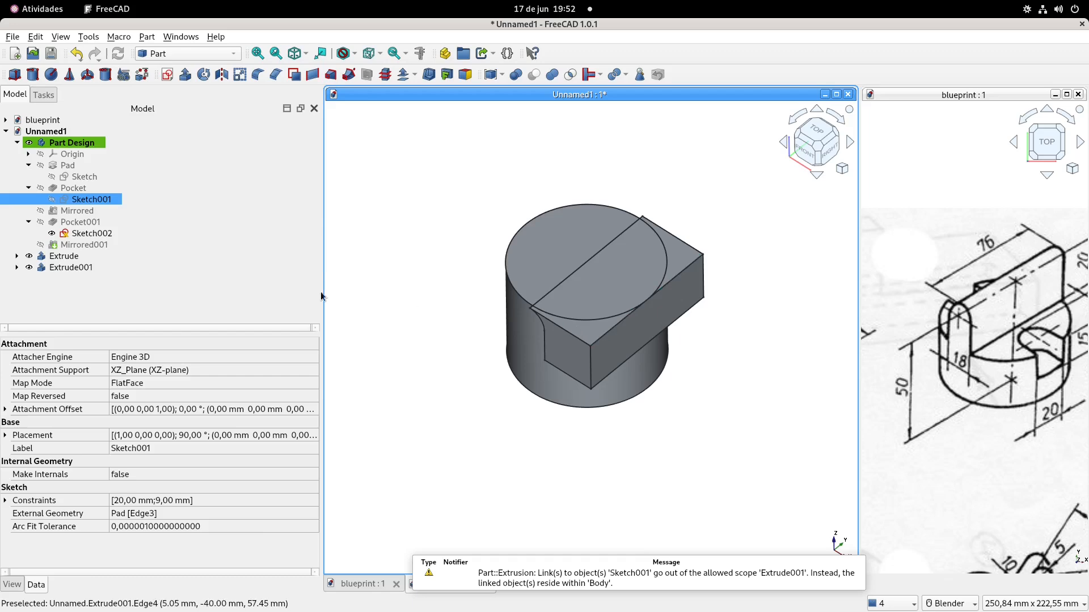
Mirror the 80 mm side block extrusion across the YZ plane to the opposite side of the cylinder
left_click(65, 269)
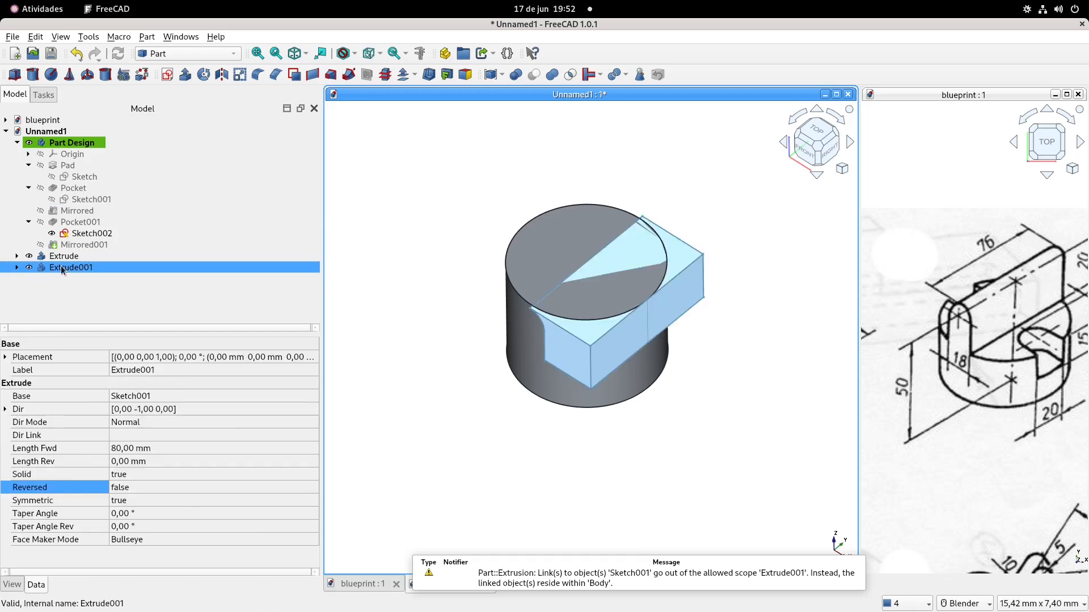
left_click(222, 75)
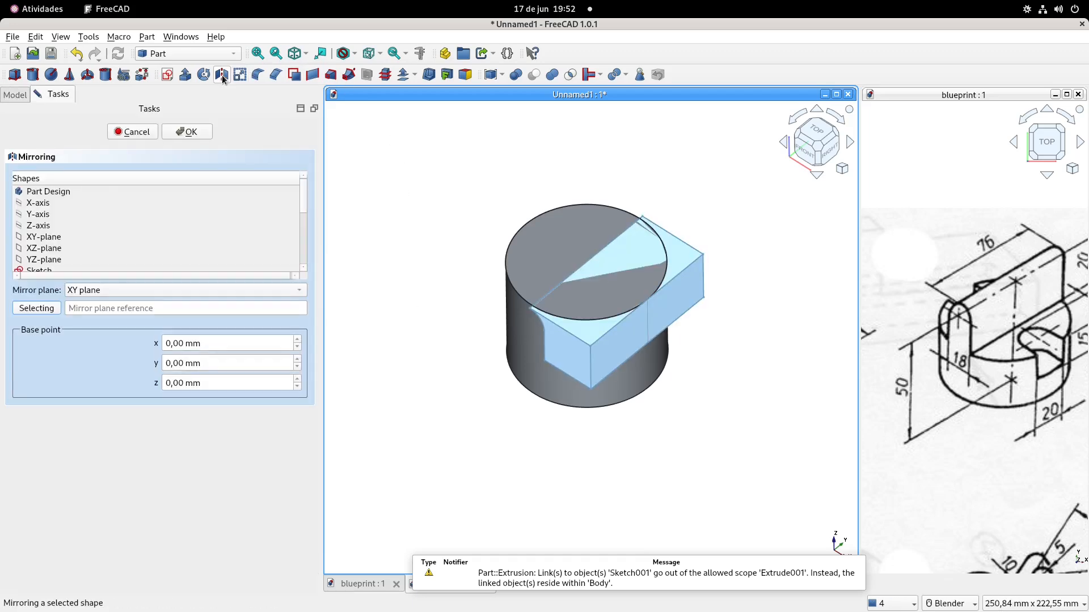
left_click(201, 292)
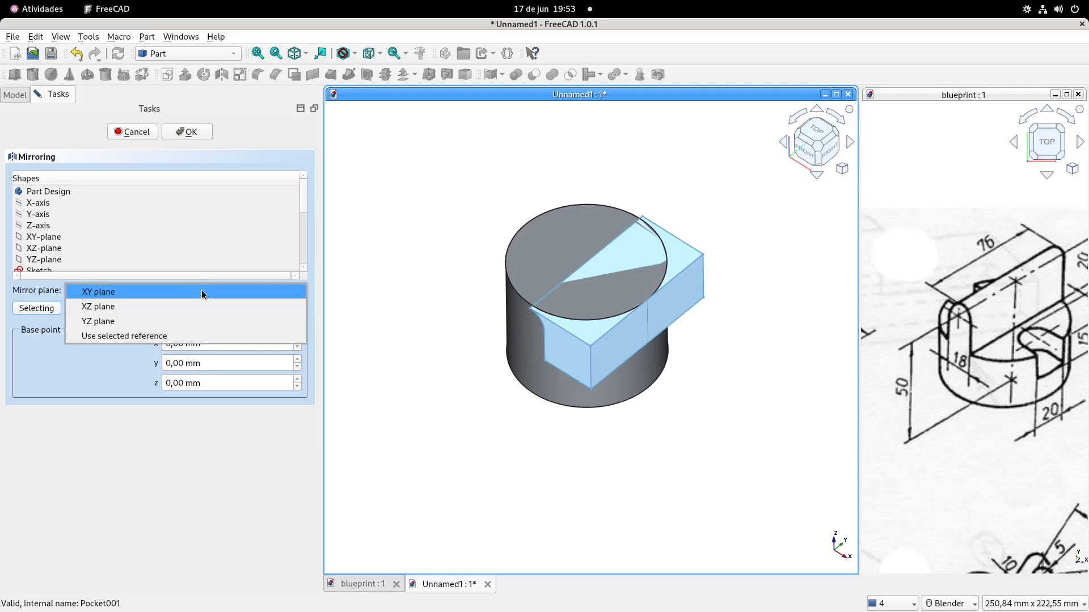
left_click(188, 323)
left_click(199, 133)
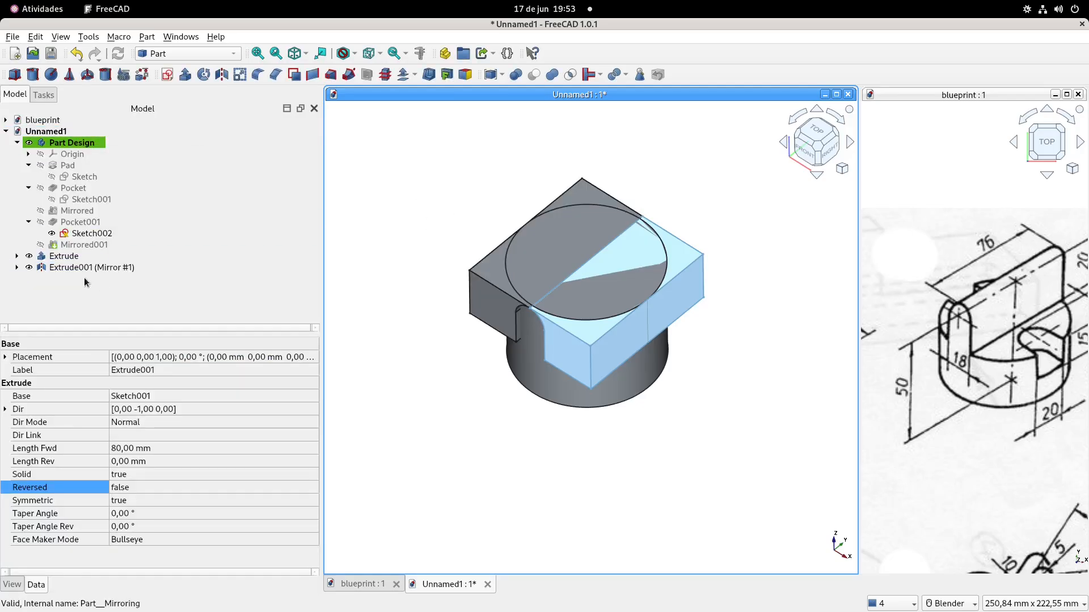
Fuse the 80 mm side block extrusion (Extrude001) and its mirrored copy into a single solid
left_click(18, 268)
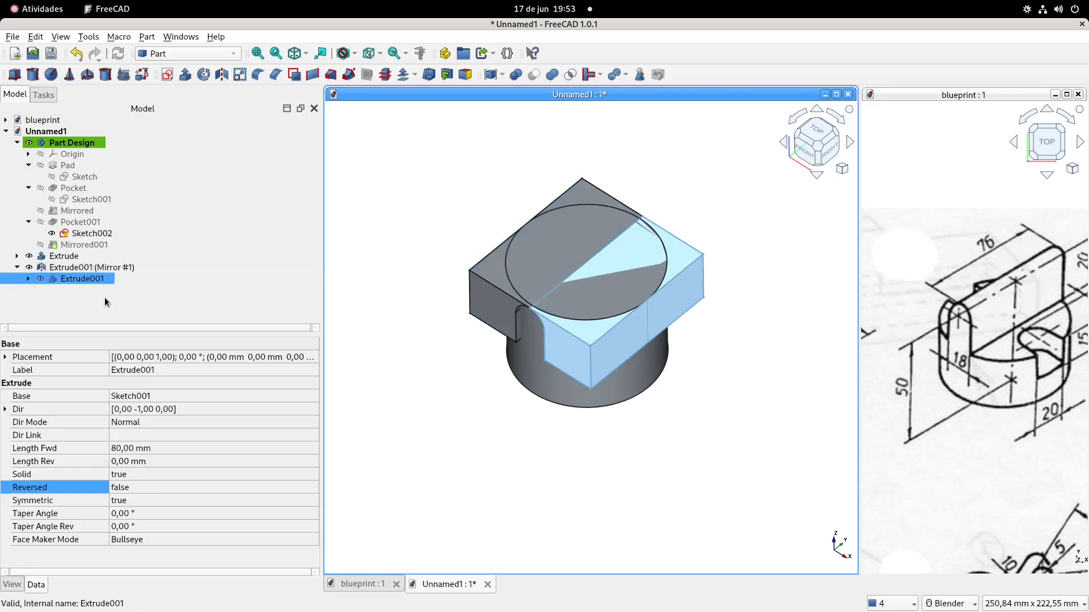
left_click(83, 270)
left_click(77, 277)
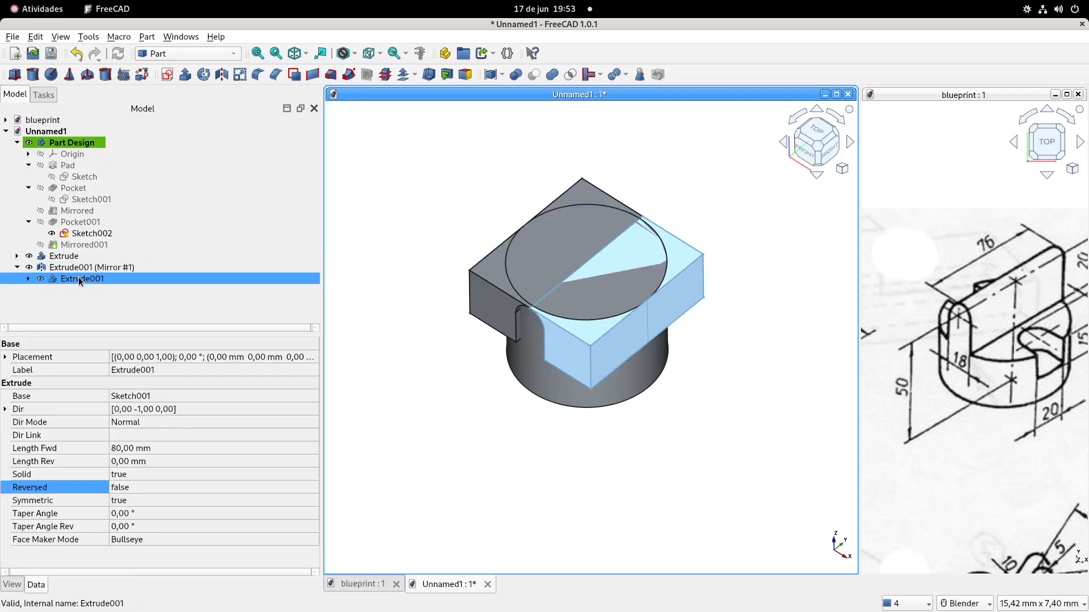
left_click(83, 267, "ctrl")
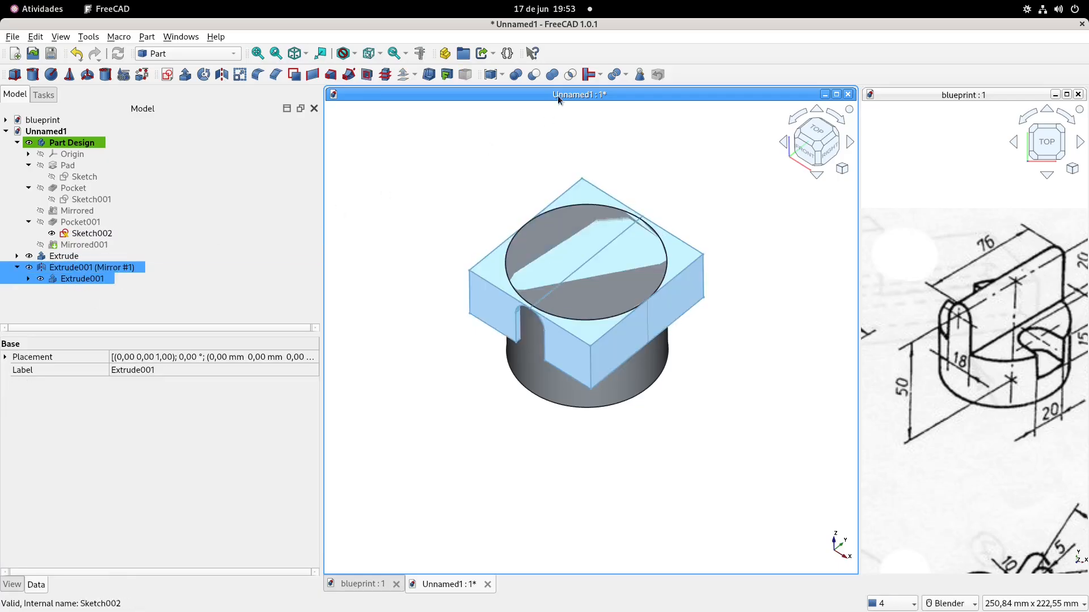
left_click(552, 75)
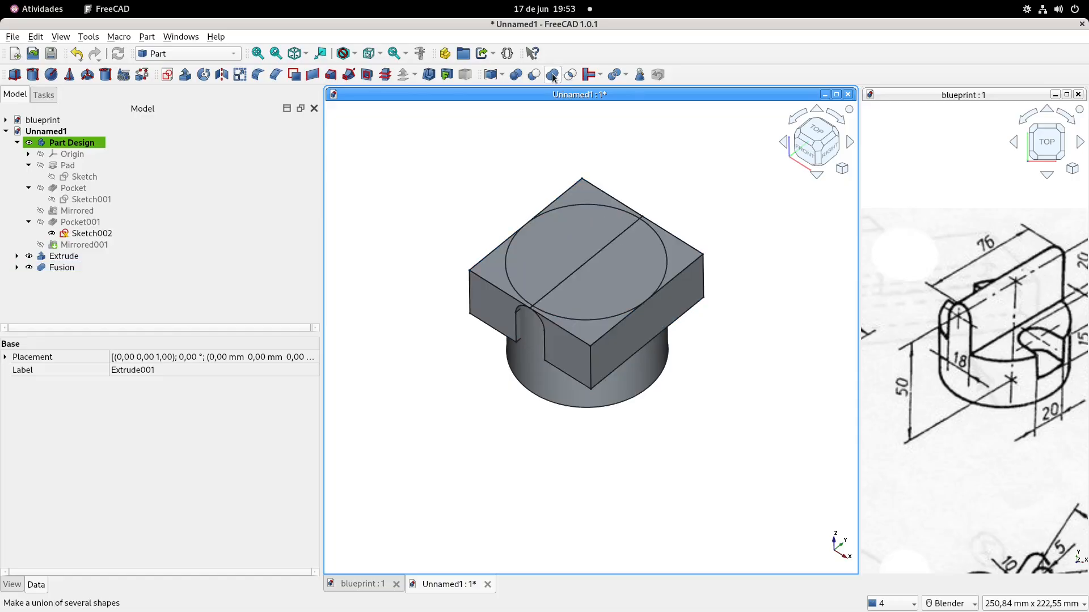
Cut the fused side blocks from the cylindrical base extrusion to leave the upright rounded plate
left_click(67, 257)
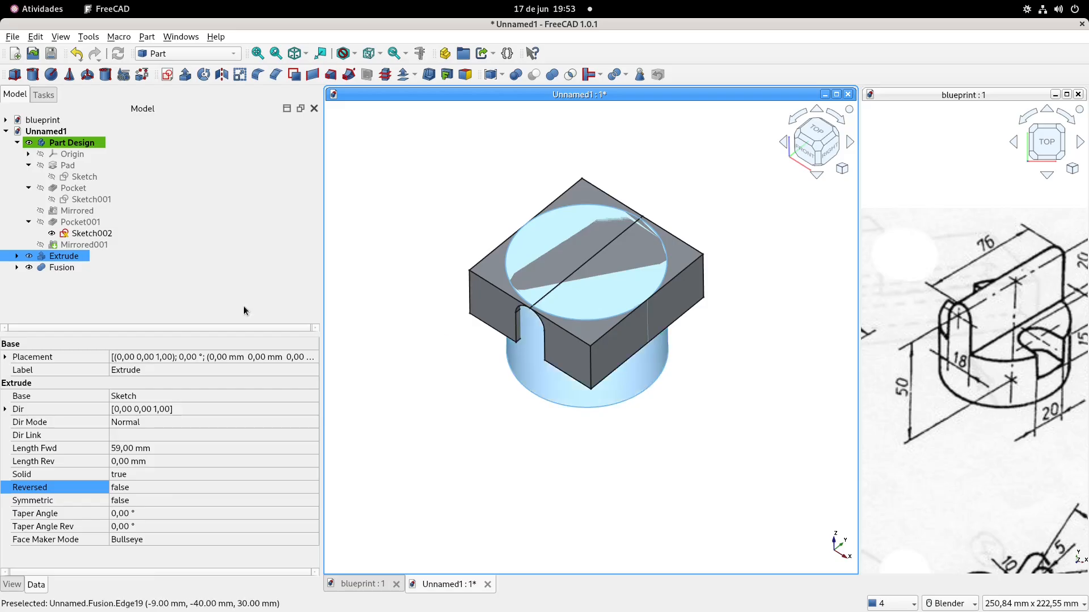
left_click(62, 269, "ctrl")
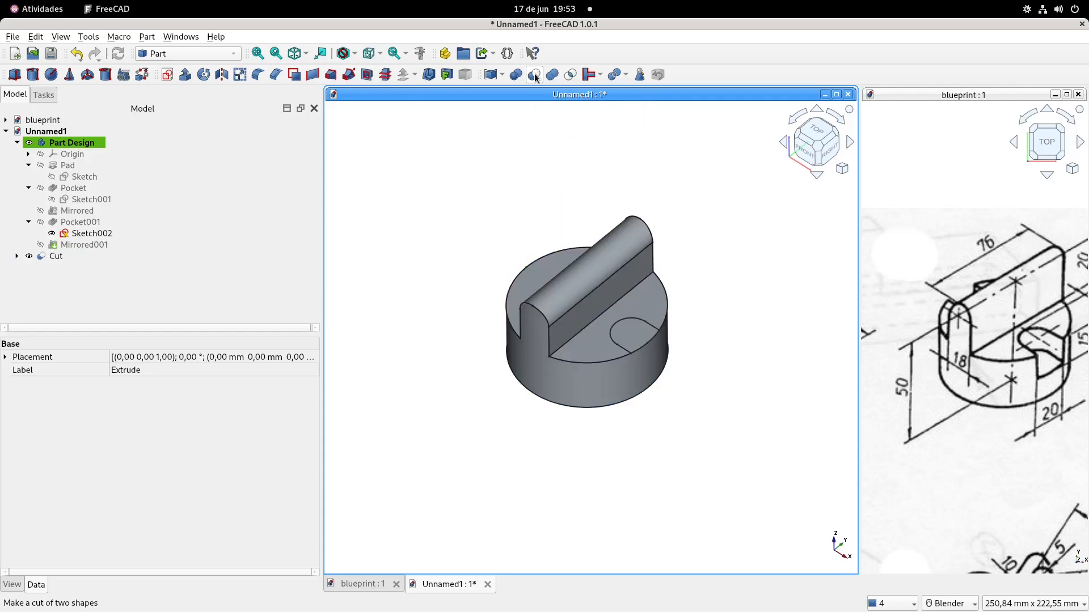
middle_click_drag(434, 217, 448, 224, "shift")
In the slot sketch (Sketch002), constrain the vertical construction line's free lower endpoint onto the slot's lower horizontal line, and close the sketch
left_click(168, 222)
left_click(88, 234)
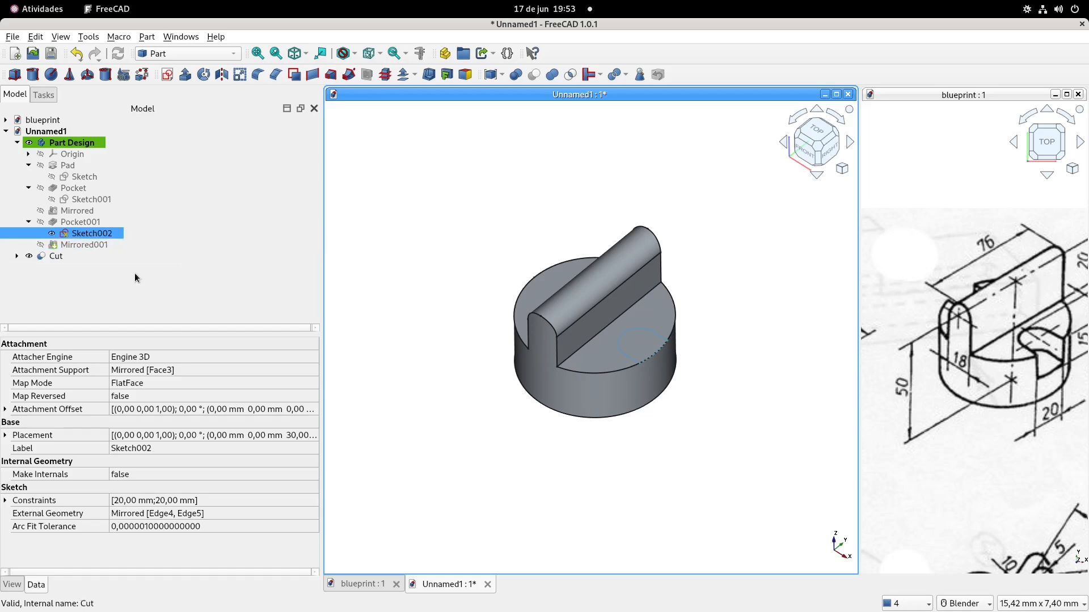
double_click(86, 234)
scroll(626, 433, "up", 5)
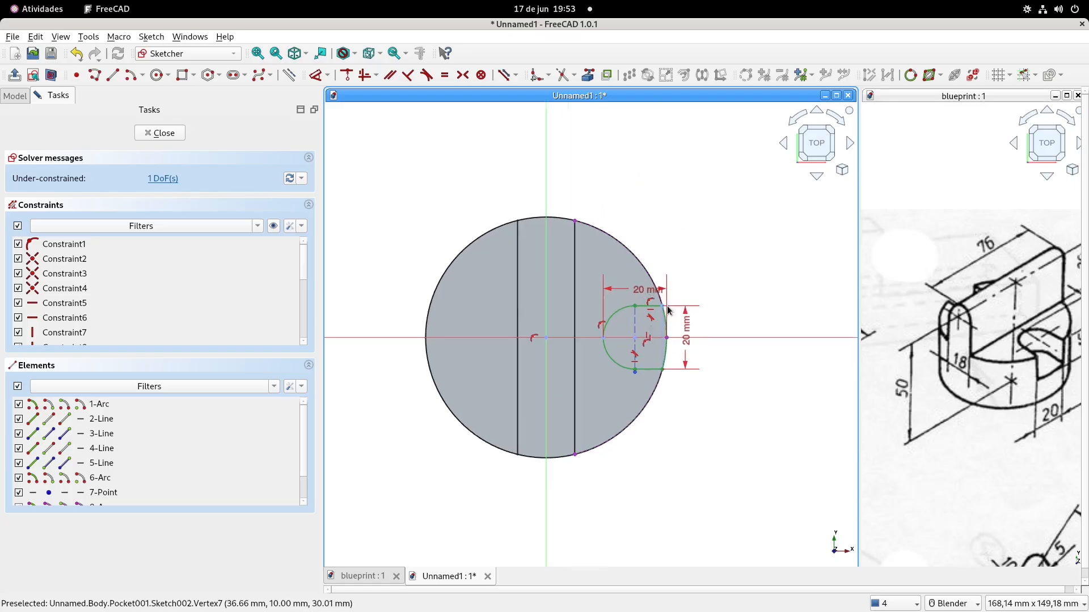
scroll(625, 432, "up", 4)
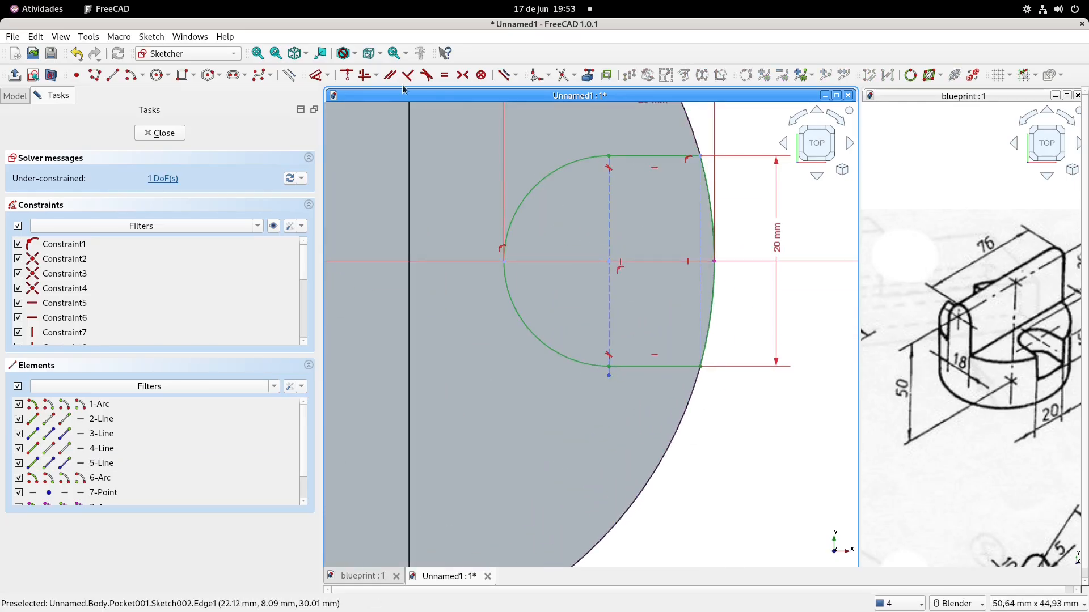
left_click(346, 76)
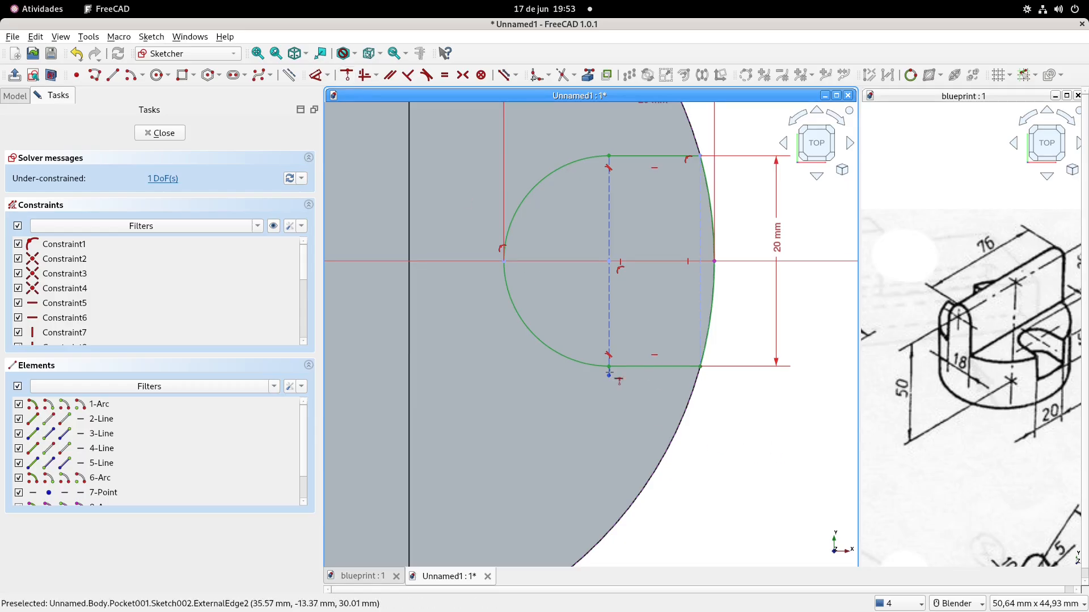
left_click_drag(611, 380, 614, 322)
left_click(609, 316)
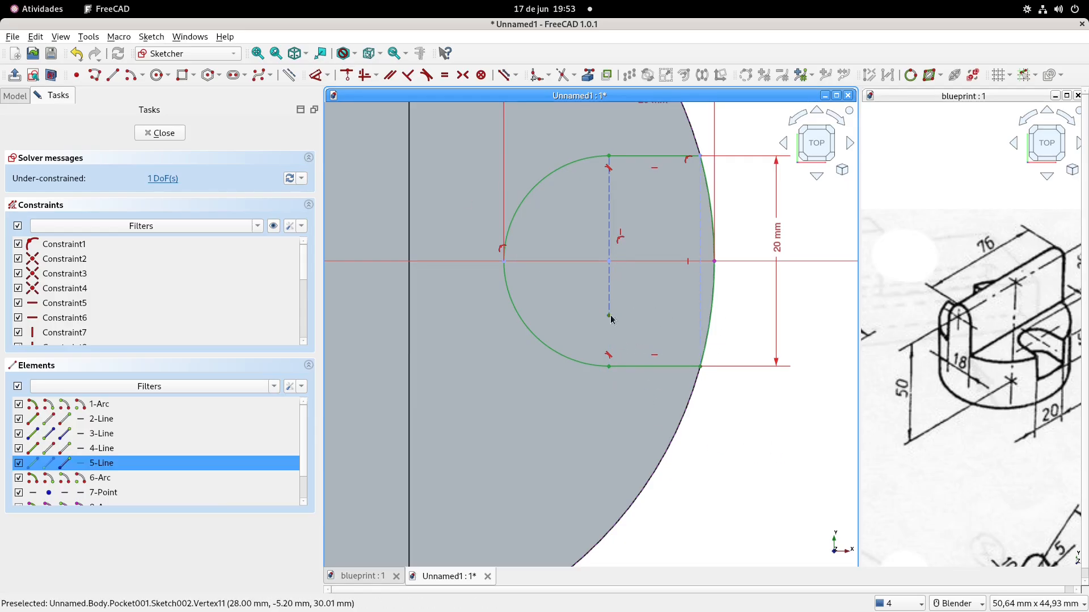
left_click(627, 367)
left_click(346, 75)
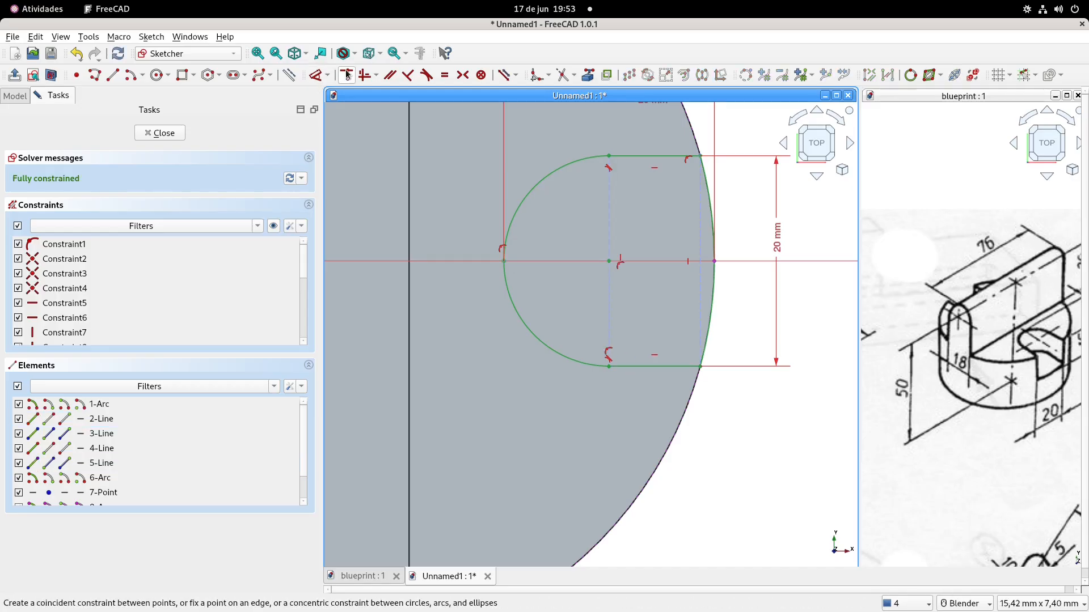
left_click(173, 135)
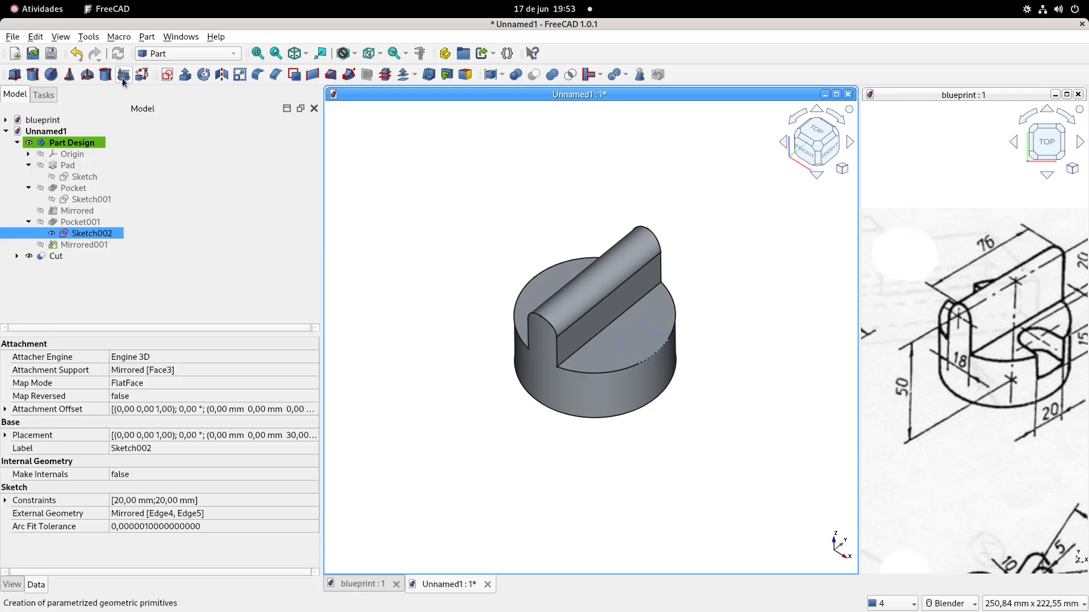
Extrude the slot sketch (Sketch002) along its normal by 15 mm as a solid
left_click(185, 75)
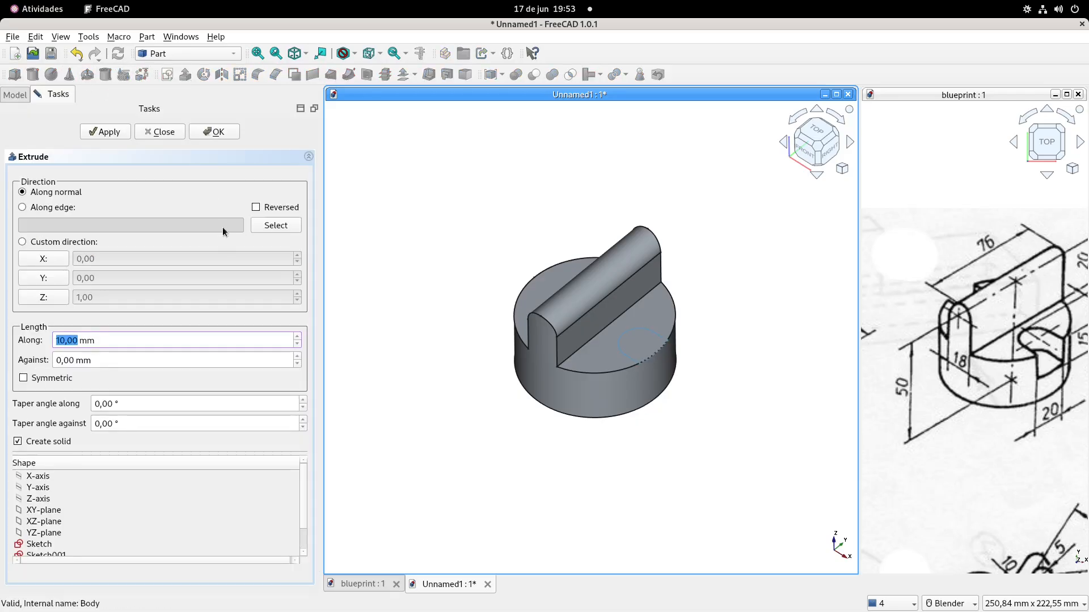
left_click_drag(126, 339, 0, 343)
type("15")
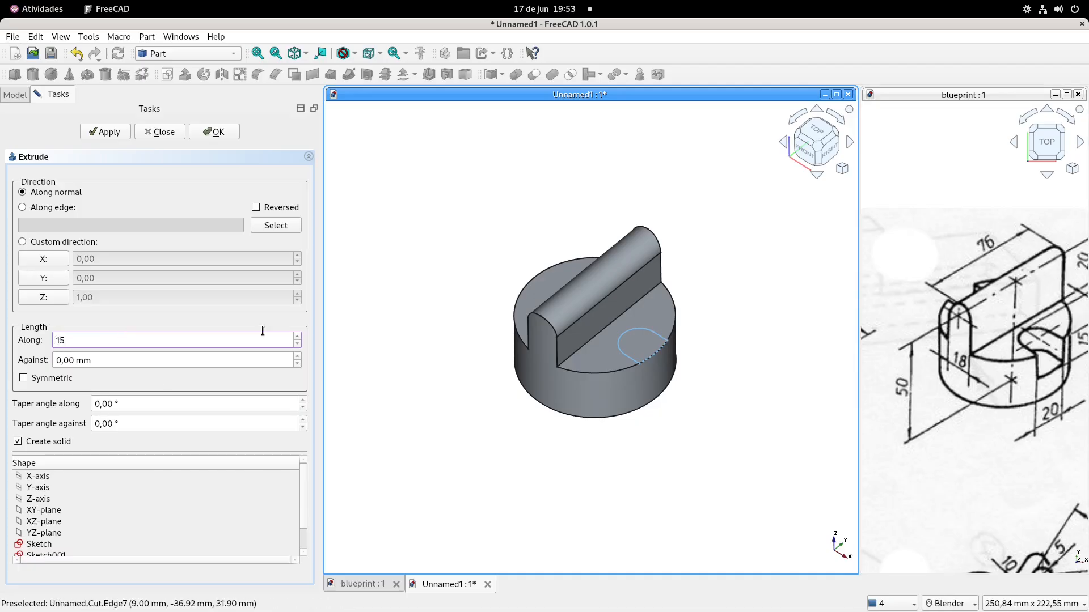
left_click(218, 132)
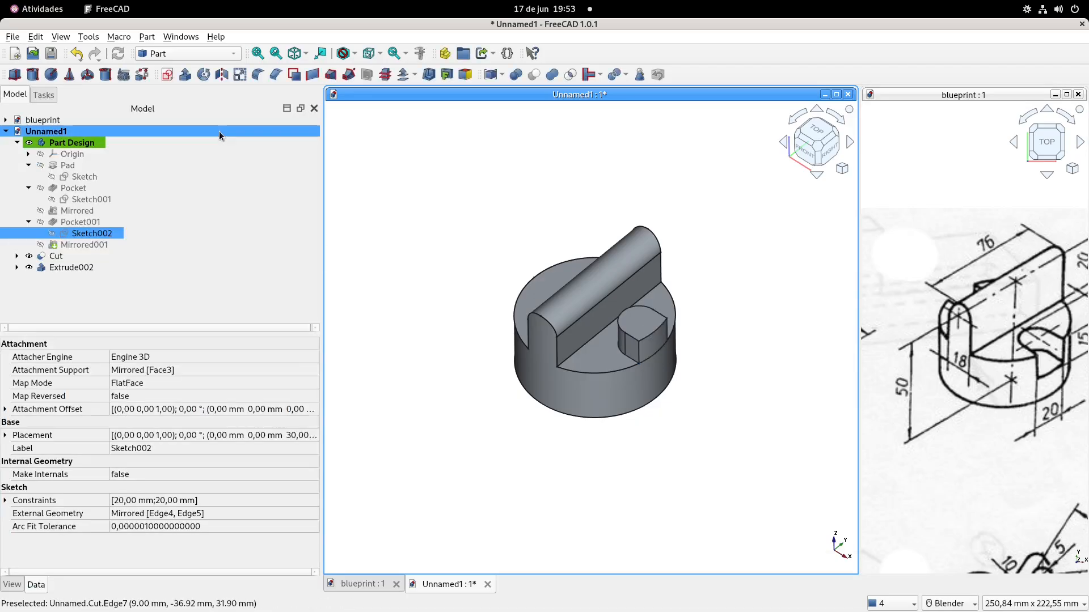
Reverse the 15 mm slot extrusion into the base by setting its Reversed property to true
left_click(69, 267)
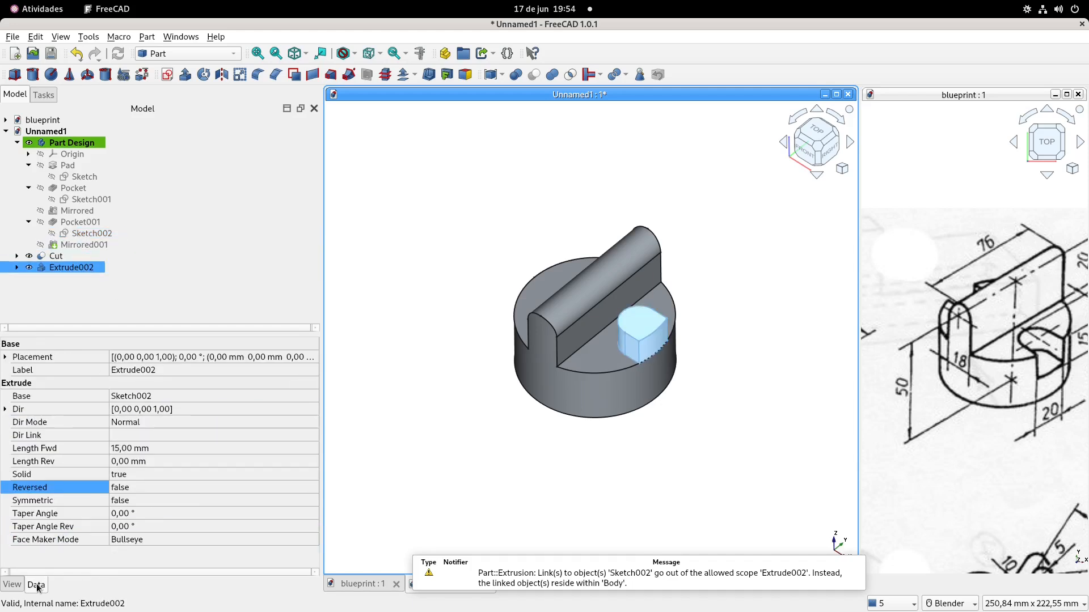
left_click(141, 486)
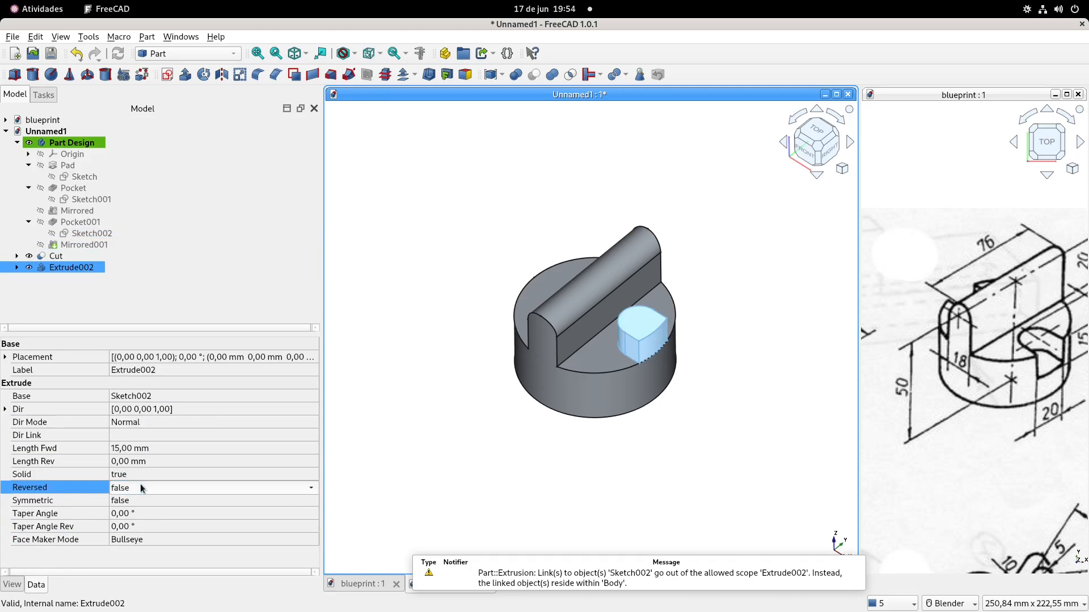
left_click(140, 486)
left_click(146, 502)
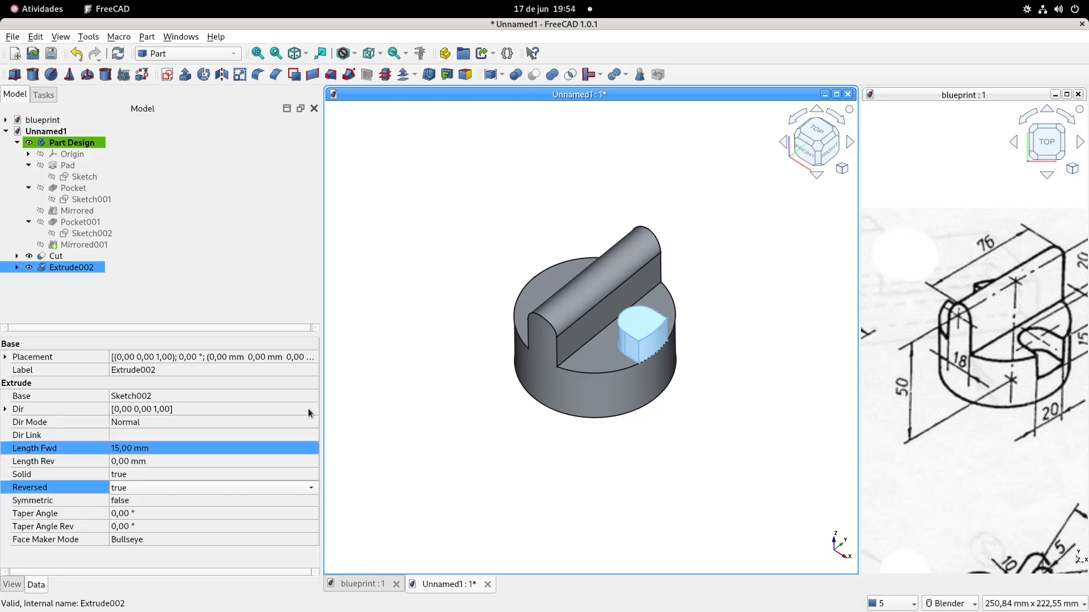
left_click(397, 342)
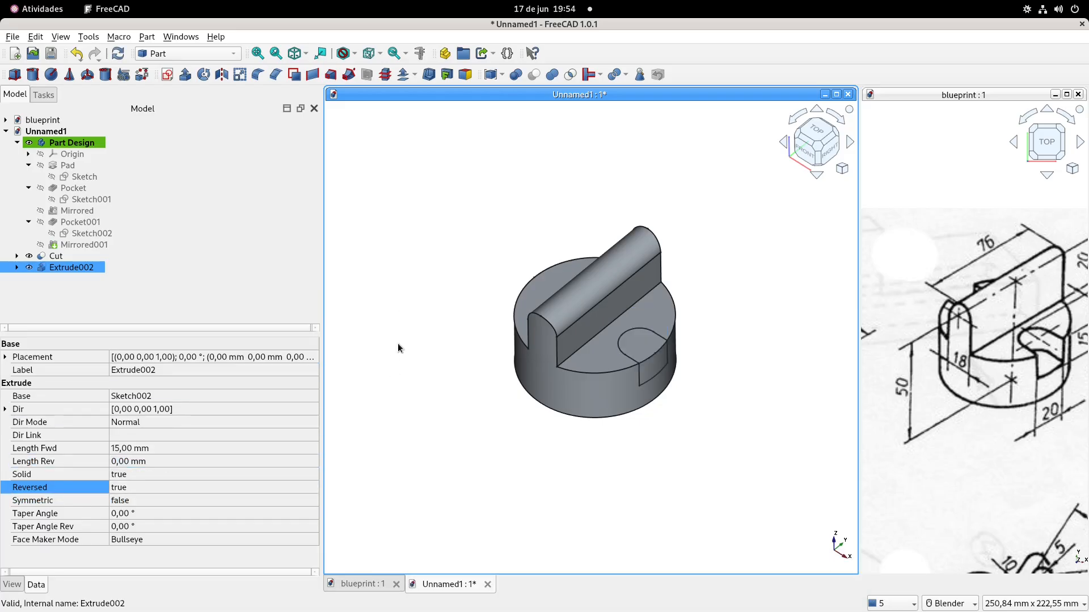
Mirror the 15 mm slot extrusion across the YZ plane to the opposite side of the base
left_click(65, 267)
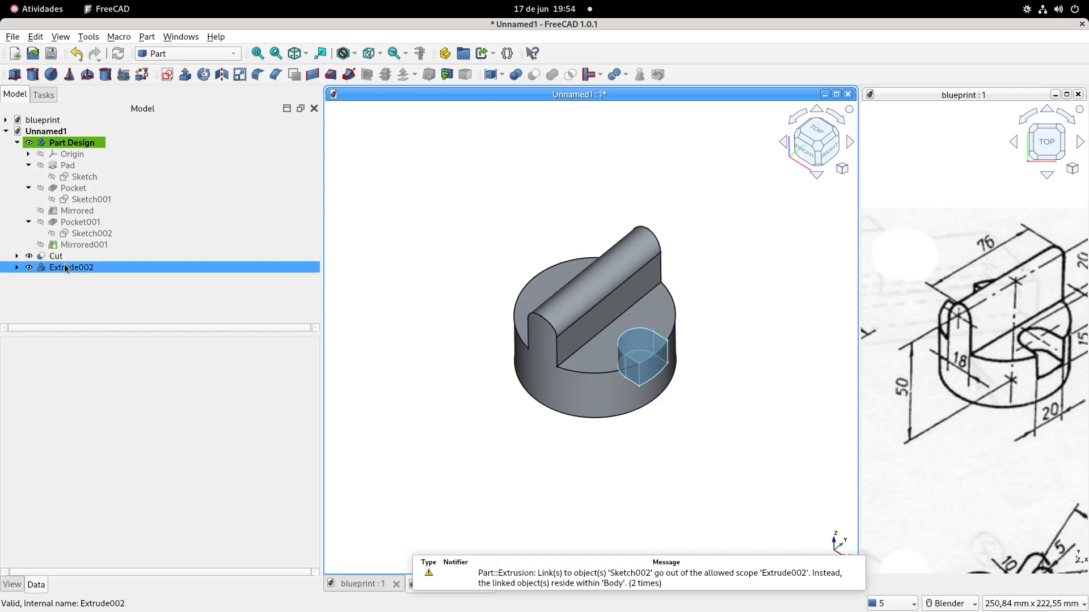
left_click(221, 75)
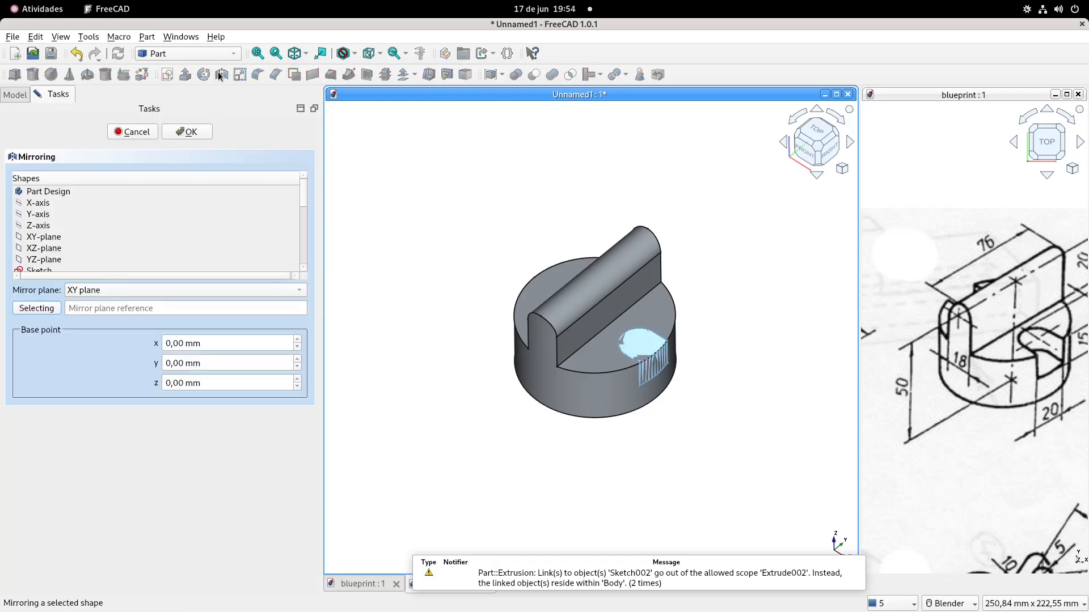
left_click(176, 290)
left_click(175, 306)
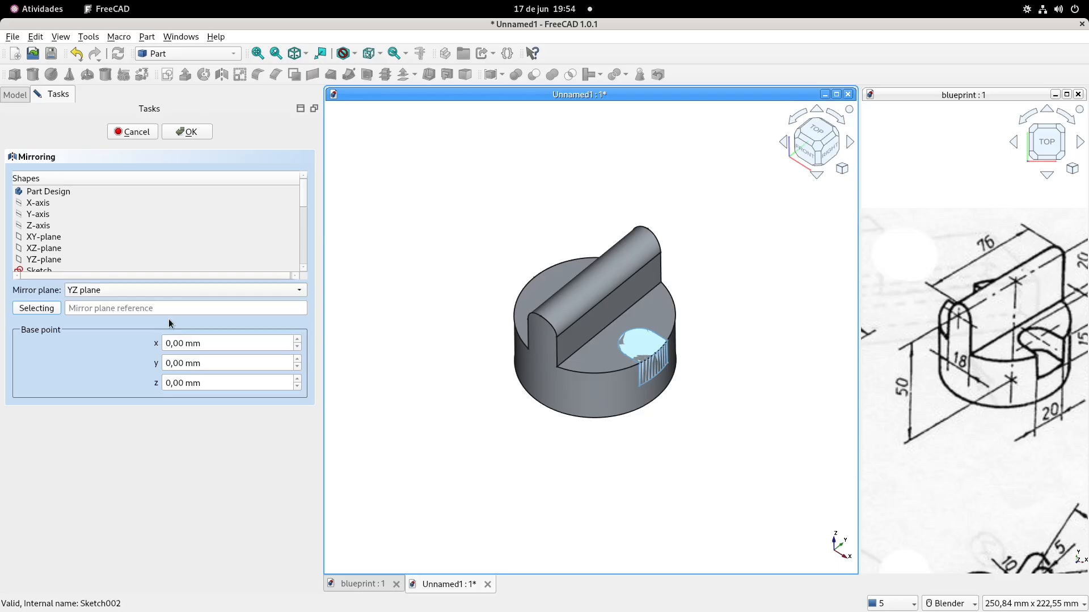
left_click(198, 132)
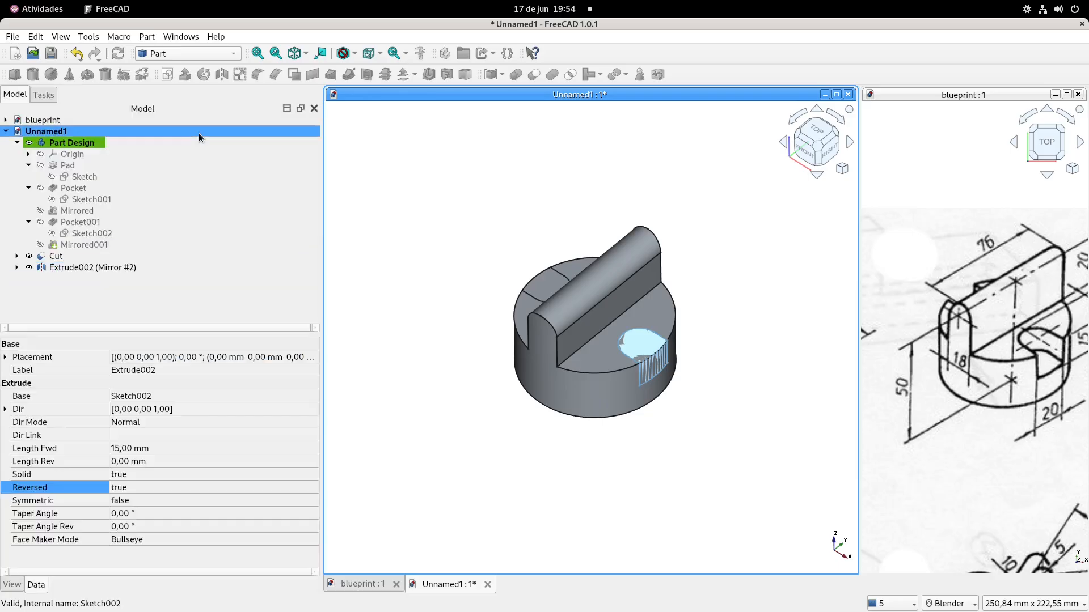
Fuse the slot extrusion (Extrude002) and its mirrored copy into a single cutting solid
left_click(17, 267)
left_click(103, 278)
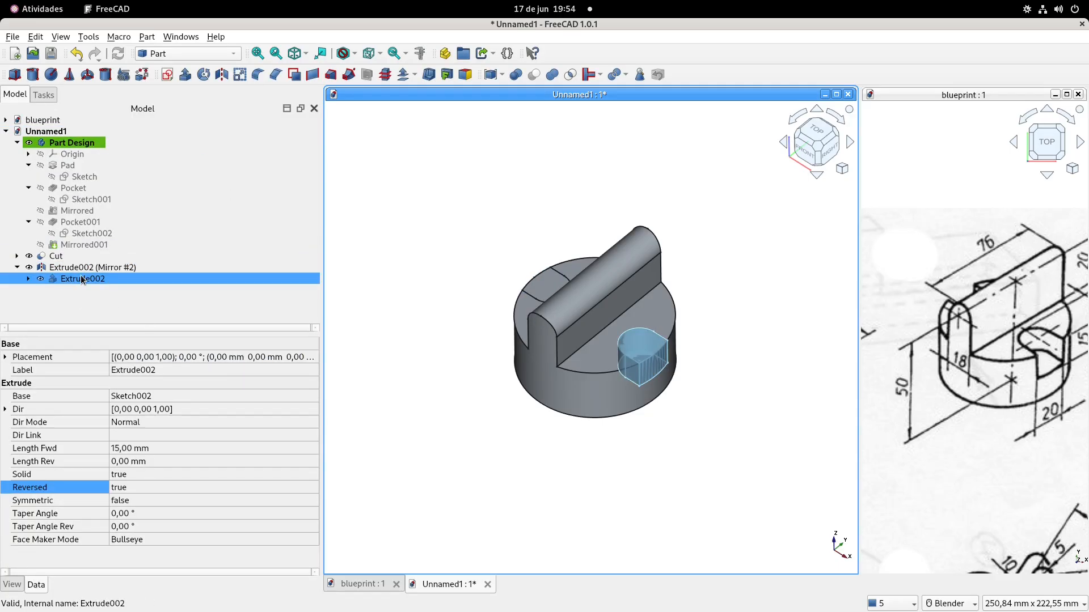
left_click(86, 267, "ctrl")
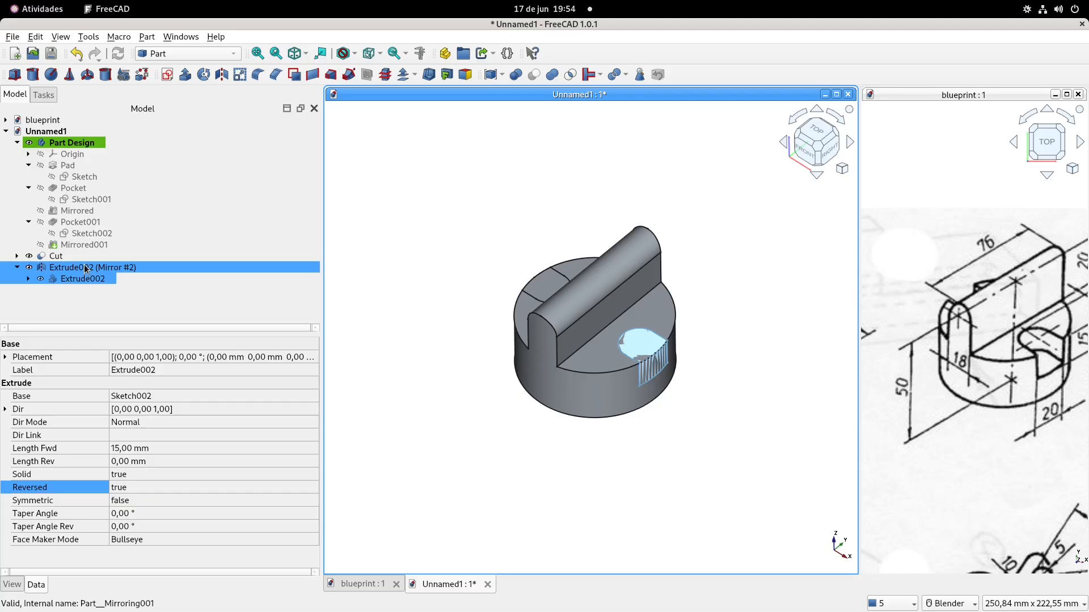
left_click(553, 75)
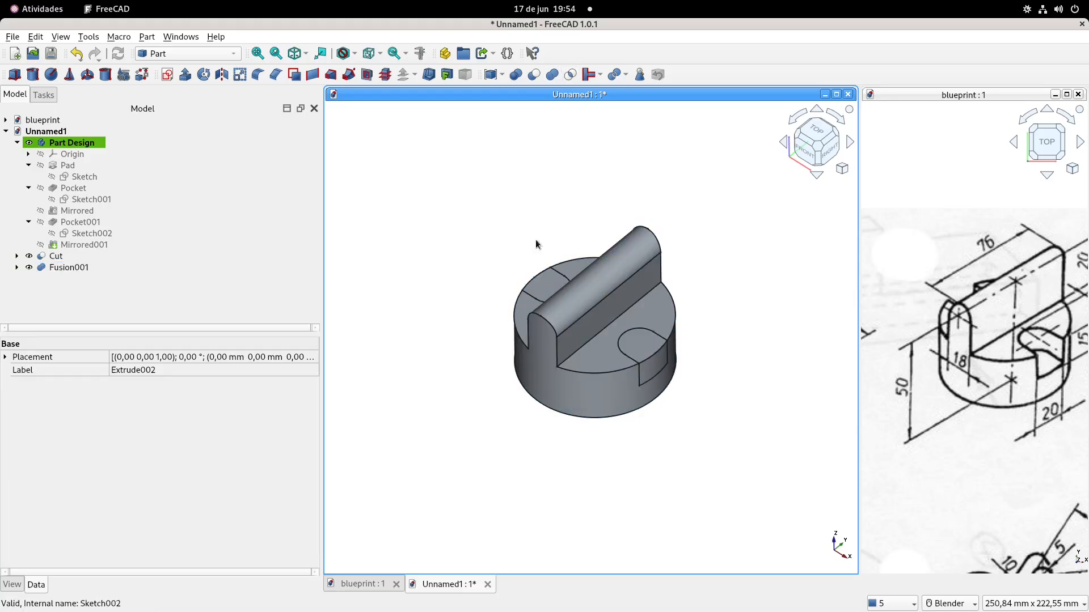
Cut the fused slot solids from the base with the upright plate to open both side slots
left_click(60, 257)
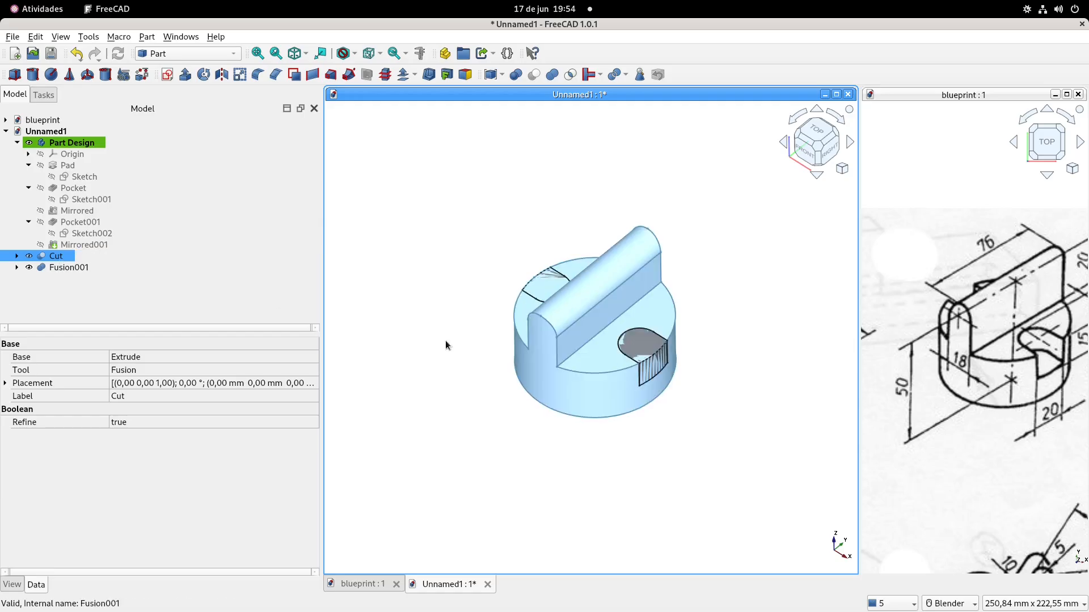
left_click(62, 267, "ctrl")
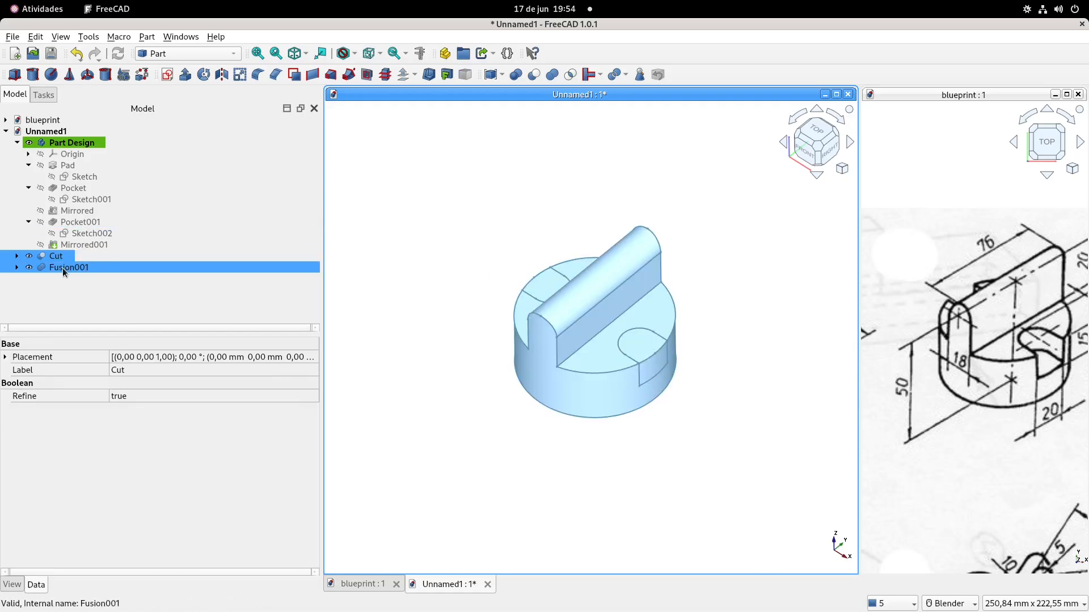
left_click(534, 75)
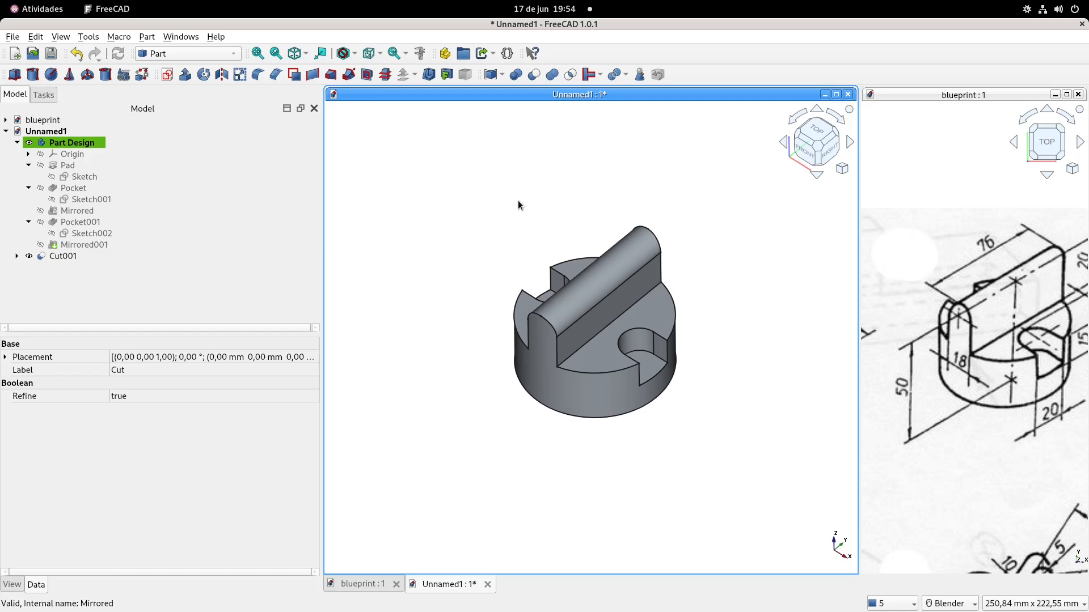
Create a group named "Part - Group" in the document and move the finished slotted part (Cut001) into it
left_click(17, 143)
left_click(60, 178)
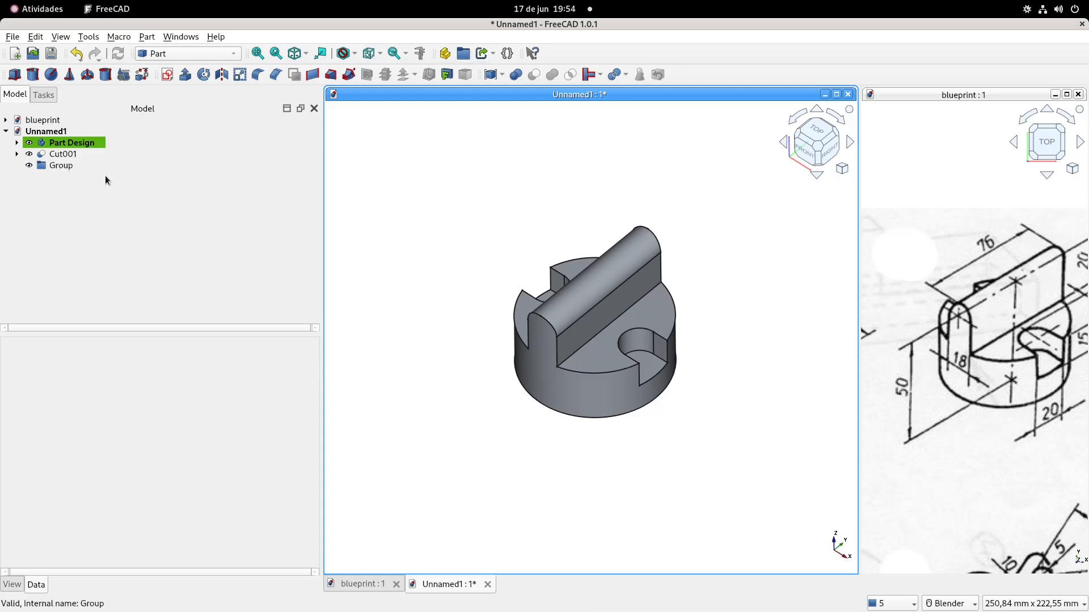
left_click(59, 166)
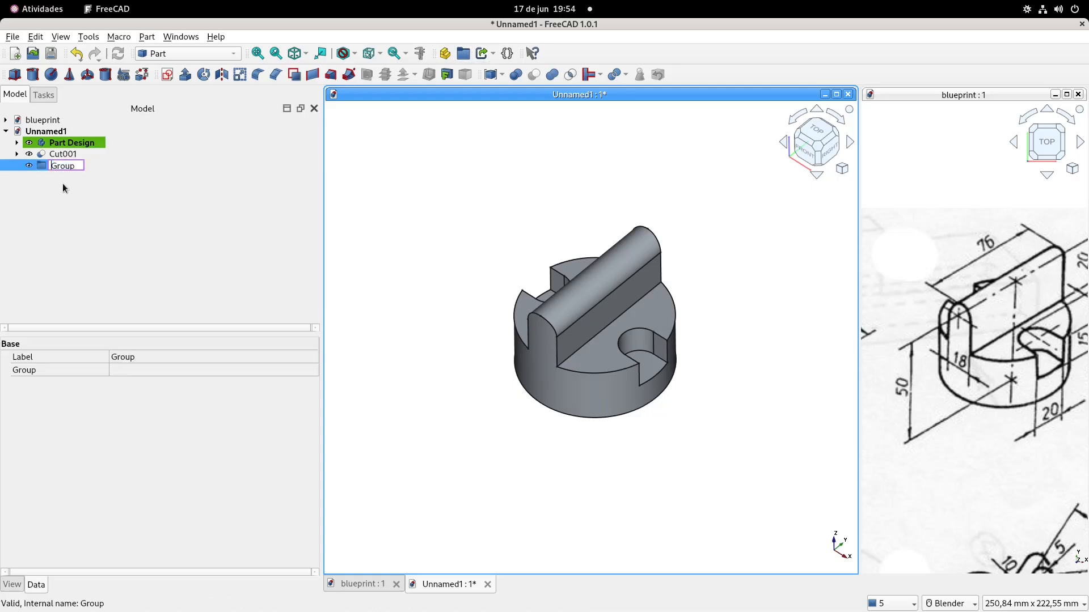
type("Part - Gr")
key("Return")
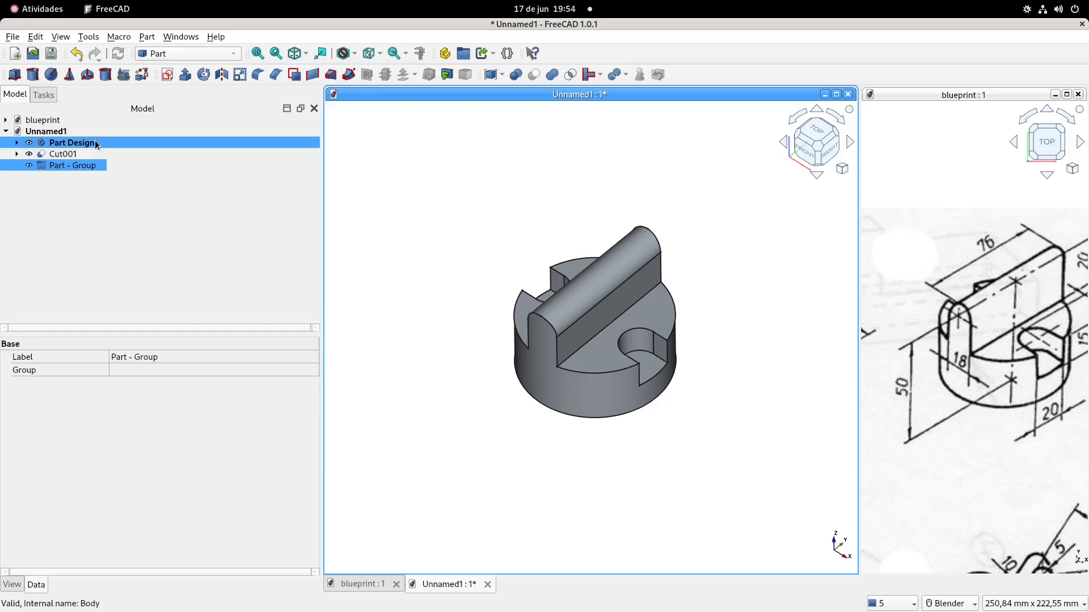
left_click_drag(65, 155, 67, 165)
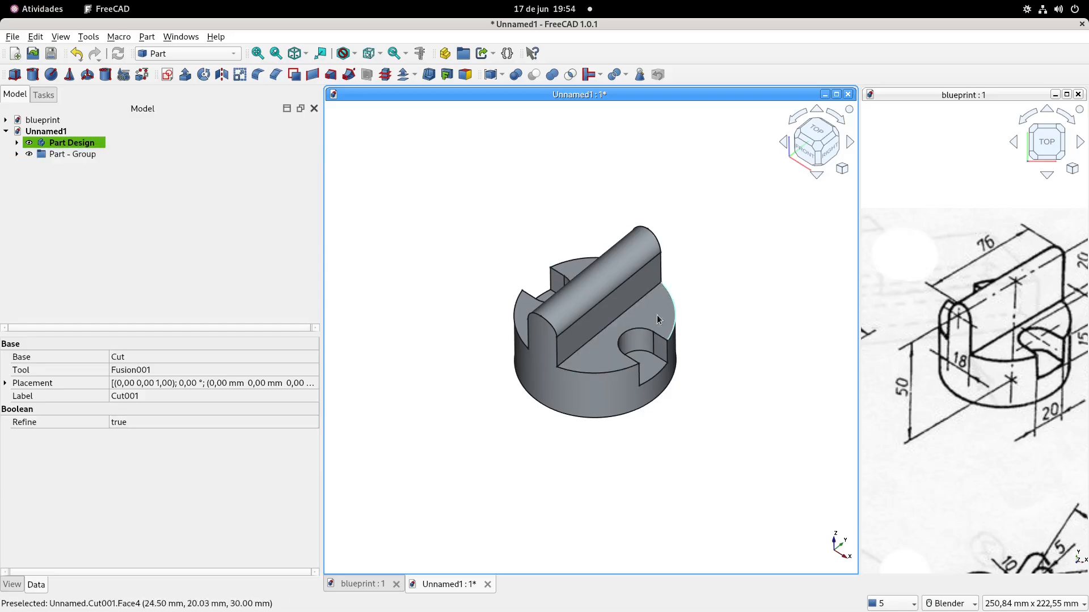
left_click(85, 145)
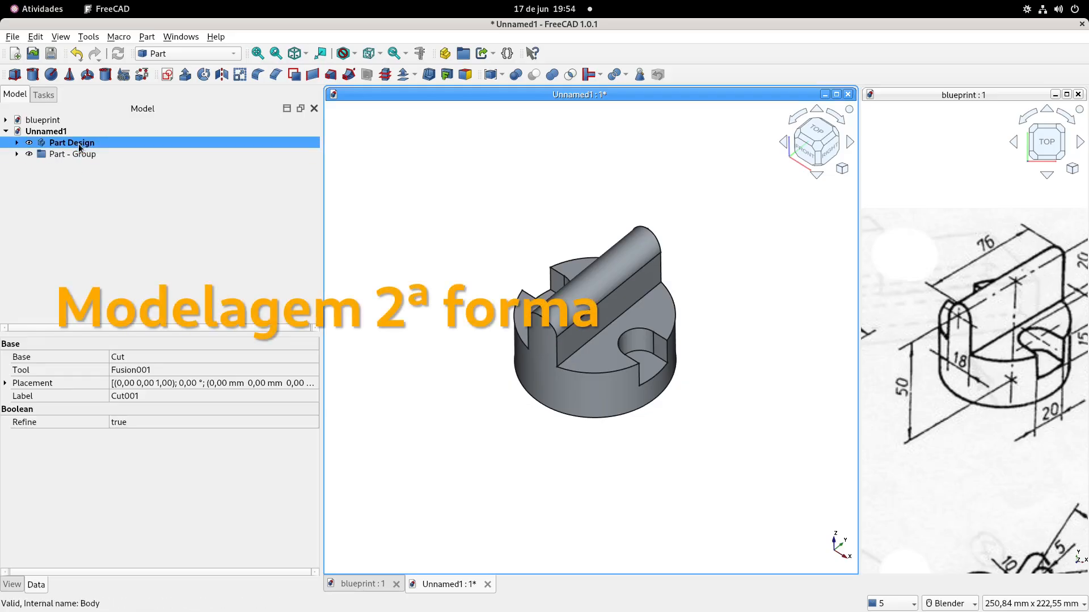
Hide the Part - Group and the Part Design body in the 3D view
left_click(74, 152)
key("space")
left_click(78, 145)
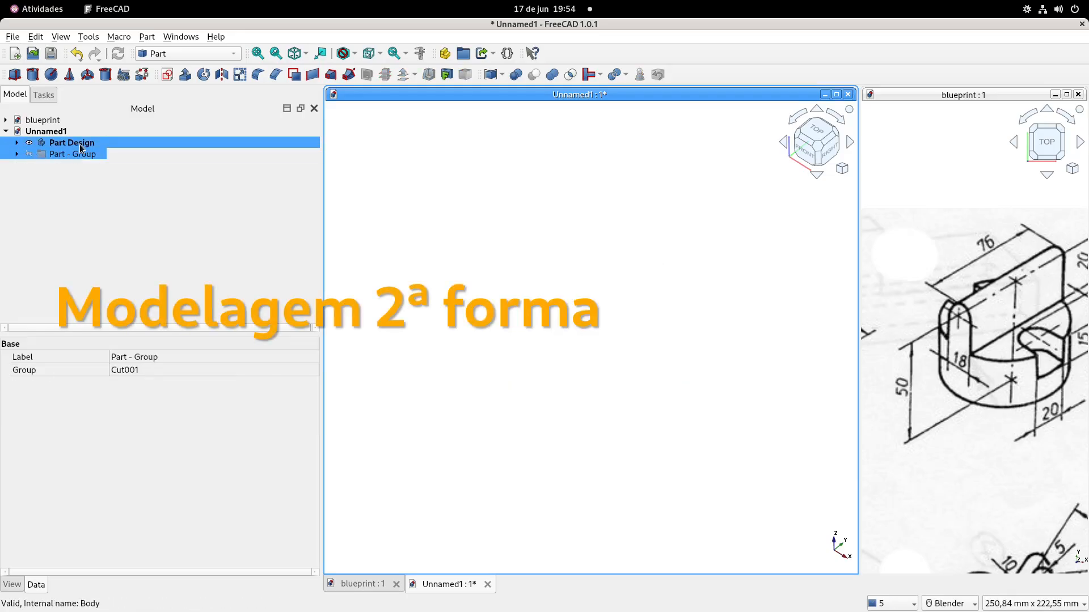
left_click(539, 231)
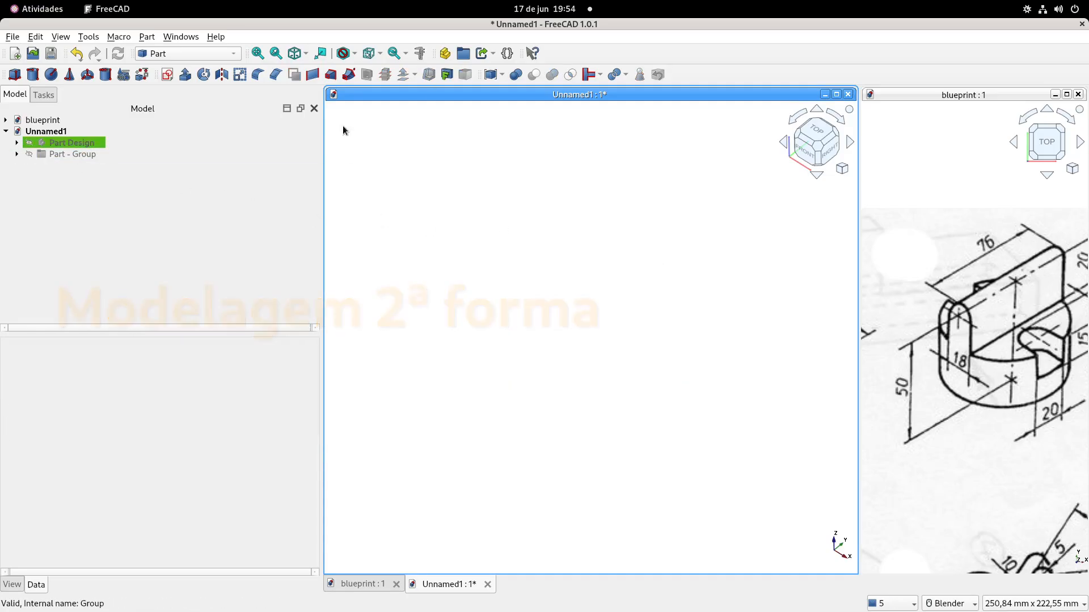
Switch to the Part Design workbench and create a new body in the Unnamed1 document
left_click(193, 51)
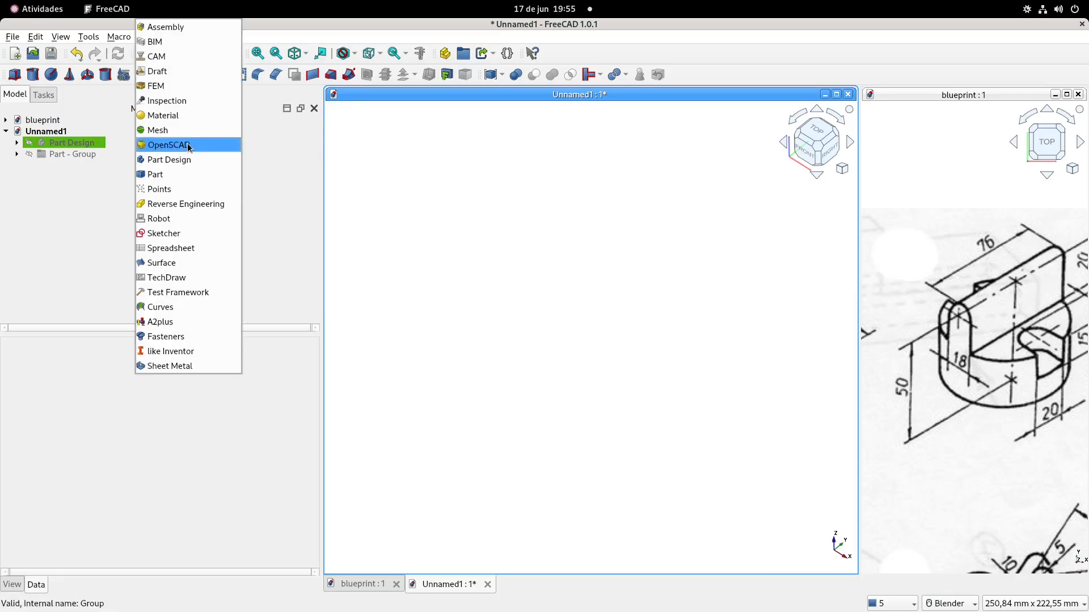
left_click(179, 158)
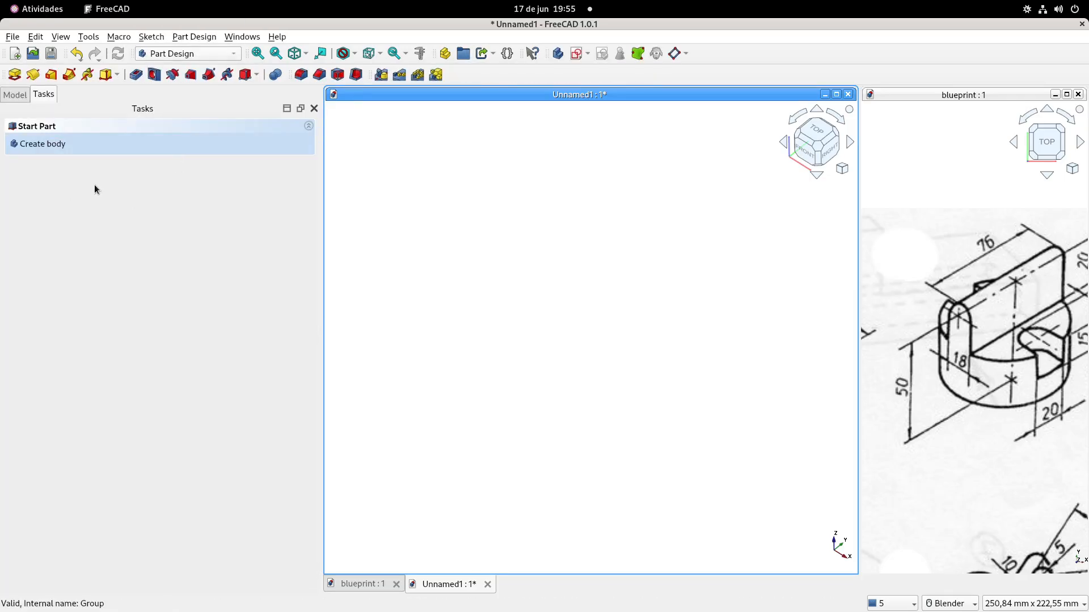
left_click(44, 144)
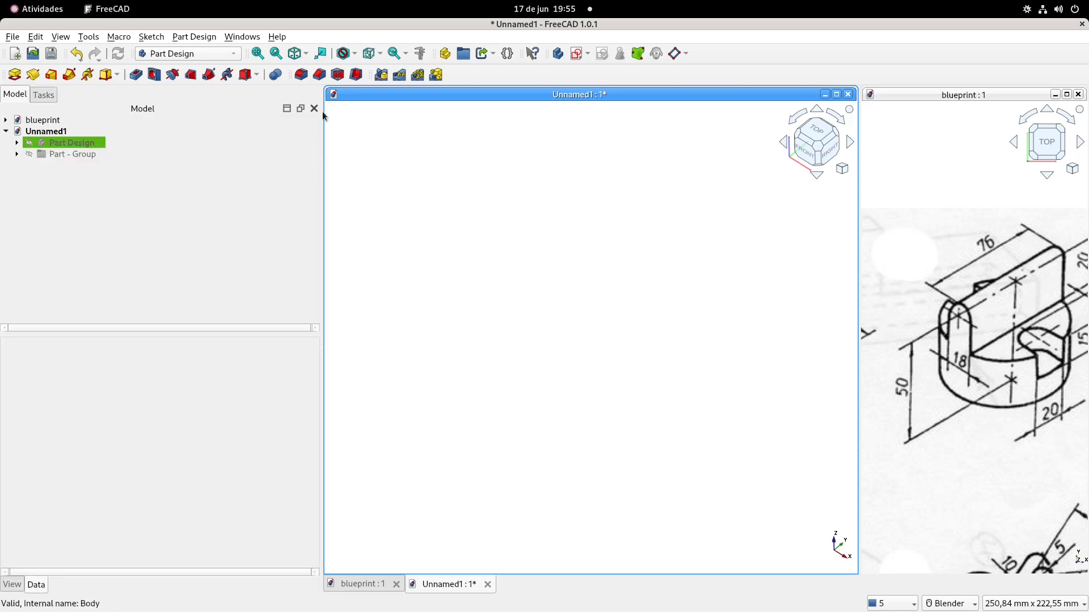
left_click(558, 53)
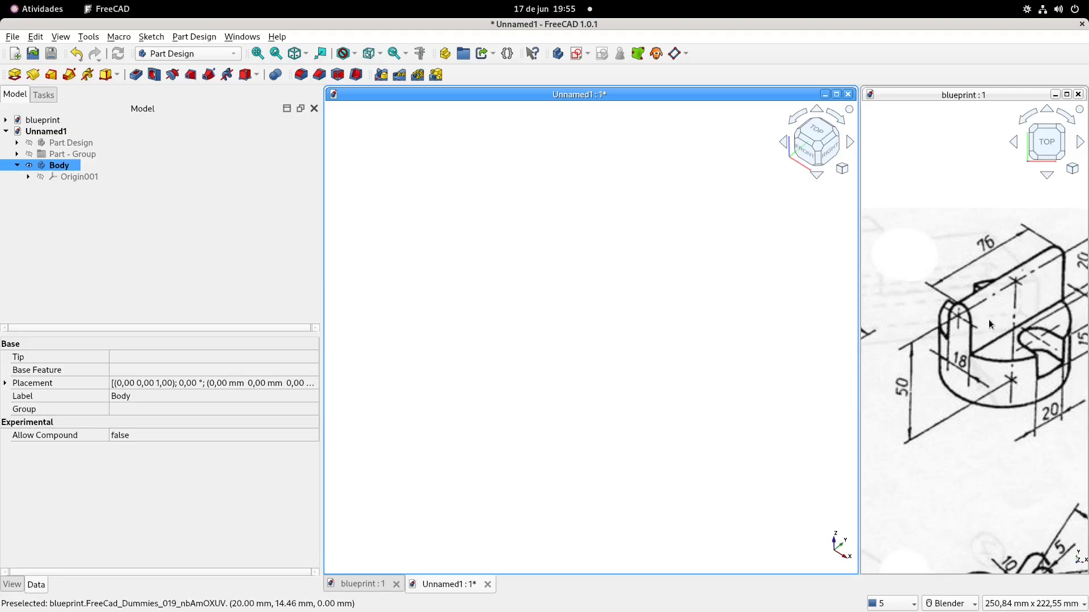
middle_click_drag(1002, 329, 972, 315, "shift")
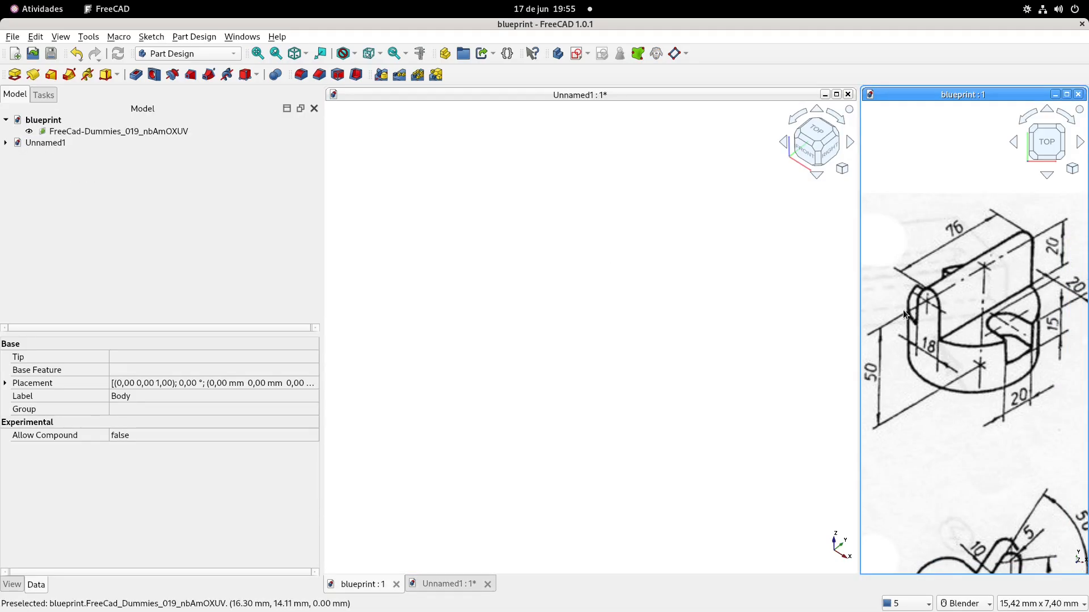
left_click(426, 240)
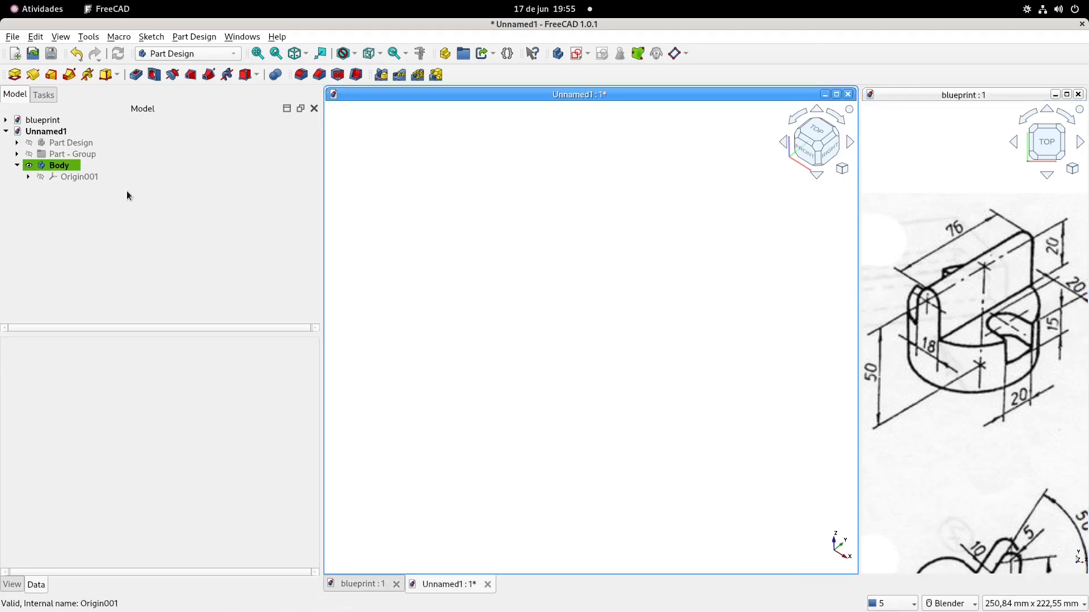
Copy Sketch, Sketch001 and Sketch002 from the Part Design body, leaving out all their dependencies
left_click(100, 155)
left_click(62, 144)
left_click(17, 143)
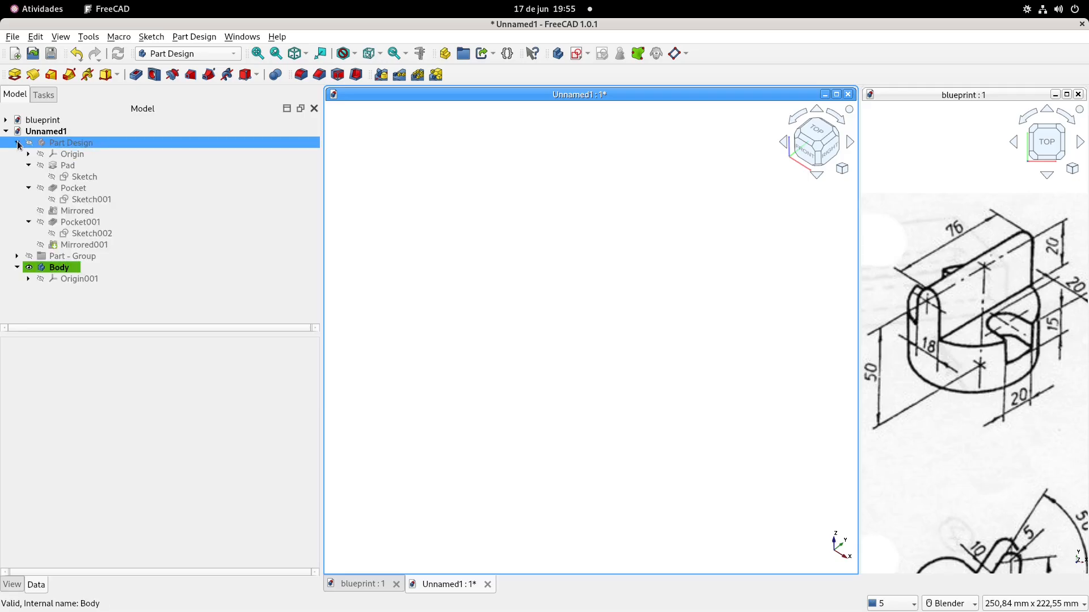
left_click(86, 177)
left_click(90, 200, "ctrl")
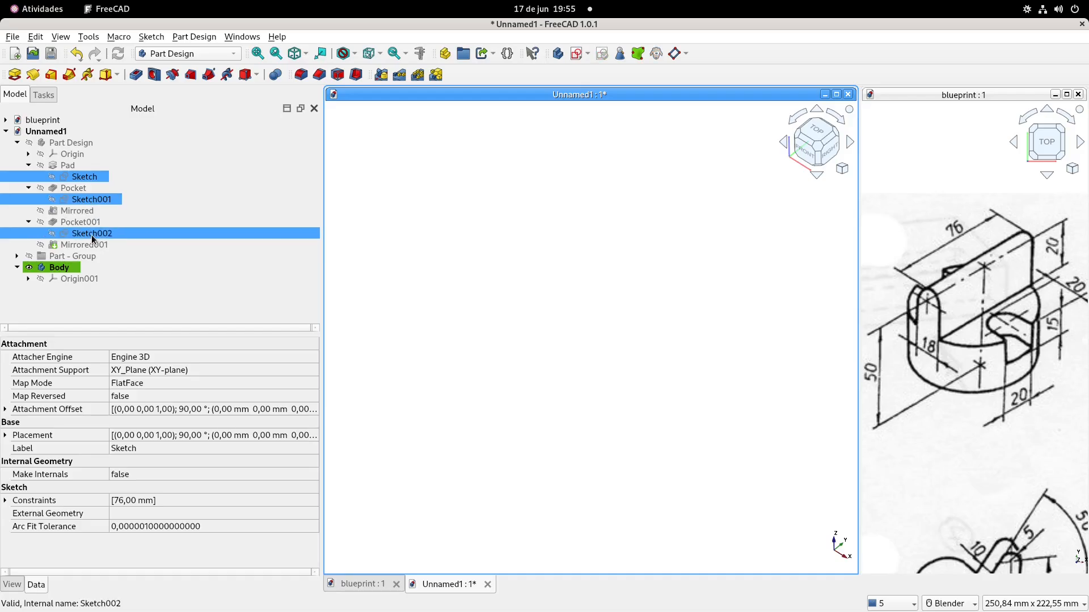
right_click(91, 235)
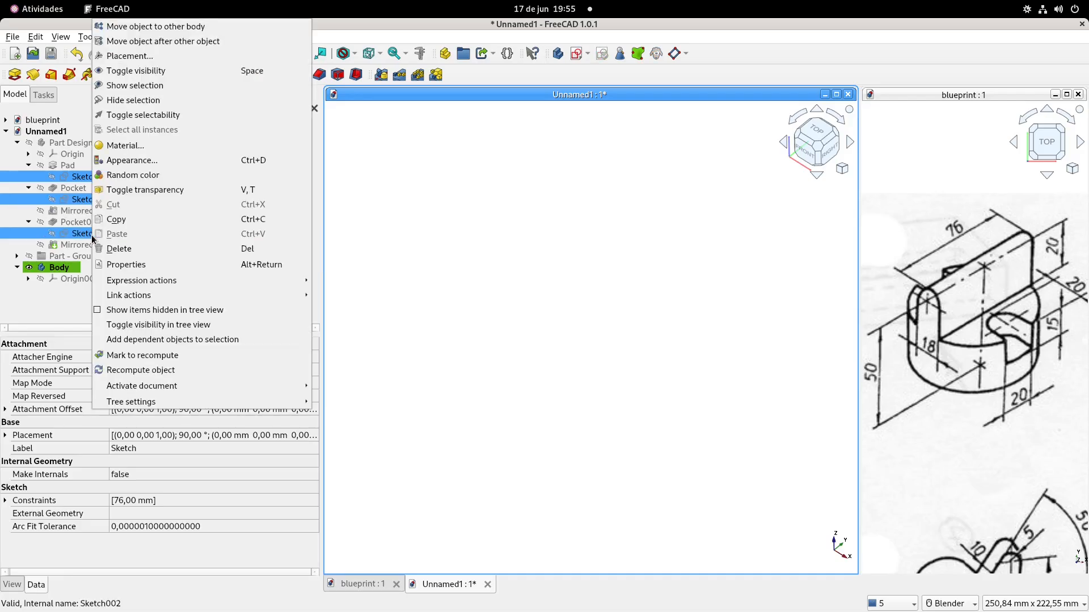
left_click(119, 220)
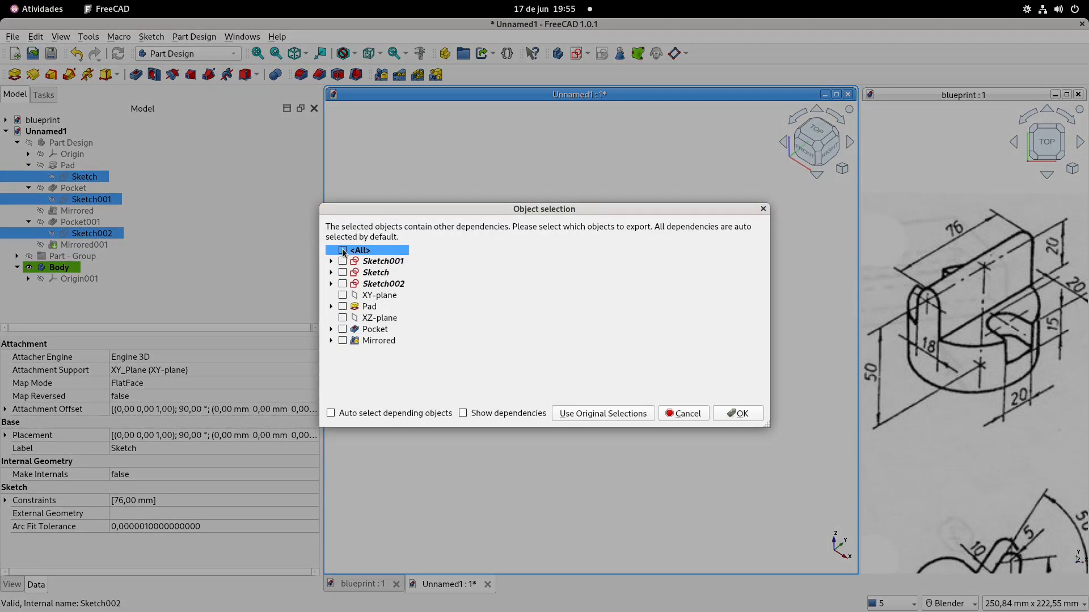
left_click(343, 261)
left_click(342, 273)
left_click(343, 284)
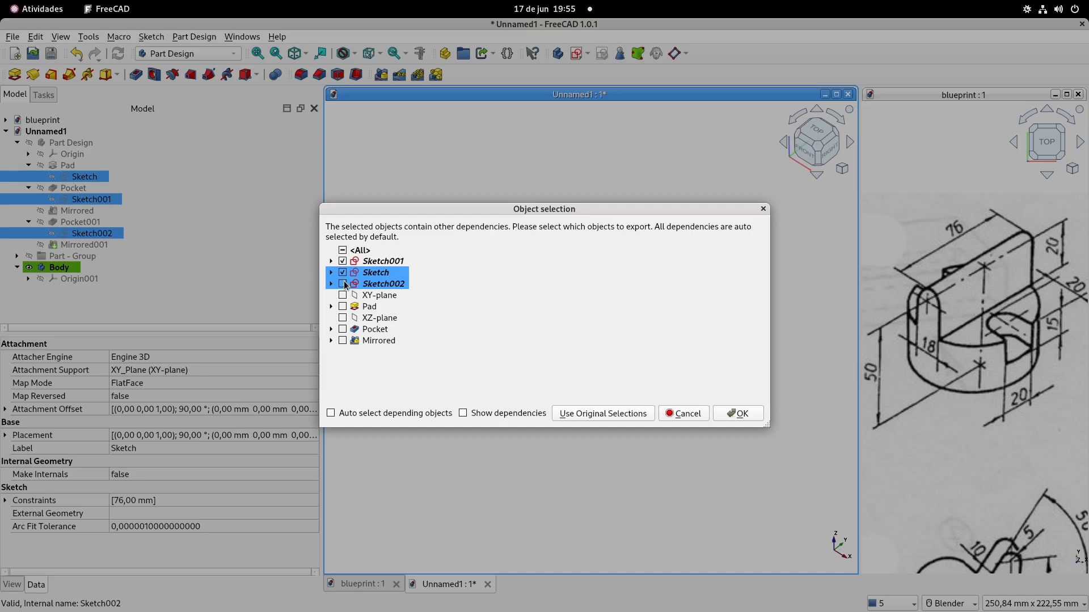
left_click(740, 414)
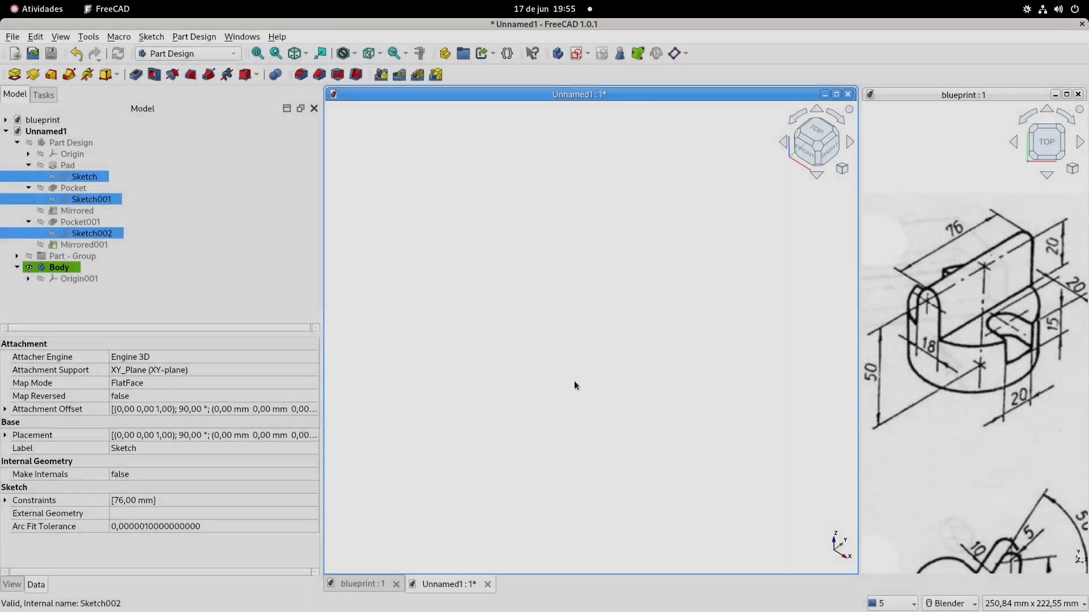
Collapse the Part Design body's tree and paste the three copied sketches into the document
left_click(17, 143)
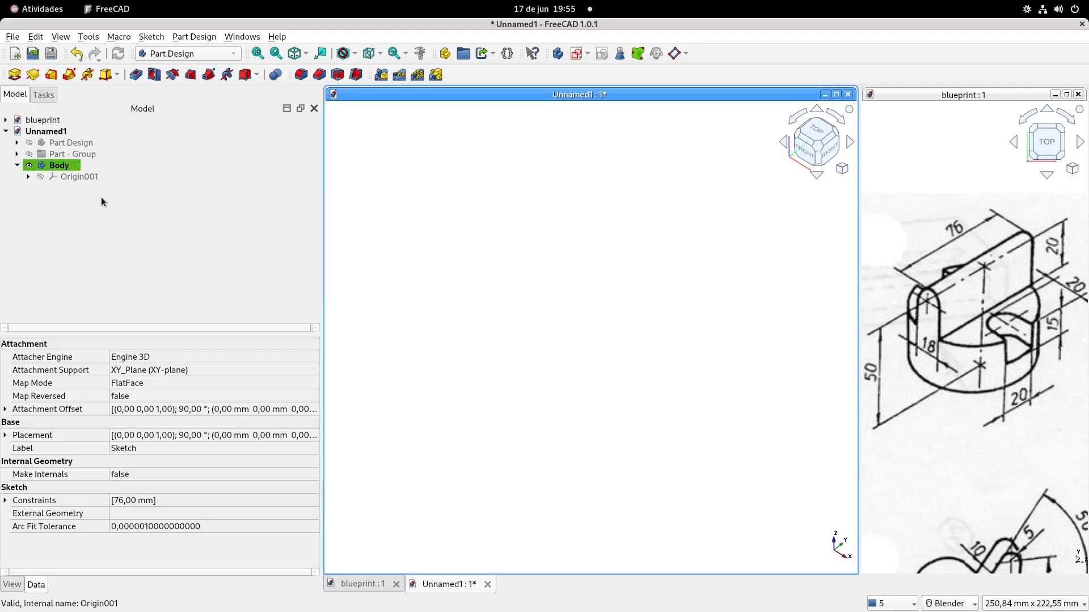
left_click(62, 205)
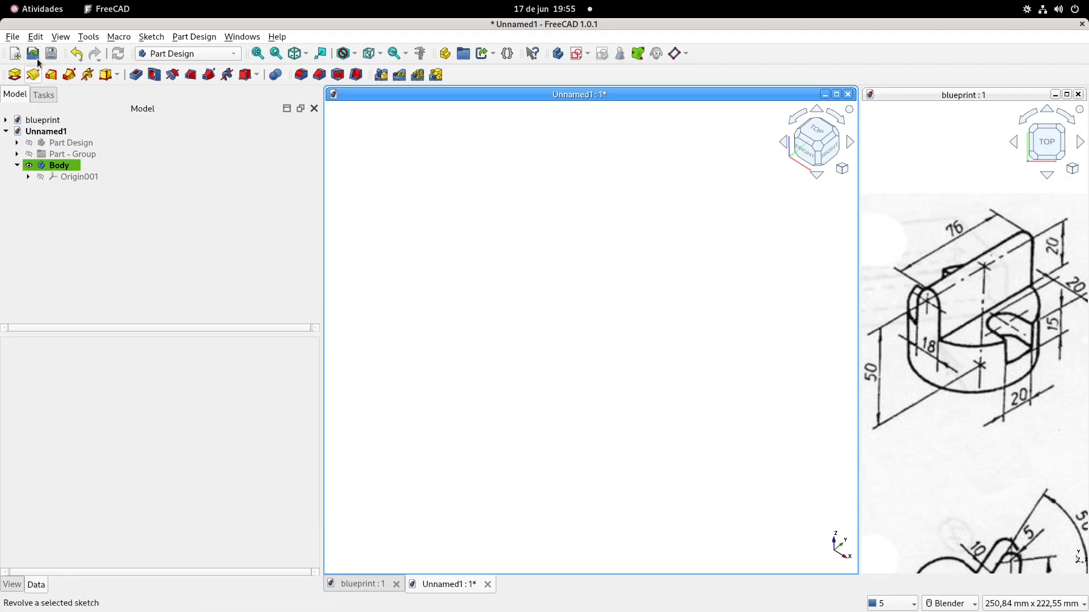
left_click(36, 36)
left_click(51, 111)
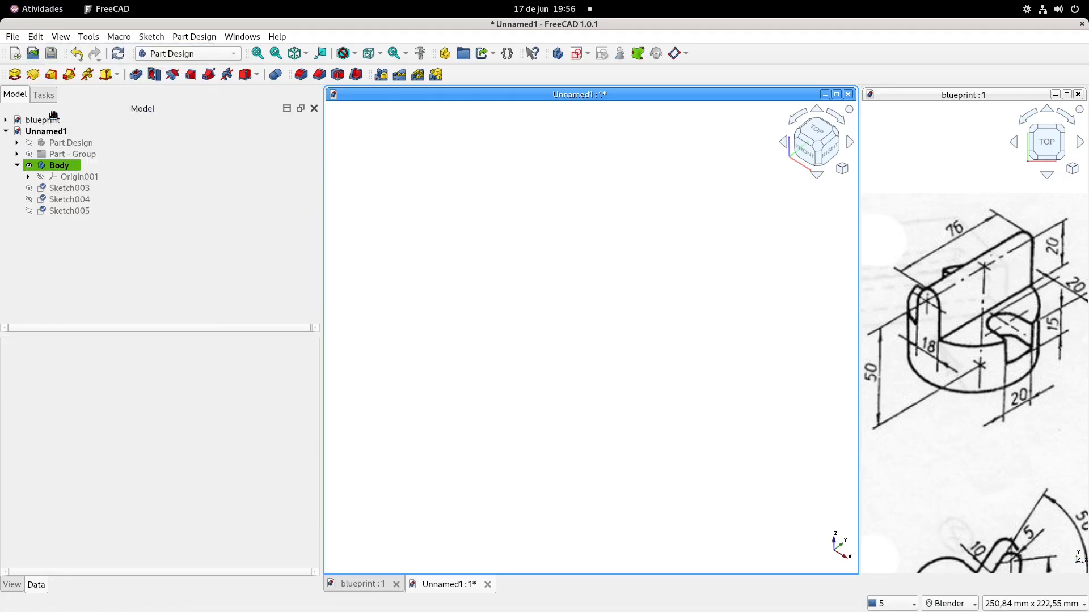
Move the pasted sketches Sketch003, Sketch004 and Sketch005 into the new Body
left_click(65, 188)
left_click(61, 210, "ctrl")
left_click(62, 199, "ctrl")
left_click(62, 166, "ctrl")
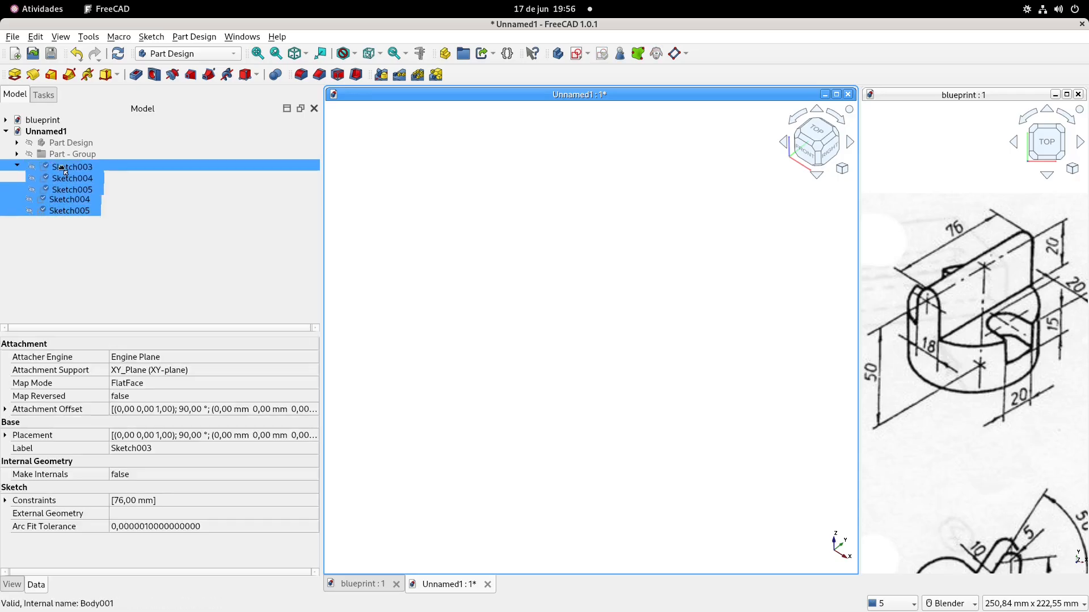
double_click(62, 168)
left_click(70, 250)
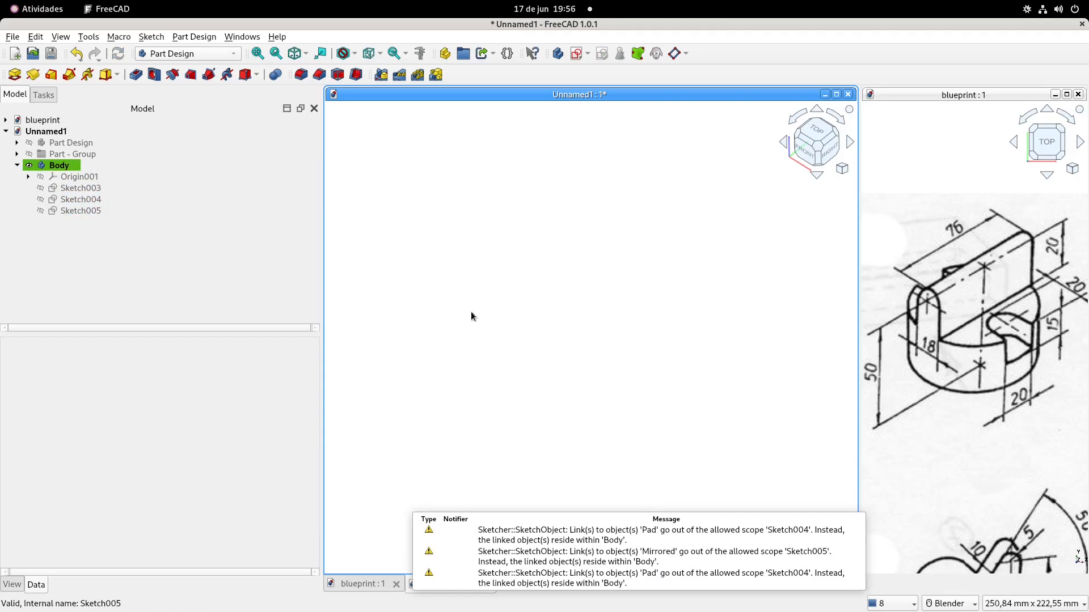
Make Sketch003, Sketch004 and Sketch005 in the new Body visible in the 3D view
left_click(87, 210)
key("space")
left_click(82, 199)
key("space")
left_click(83, 187)
key("space")
left_click(83, 178)
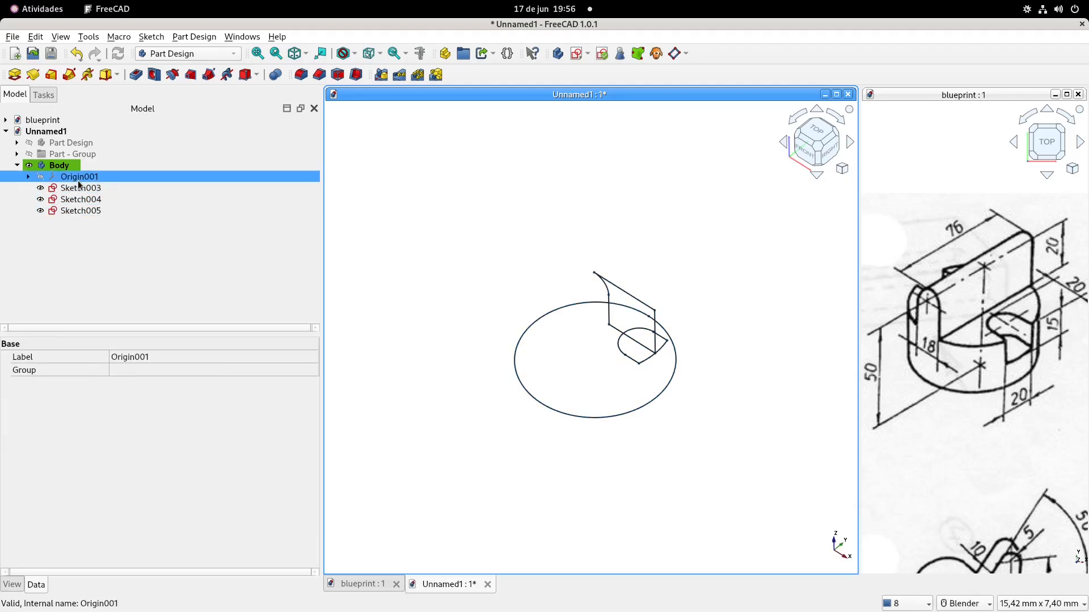
left_click(421, 236)
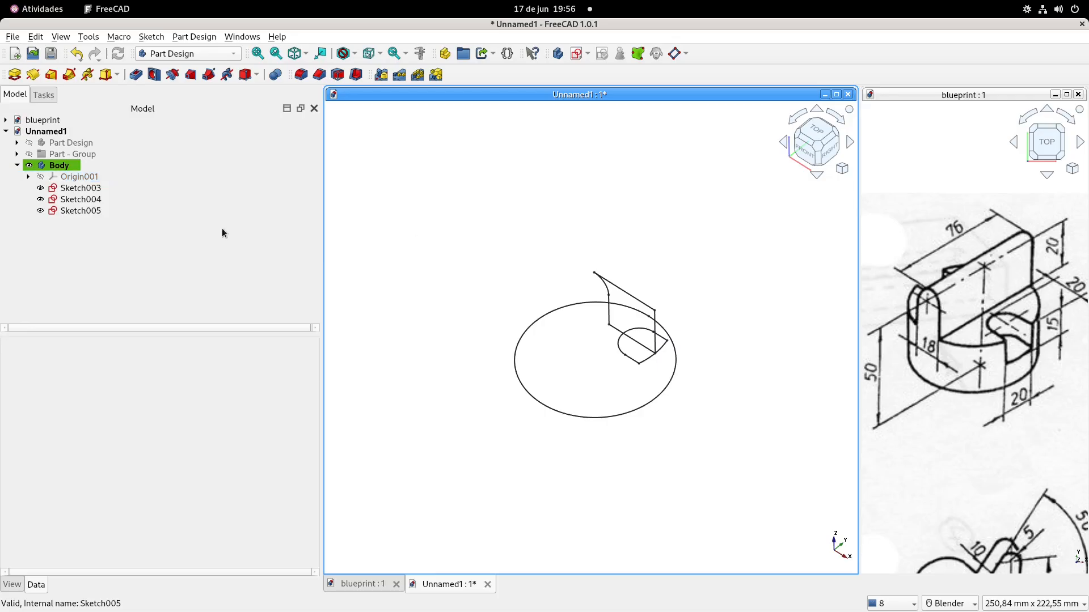
Start a Pad from the base circle sketch (Sketch003) in the new Body
left_click(74, 191)
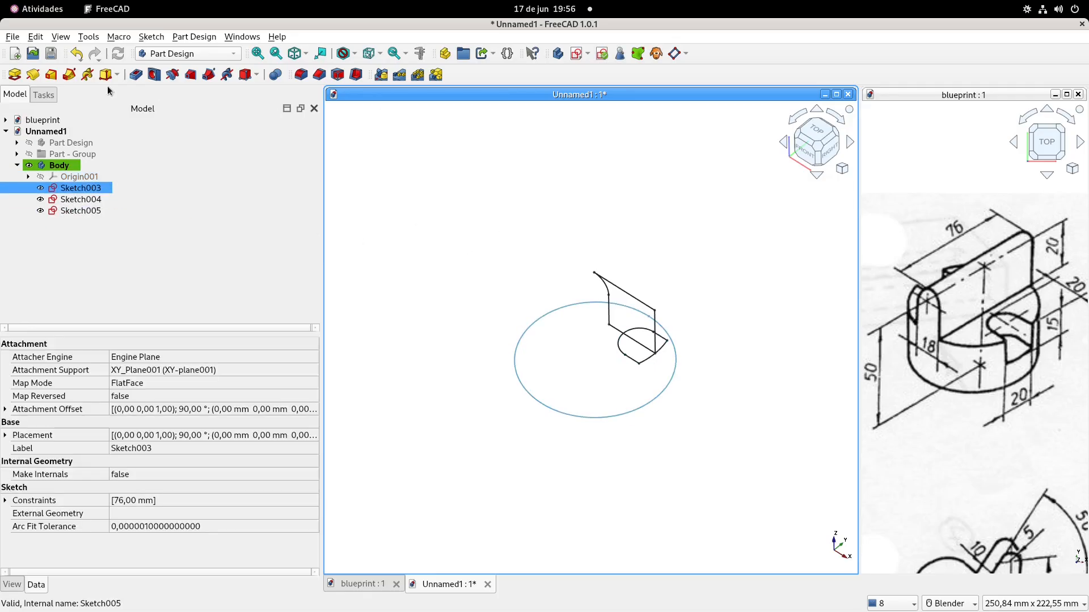
left_click(14, 74)
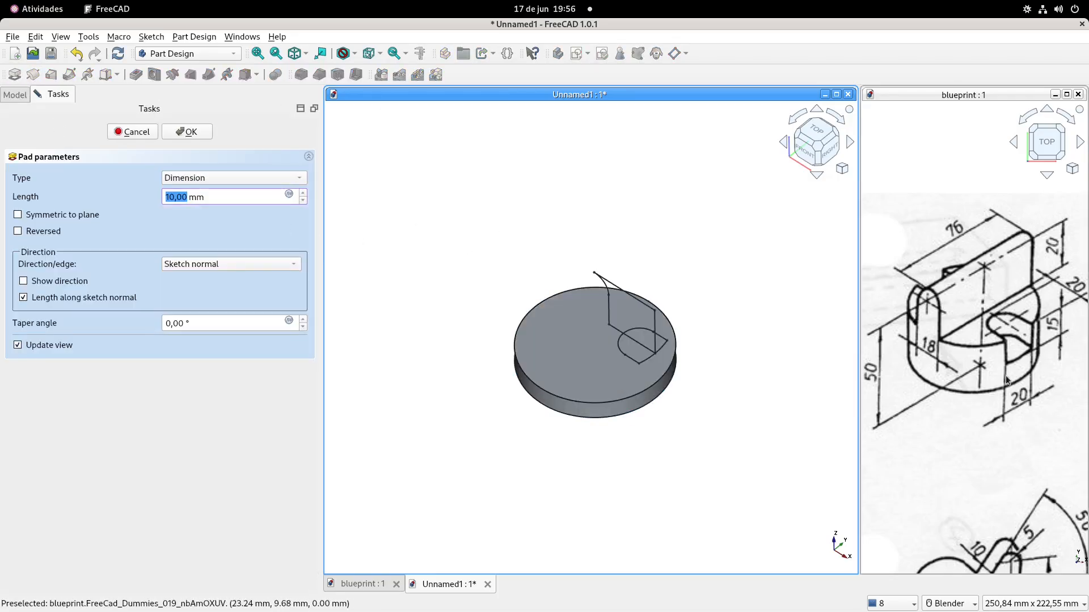
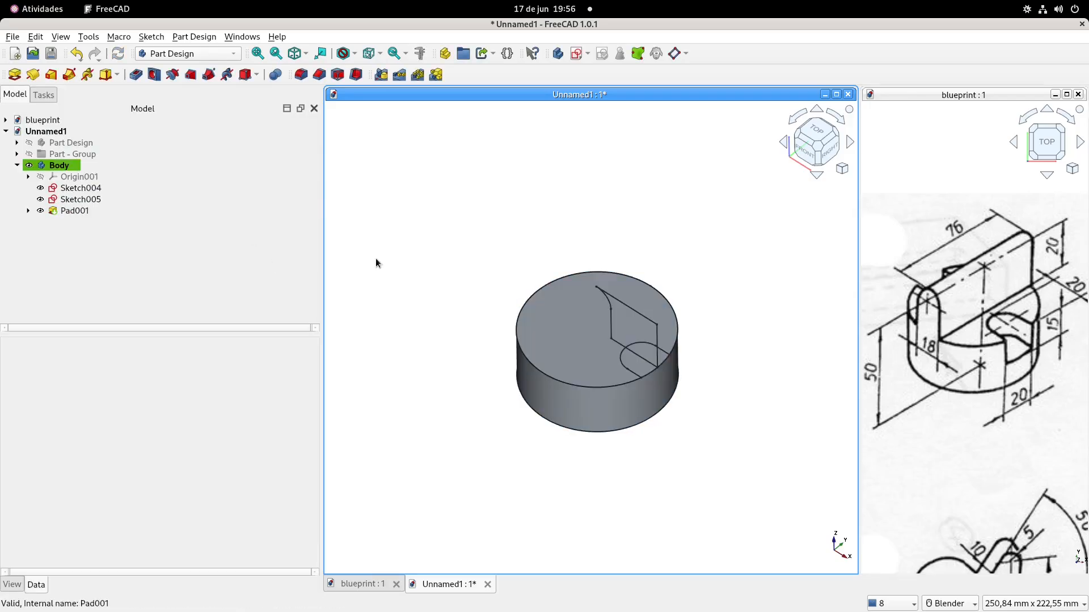
Edit Sketch004 and delete the upper horizontal line, the outer vertical line and the lower line, keeping the R9 arc and 20 mm line
left_click(77, 199)
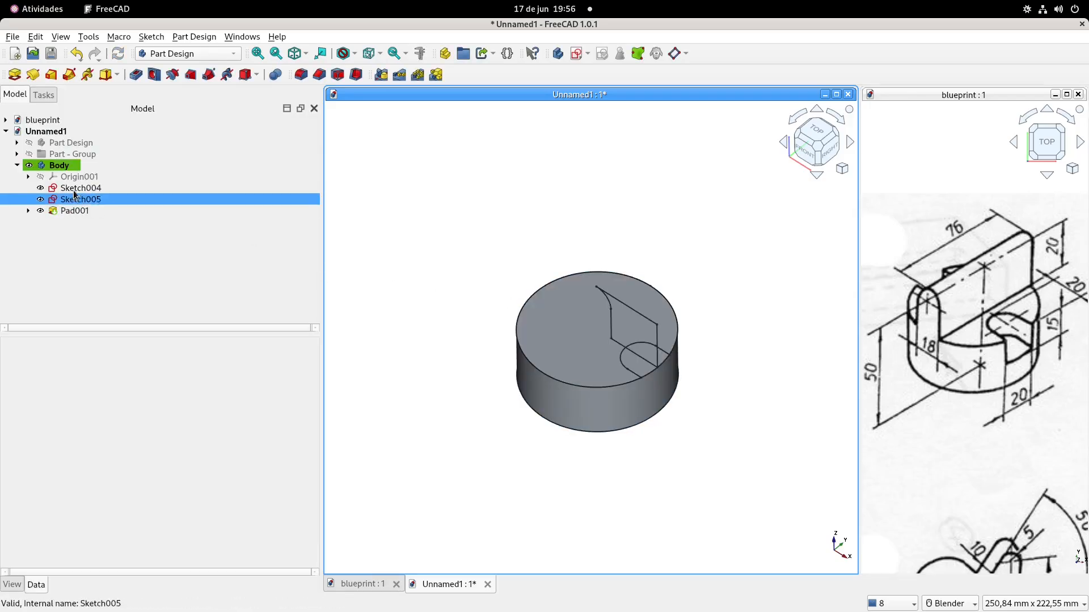
left_click(73, 189)
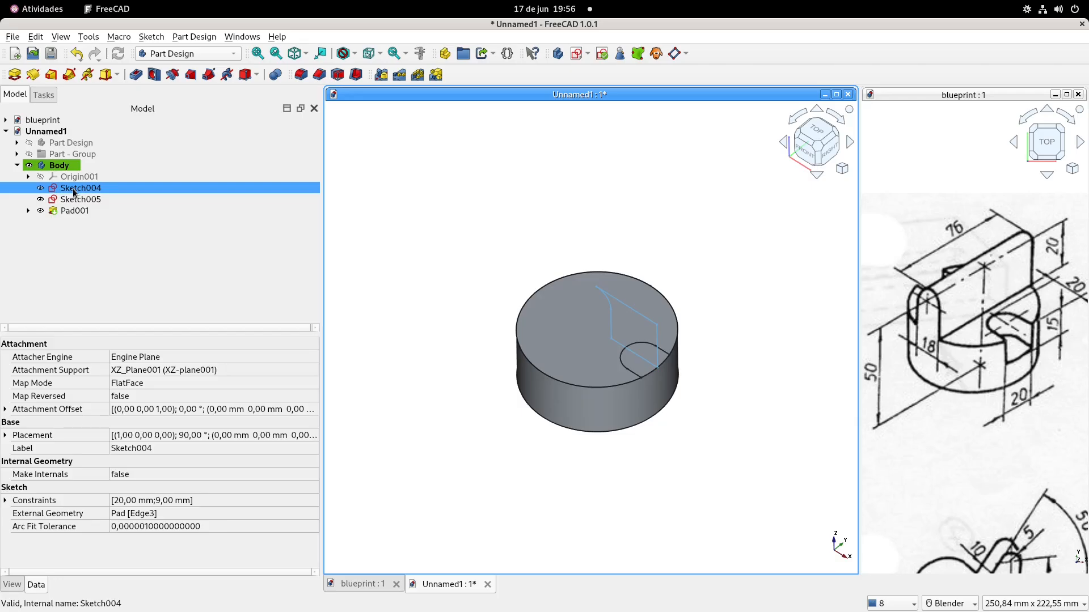
double_click(73, 188)
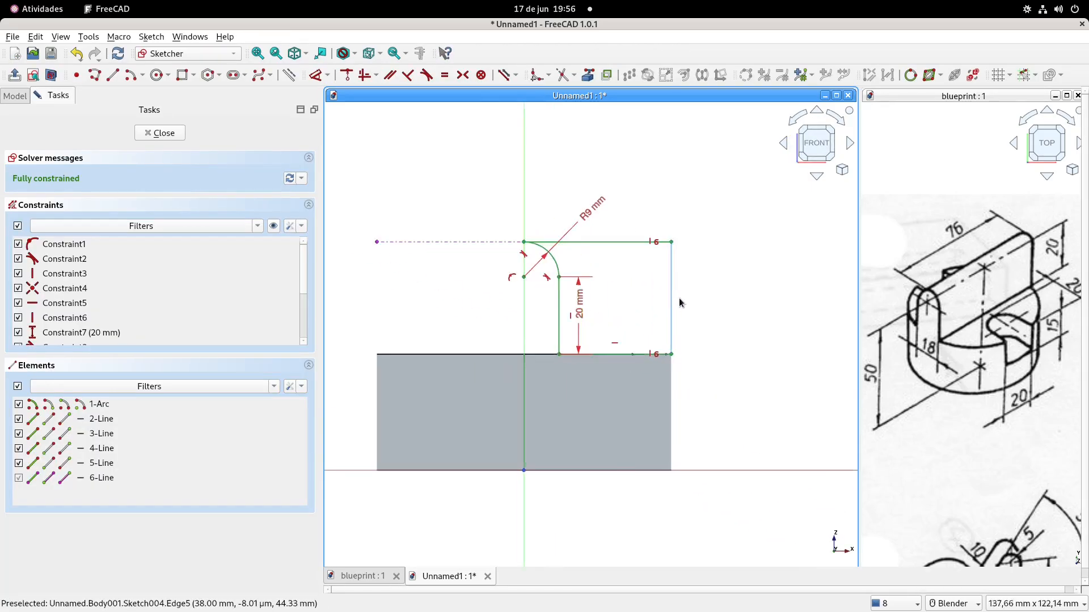
scroll(647, 320, "up", 2)
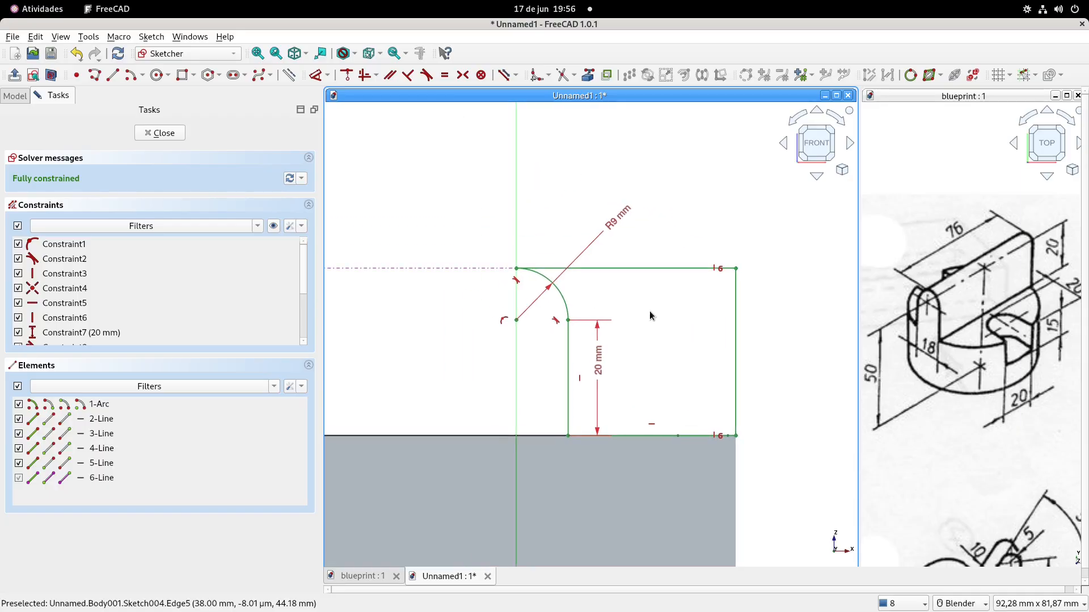
left_click(627, 269)
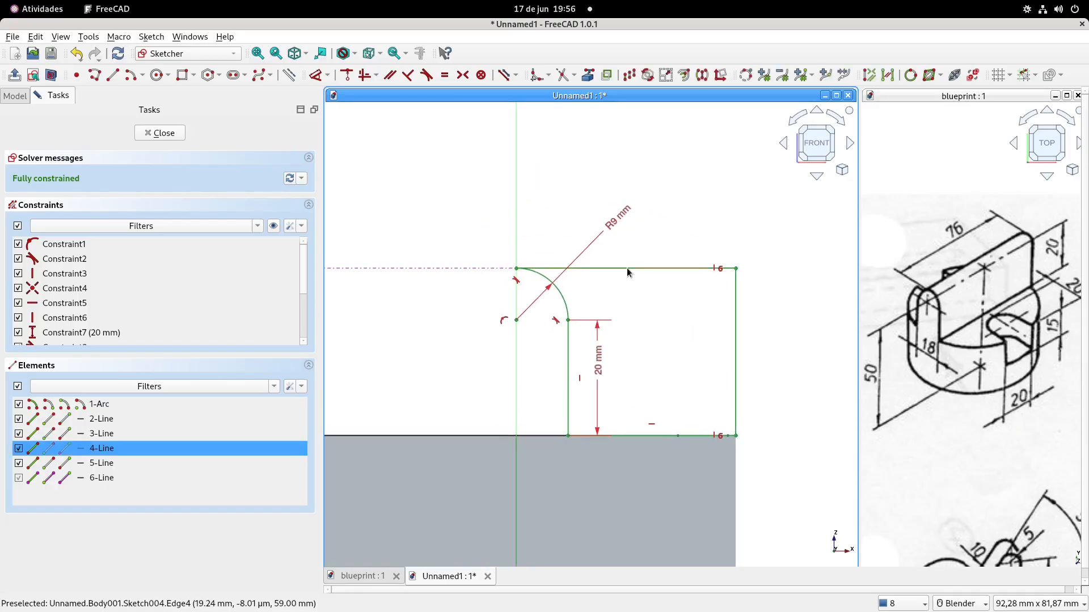
key("Delete")
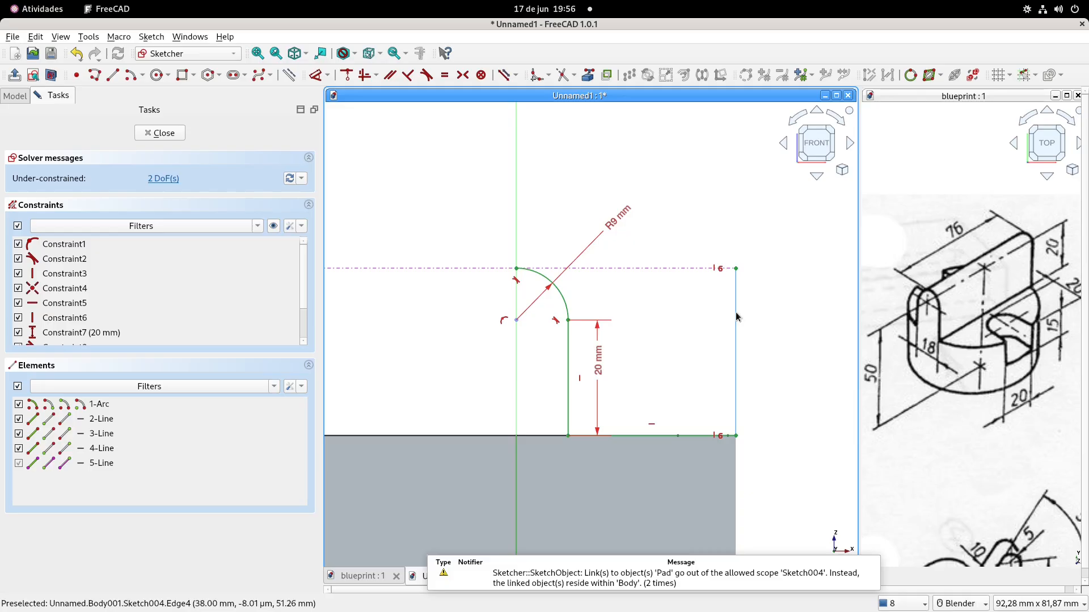
left_click(737, 316)
key("Delete")
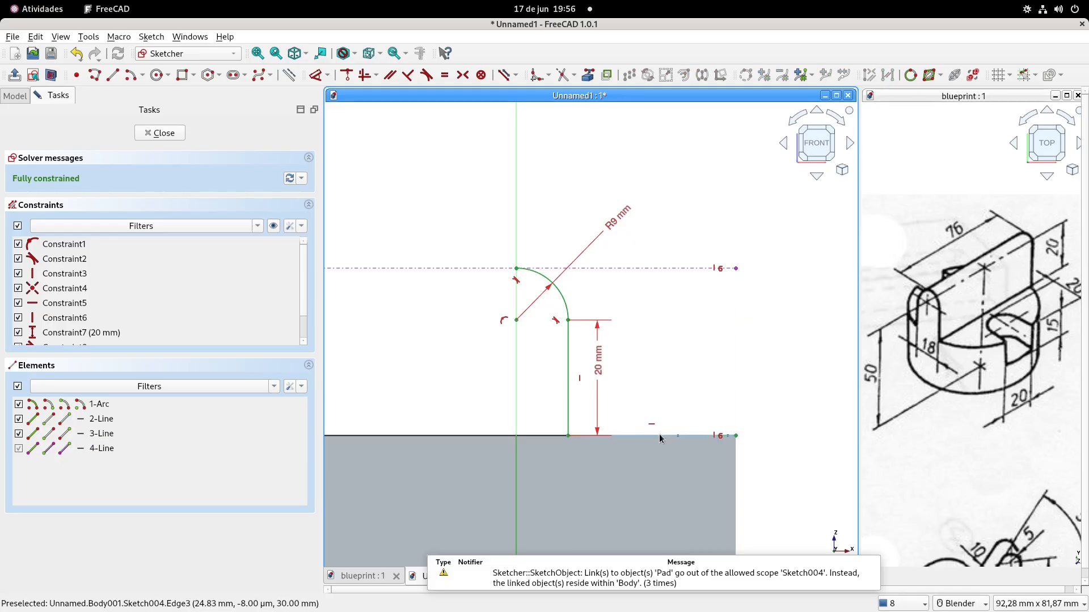
key("Delete")
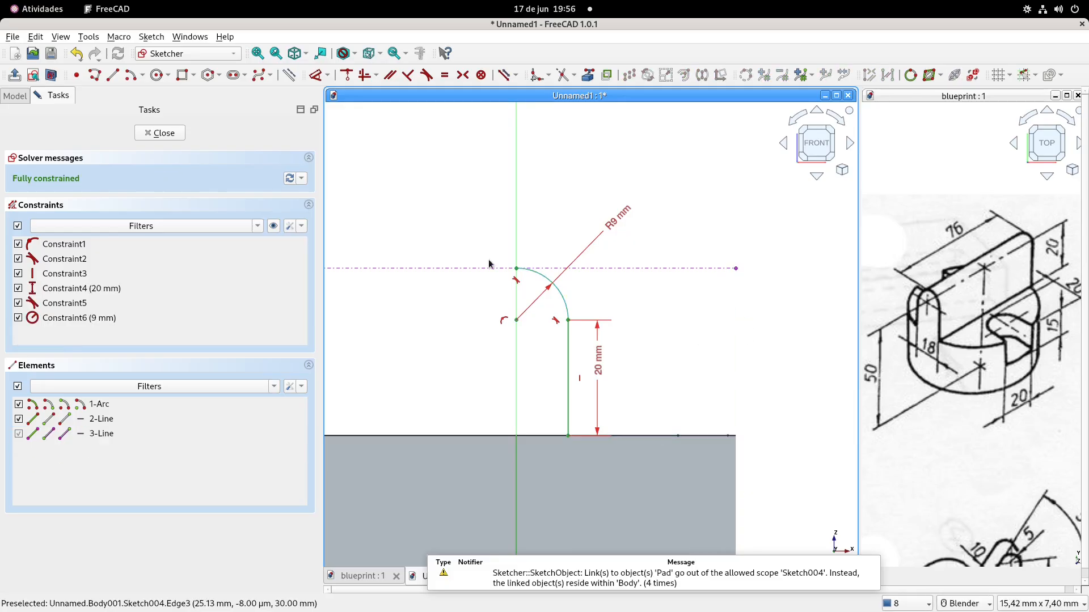
Draw a vertical line along the vertical axis from the arc's top end down to just above the base
left_click(112, 75)
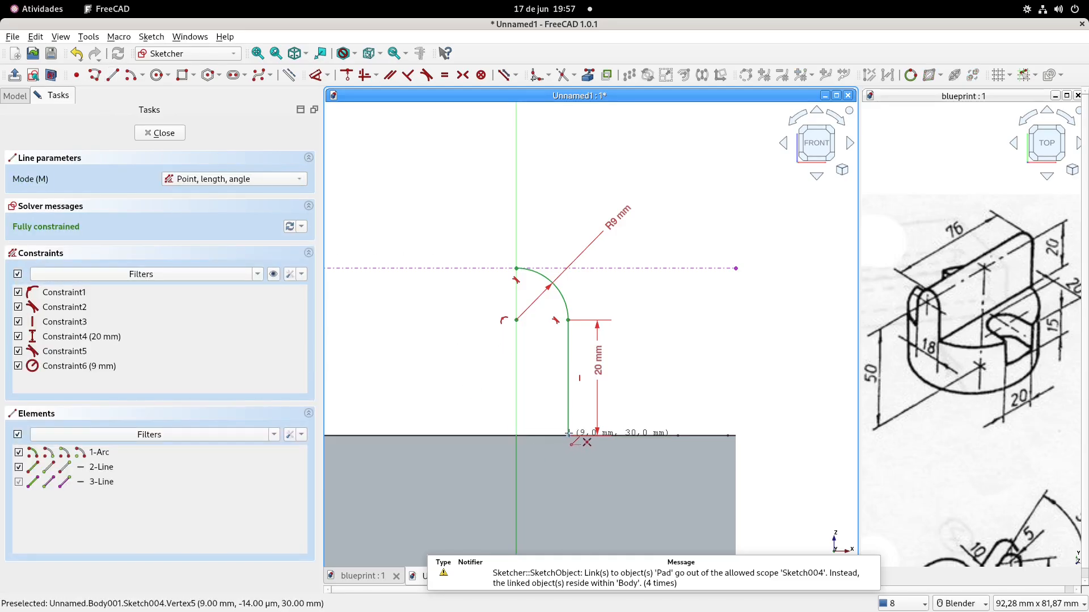
left_click(516, 269)
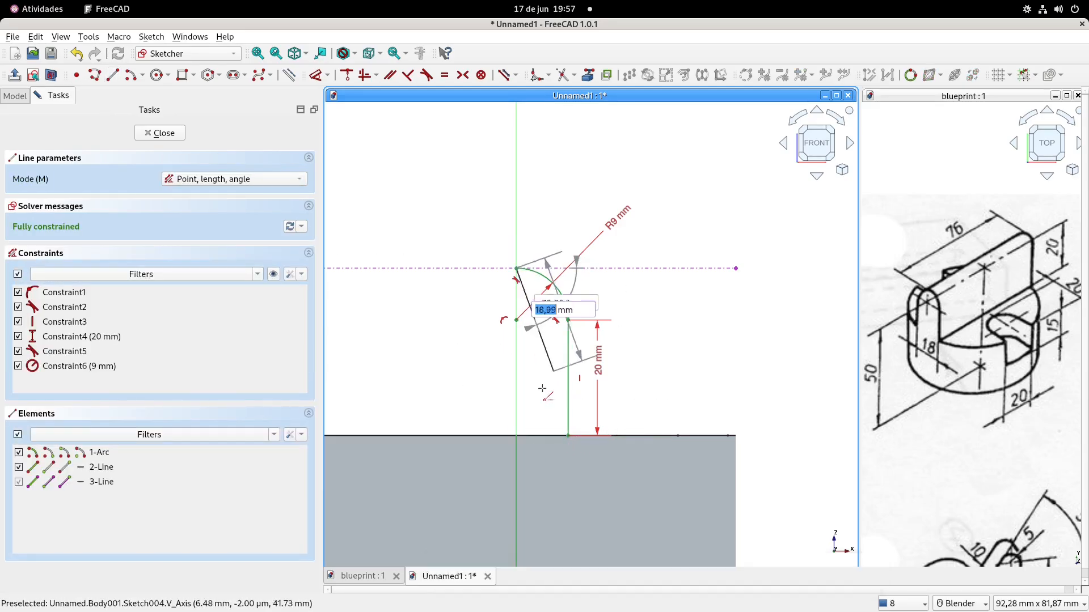
left_click(516, 414)
key("Escape")
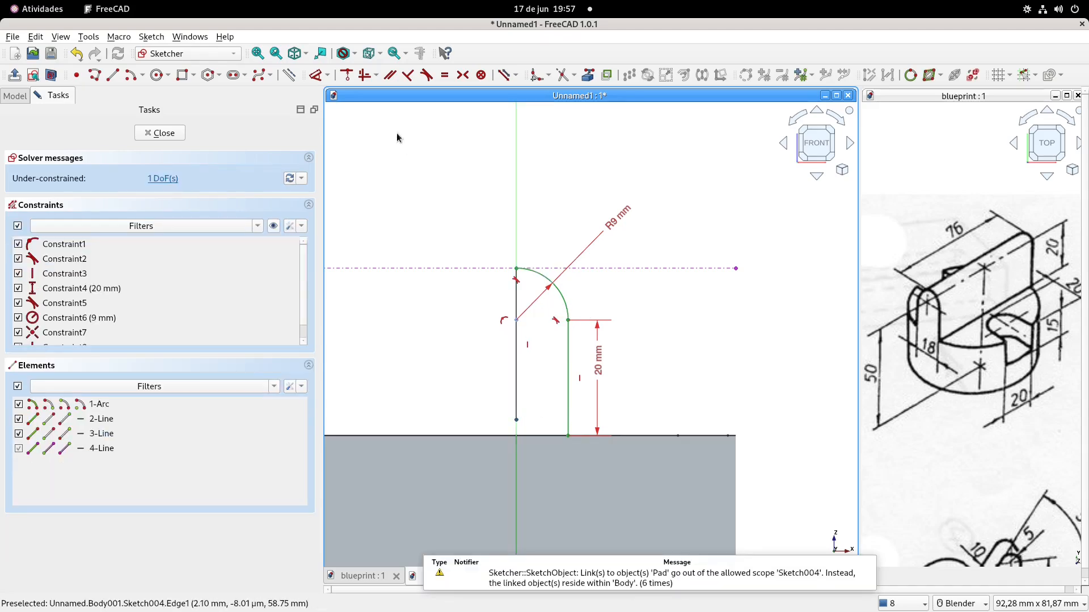
Close the half profile with a line from the 20 mm line's lower end to the axis line, and constrain it horizontal
left_click(114, 74)
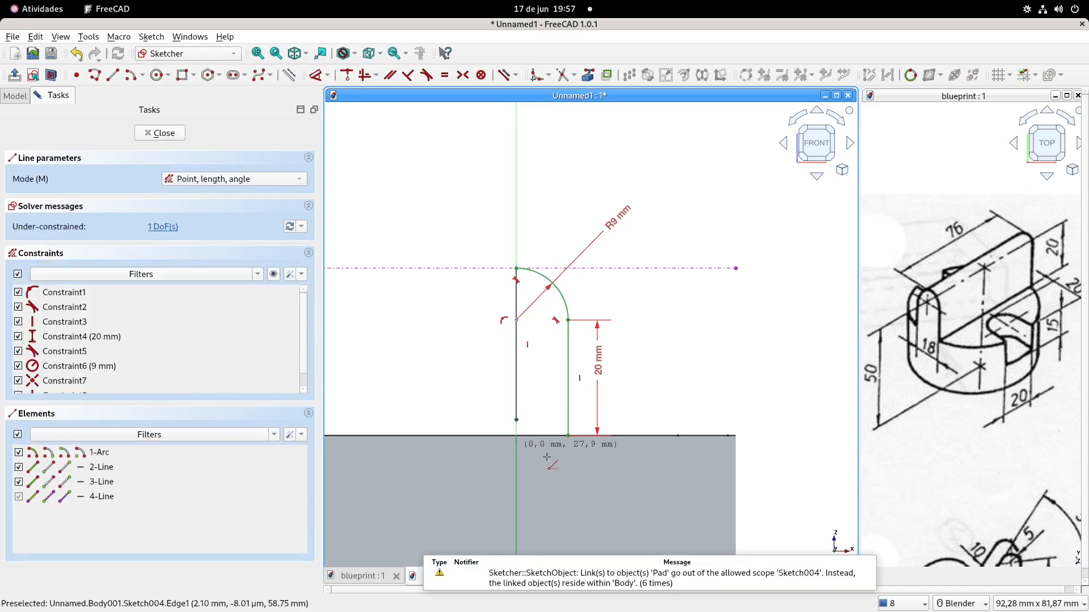
left_click(568, 435)
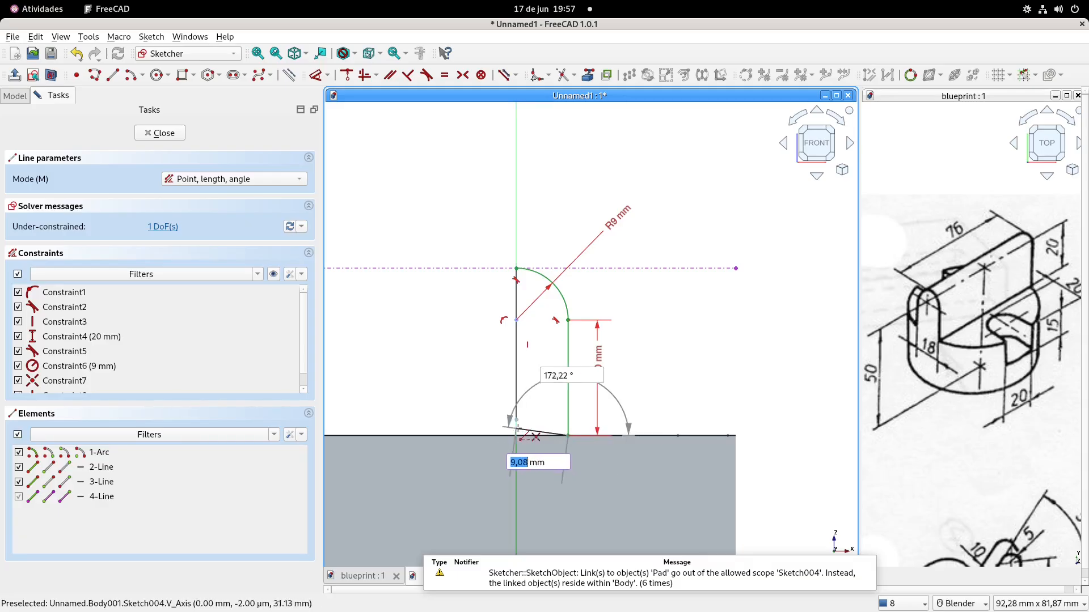
left_click(517, 421)
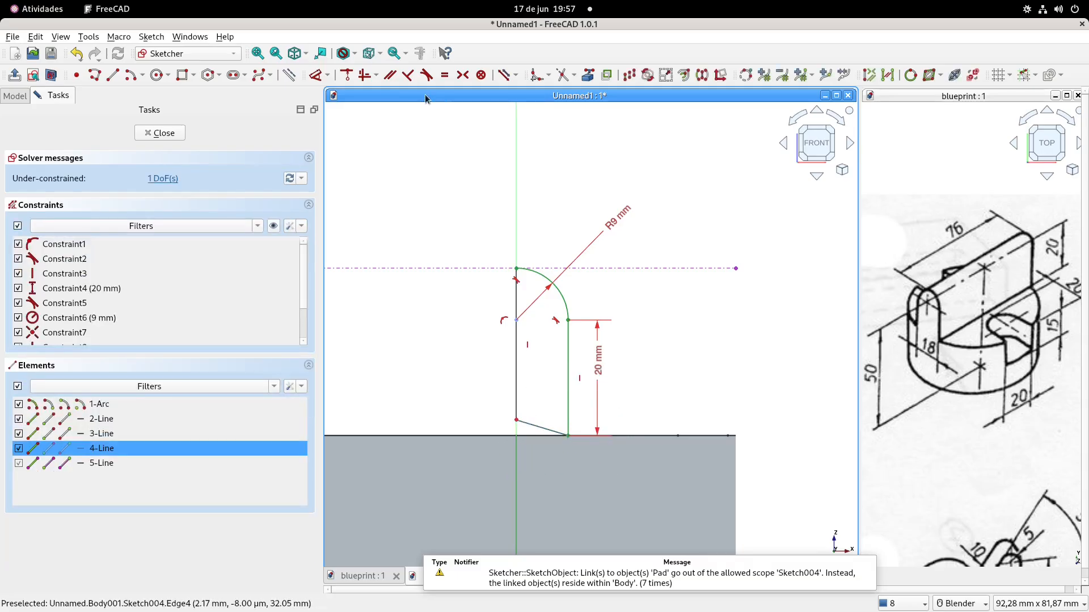
left_click(366, 76)
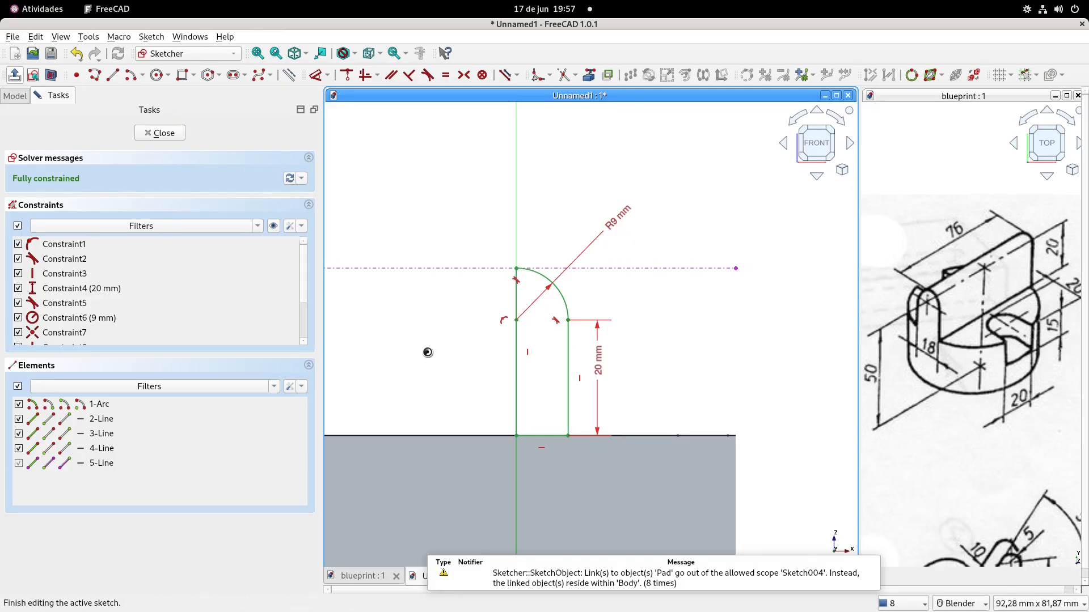
Finish Sketch004 and pad the half profile 80 mm, symmetric to its plane
left_click(15, 75)
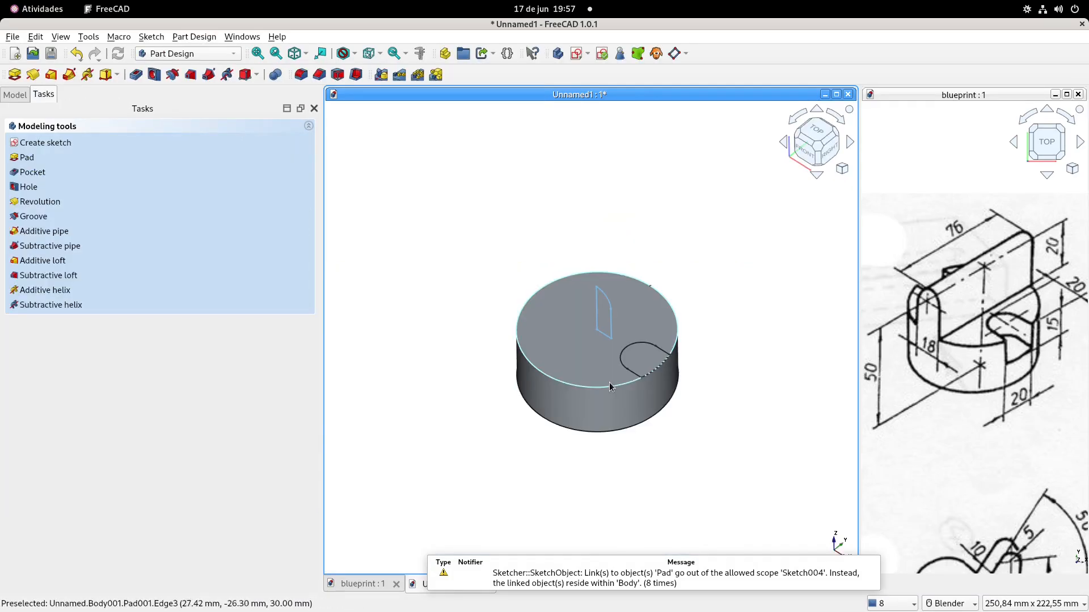
left_click(15, 75)
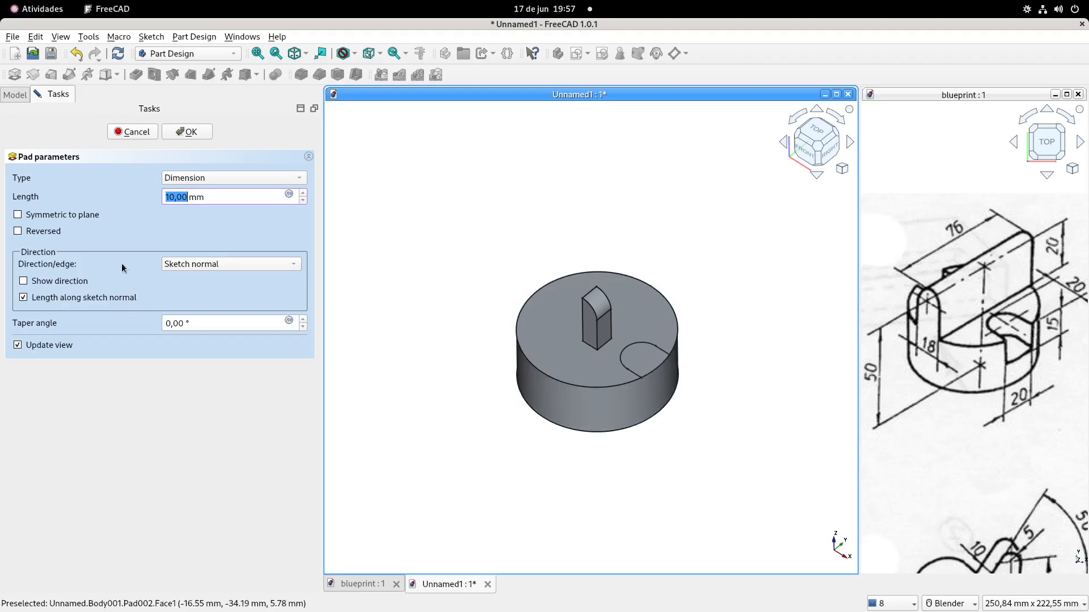
left_click(18, 214)
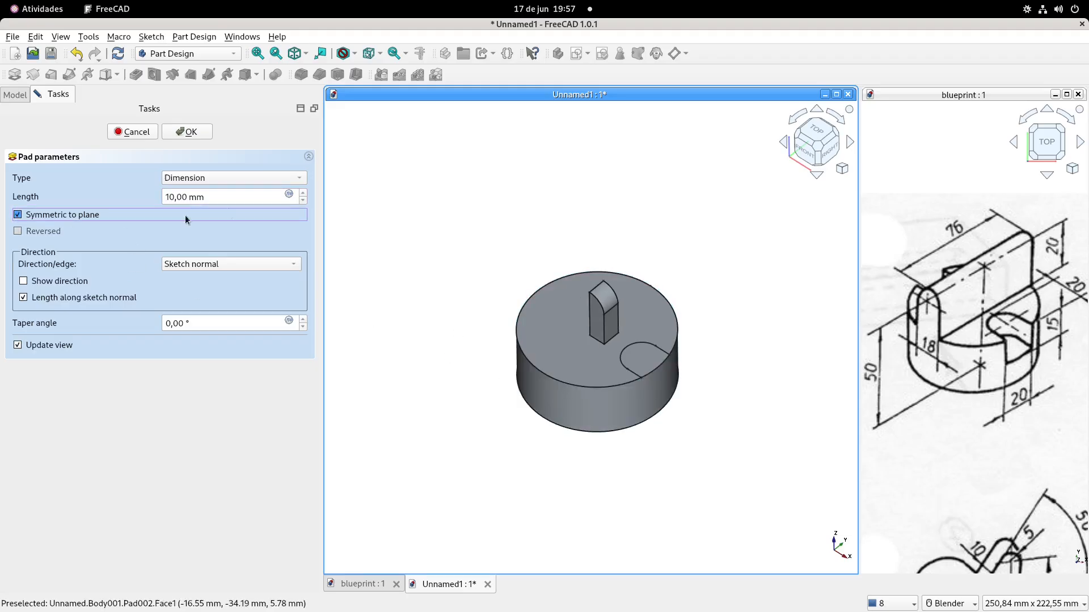
left_click_drag(226, 197, 121, 202)
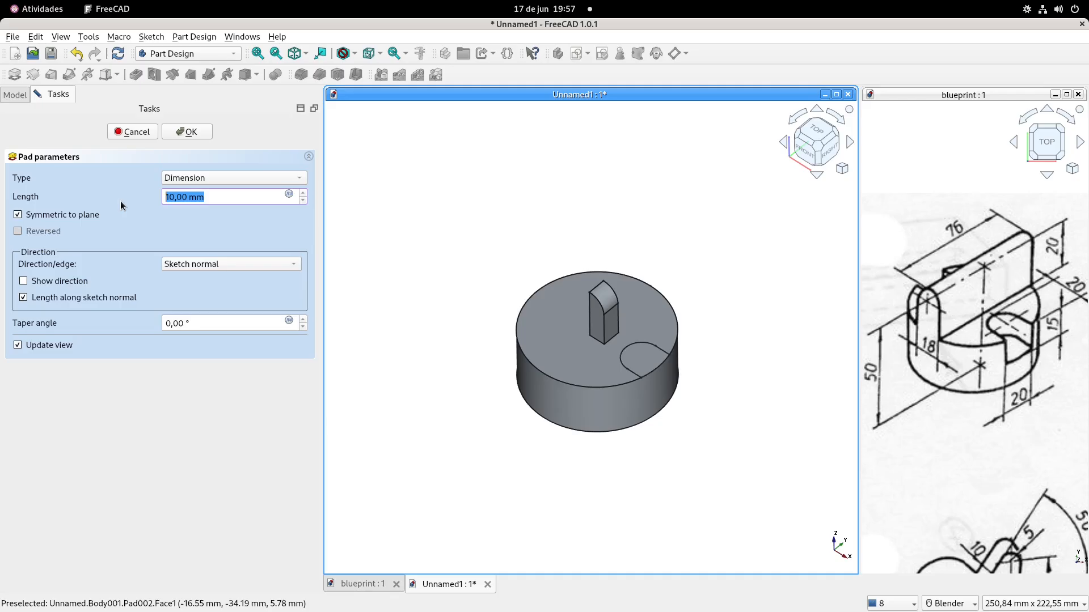
type("76")
key("Return")
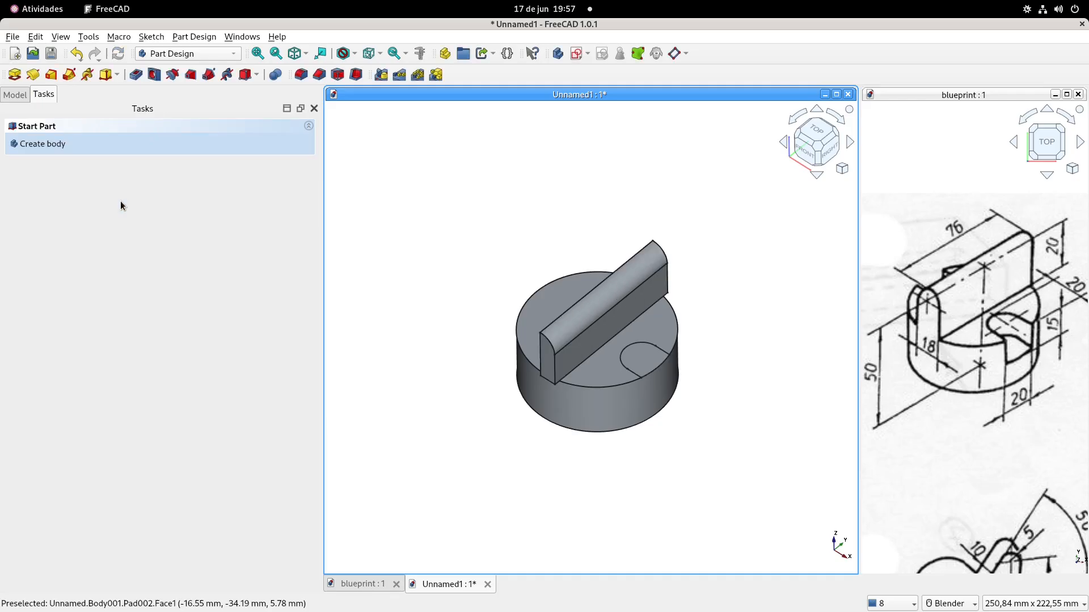
Mirror the half-plate Pad002 about its sketch's vertical axis
middle_click_drag(435, 222, 451, 247, "shift")
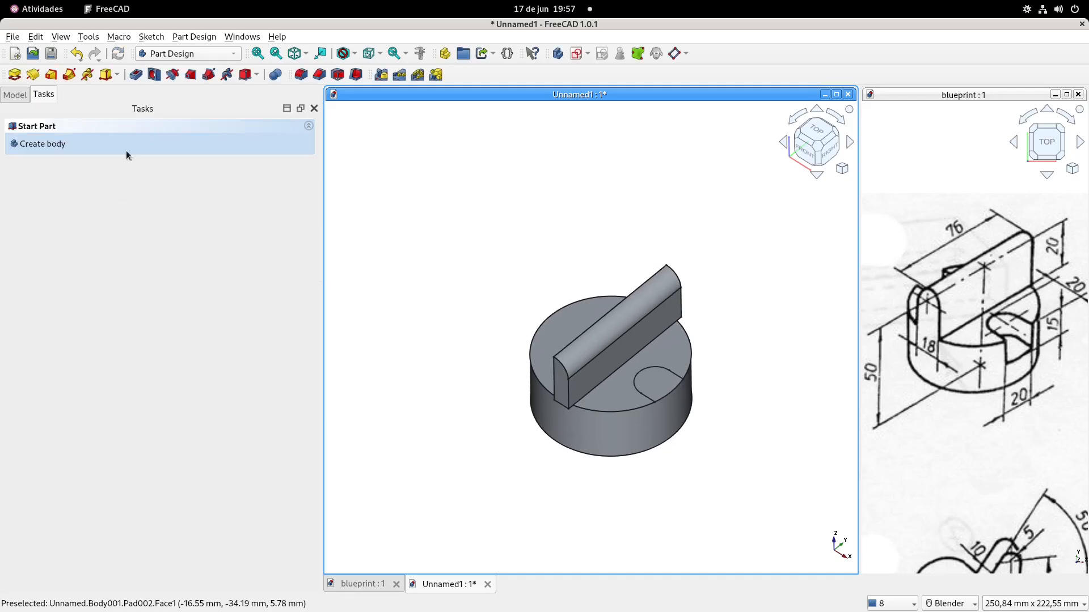
left_click(15, 94)
left_click(74, 210)
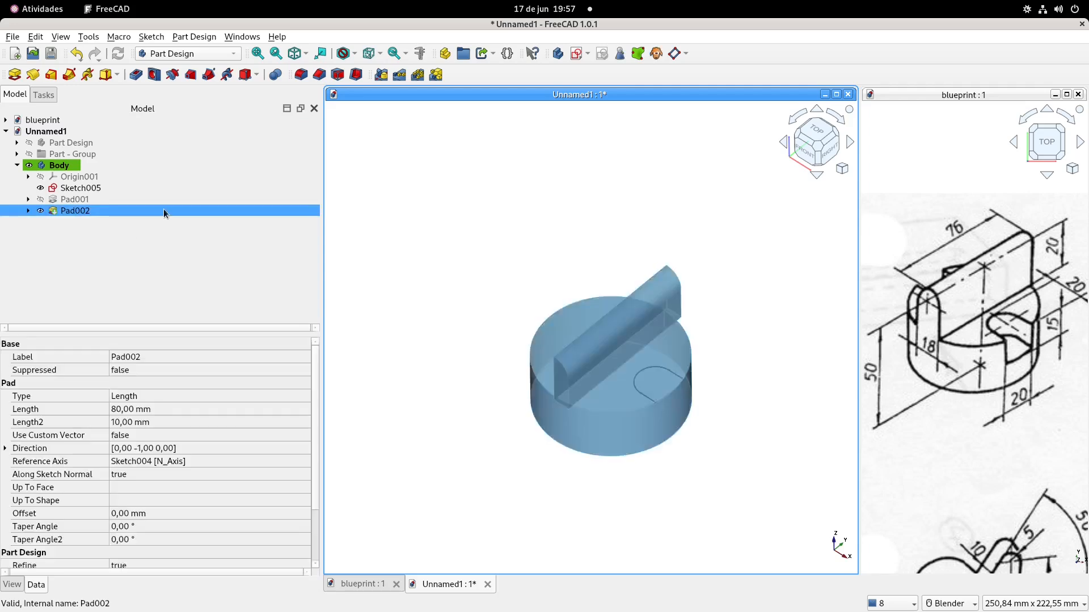
left_click(381, 74)
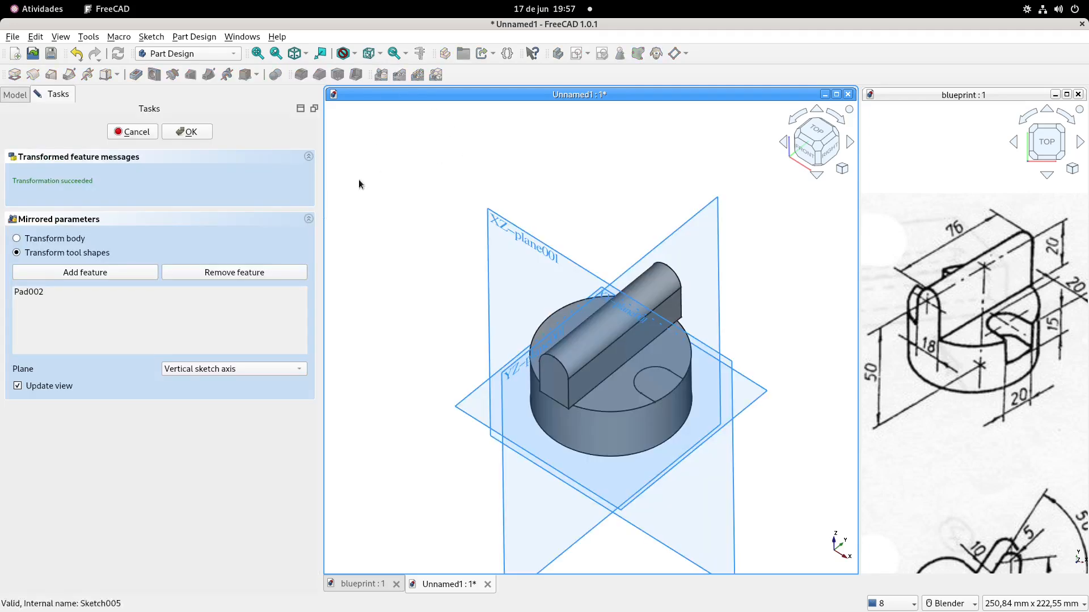
left_click(190, 131)
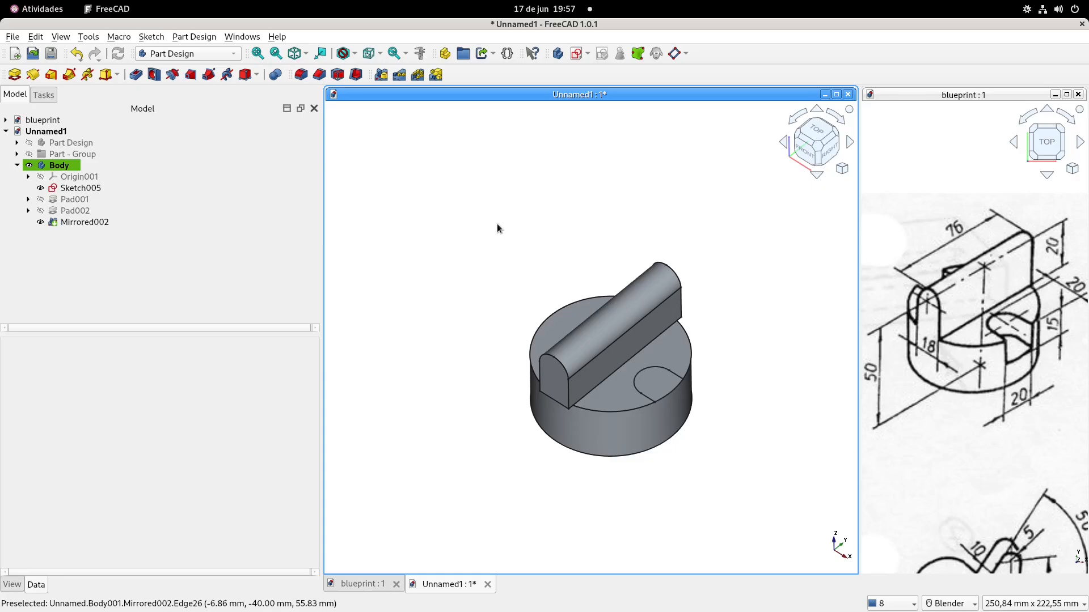
Create a new sketch on the body's XY plane and turn on the section view
left_click(578, 55)
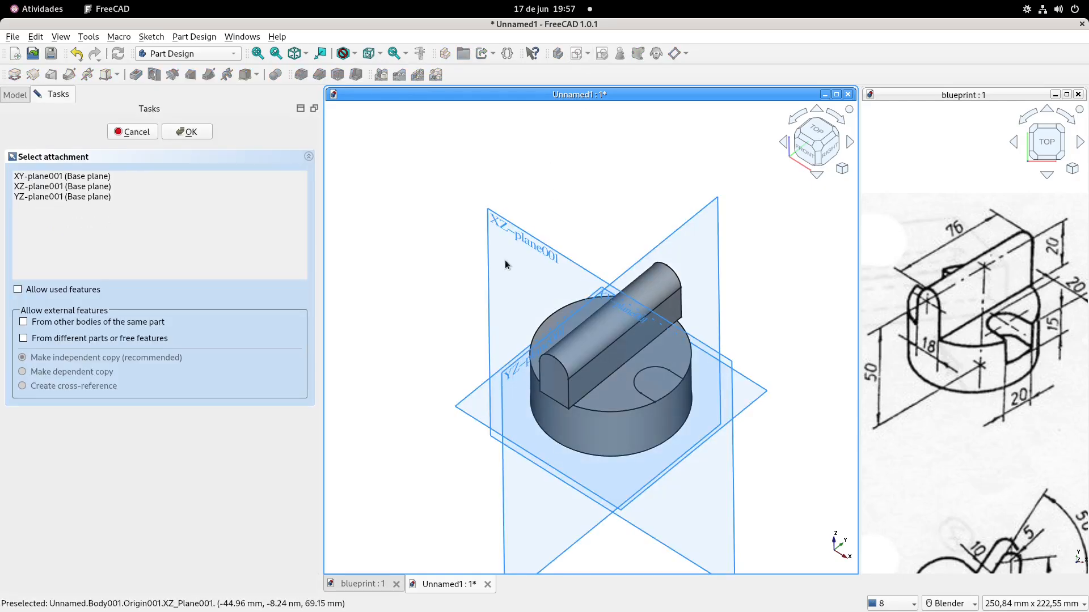
middle_click_drag(505, 260, 526, 308)
left_click(596, 233)
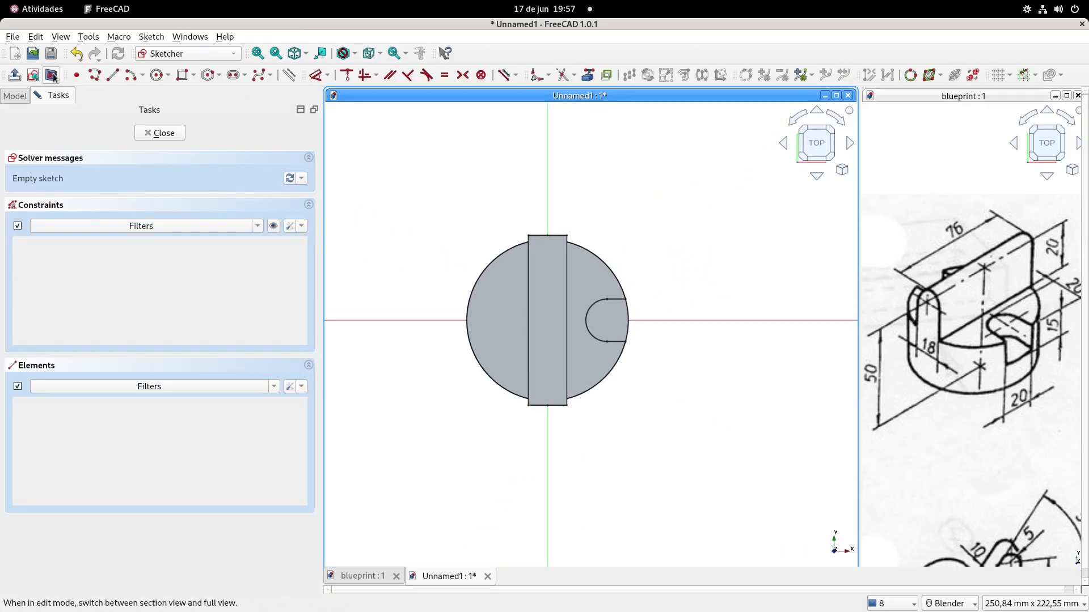
left_click(52, 76)
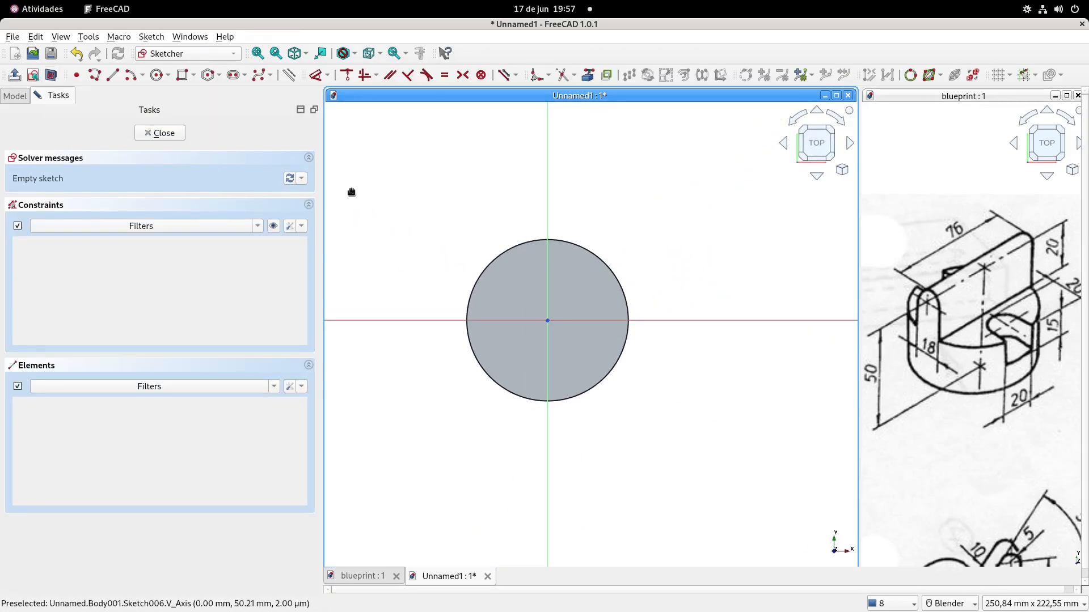
Bring the base's circular edge into the sketch as external geometry
scroll(505, 214, "up", 2)
left_click(563, 75)
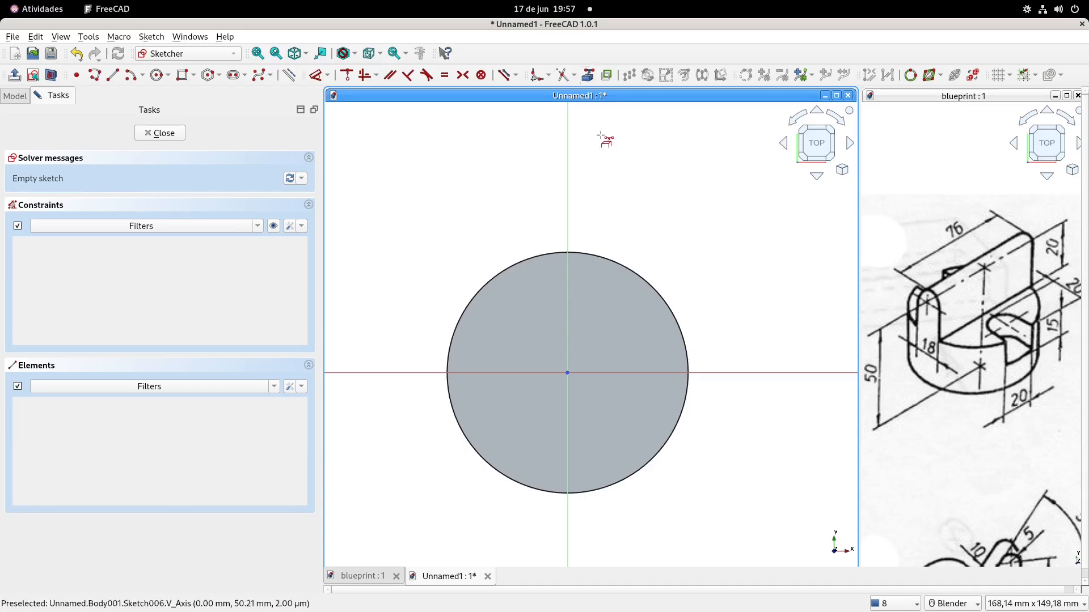
left_click(609, 257)
middle_click_drag(620, 238, 578, 204, "shift")
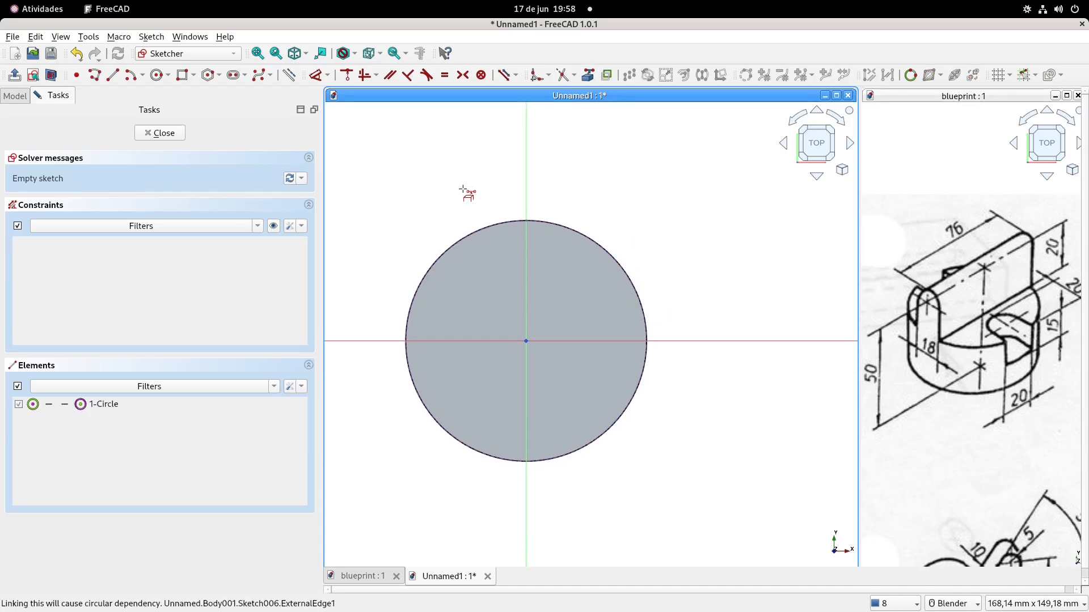
Draw an arc centred on the origin along the circle's upper edge, spanning both sides of the vertical axis
left_click(132, 75)
left_click(527, 340)
left_click(495, 237)
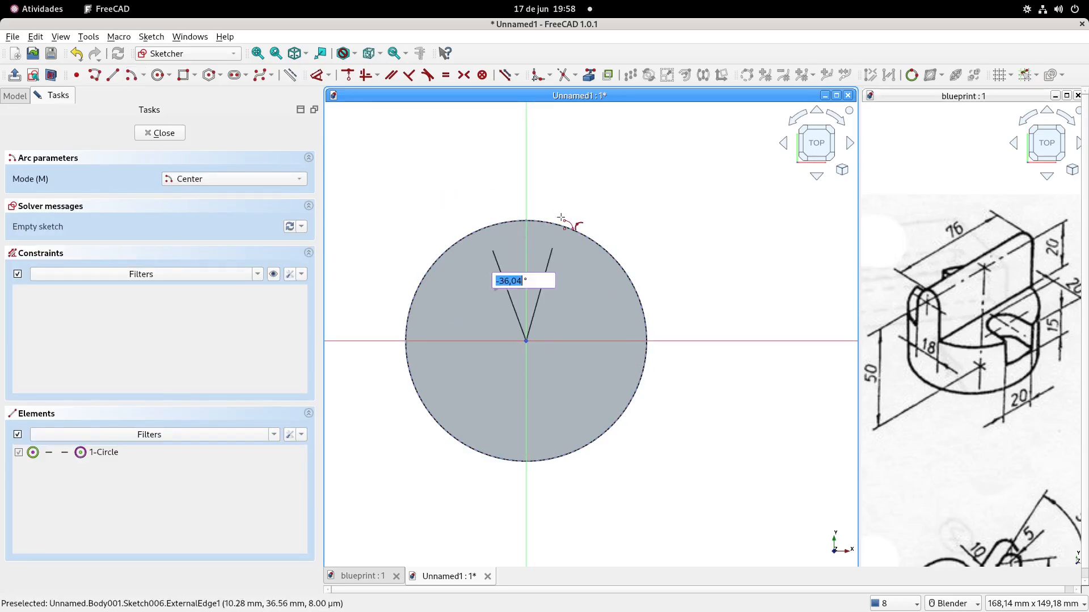
left_click(573, 230)
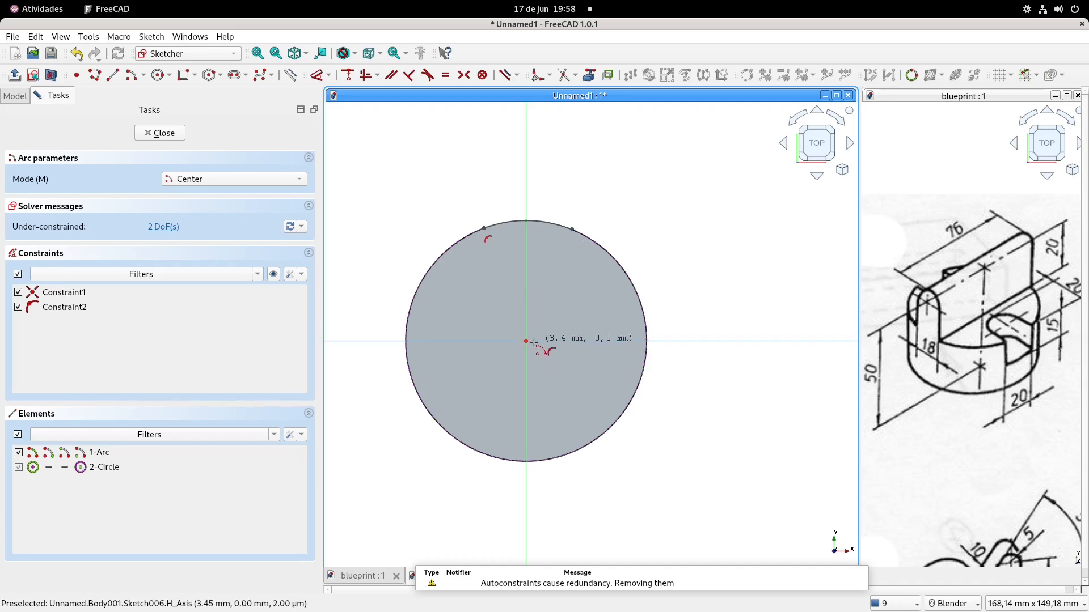
key("Escape")
middle_click_drag(466, 182, 474, 202, "shift")
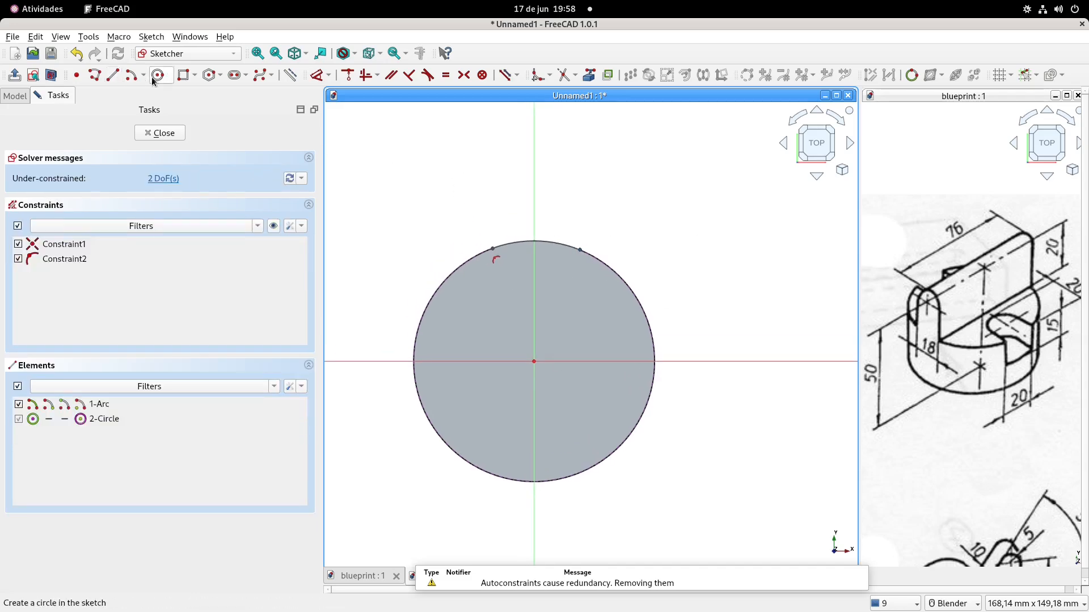
Draw a rectangle from the arc's right end that extends above the circle to near the arc's left end
left_click(182, 75)
left_click(580, 249)
left_click(496, 199)
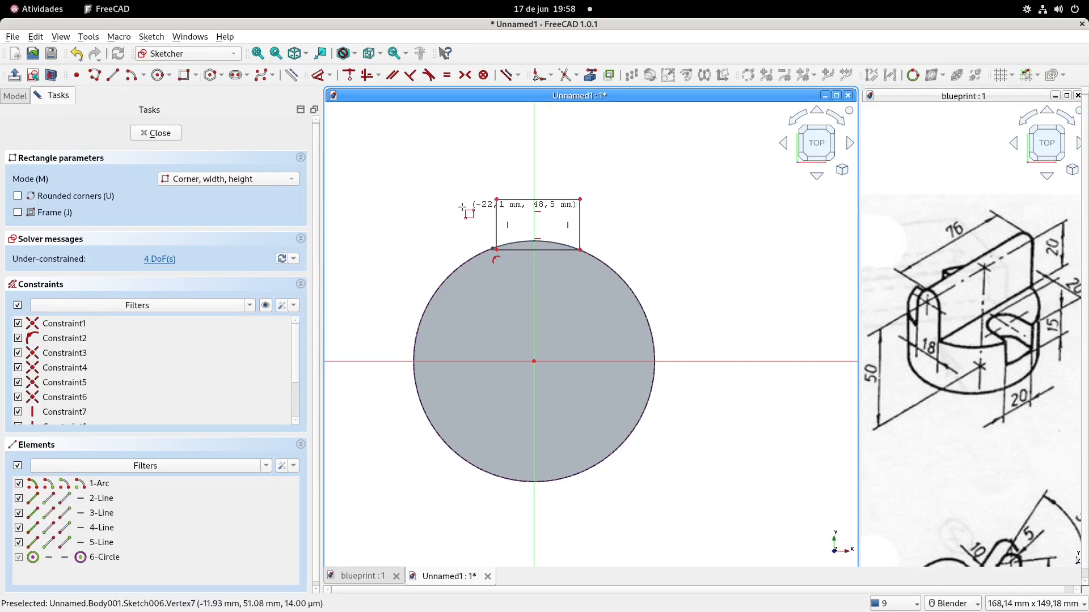
scroll(466, 211, "up", 2)
key("Escape")
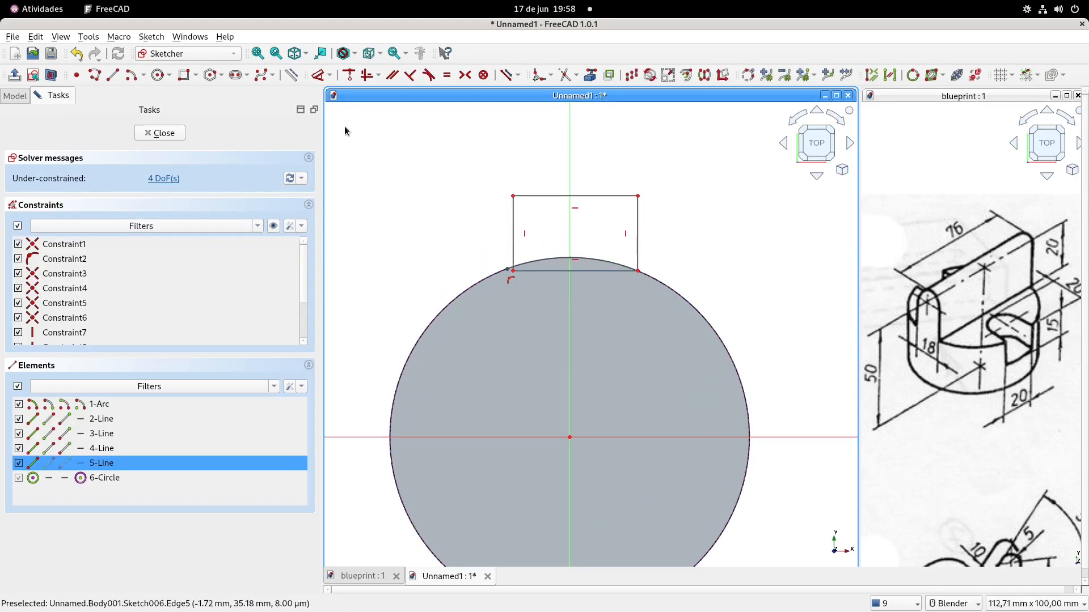
Convert the rectangle's bottom line to construction geometry and make its left corner coincident with the arc's left endpoint
left_click(293, 75)
left_click(513, 271)
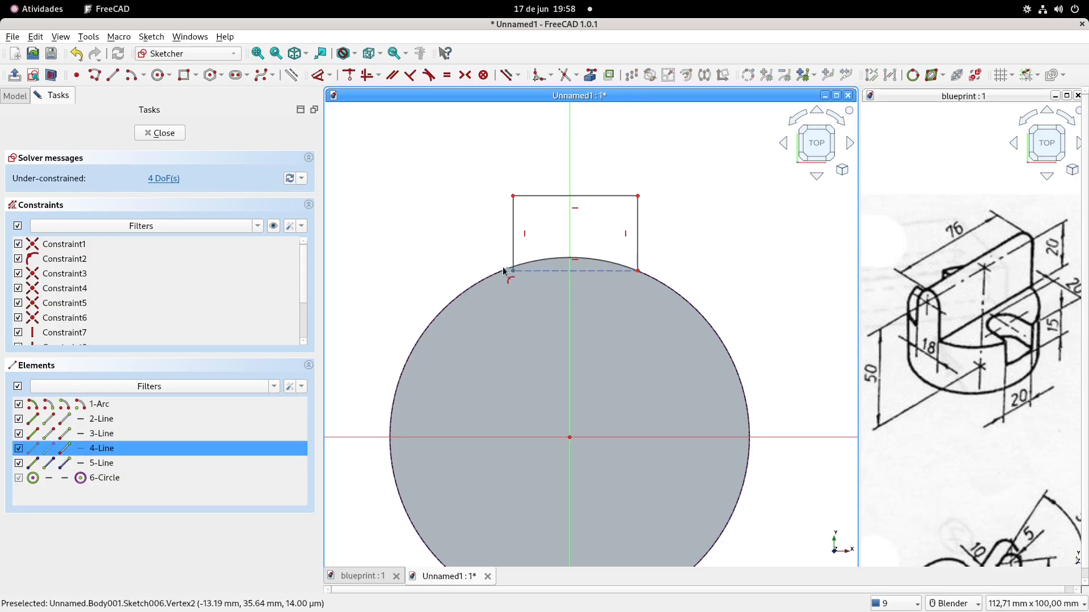
left_click(508, 269)
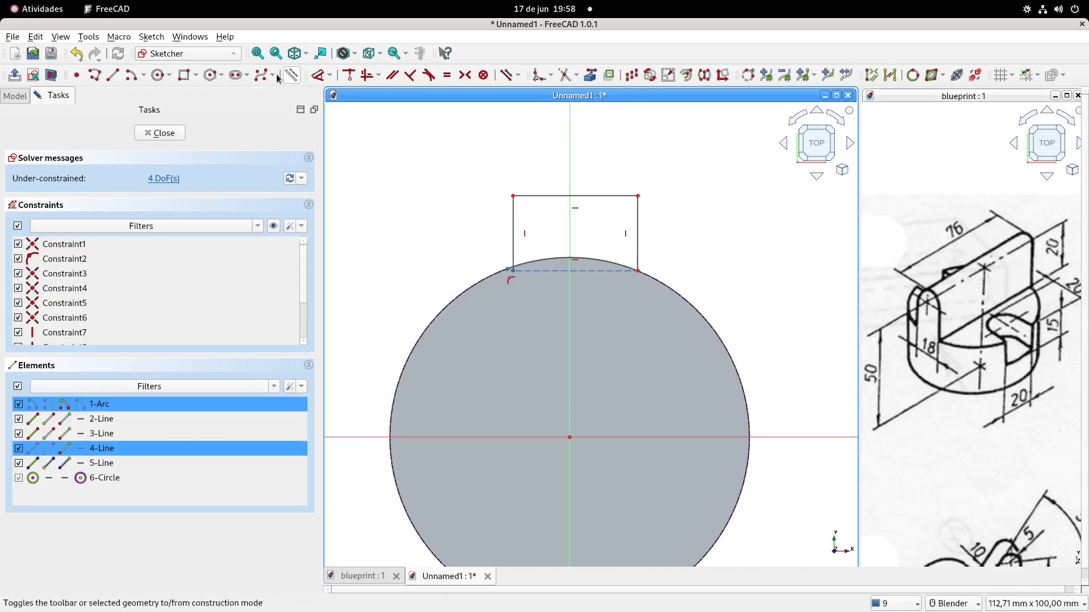
left_click(347, 74)
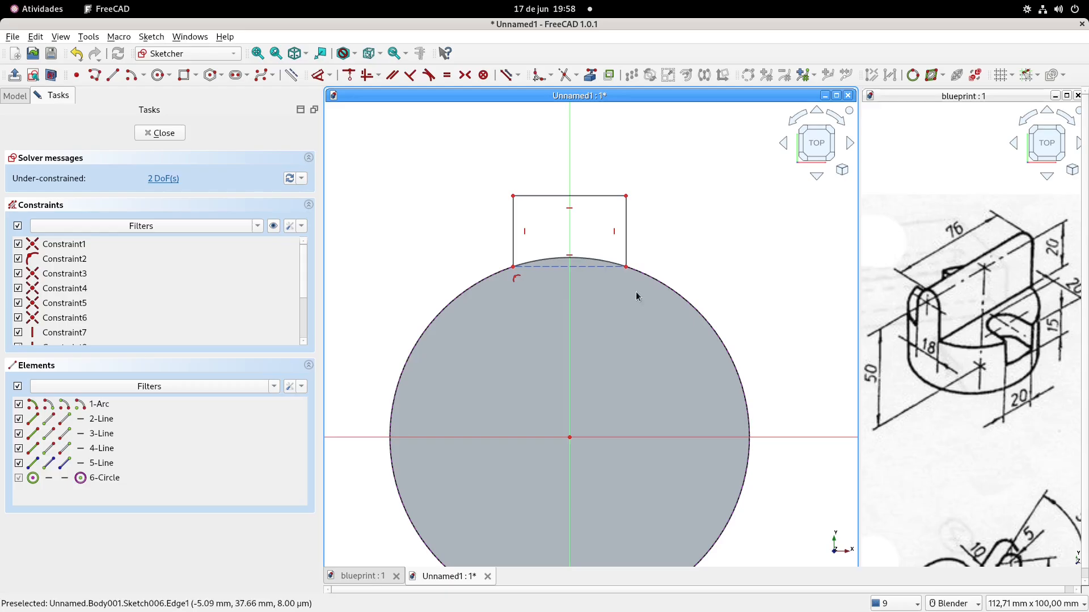
mouse_move(628, 268)
left_mouse_down()
mouse_move(639, 273)
mouse_move(629, 267)
left_mouse_up()
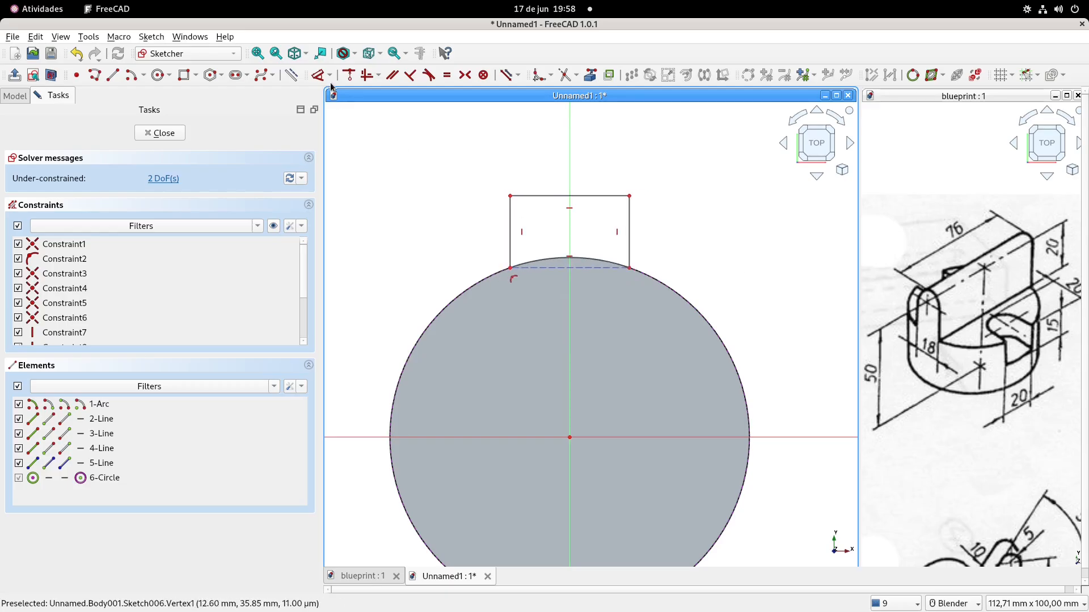
Dimension the rectangle's top edge to 20 mm
left_click(544, 196)
left_click(550, 166)
type("20")
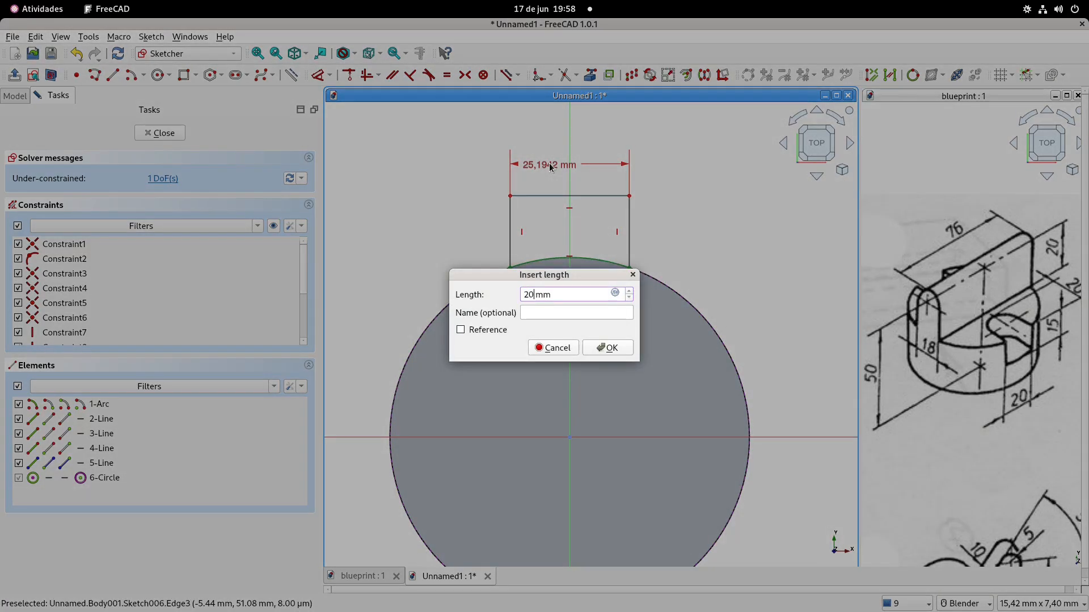
key("Return")
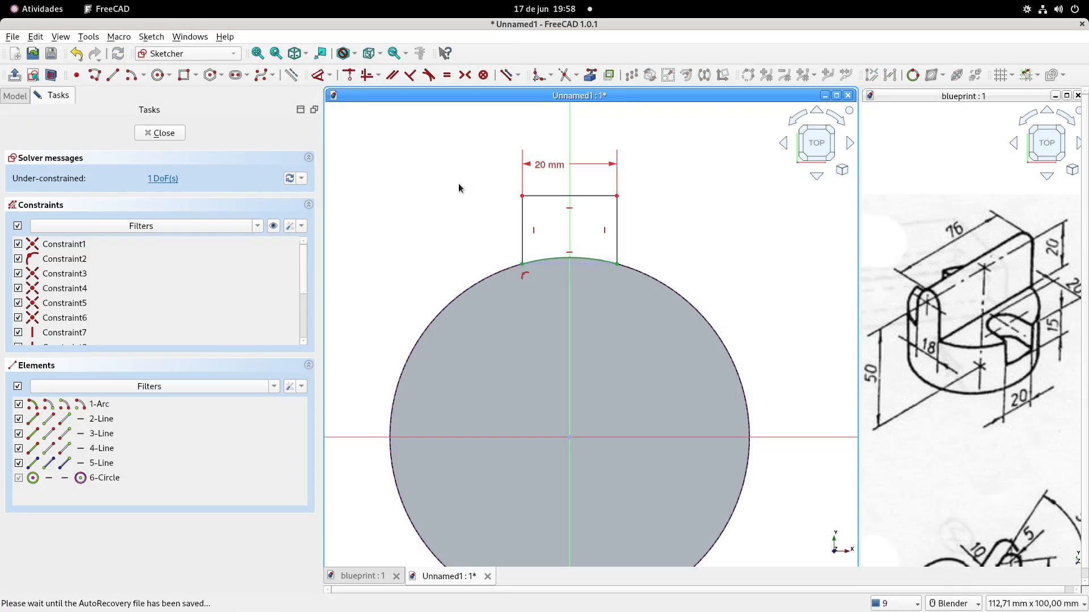
Turn off the section view, constrain the rectangle's left side to 10 mm high and close the sketch
left_click(50, 75)
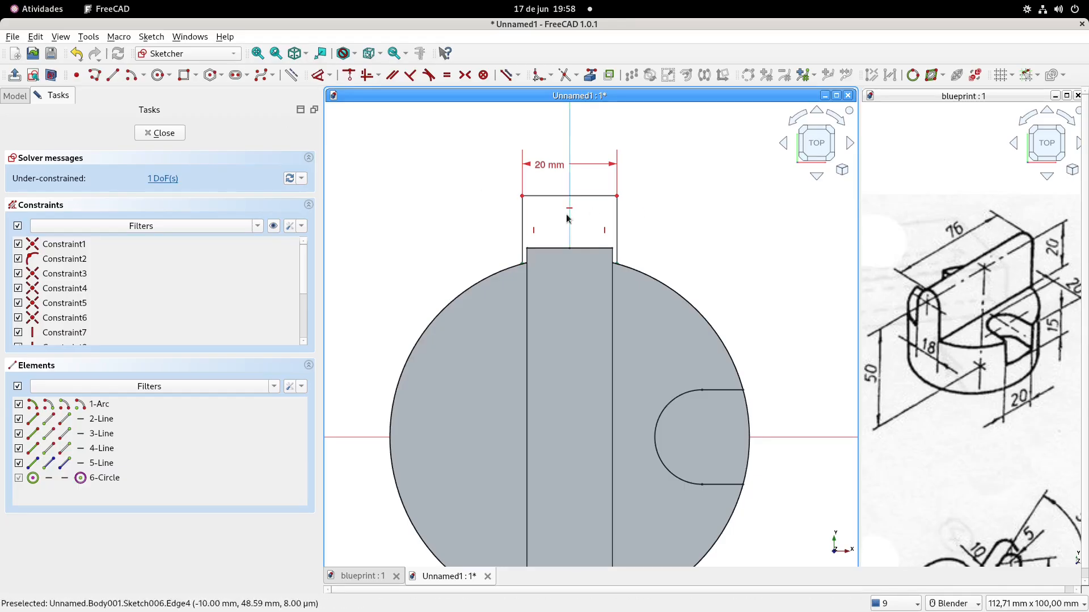
mouse_move(522, 196)
left_mouse_down()
mouse_move(524, 224)
mouse_move(523, 214)
left_mouse_up()
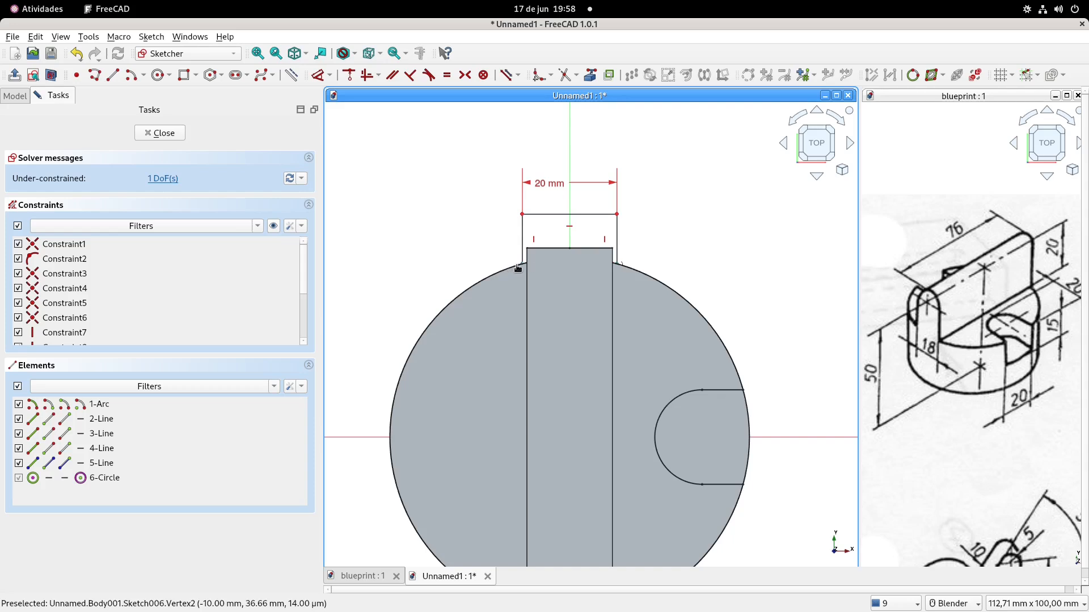
left_click(318, 75)
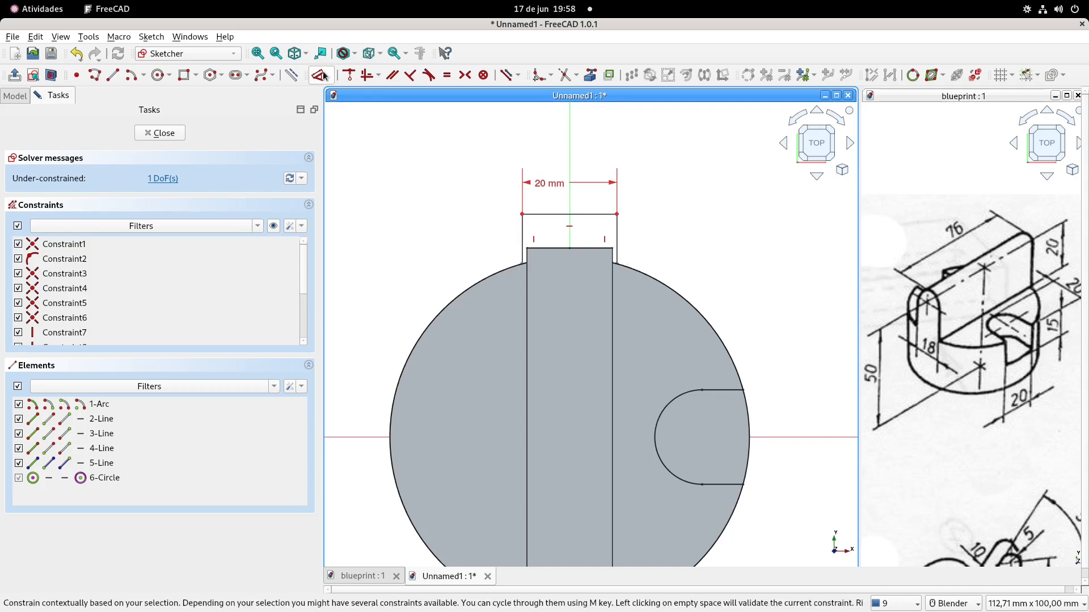
left_click(523, 232)
left_click(488, 237)
type("10")
key("Return")
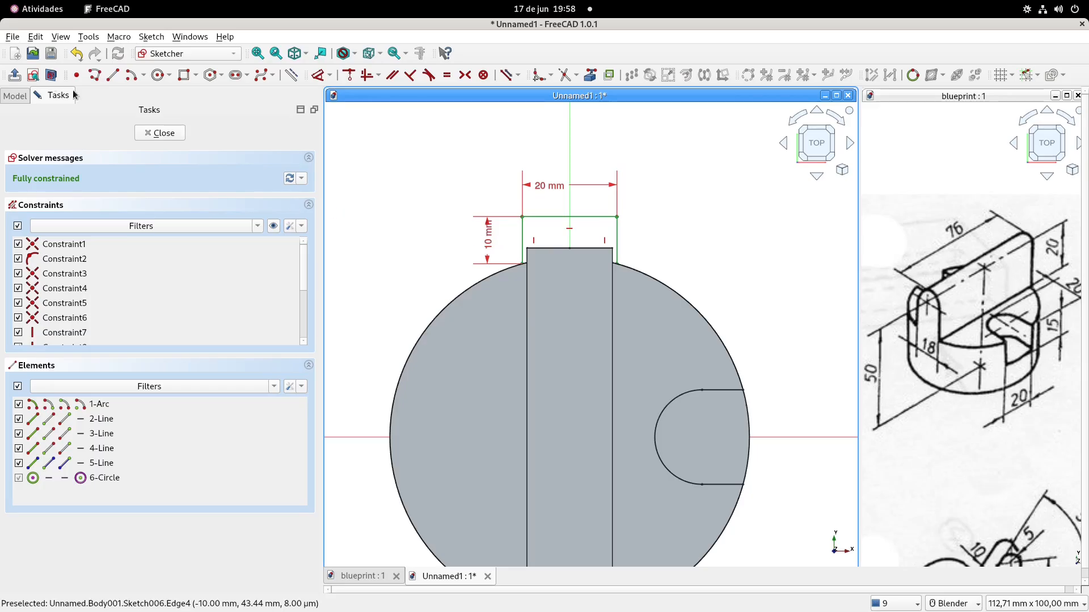
key("Escape")
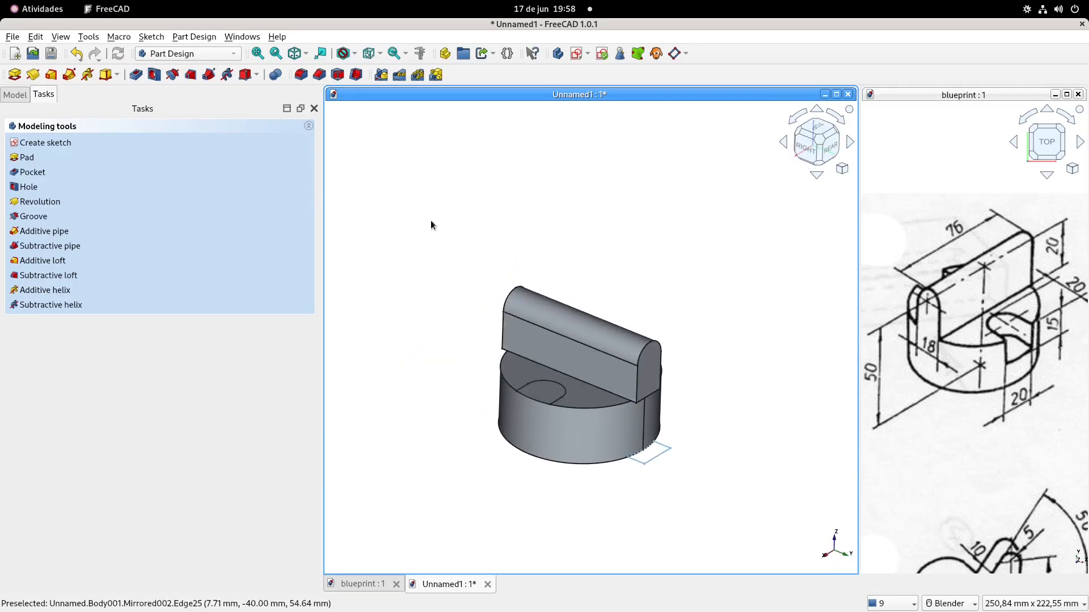
Cut the trimming profile as a reversed Through all pocket to round off the plate's overlong end
left_click(135, 75)
left_click(212, 178)
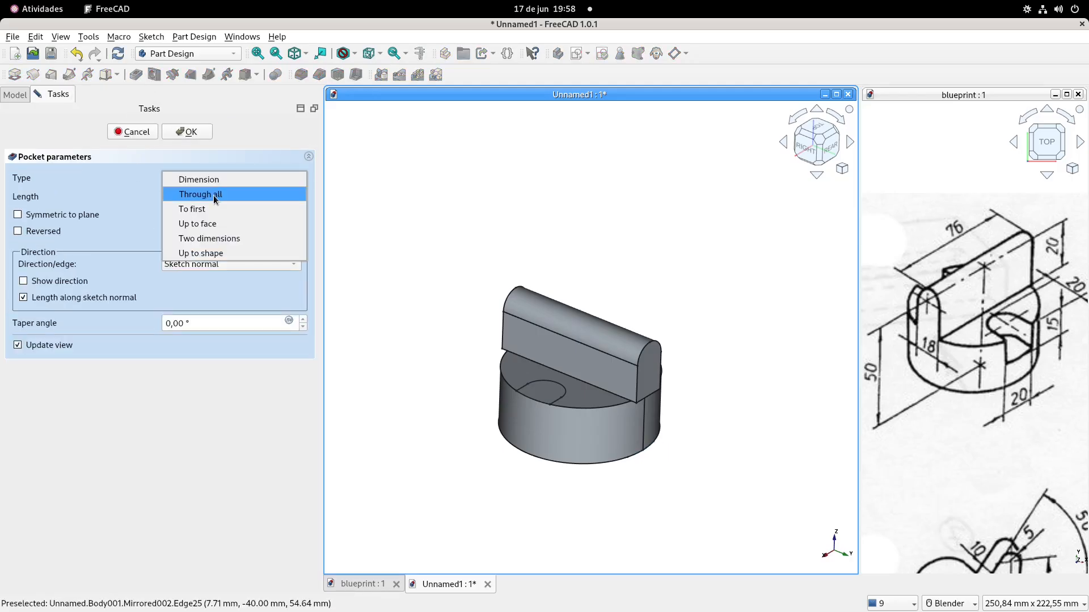
left_click(215, 195)
left_click(59, 231)
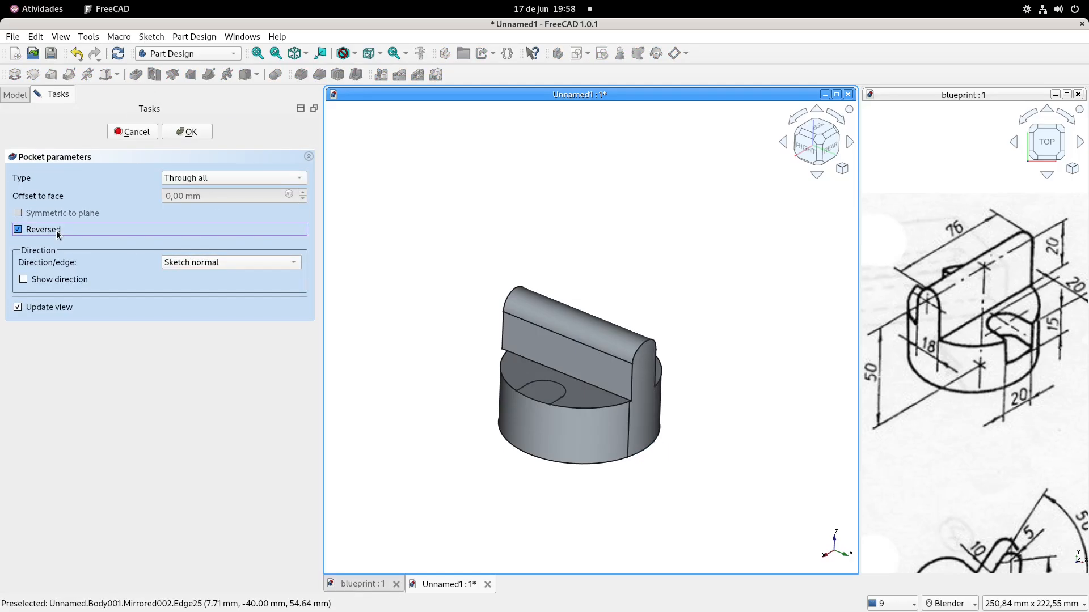
left_click(196, 132)
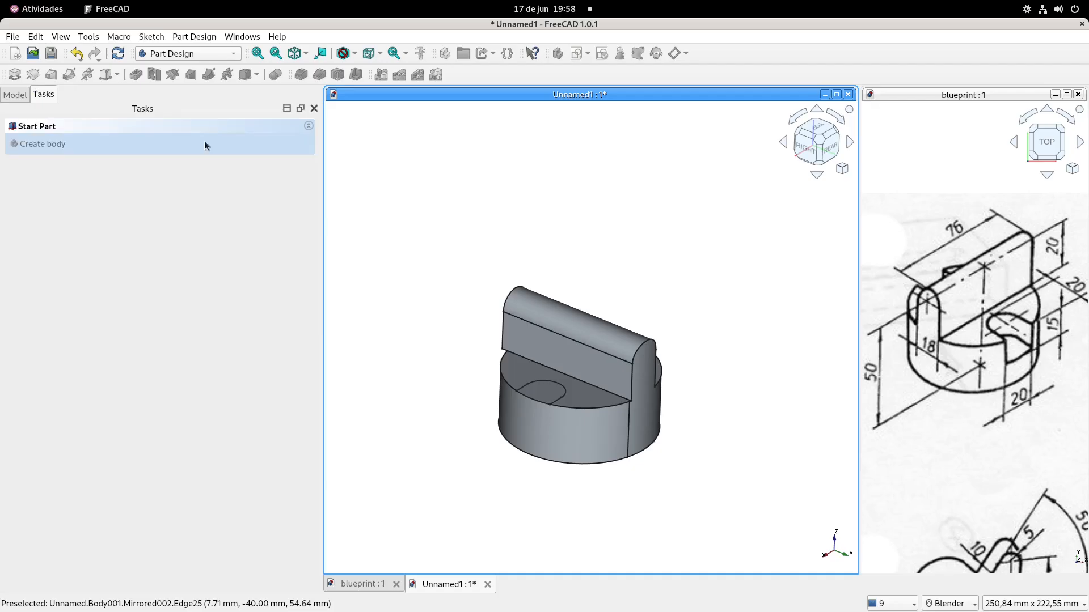
Mirror the trimming pocket about the horizontal sketch axis to trim the plate's opposite end
left_click(17, 95)
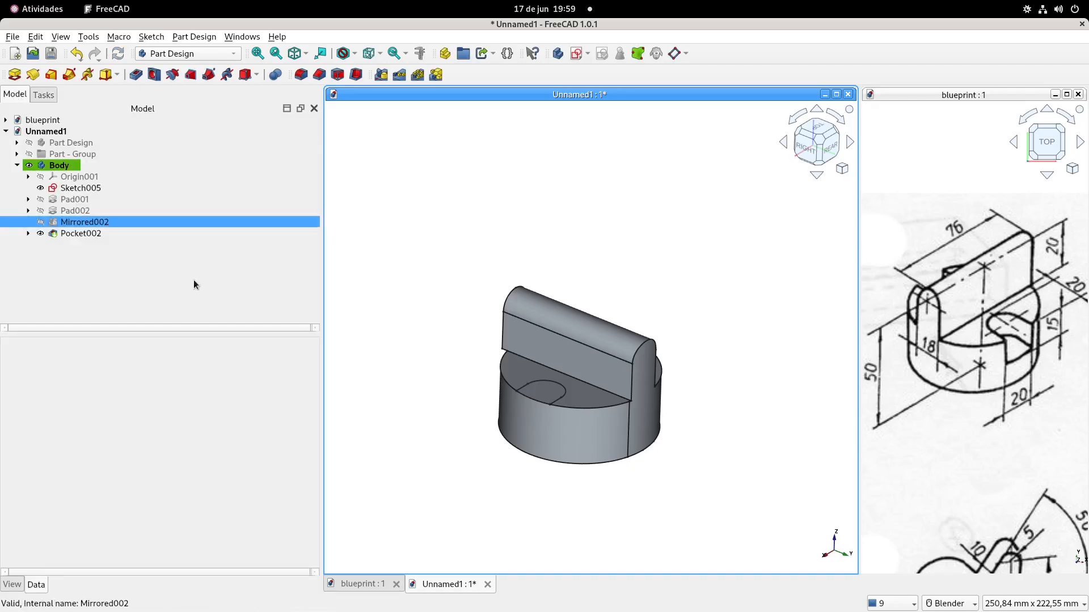
left_click(74, 233)
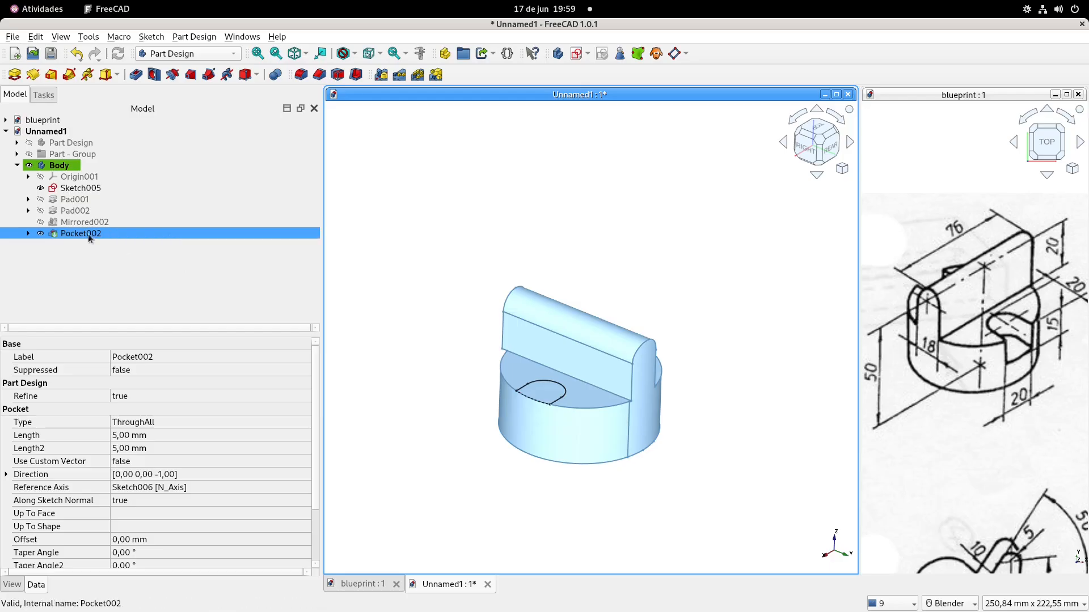
left_click(381, 74)
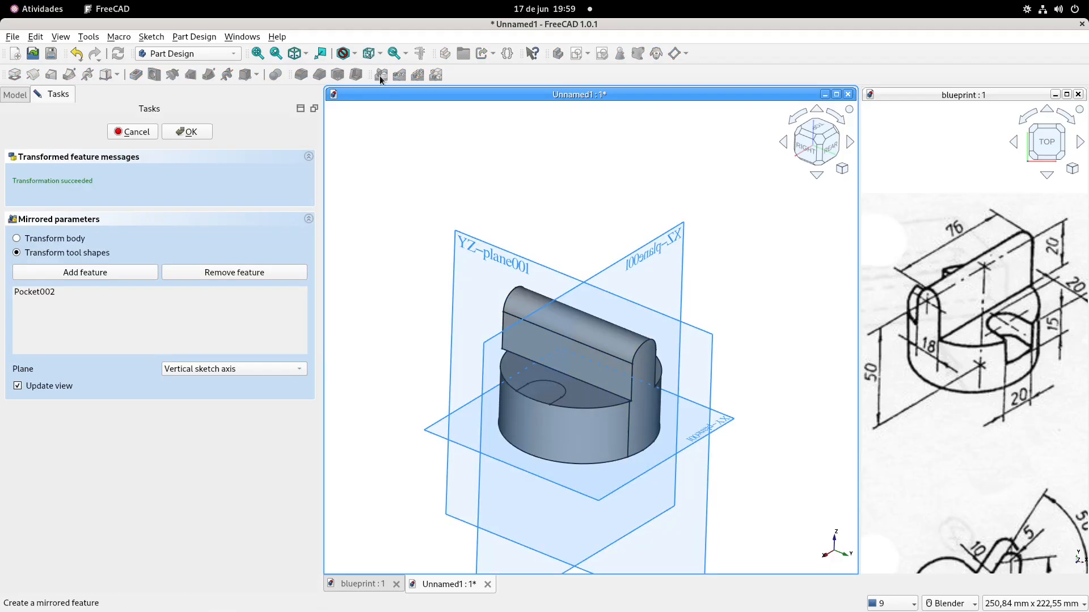
left_click(250, 369)
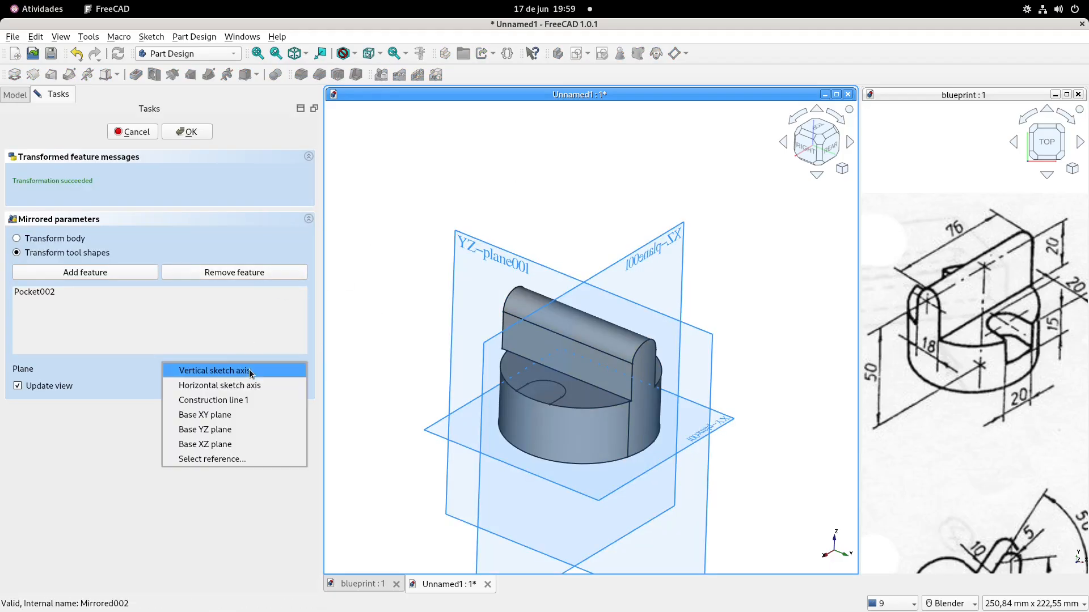
left_click(252, 387)
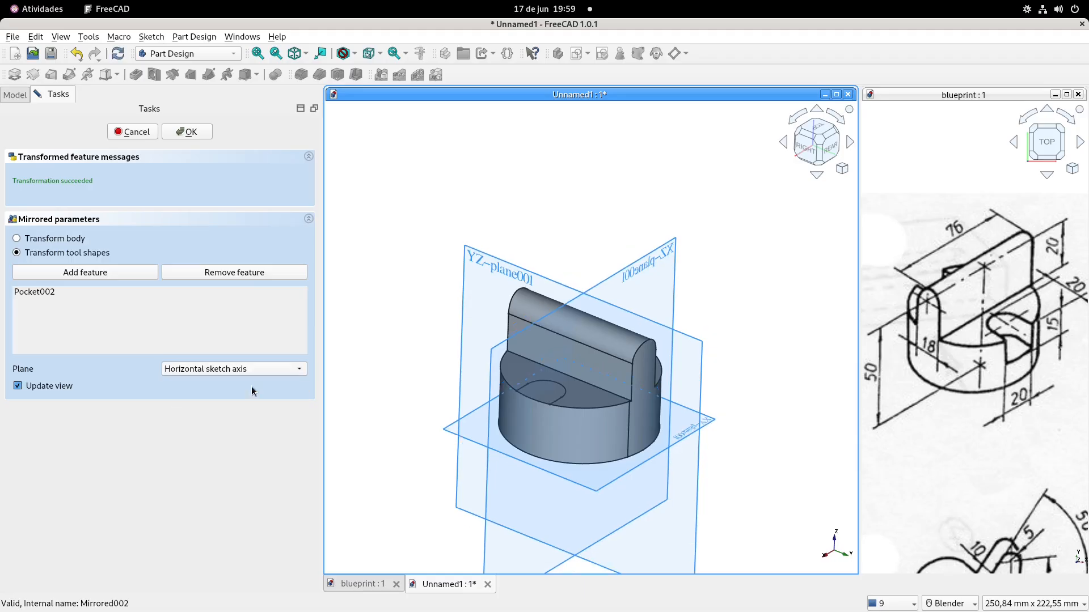
left_click(192, 132)
Pocket the rounded slot sketch on the base's upper face 15 mm deep
middle_click_drag(461, 341, 454, 311)
middle_click_drag(728, 405, 663, 352, "shift")
scroll(556, 344, "up", 3)
middle_click_drag(497, 363, 537, 381)
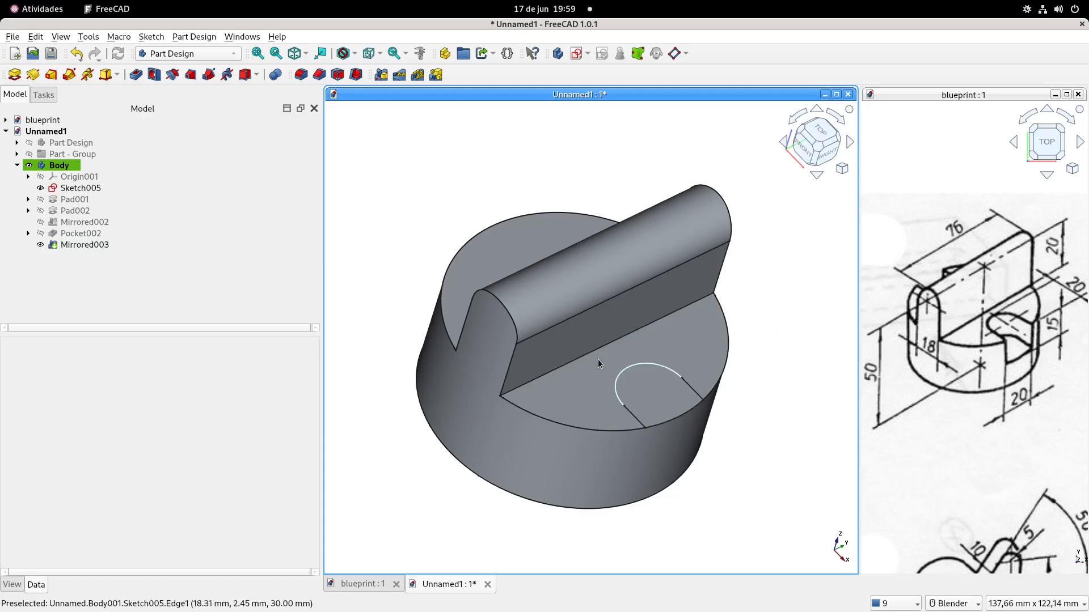
middle_click_drag(640, 360, 632, 375, "shift")
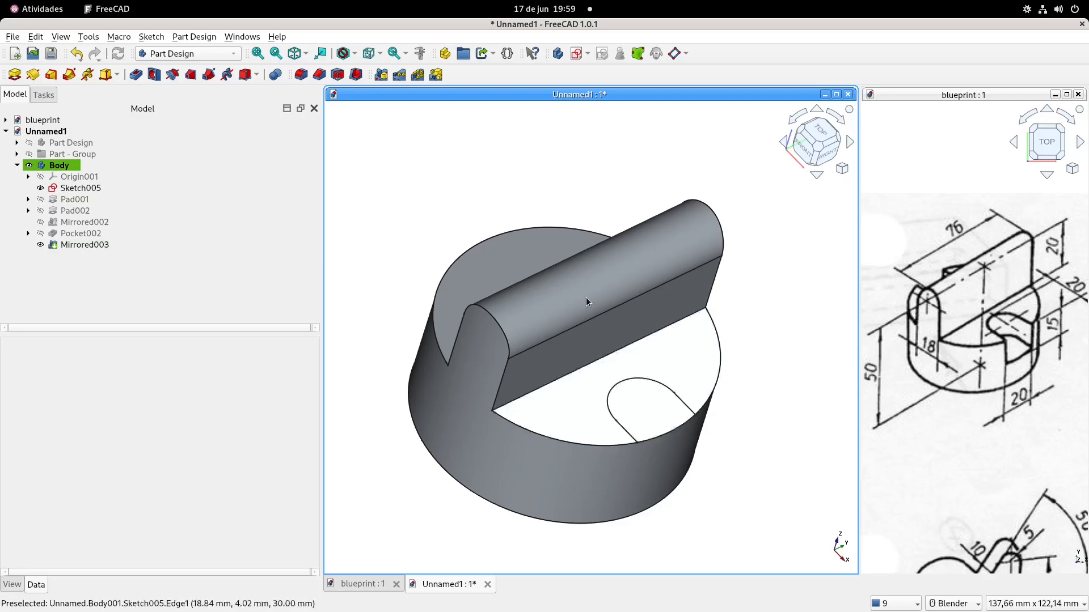
left_click(154, 200)
left_click(153, 188)
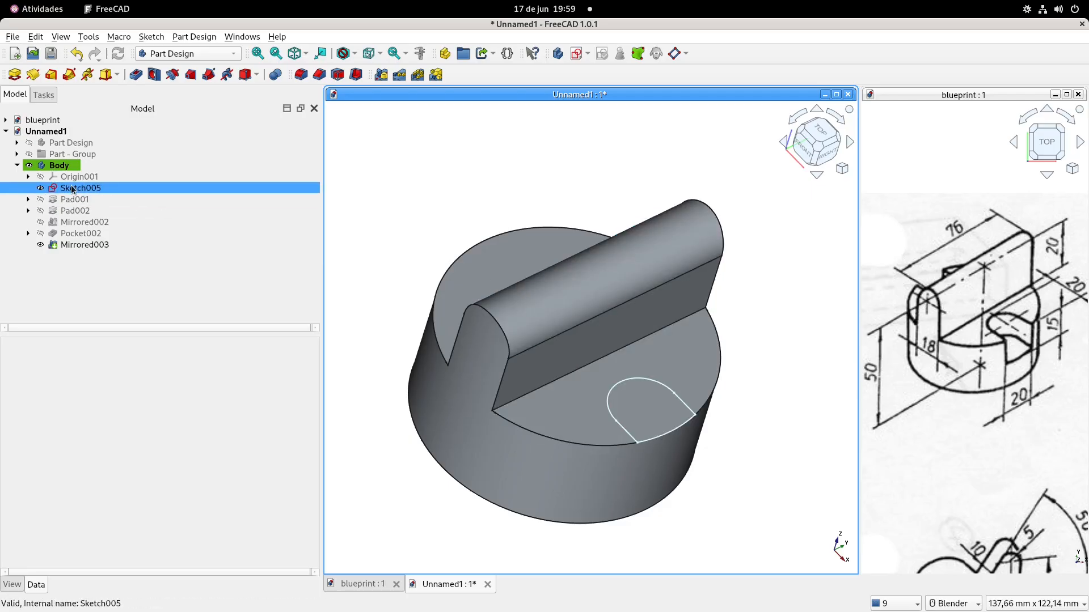
left_click(139, 74)
type("15")
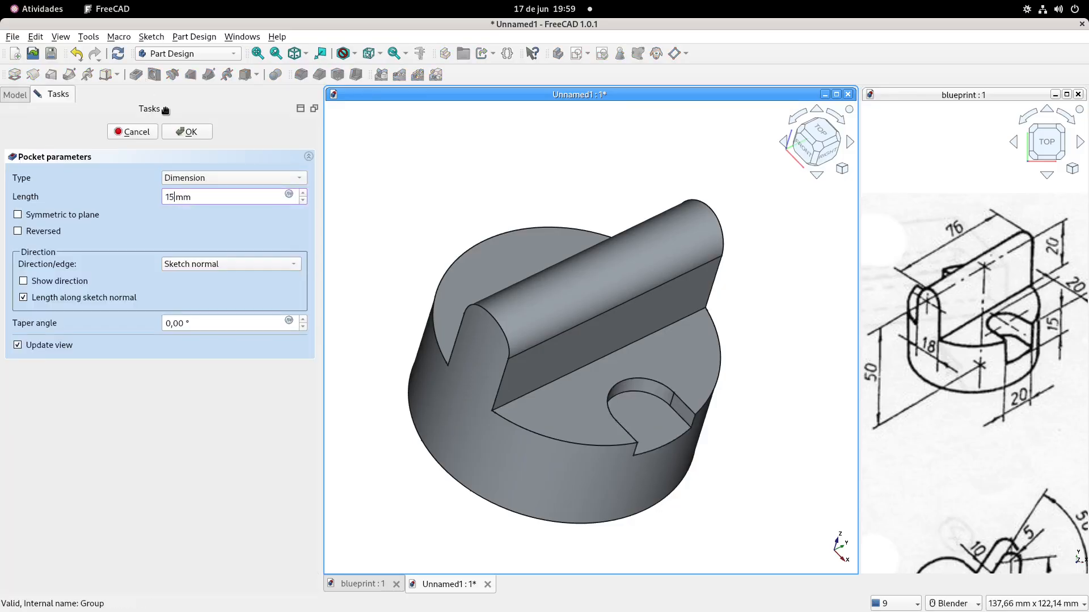
key("Return")
Mirror the slot pocket about the vertical sketch axis and show the part in isometric view
left_click(94, 247)
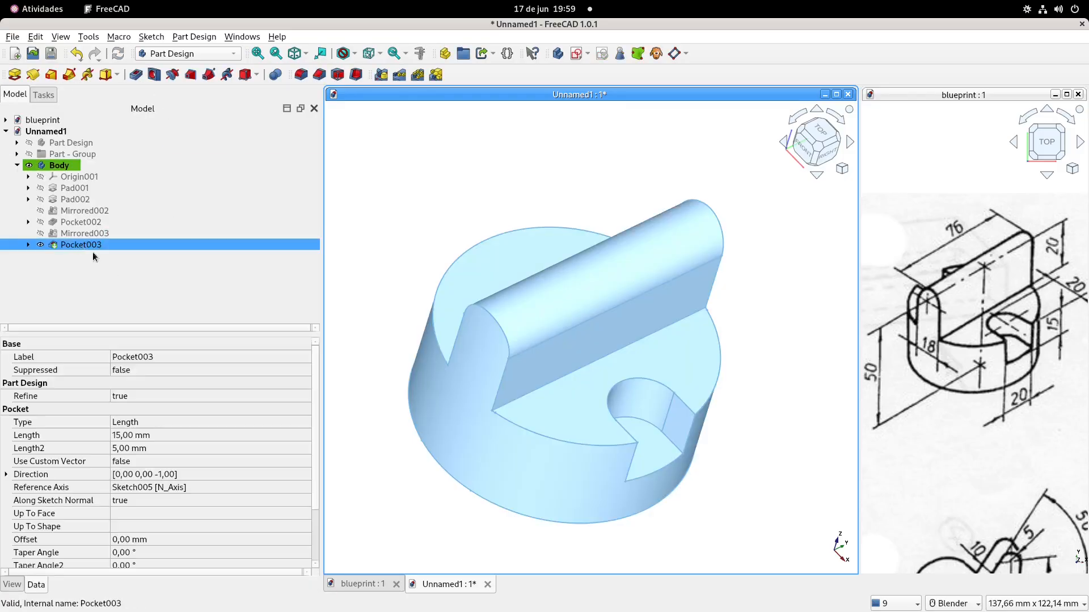
left_click(381, 75)
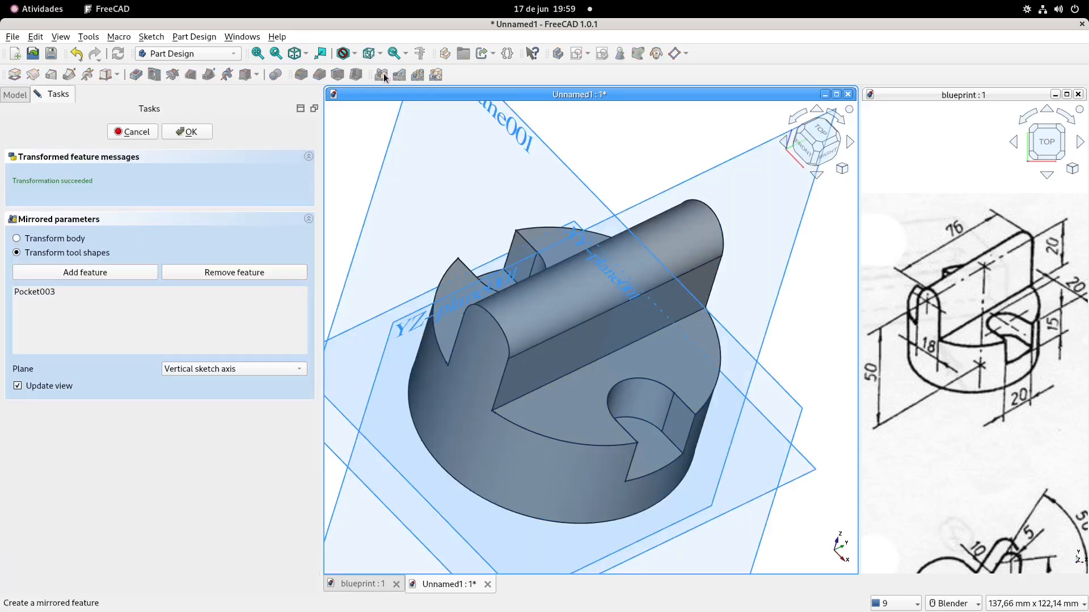
left_click(189, 132)
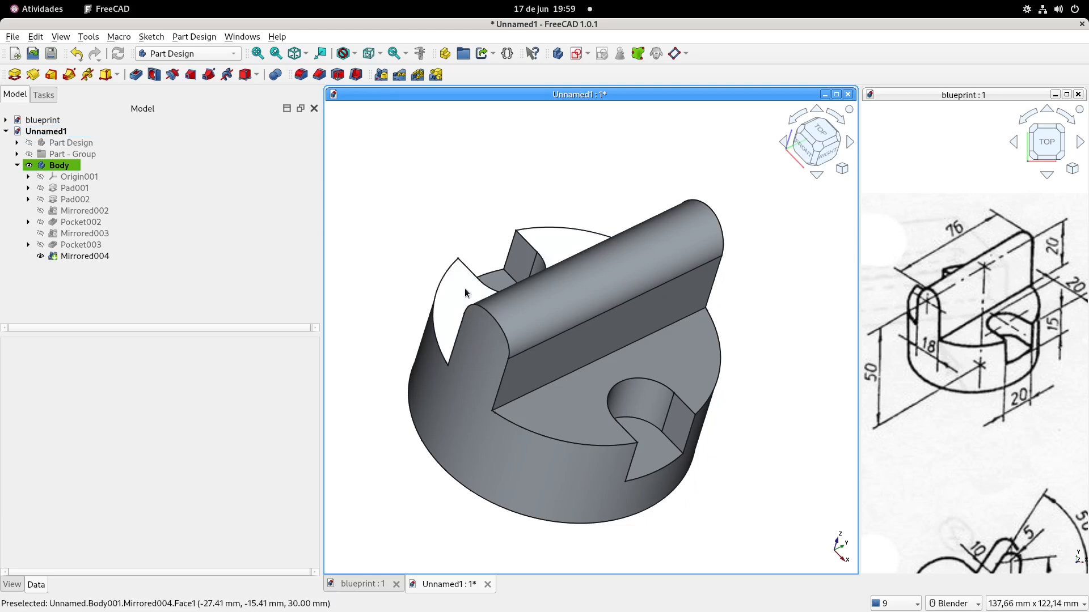
key("0")
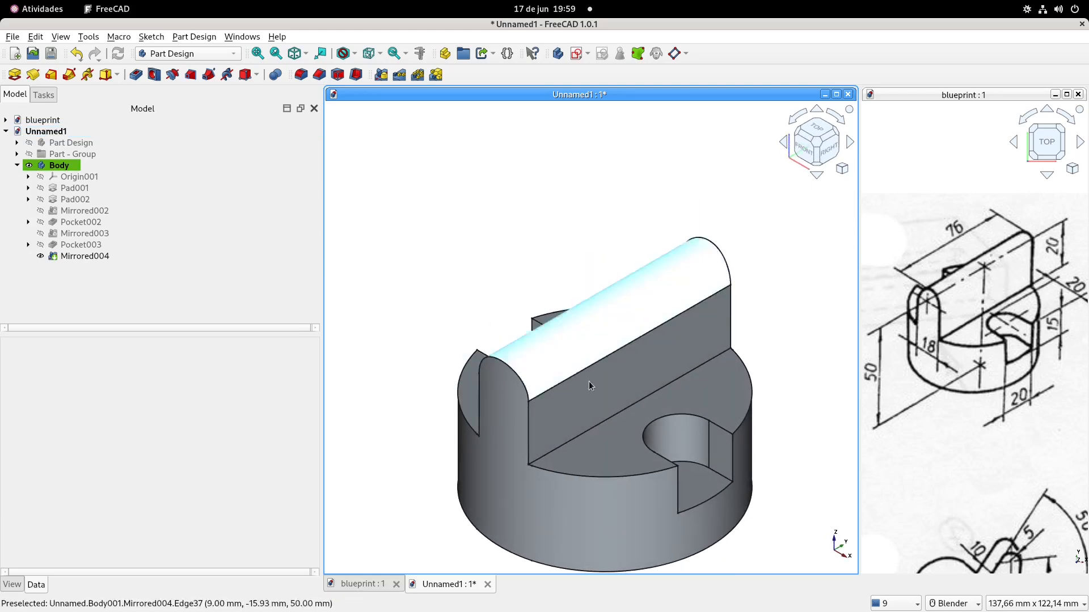
middle_click_drag(639, 413, 634, 361, "shift")
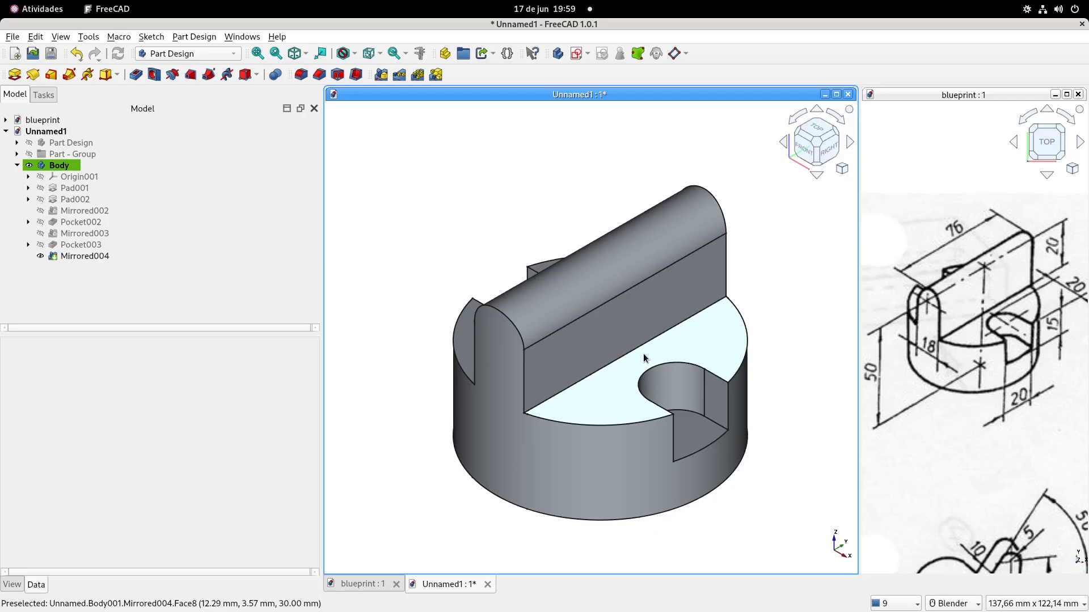
Collapse the new Body's tree and make the Part Design body visible alongside it
double_click(43, 170)
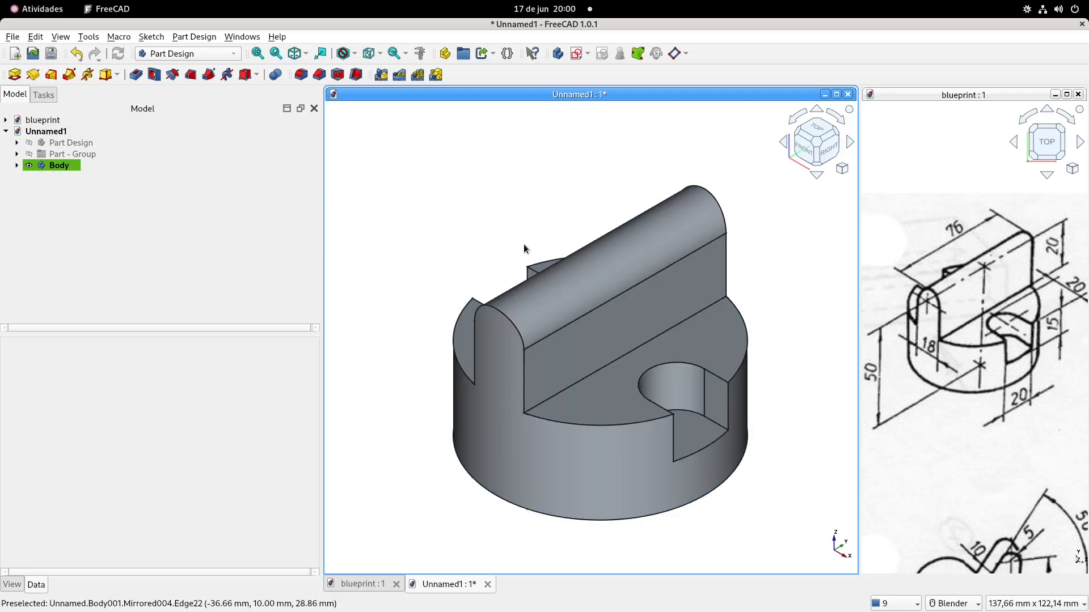
middle_click_drag(523, 249, 523, 250, "shift")
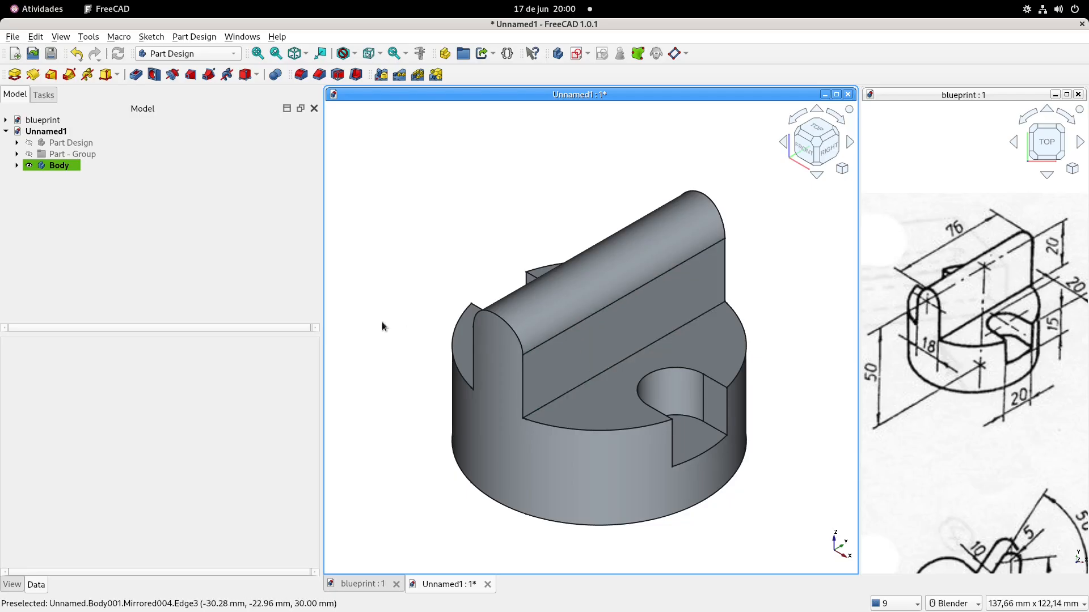
left_click(57, 165)
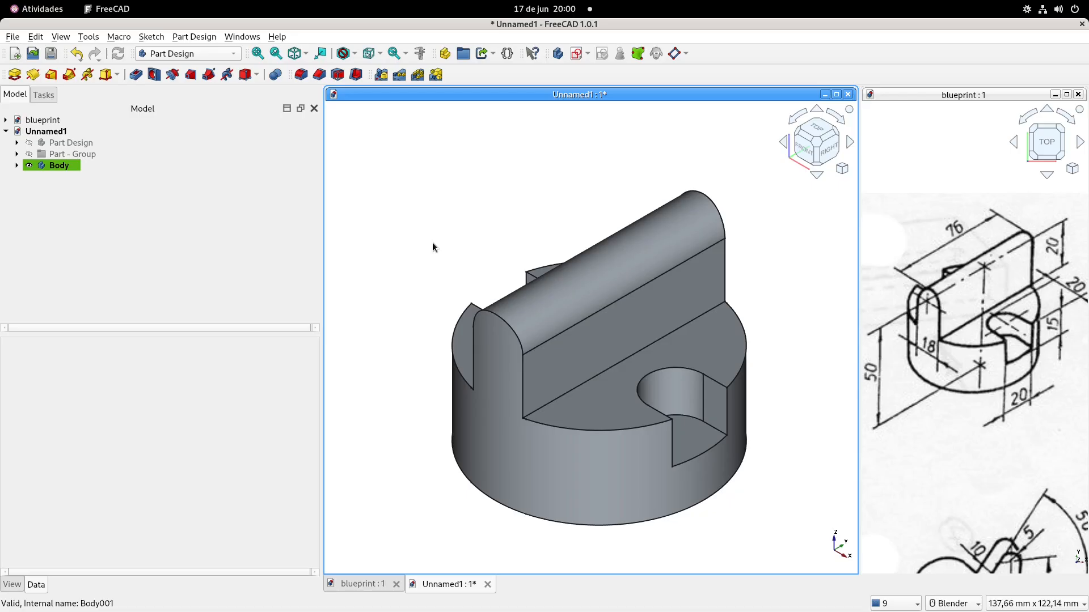
left_click(67, 165)
left_click(61, 142)
left_click(59, 165, "ctrl")
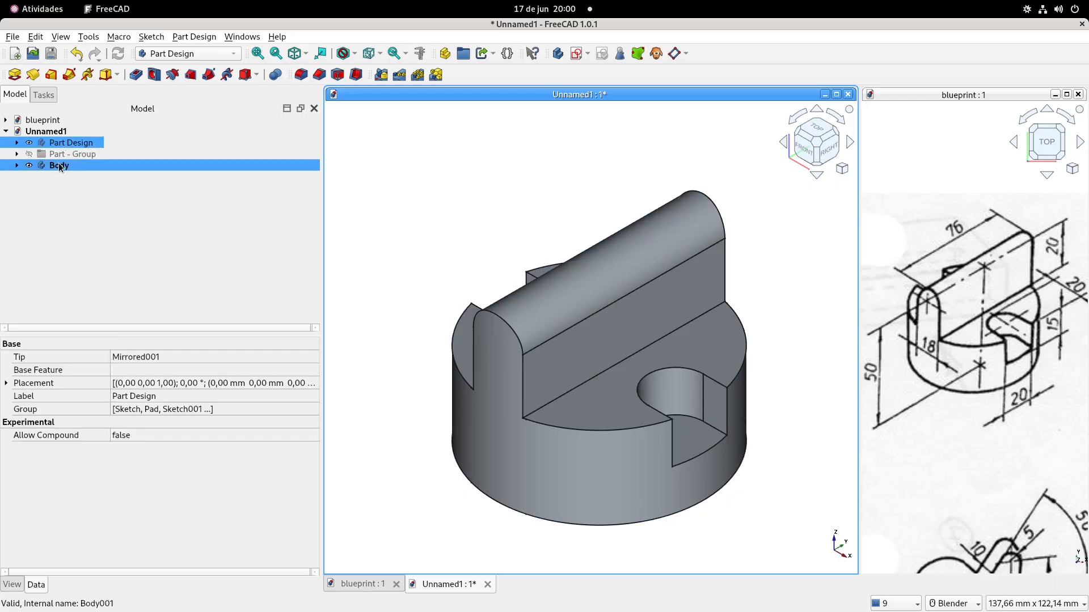
left_click(59, 164)
scroll(472, 243, "down", 2)
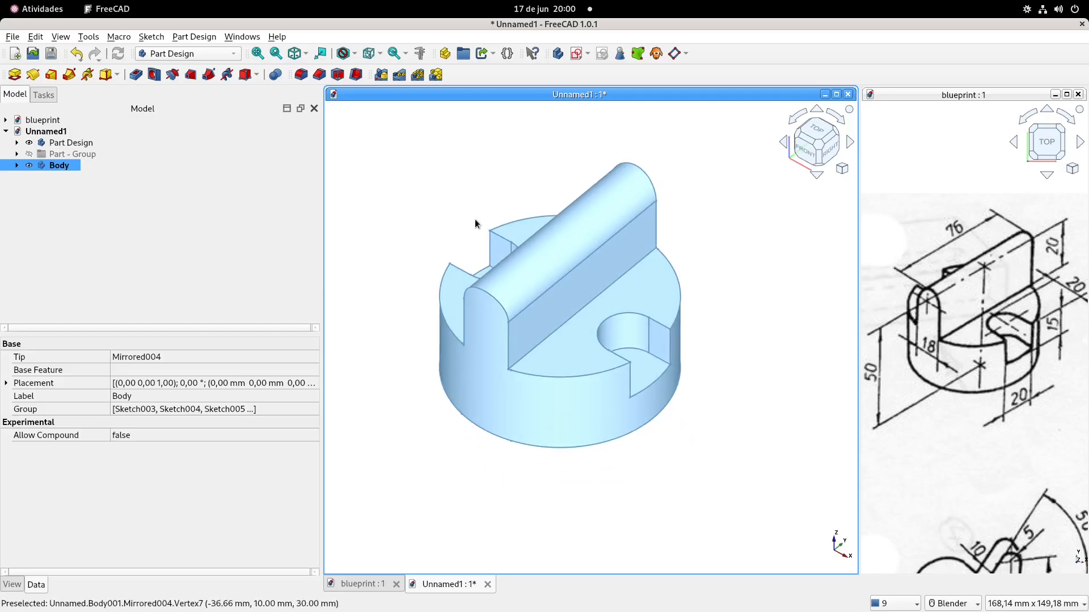
left_click(472, 189)
middle_click_drag(472, 189, 509, 255, "shift")
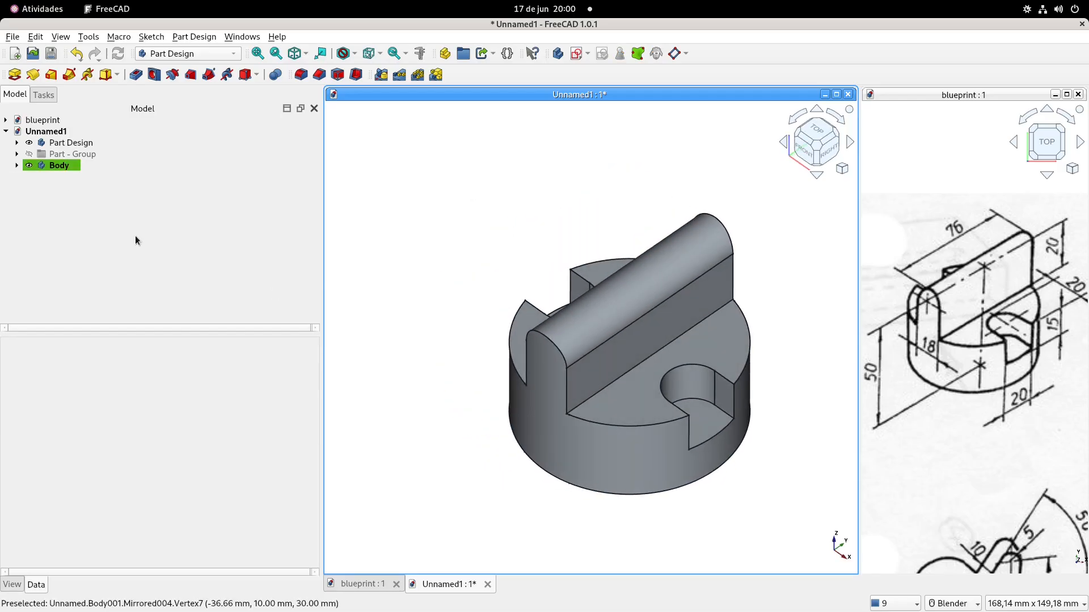
Edit the shape appearance of the Part Design body in its view properties
left_click(56, 165)
left_click(63, 142)
left_click(109, 435)
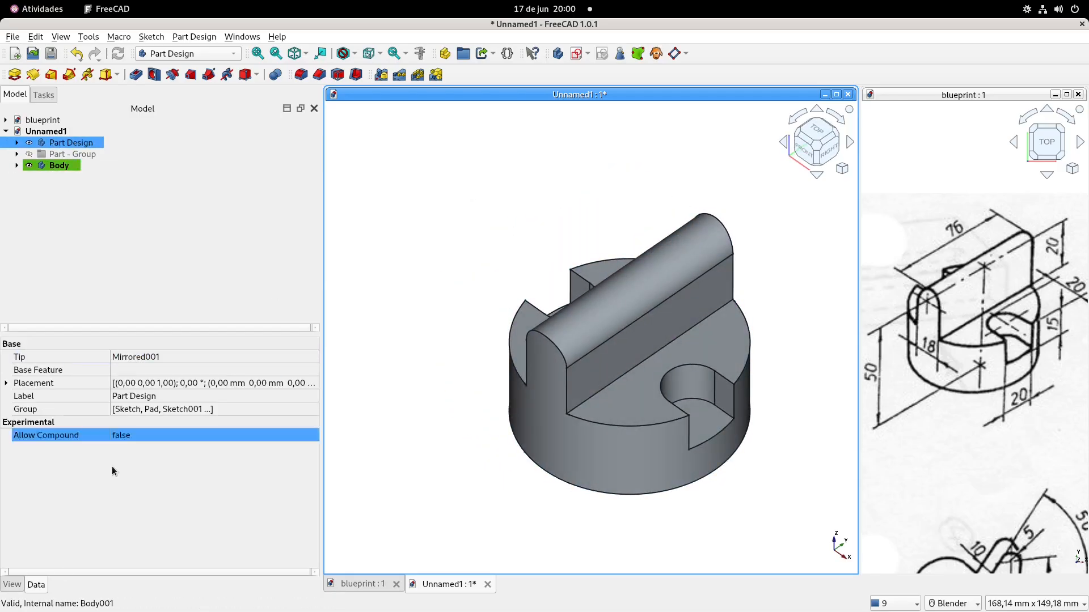
left_click(12, 584)
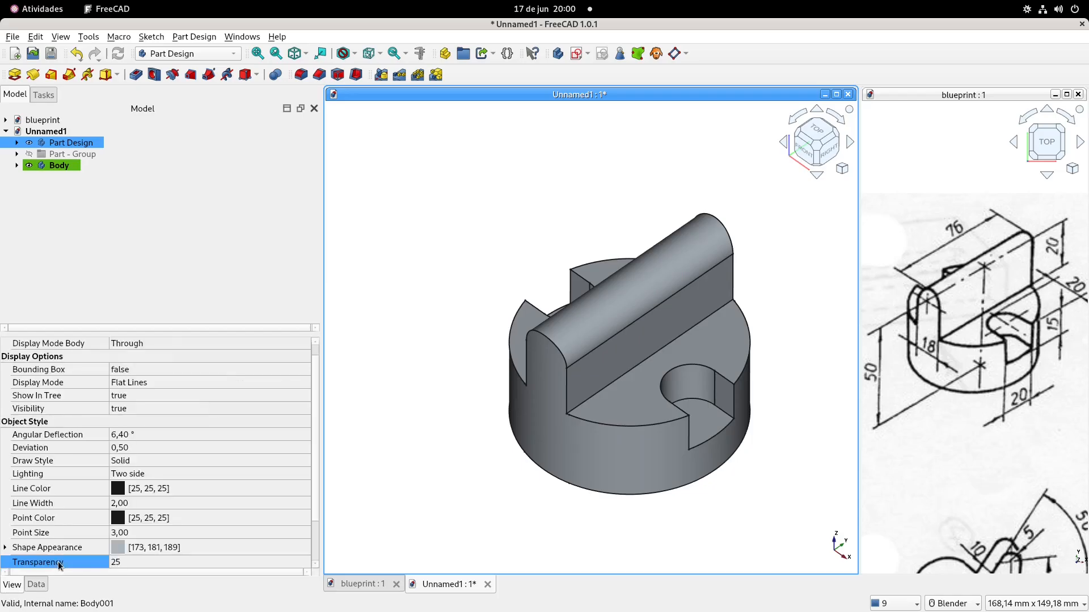
left_click(118, 547)
left_click(486, 282)
left_click(673, 427)
Hide the new Body and show the Part Design body with its final mirrored feature, then collapse its tree
left_click(56, 165)
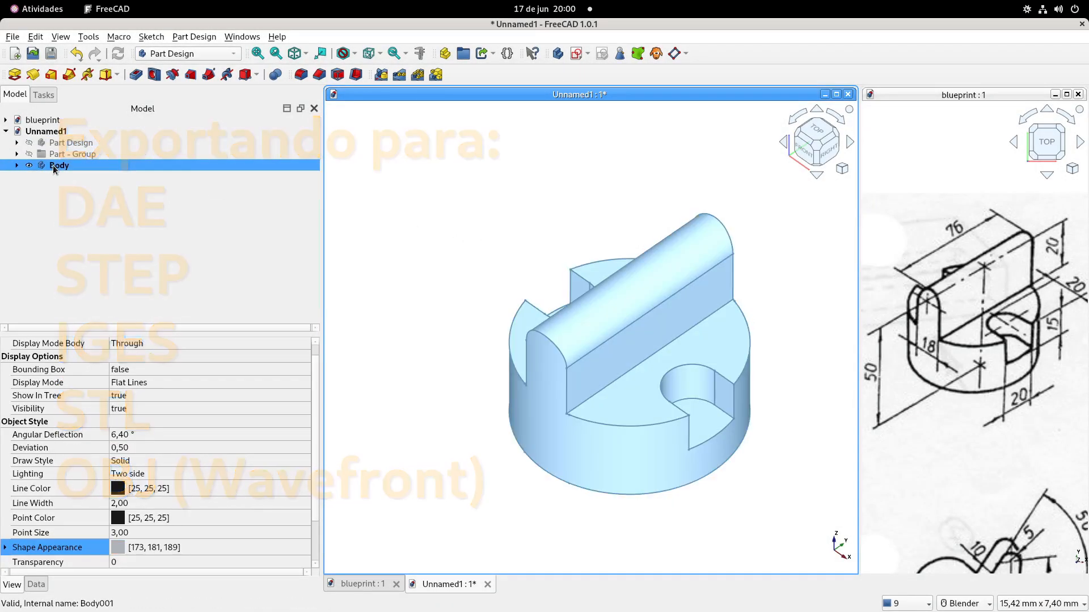
key("space")
left_click(63, 143)
key("space")
left_click(16, 143)
left_click(77, 244)
key("space")
left_click(16, 143)
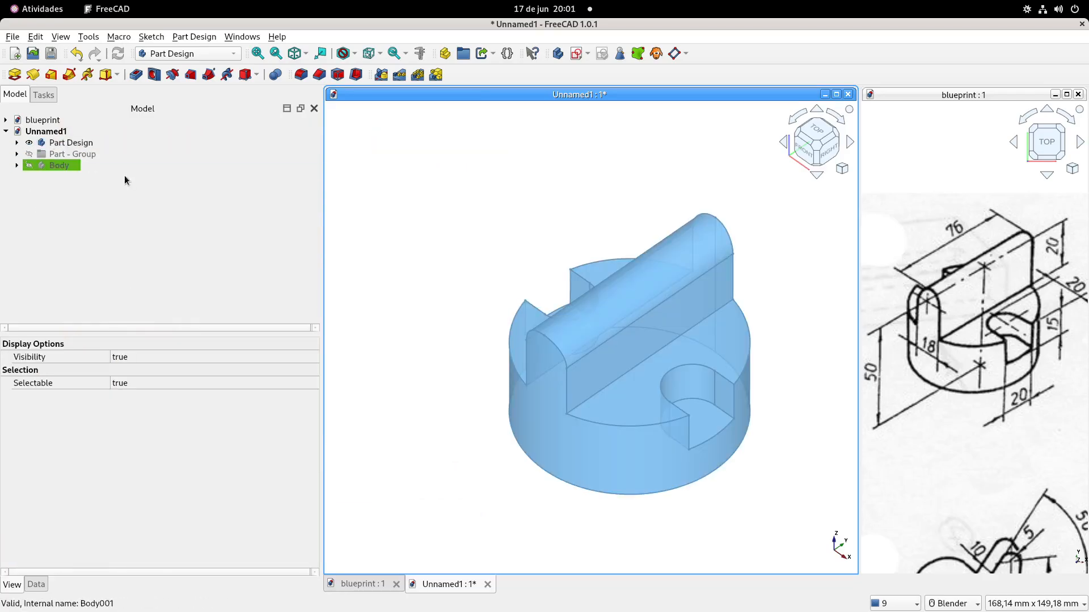